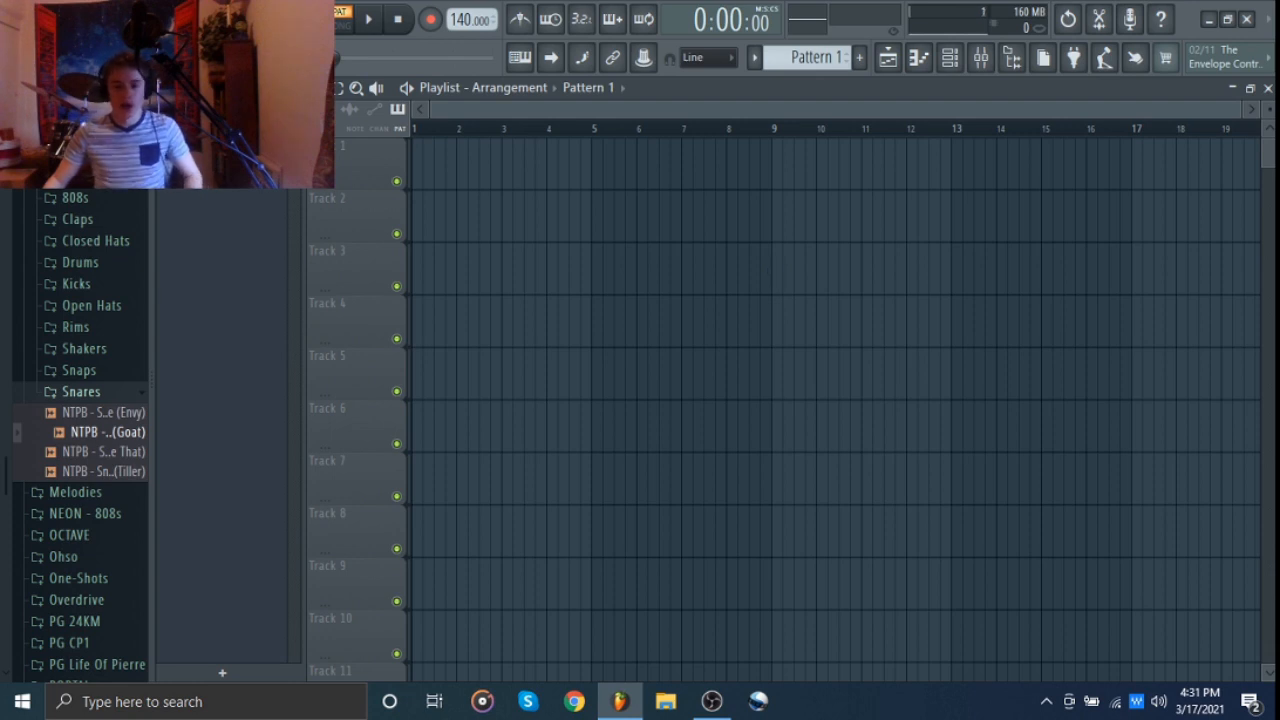
# Open the piano roll of Pattern 1 and look over the notes of the Xpand!2 melody and the other channels
pyautogui.press('F7')
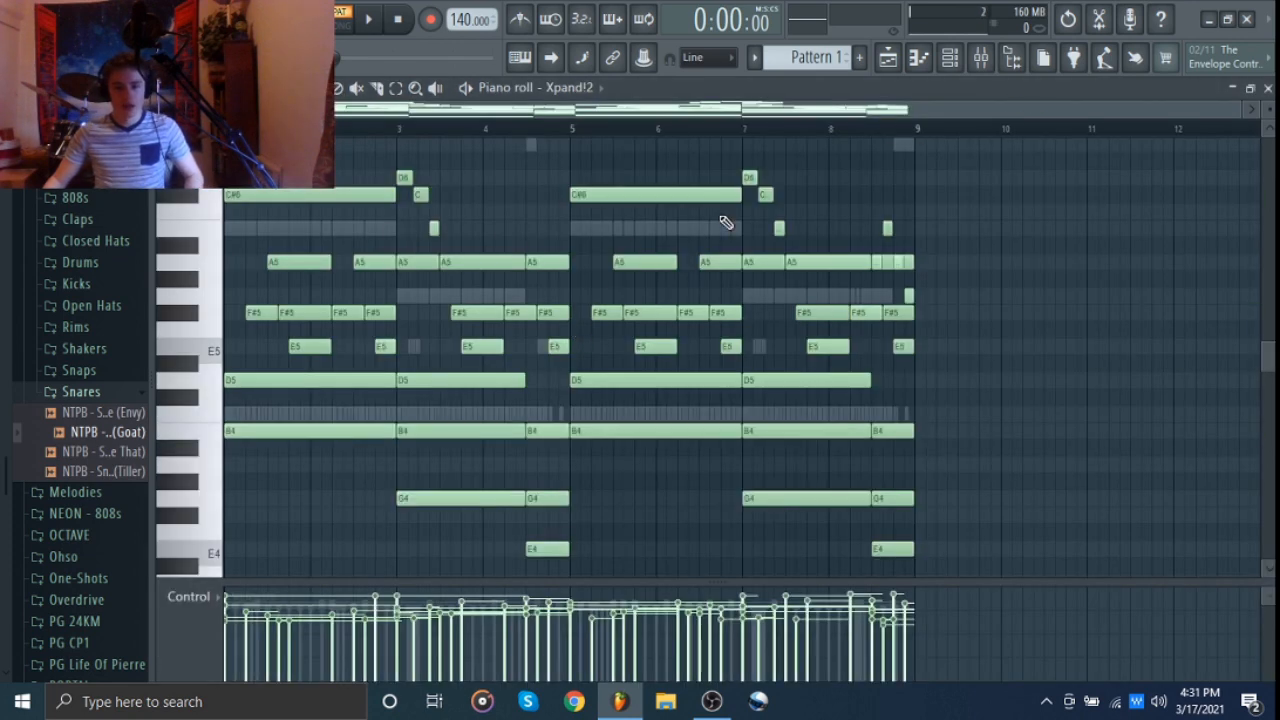
pyautogui.scroll(5, 972, 225)
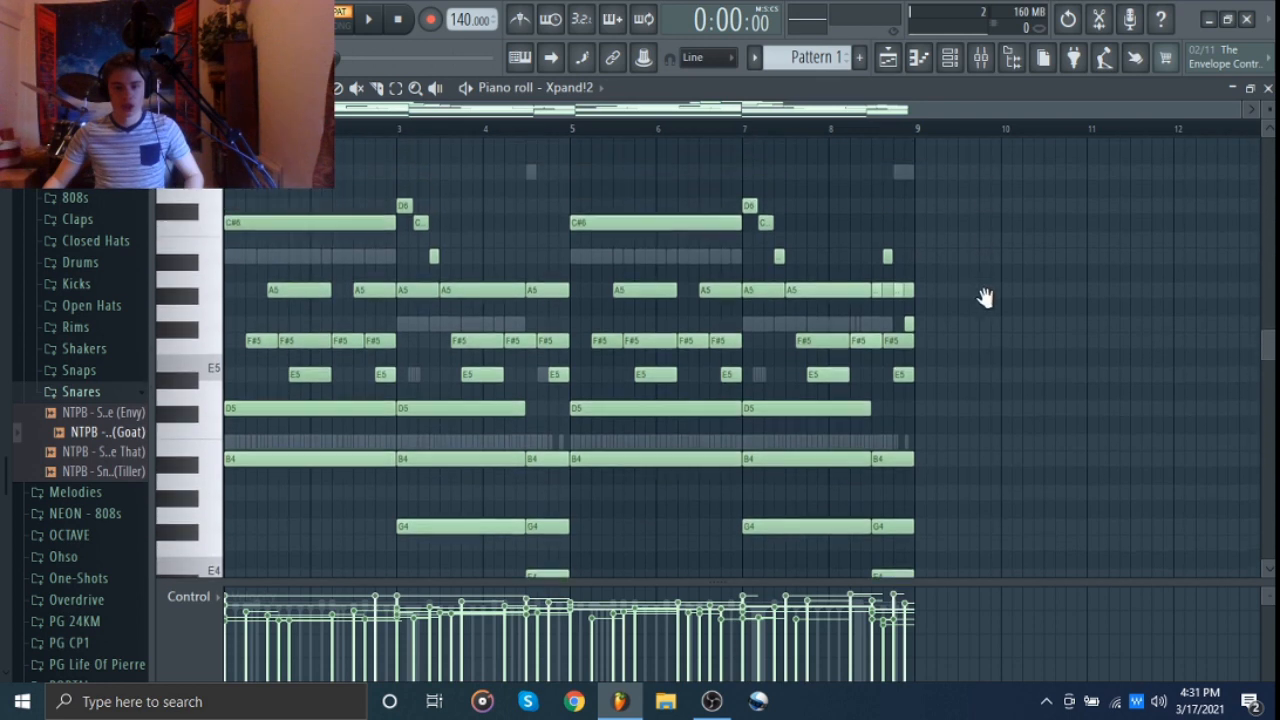
pyautogui.scroll(-5, 1002, 403)
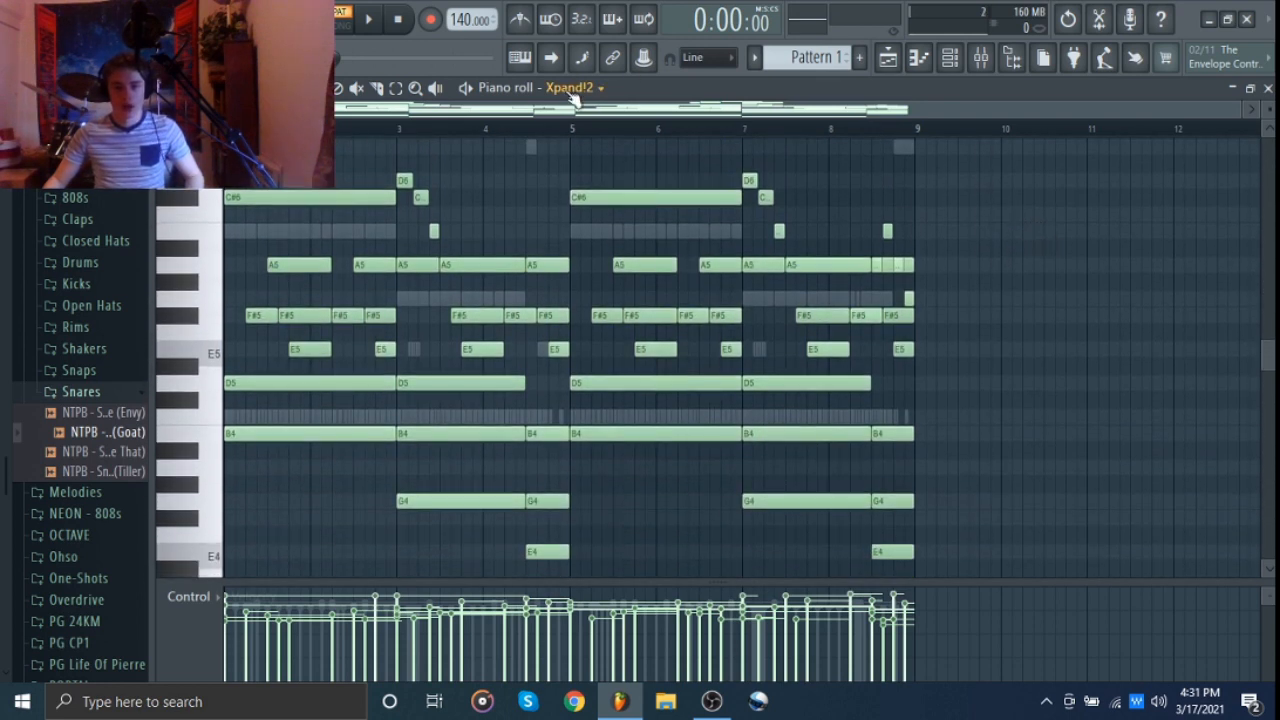
pyautogui.scroll(5, 573, 95)
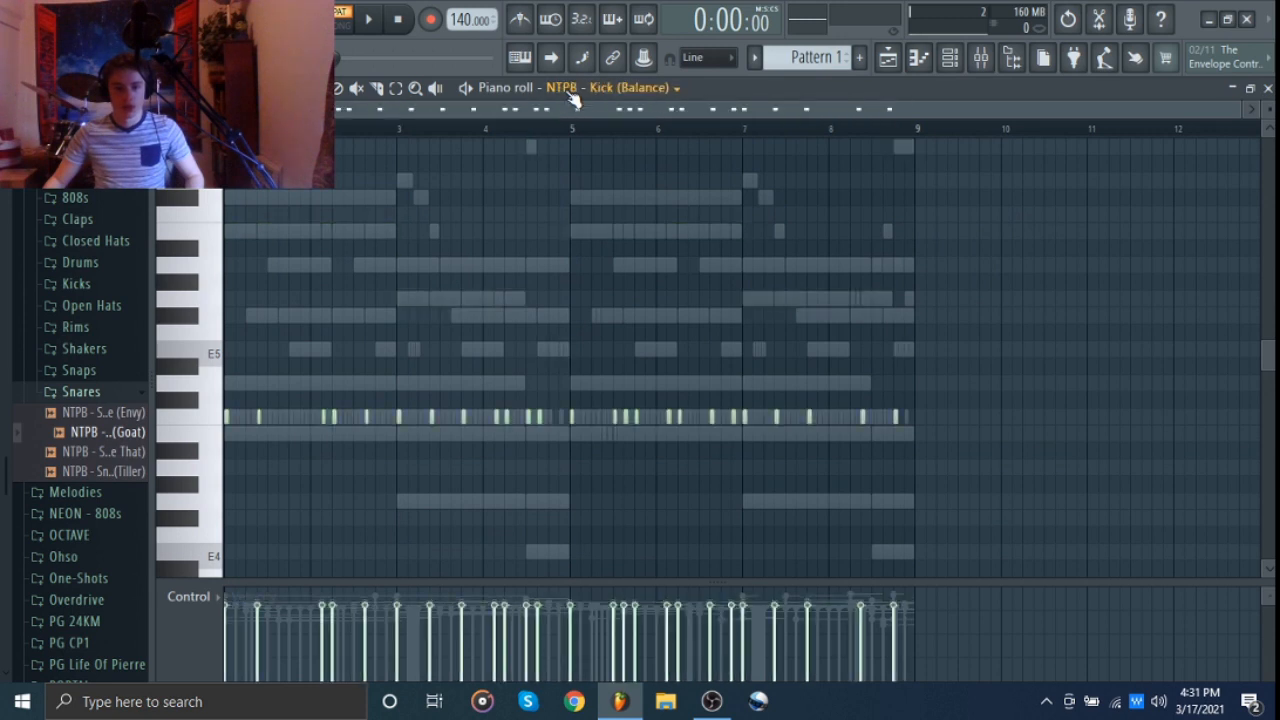
pyautogui.scroll(1, 573, 95)
pyautogui.scroll(-6, 573, 95)
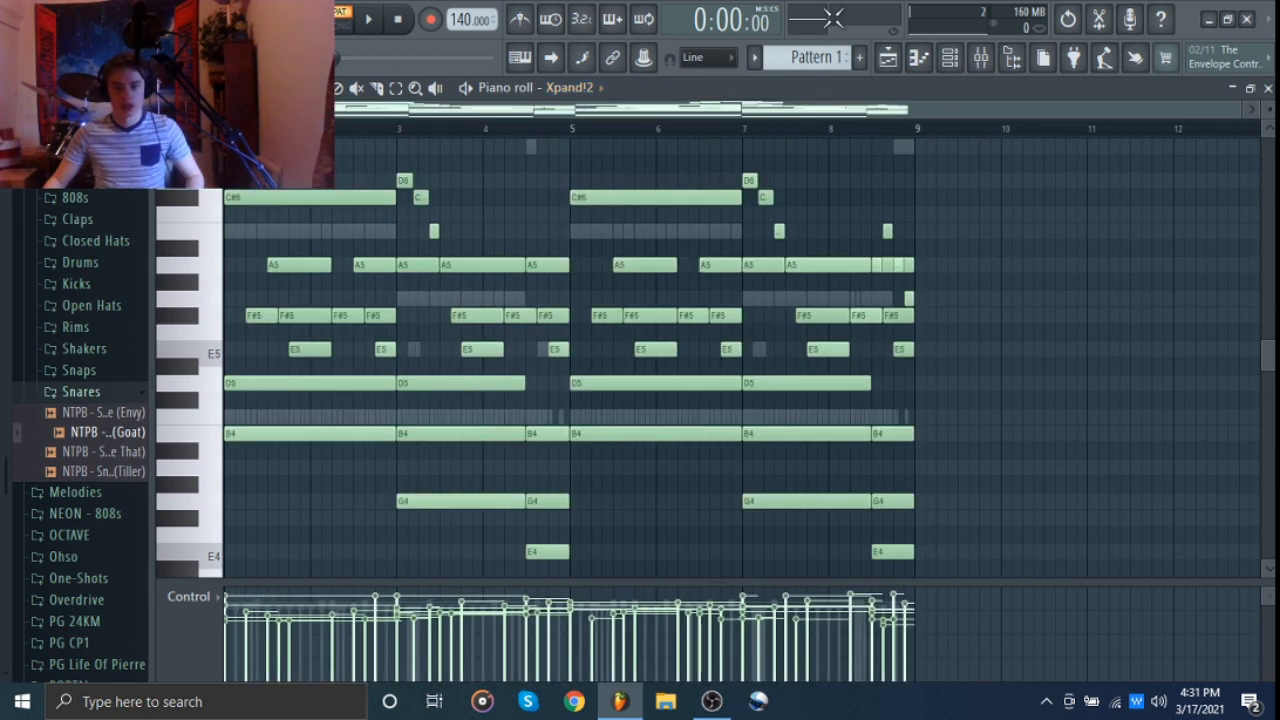
# Solo the Xpand!2 melody channel in the channel rack and return to its piano roll
pyautogui.click(951, 60)
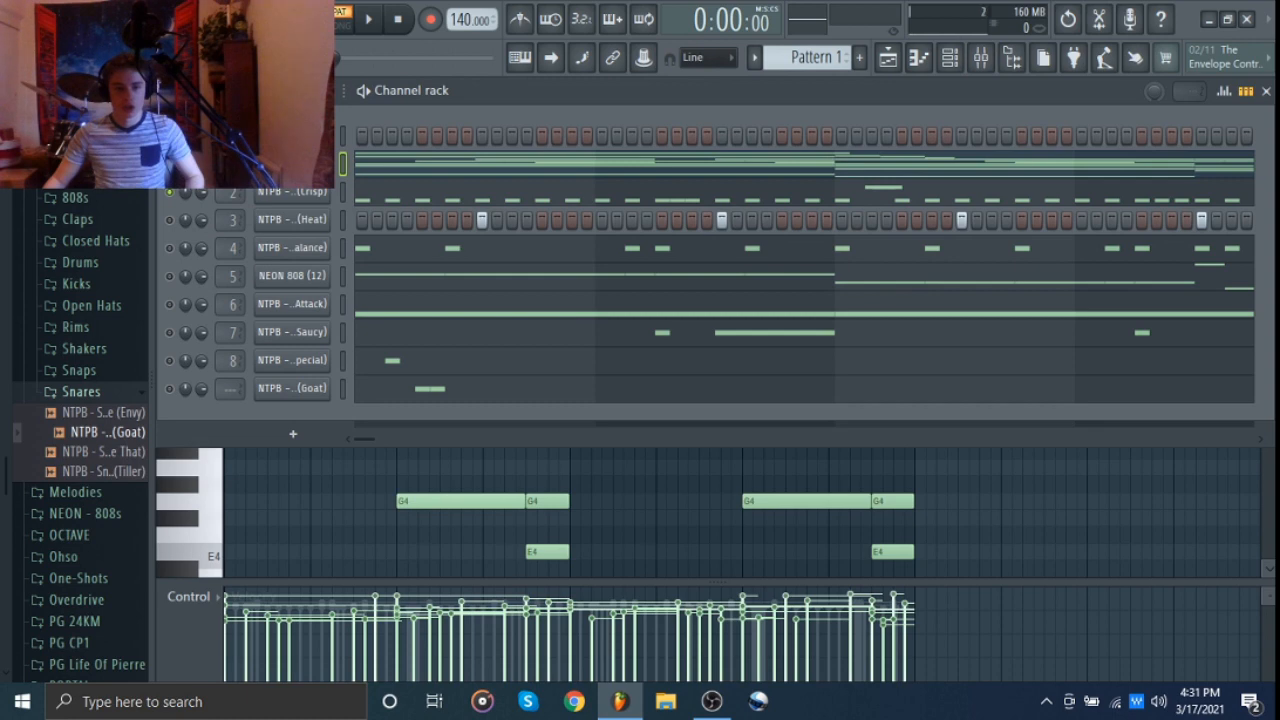
pyautogui.rightClick(169, 163)
pyautogui.click(190, 173)
pyautogui.click(1013, 511)
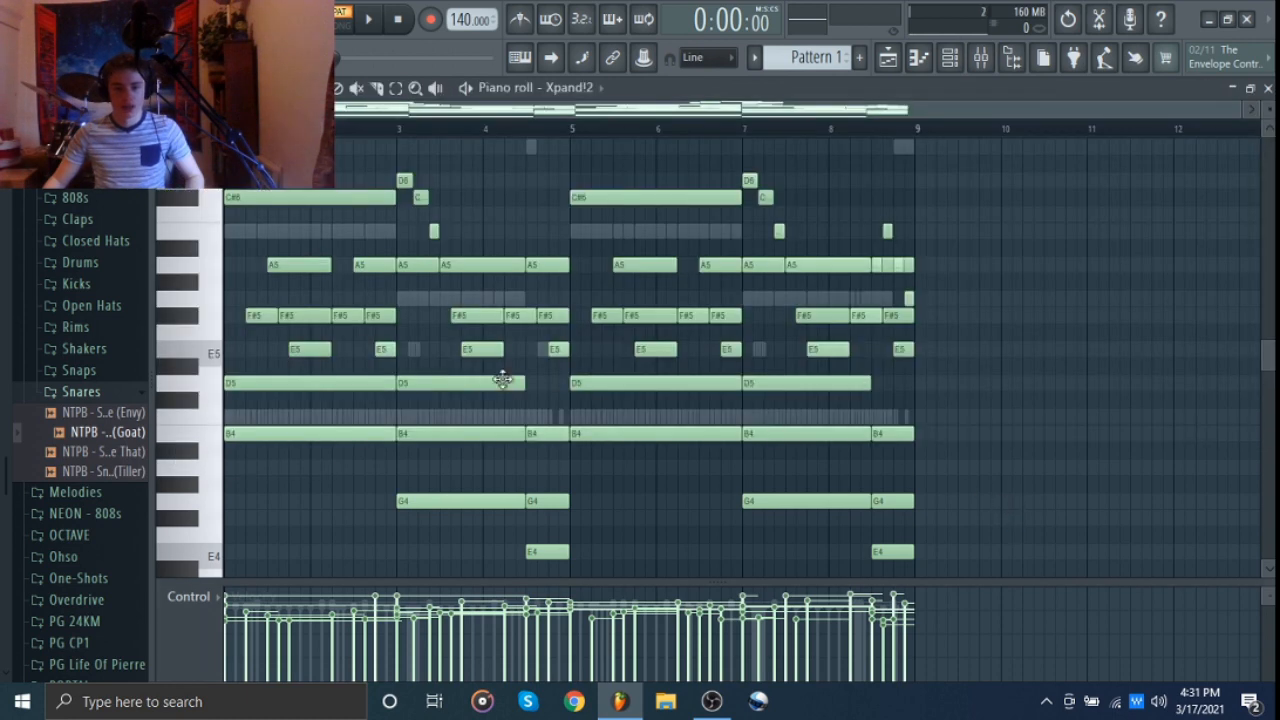
# Collapse the Snares folder and the LEGACY kit folder in the sample browser
pyautogui.click(124, 396)
pyautogui.click(84, 181)
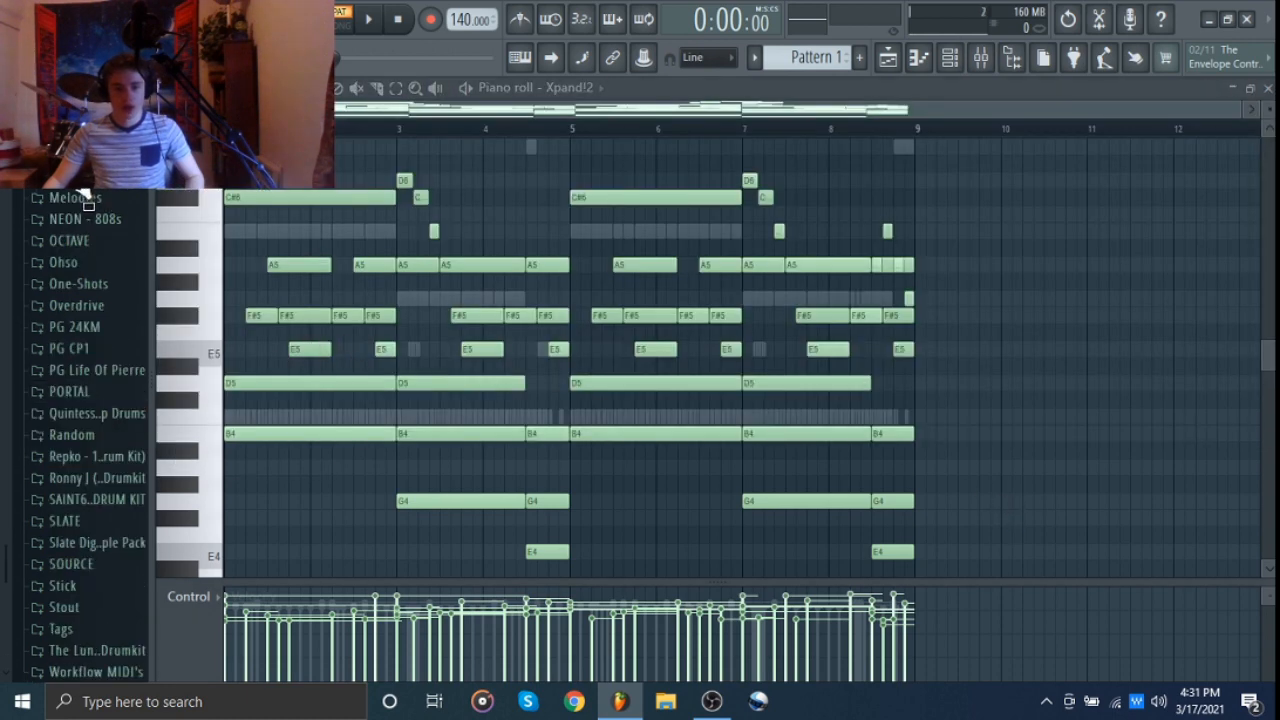
pyautogui.scroll(2, 111, 310)
pyautogui.scroll(4, 112, 313)
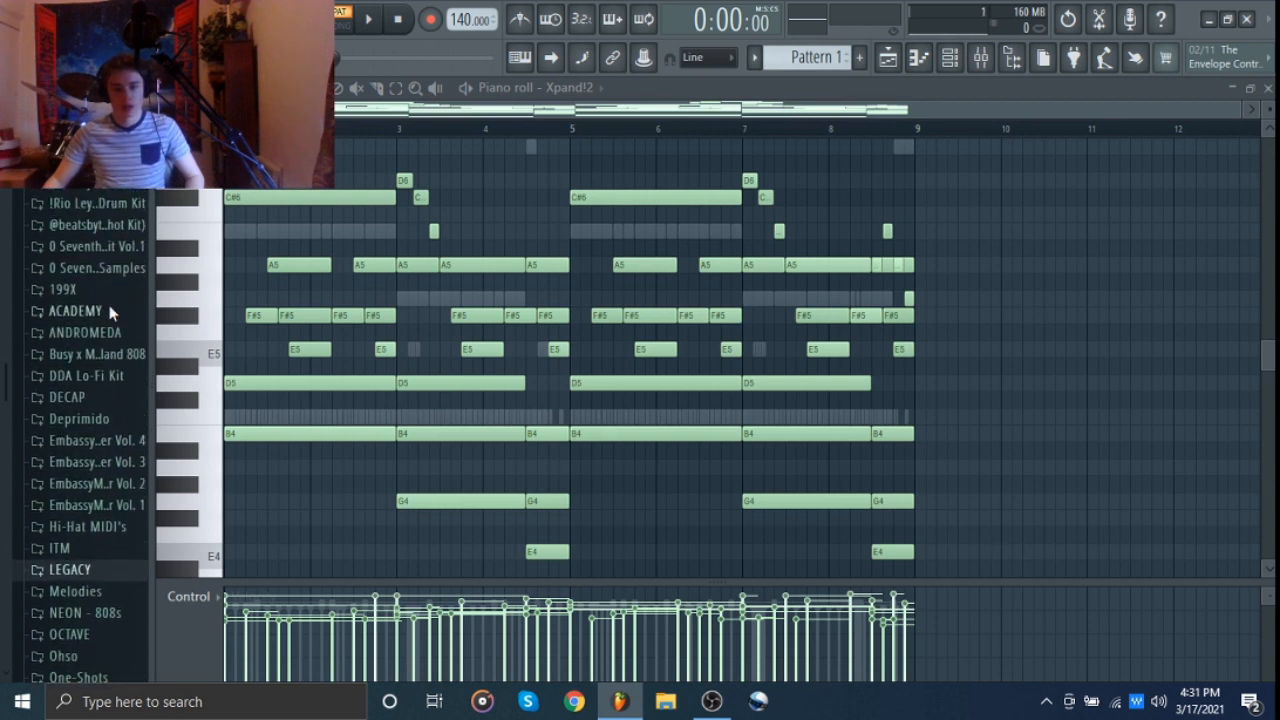
# Play Pattern 1 from the start to hear the Xpand!2 melody, and stop playback
pyautogui.moveTo(109, 307); pyautogui.dragTo(113, 313)
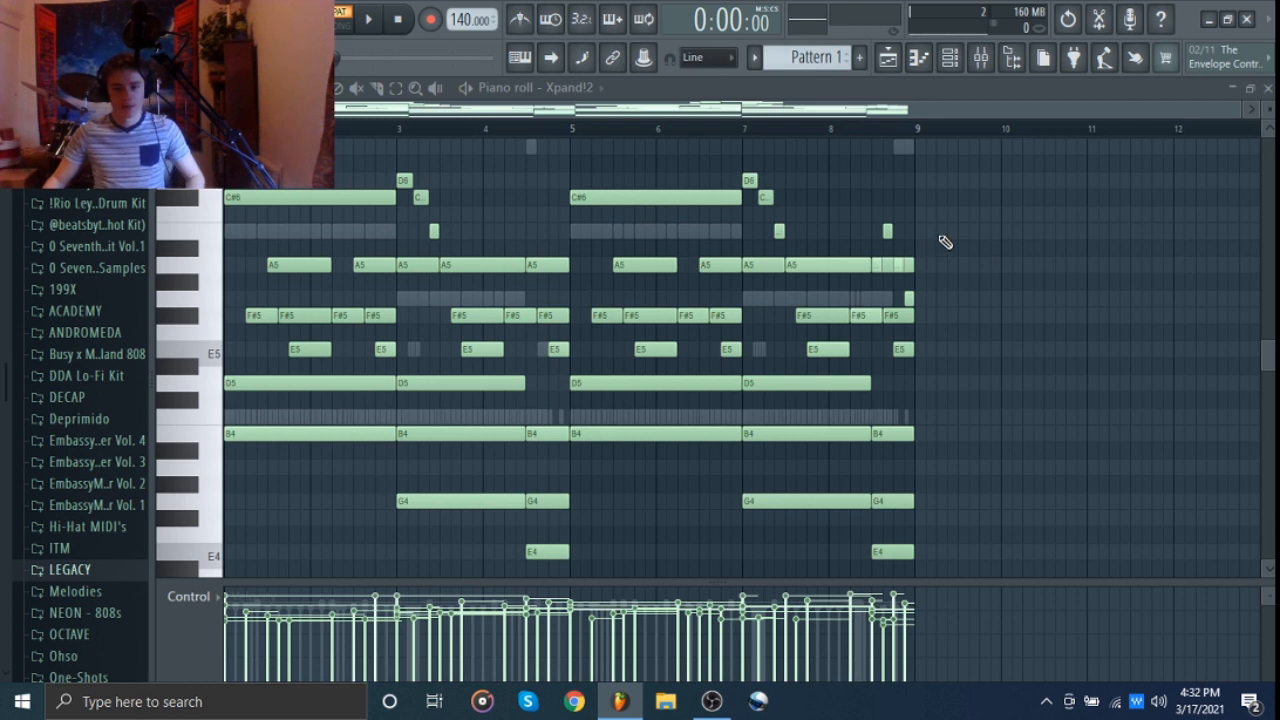
pyautogui.press('space')
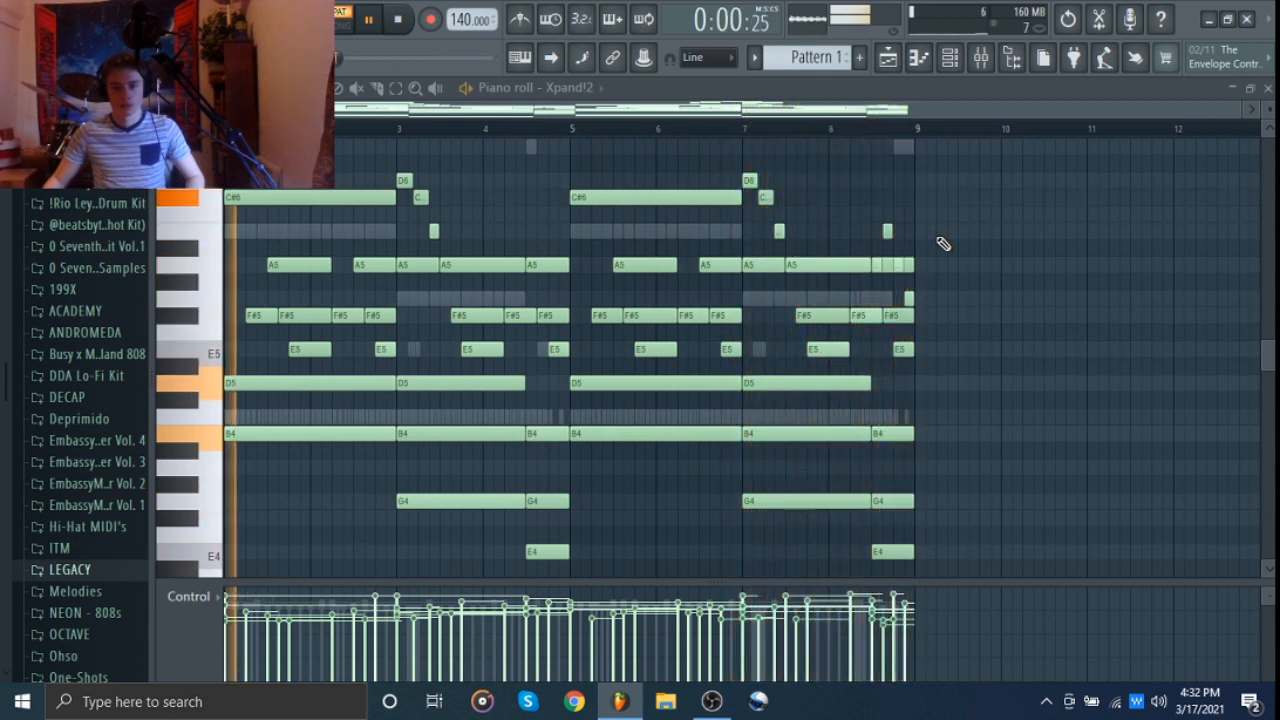
pyautogui.press('space')
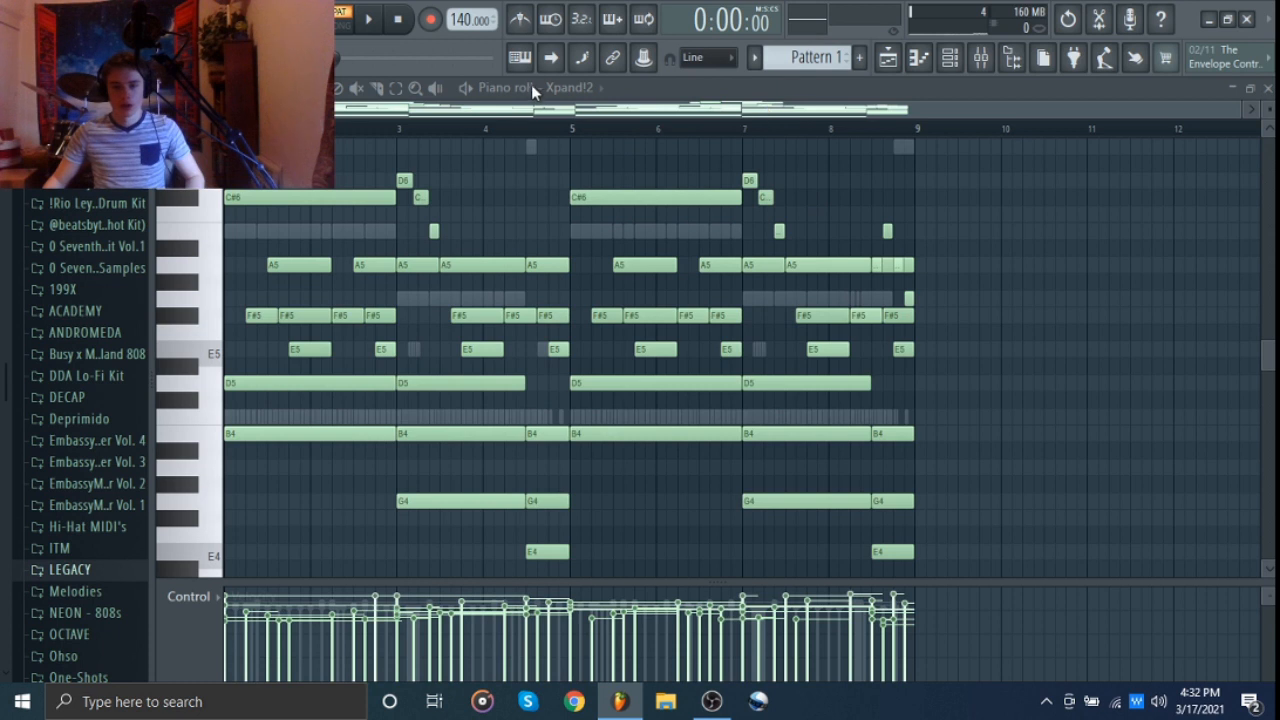
# Switch the piano roll to NTPB - Hi Hat (Crisp) and solo that channel in the channel rack
pyautogui.click(568, 88)
pyautogui.click(578, 158)
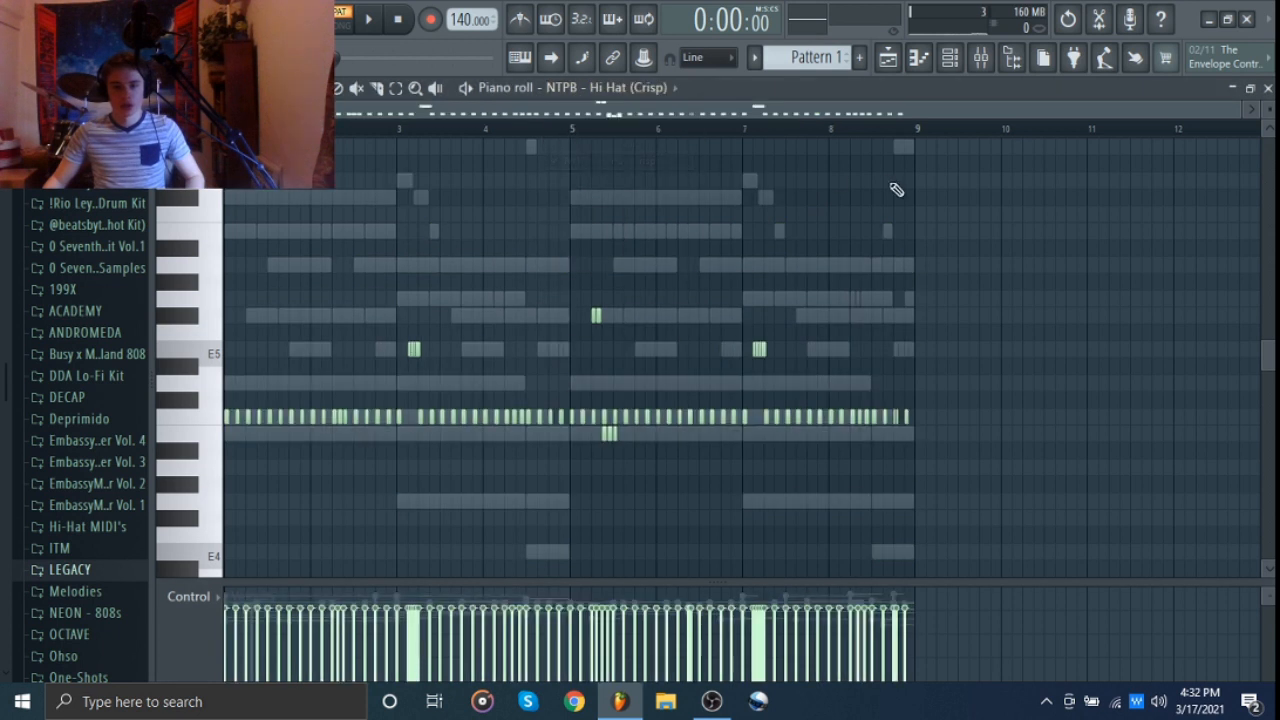
pyautogui.scroll(-2, 652, 272)
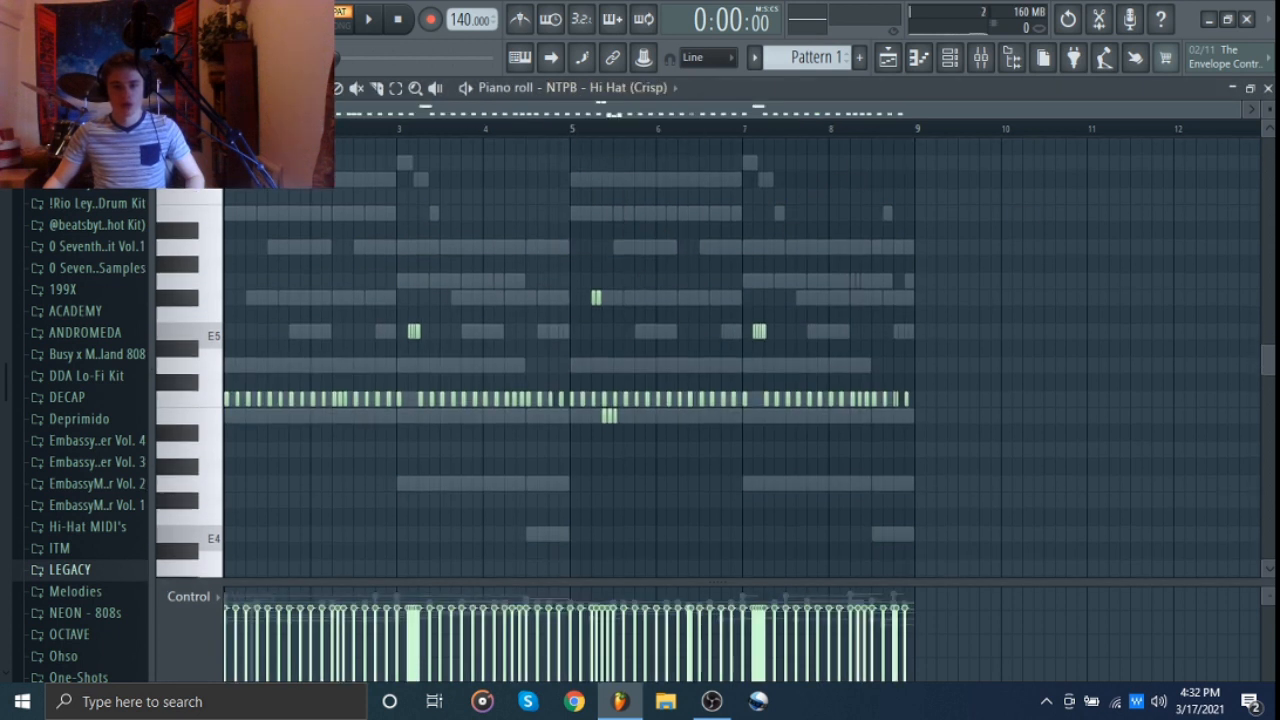
pyautogui.click(951, 62)
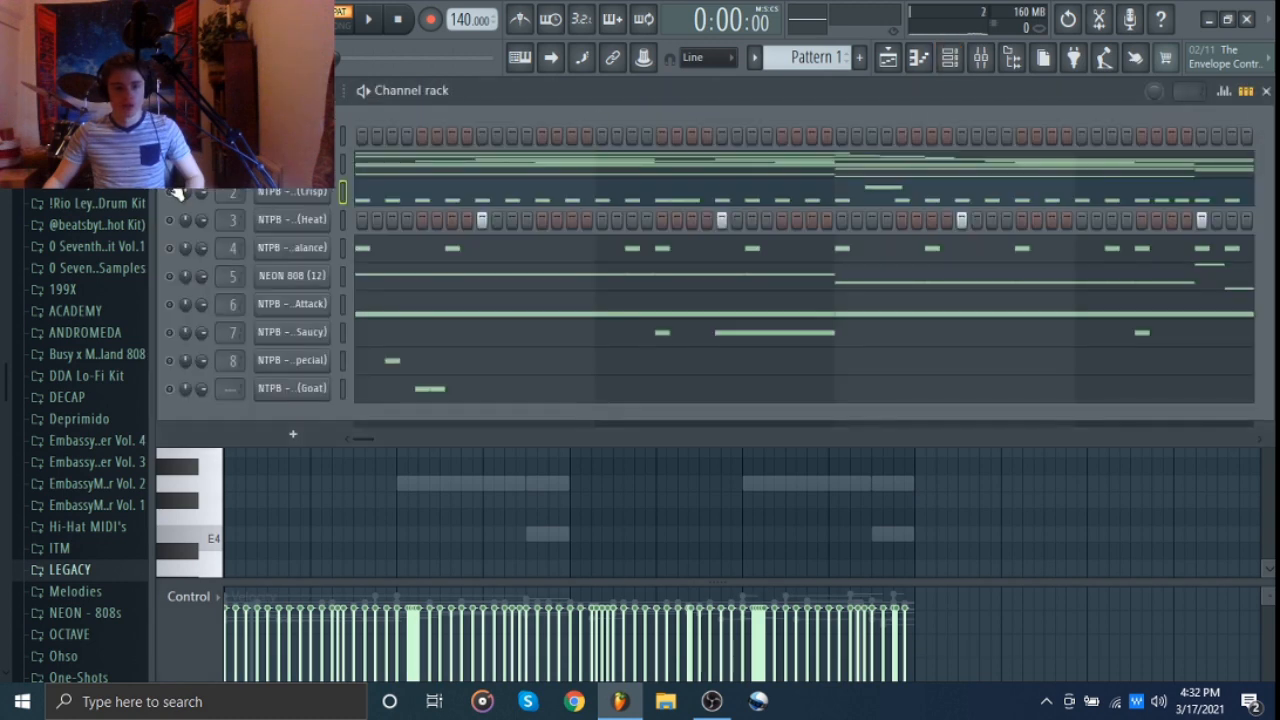
pyautogui.click(327, 487)
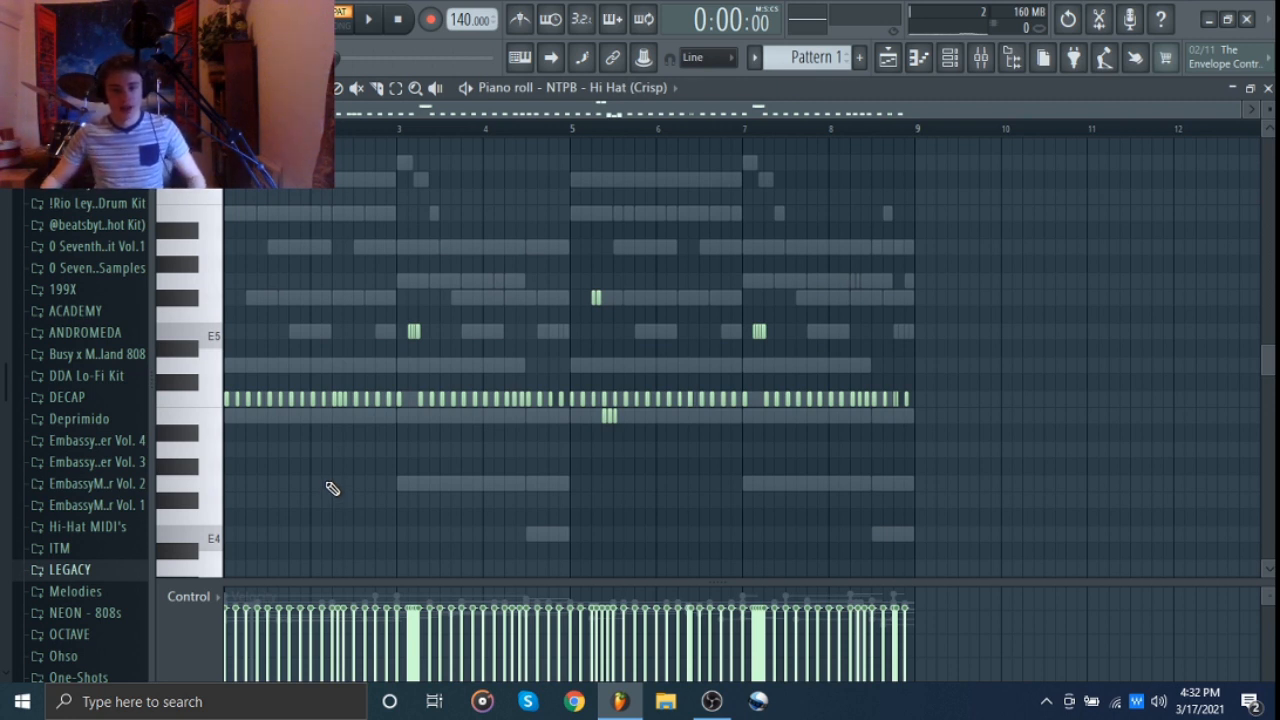
# Play the hi-hat pattern from the start, stop playback, and examine the spacing of the C5 notes and rolls
pyautogui.press('space')
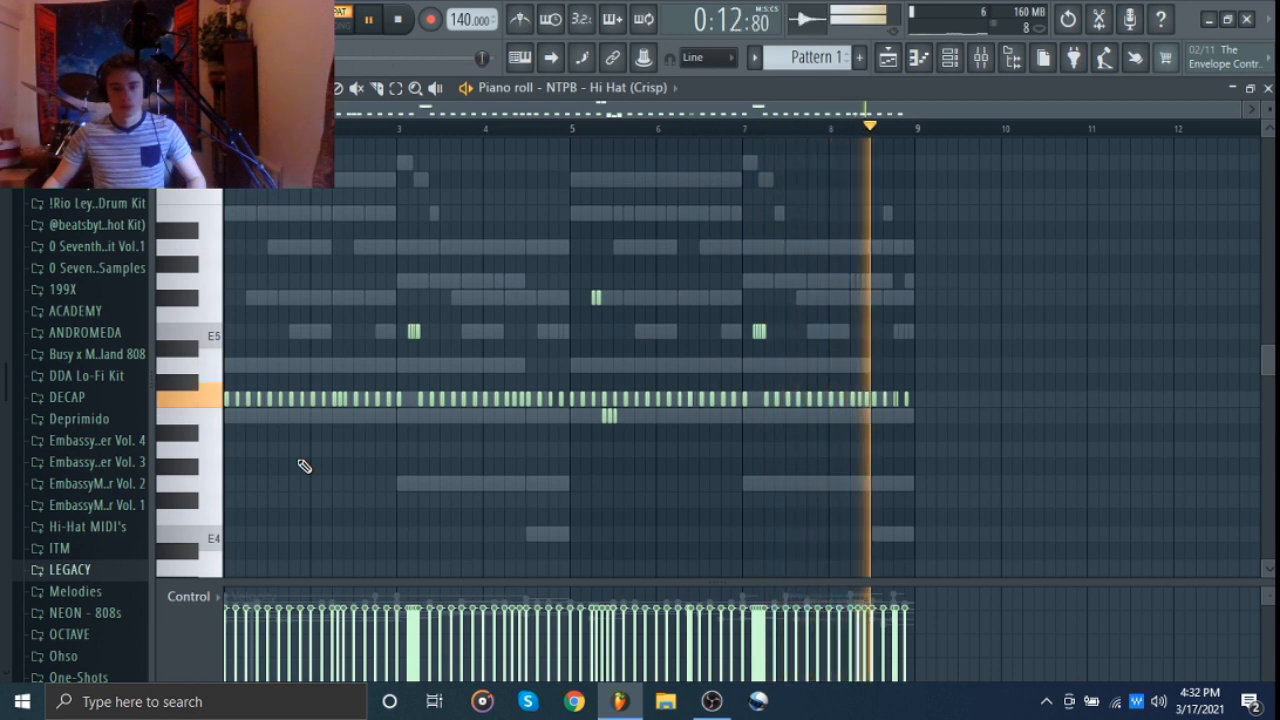
pyautogui.press('space')
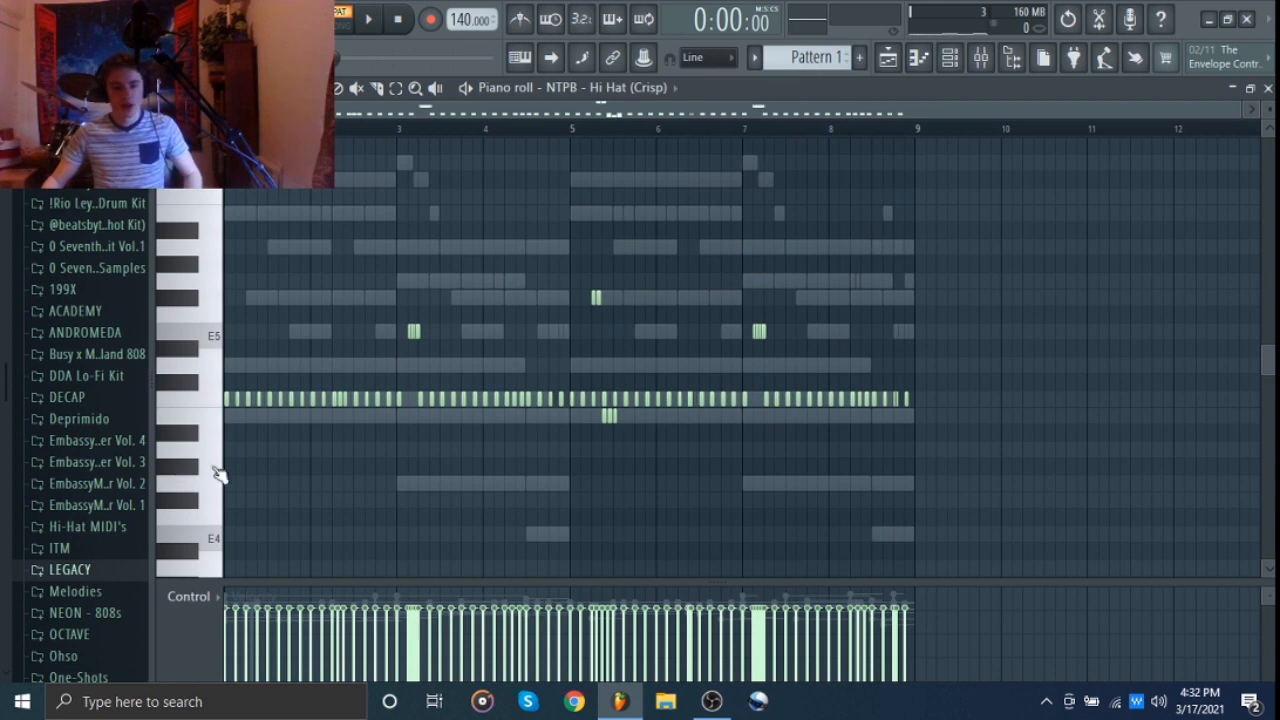
pyautogui.scroll(3, 218, 473)
pyautogui.moveTo(291, 463); pyautogui.dragTo(295, 465)
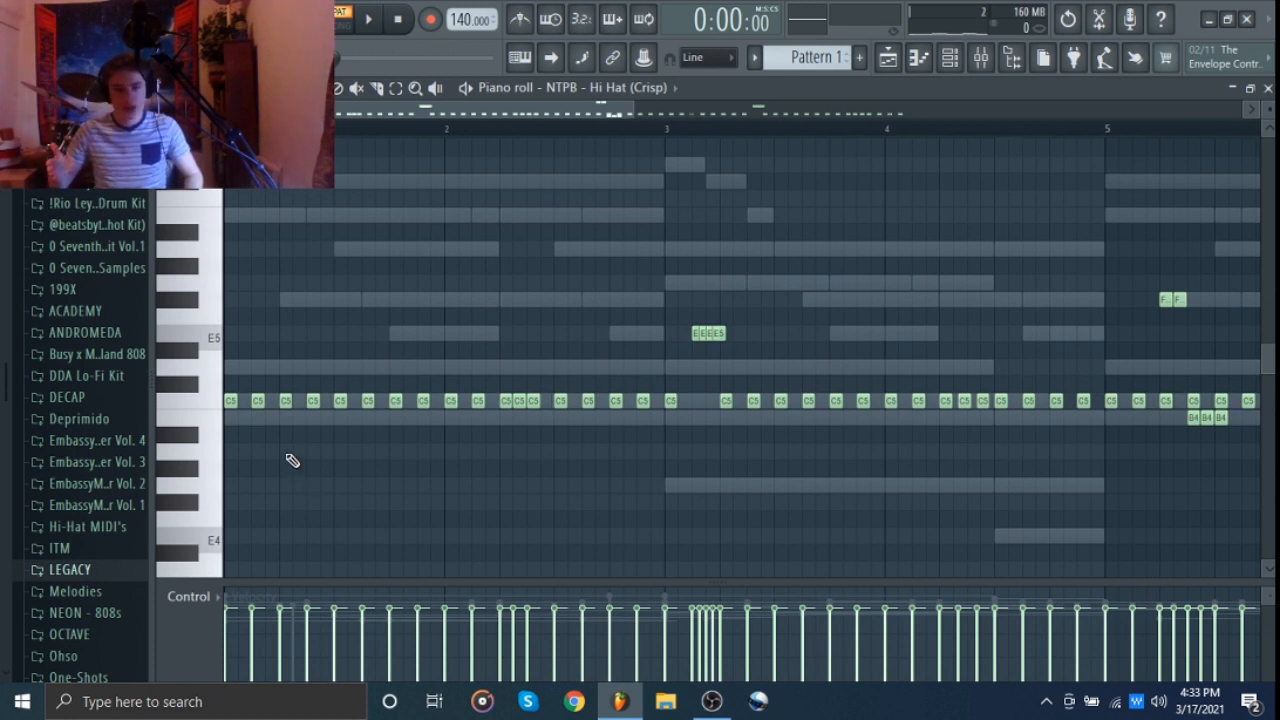
pyautogui.keyDown('ctrl'); pyautogui.scroll(-5, 292, 460); pyautogui.keyUp('ctrl')
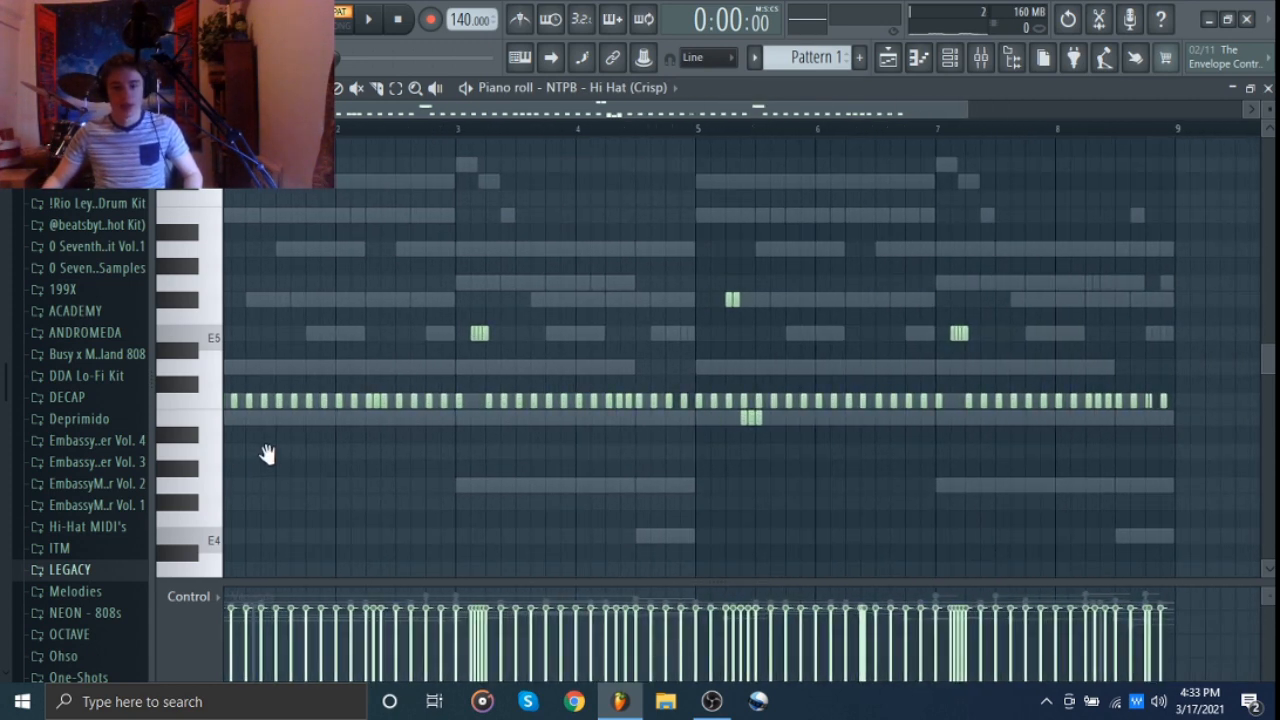
pyautogui.moveTo(267, 457); pyautogui.dragTo(276, 463)
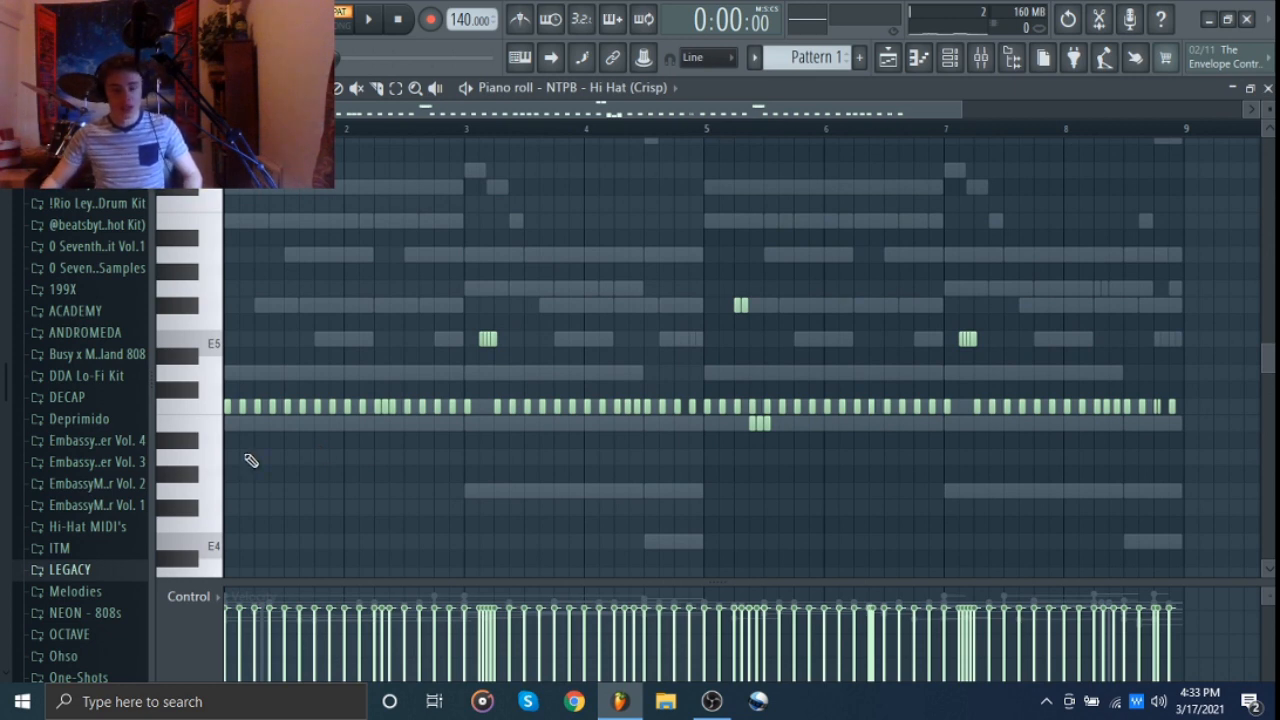
pyautogui.keyDown('ctrl'); pyautogui.scroll(5, 240, 455); pyautogui.keyUp('ctrl')
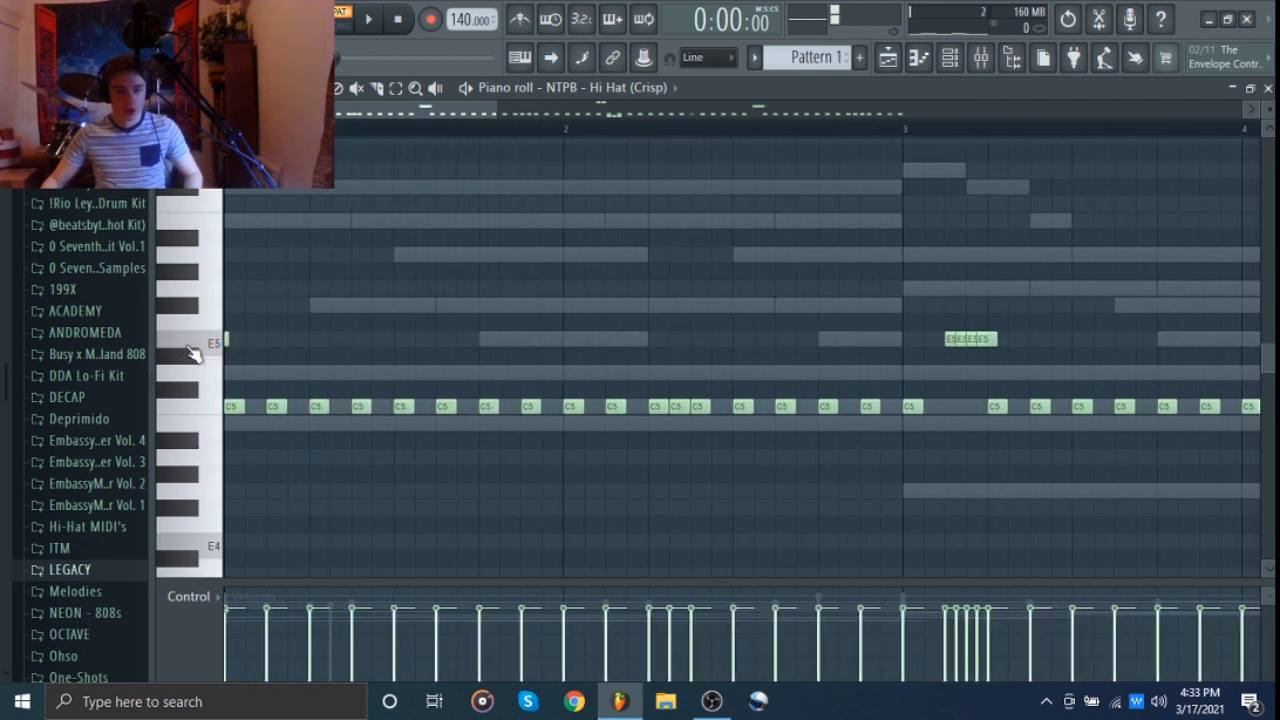
pyautogui.click(410, 344)
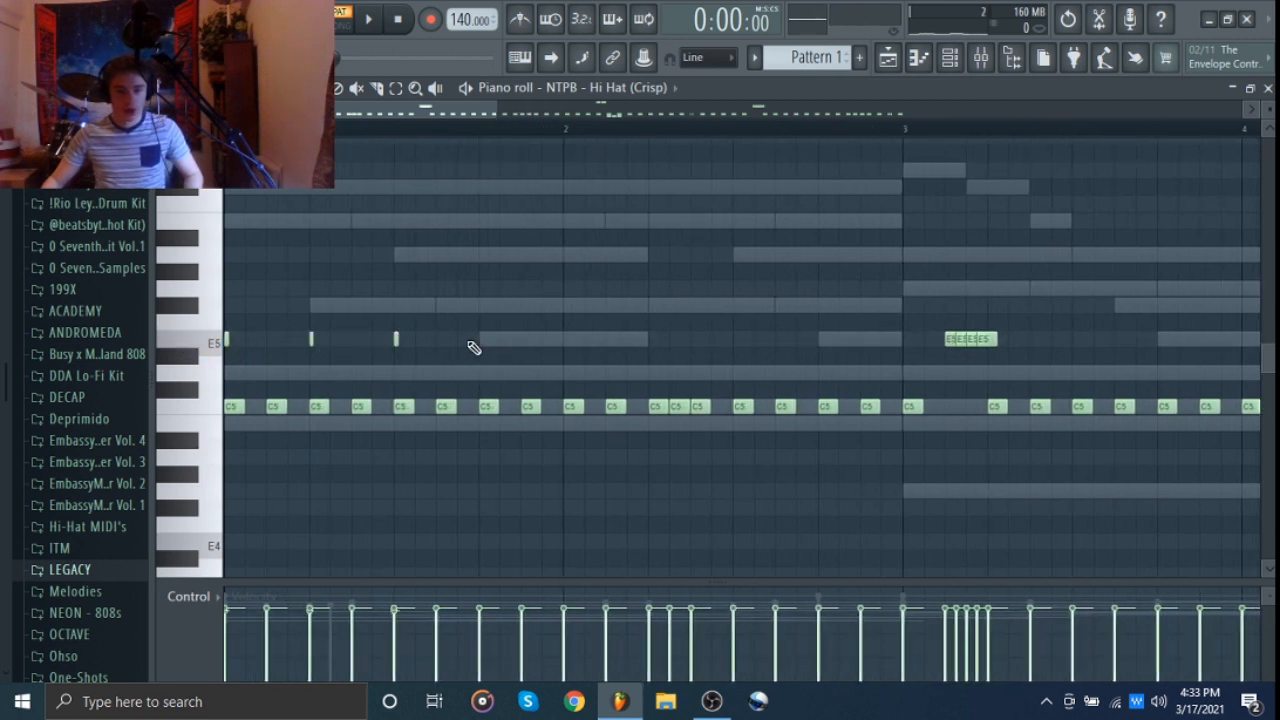
pyautogui.click(474, 344)
pyautogui.rightClick(396, 341)
pyautogui.rightClick(311, 341)
pyautogui.rightClick(227, 341)
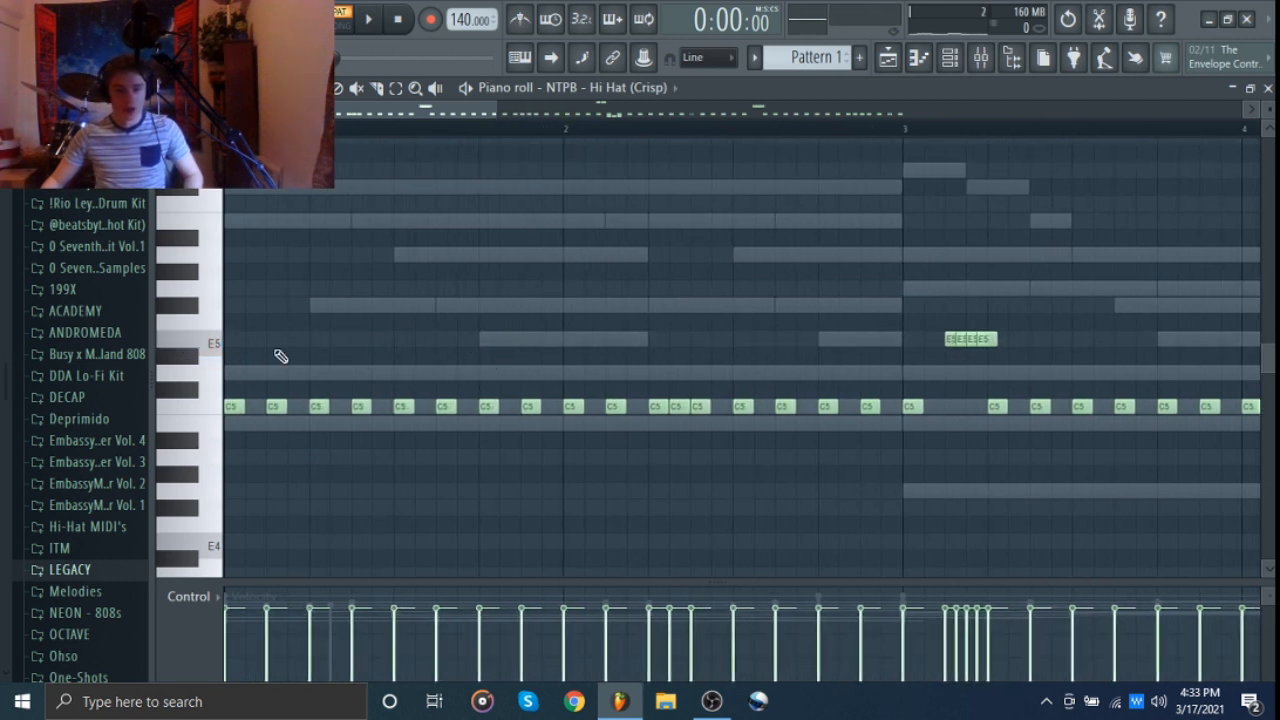
pyautogui.keyDown('ctrl'); pyautogui.scroll(-2, 507, 349); pyautogui.keyUp('ctrl')
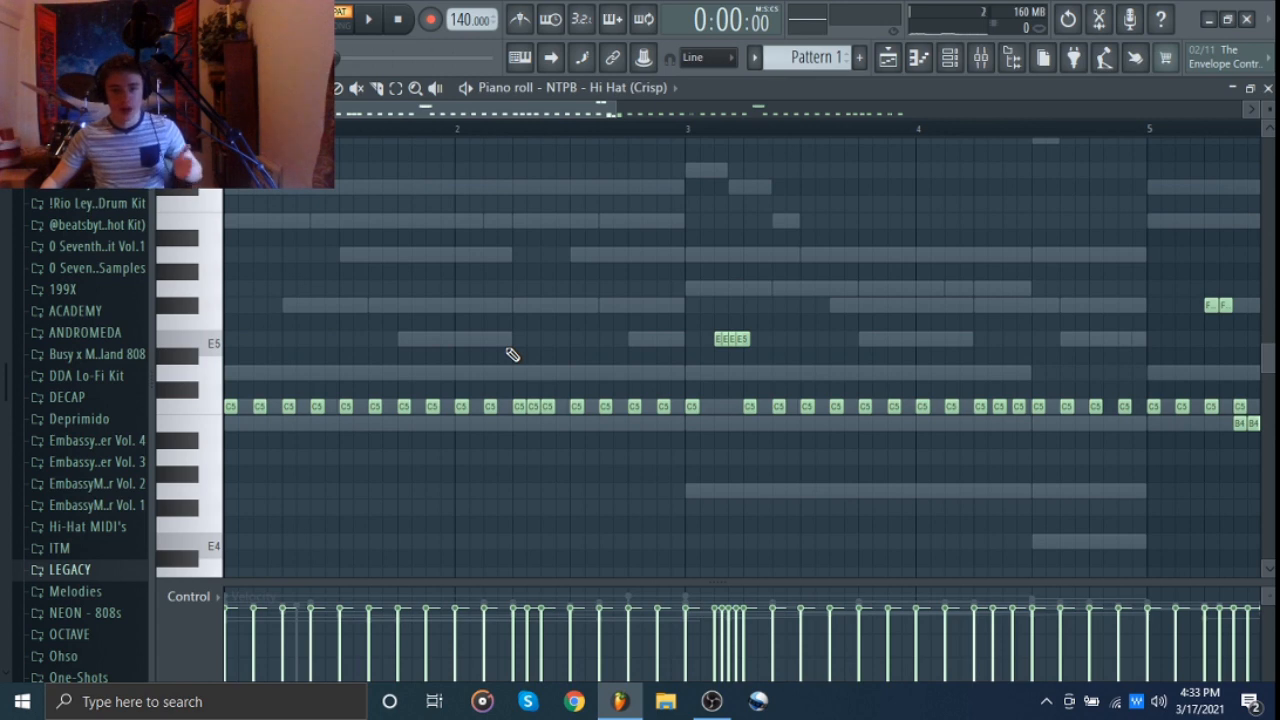
pyautogui.keyDown('ctrl'); pyautogui.scroll(-1, 495, 359); pyautogui.keyUp('ctrl')
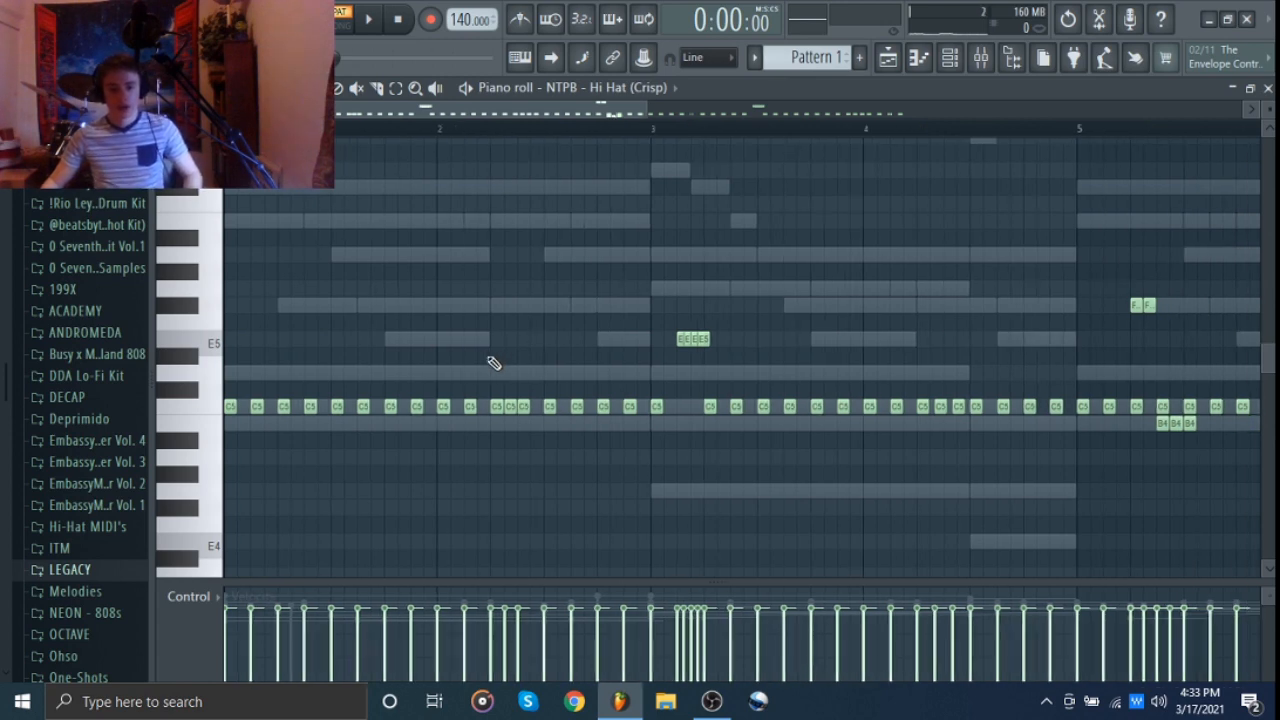
pyautogui.keyDown('ctrl'); pyautogui.scroll(-4, 493, 362); pyautogui.keyUp('ctrl')
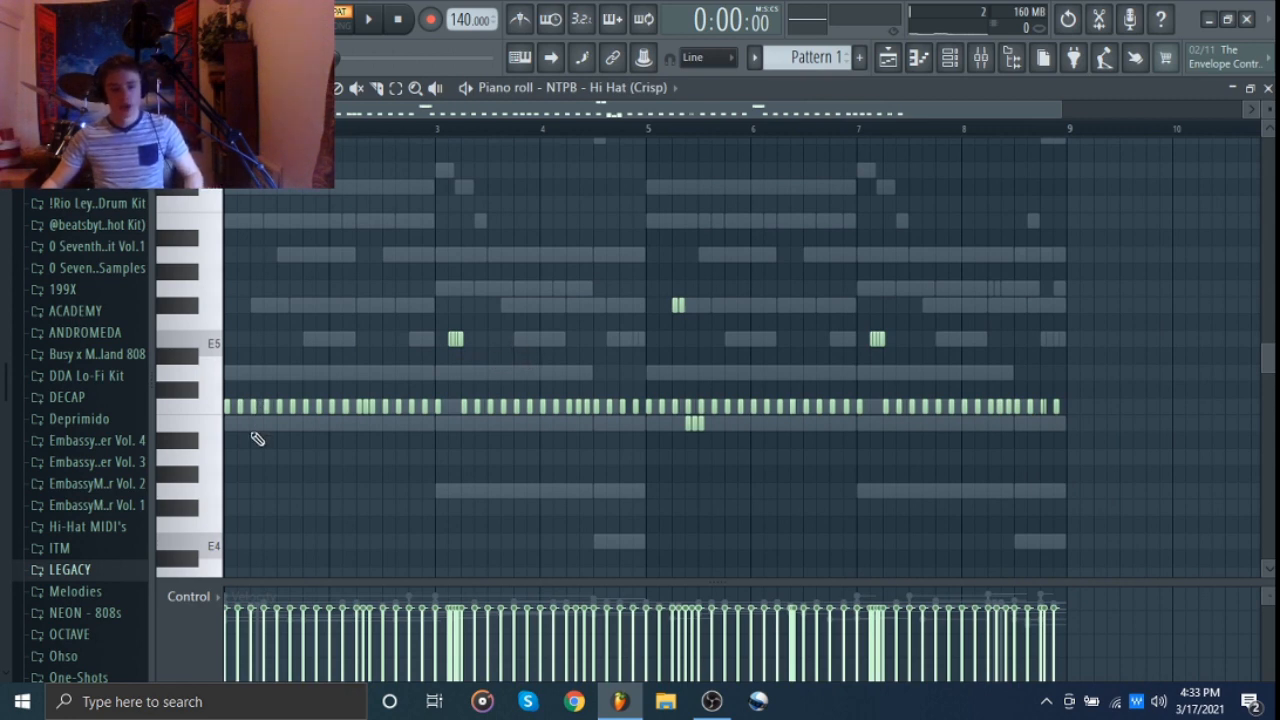
pyautogui.keyDown('ctrl'); pyautogui.scroll(4, 204, 445); pyautogui.keyUp('ctrl')
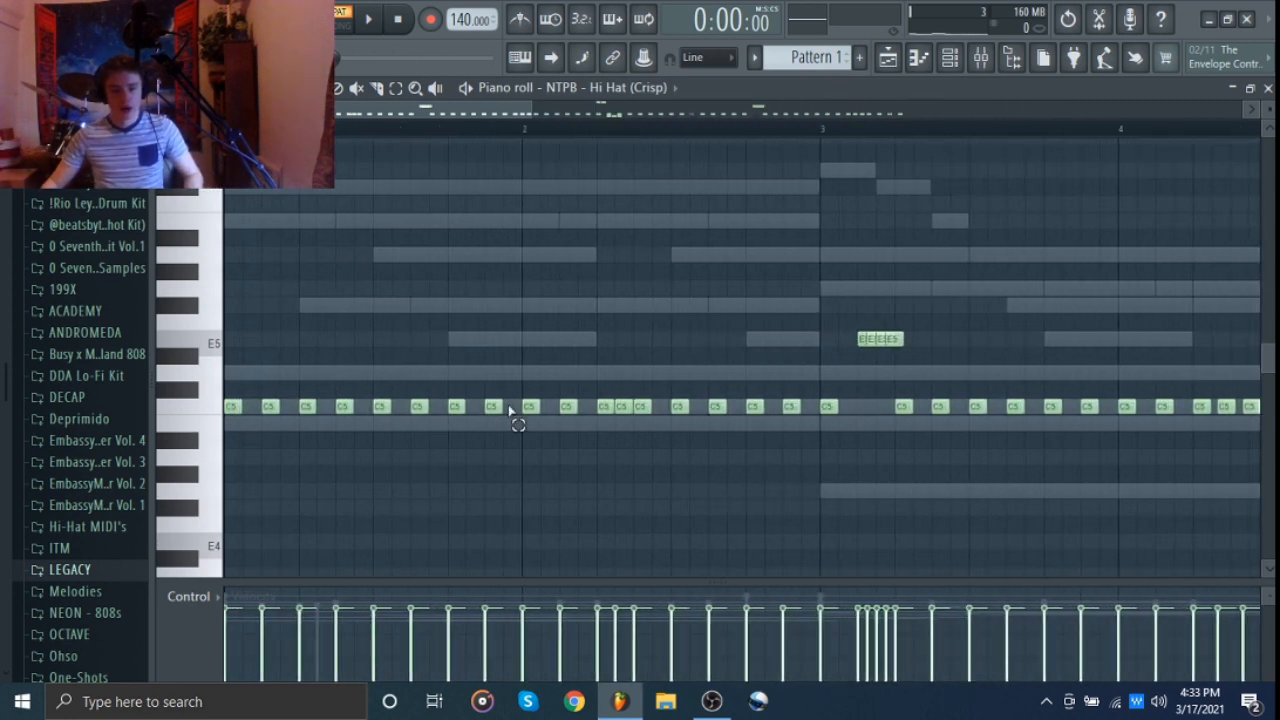
pyautogui.keyDown('ctrl'); pyautogui.moveTo(508, 410); pyautogui.dragTo(57, 405); pyautogui.keyUp('ctrl')
pyautogui.rightClick(490, 348)
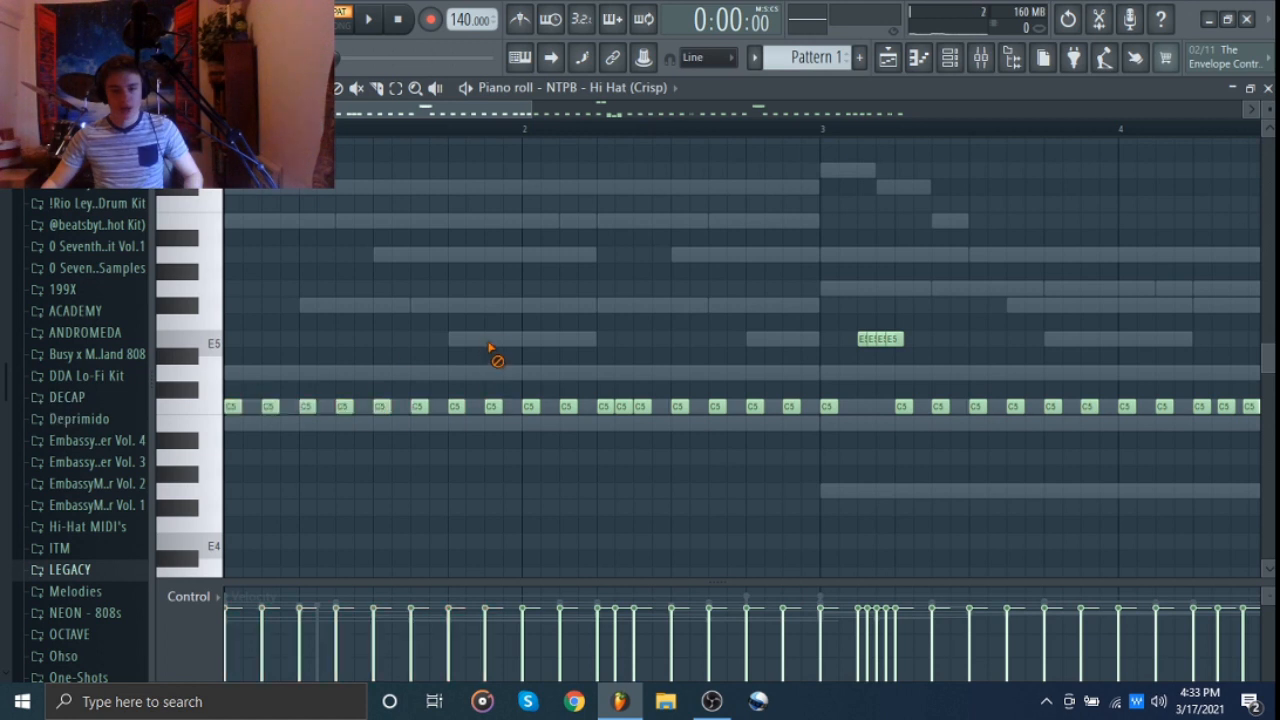
# Show the step-fill options of the NTPB - Hi Hat (Crisp) channel, and close the channel rack without applying any
pyautogui.click(950, 57)
pyautogui.rightClick(287, 197)
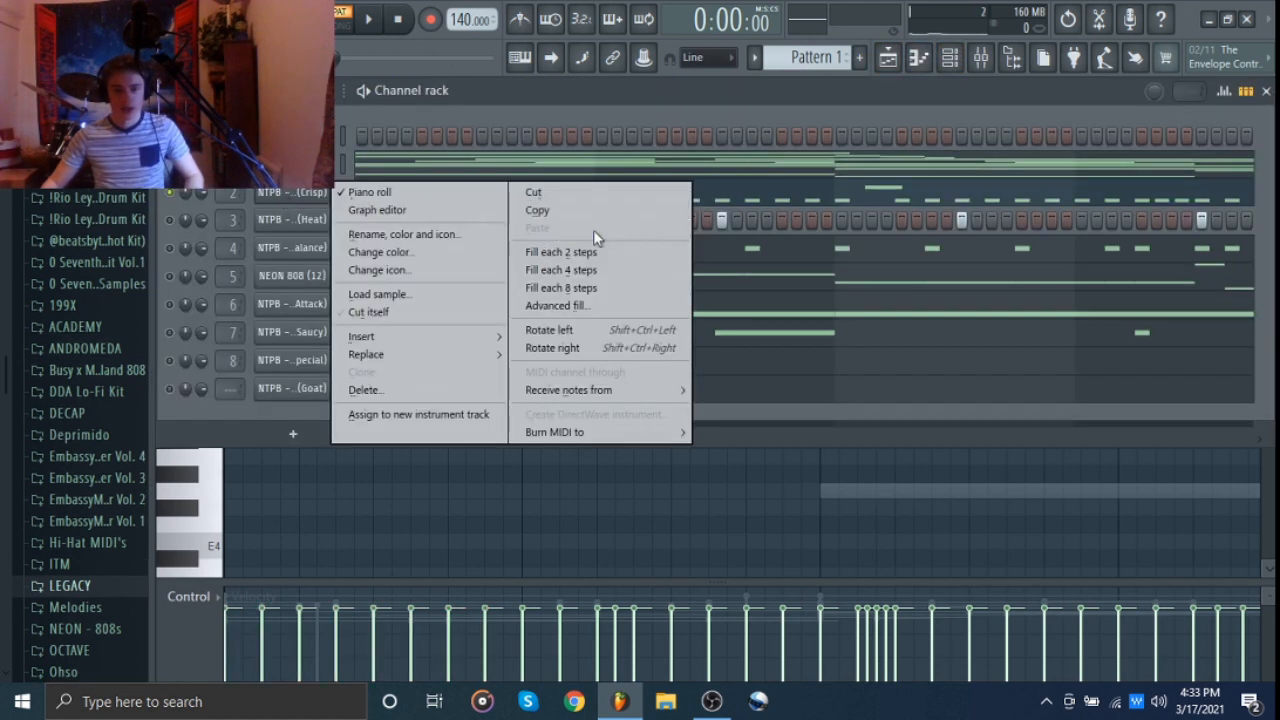
pyautogui.click(1266, 92)
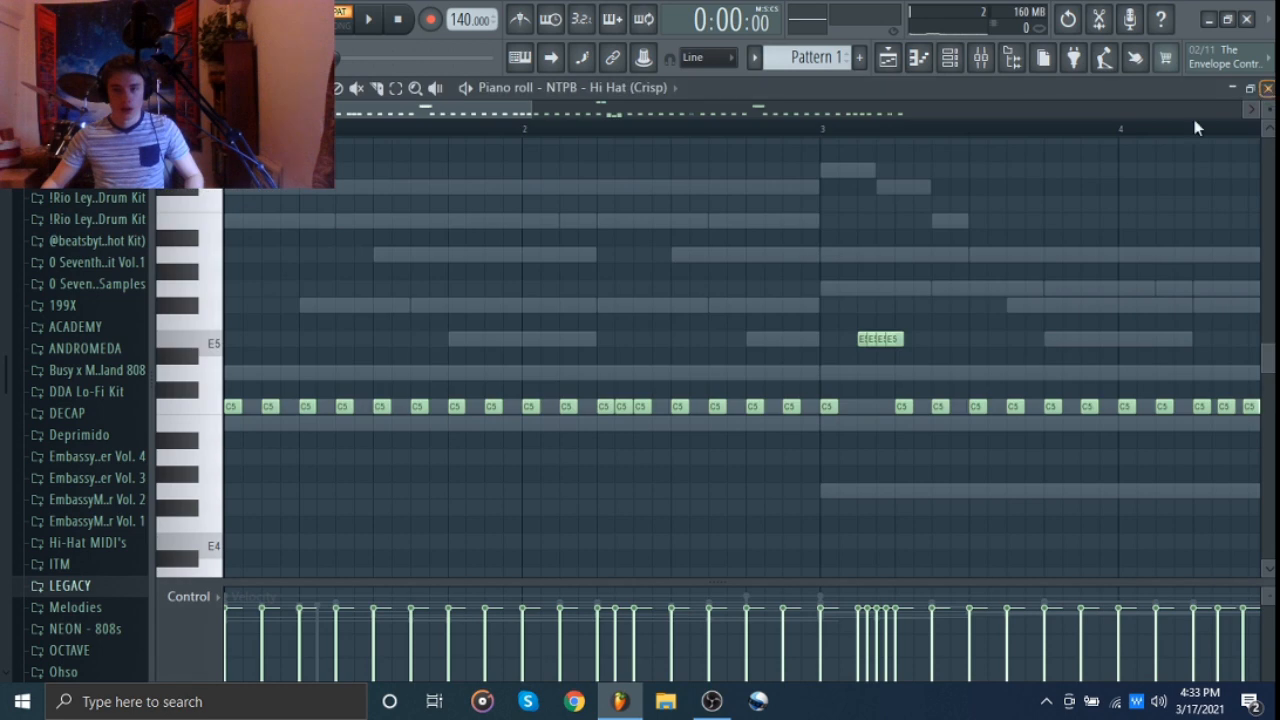
# Examine the layout of the full hi-hat pattern, and highlight the evenly spaced C5 notes in bars 1 and 2
pyautogui.scroll(-1, 944, 201)
pyautogui.scroll(-5, 944, 201)
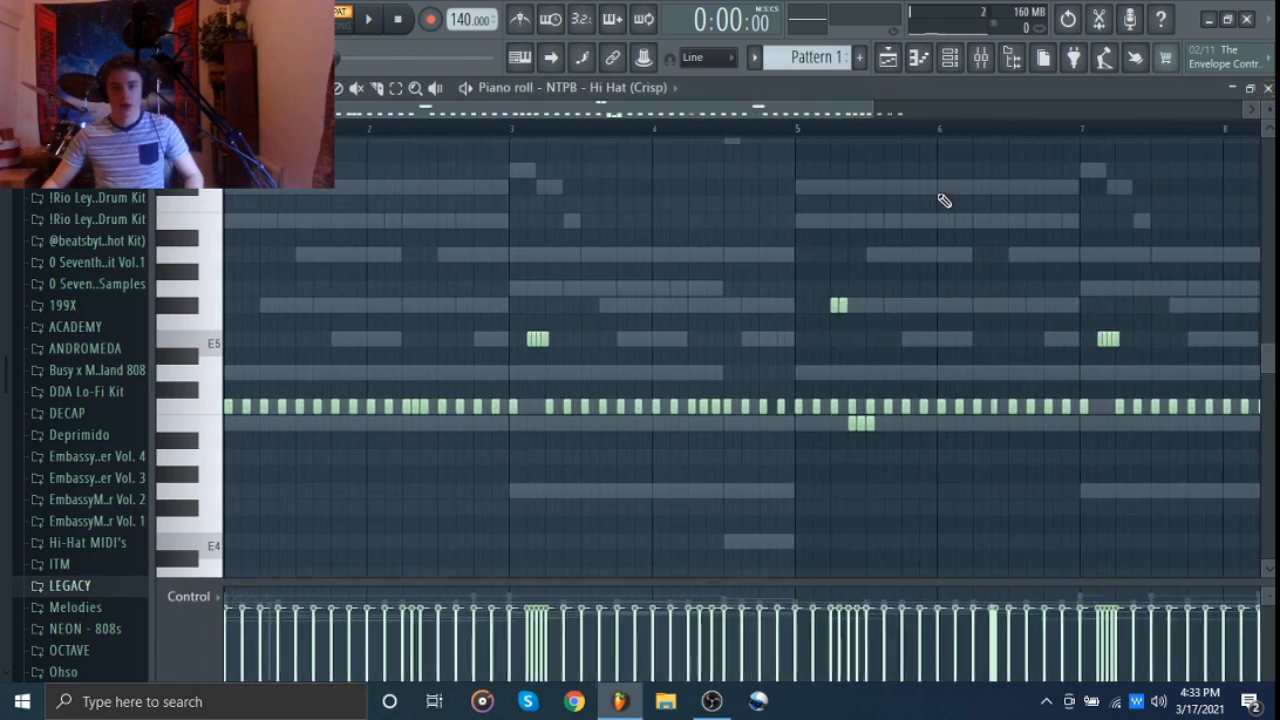
pyautogui.scroll(-1, 944, 201)
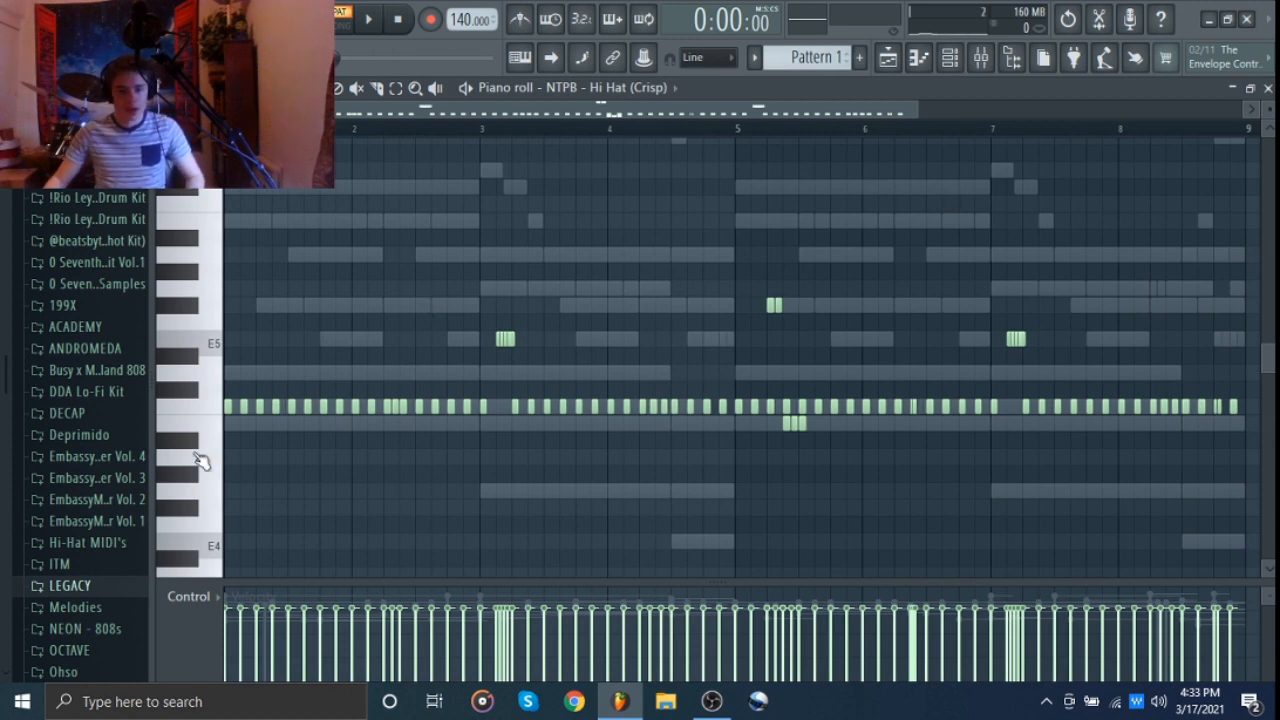
pyautogui.scroll(5, 200, 460)
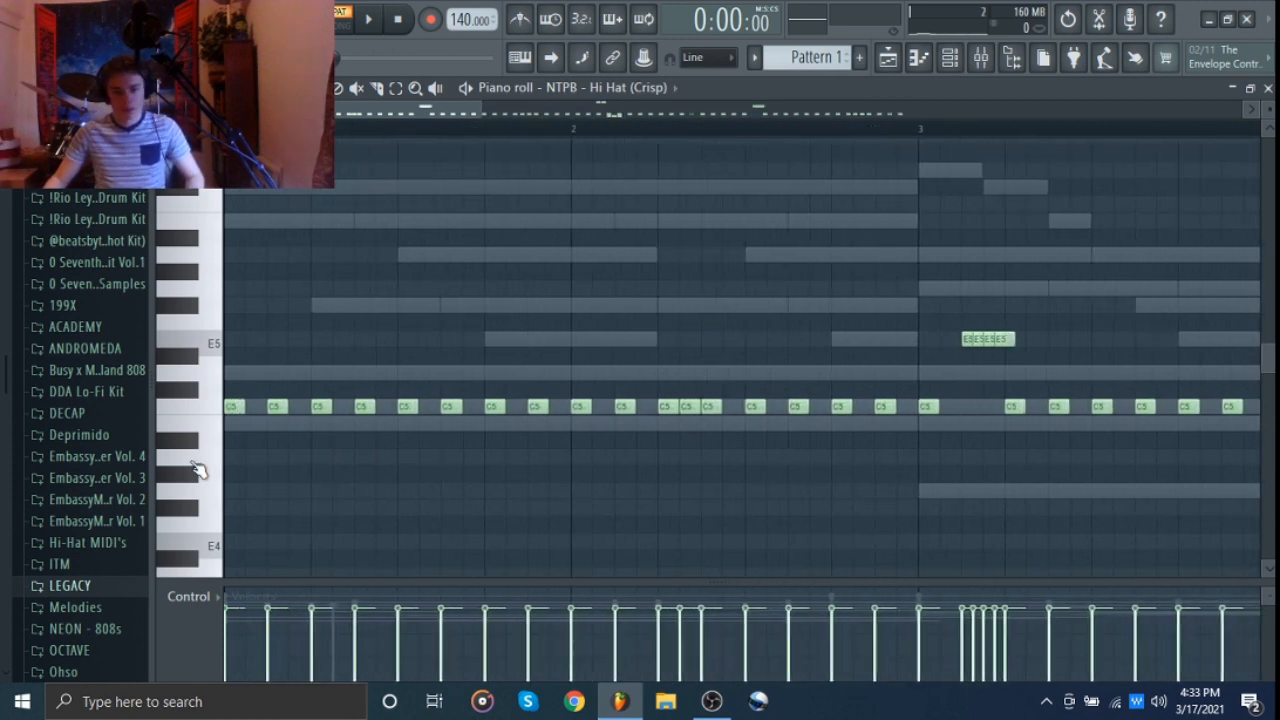
pyautogui.scroll(3, 197, 470)
pyautogui.moveTo(820, 414); pyautogui.dragTo(224, 346)
pyautogui.hscroll(6, 971, 489)
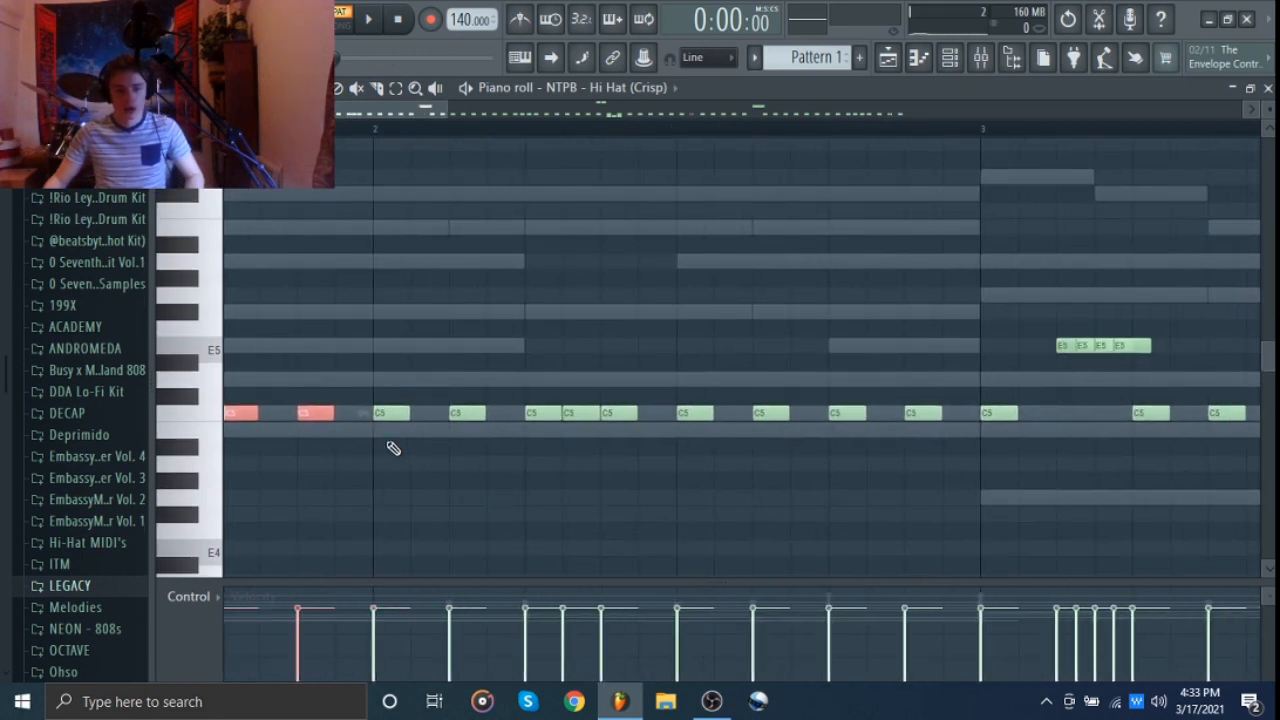
pyautogui.moveTo(388, 452); pyautogui.dragTo(968, 290)
pyautogui.keyDown('ctrl'); pyautogui.click(583, 484); pyautogui.keyUp('ctrl')
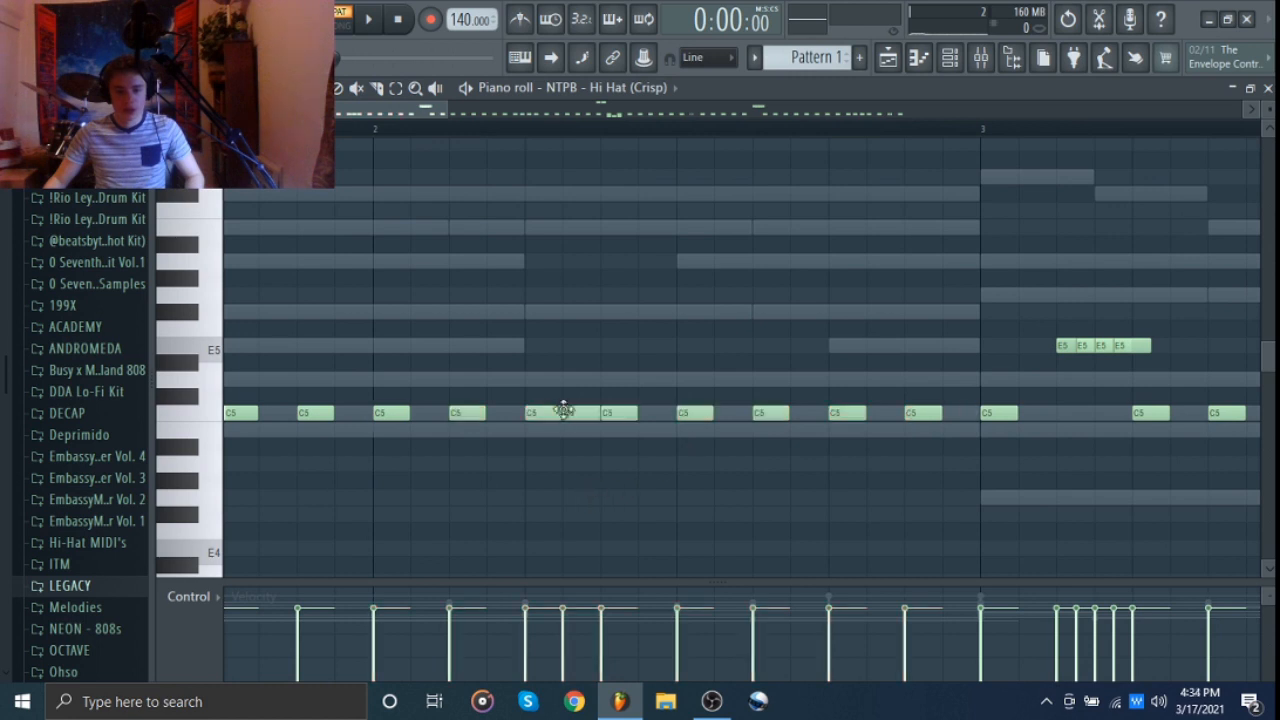
# Delete the C5 note halfway through bar 2, play the hi-hats from bar 2, and stop playback
pyautogui.click(563, 410)
pyautogui.click(377, 130)
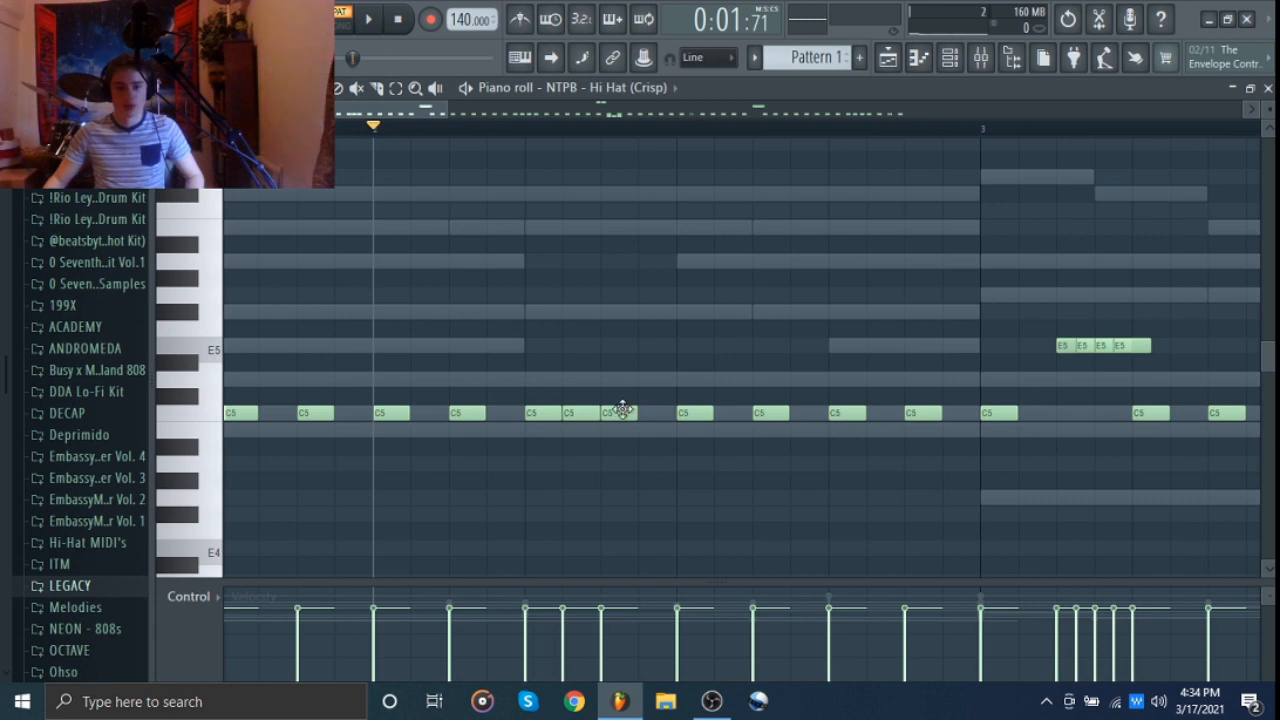
pyautogui.click(695, 410)
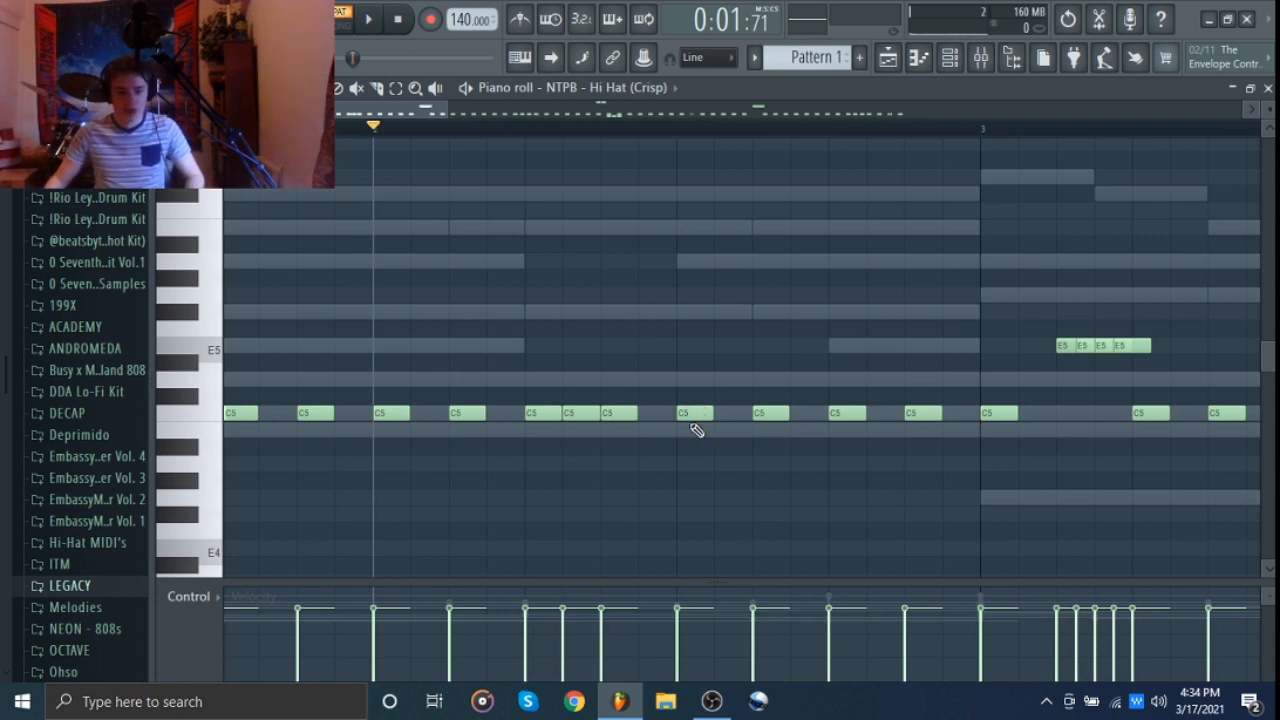
pyautogui.rightClick(693, 411)
pyautogui.press('space')
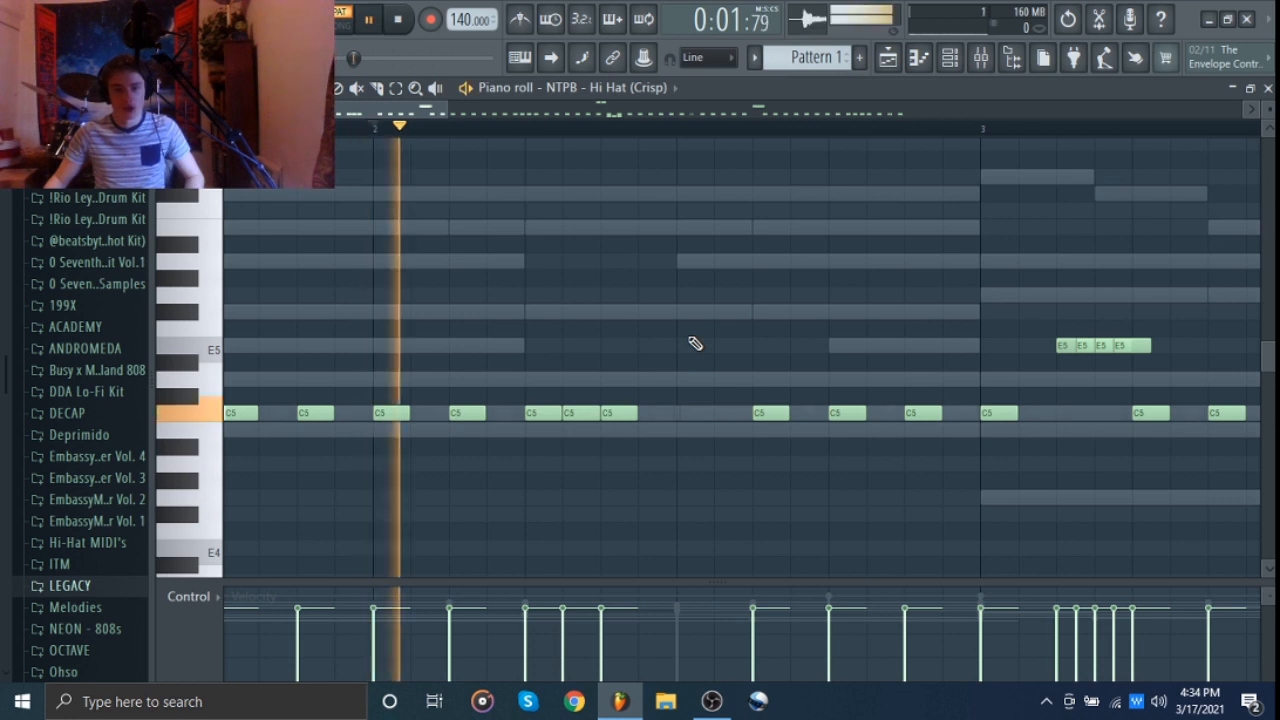
pyautogui.press('space')
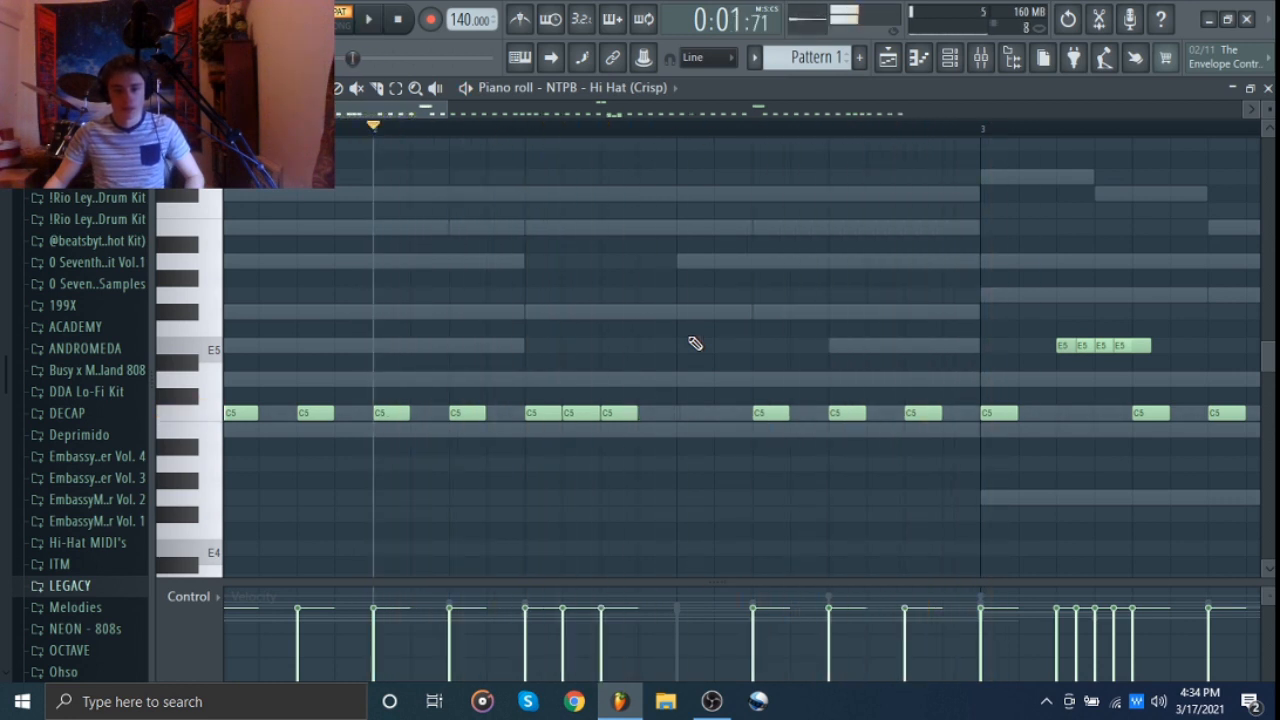
# Delete the remaining three C5 notes in the second half of bar 2, play from bar 2, and stop playback
pyautogui.click(765, 415)
pyautogui.rightClick(770, 414)
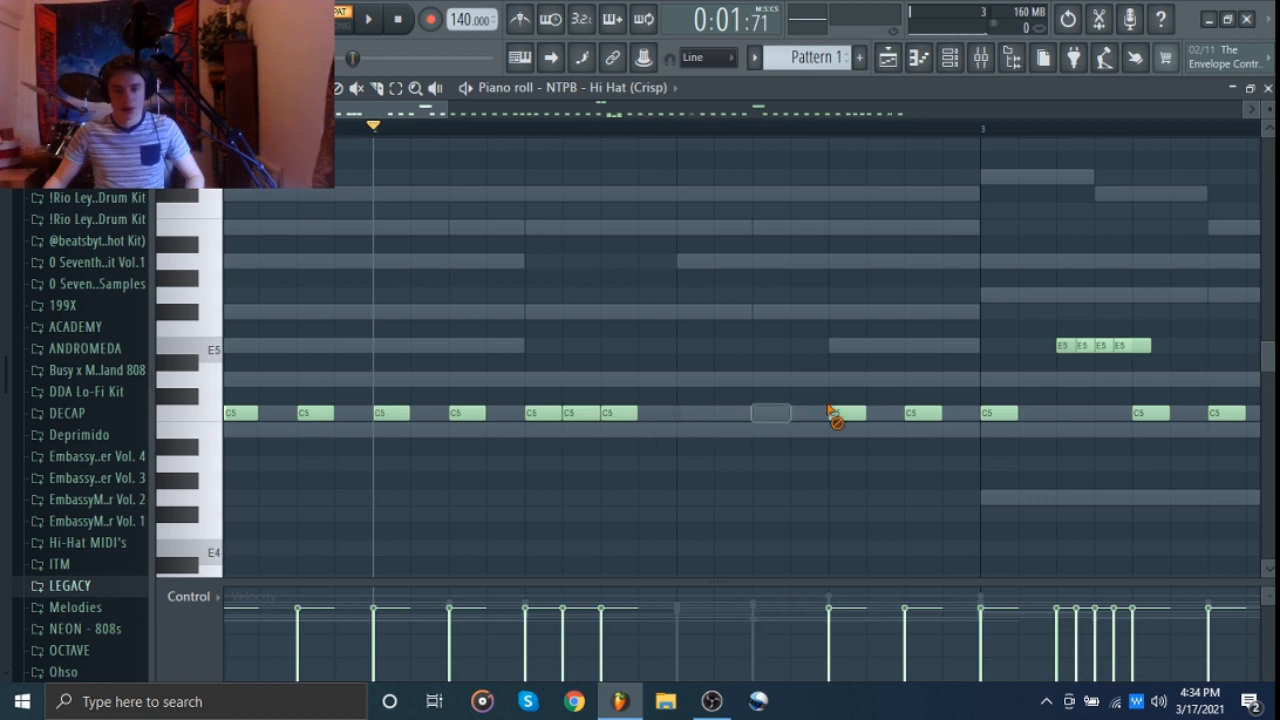
pyautogui.rightClick(923, 414)
pyautogui.rightClick(848, 414)
pyautogui.press('space')
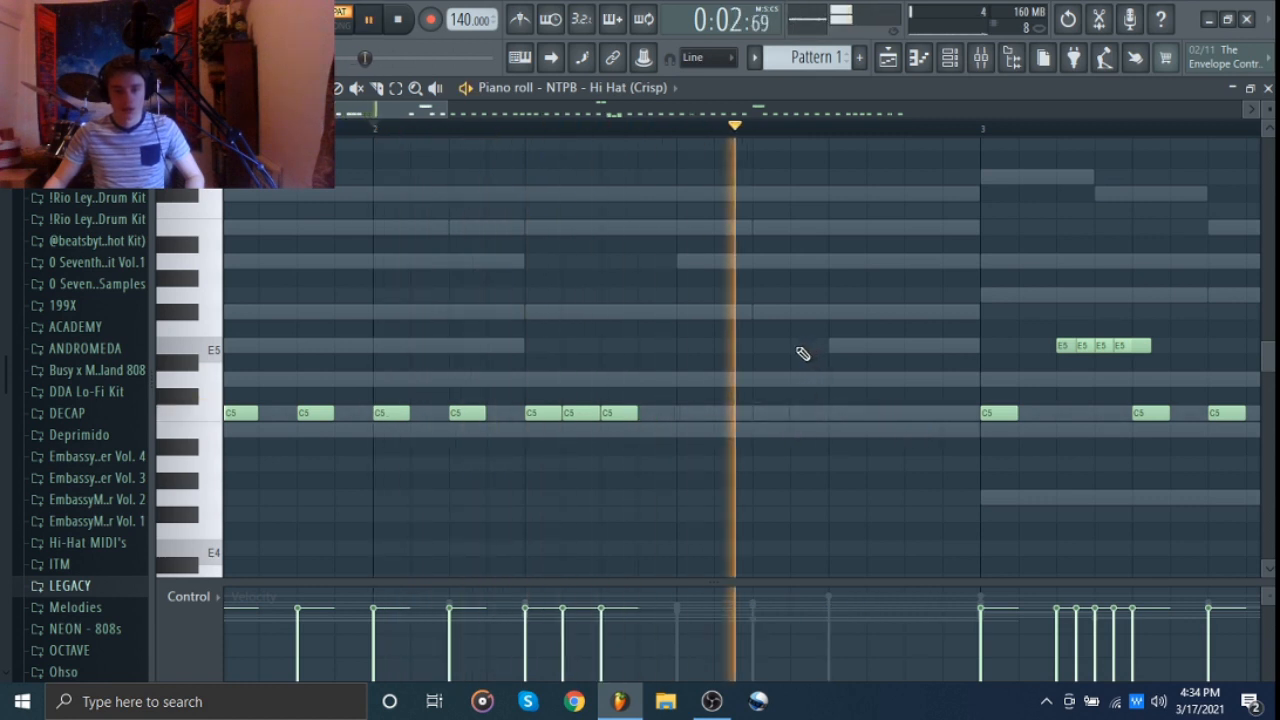
pyautogui.press('space')
# Draw four evenly spaced C5 notes, two steps apart, across the second half of bar 2
pyautogui.click(690, 414)
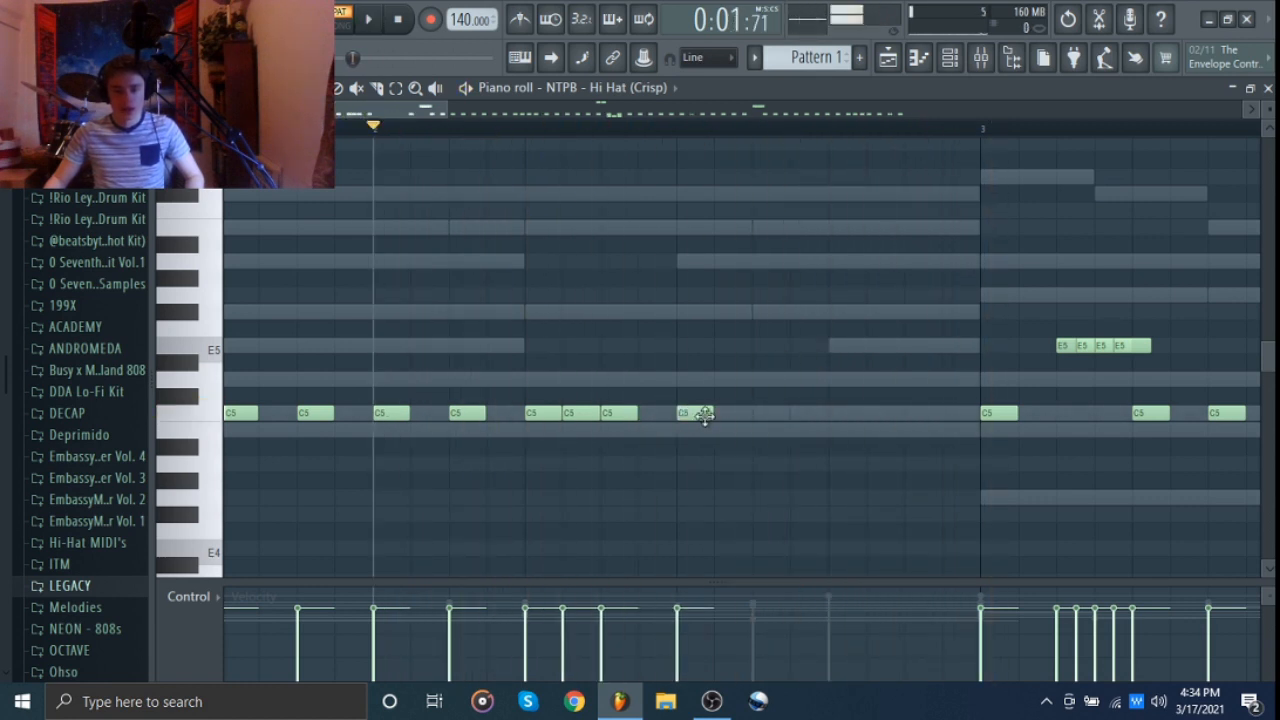
pyautogui.click(760, 414)
pyautogui.click(833, 414)
pyautogui.click(908, 414)
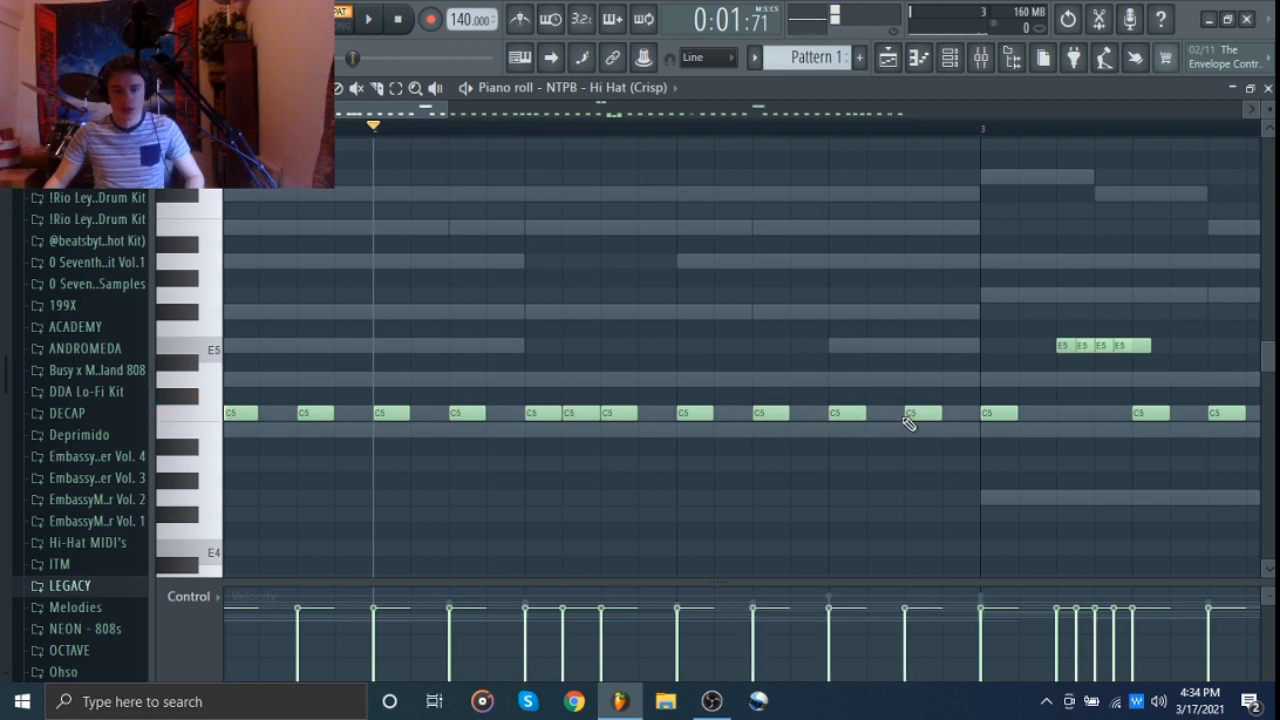
# Highlight the three-note C5 roll in bar 2 and the four regular notes that follow it to compare their spacing
pyautogui.moveTo(696, 450); pyautogui.dragTo(937, 298)
pyautogui.moveTo(644, 449); pyautogui.dragTo(543, 348)
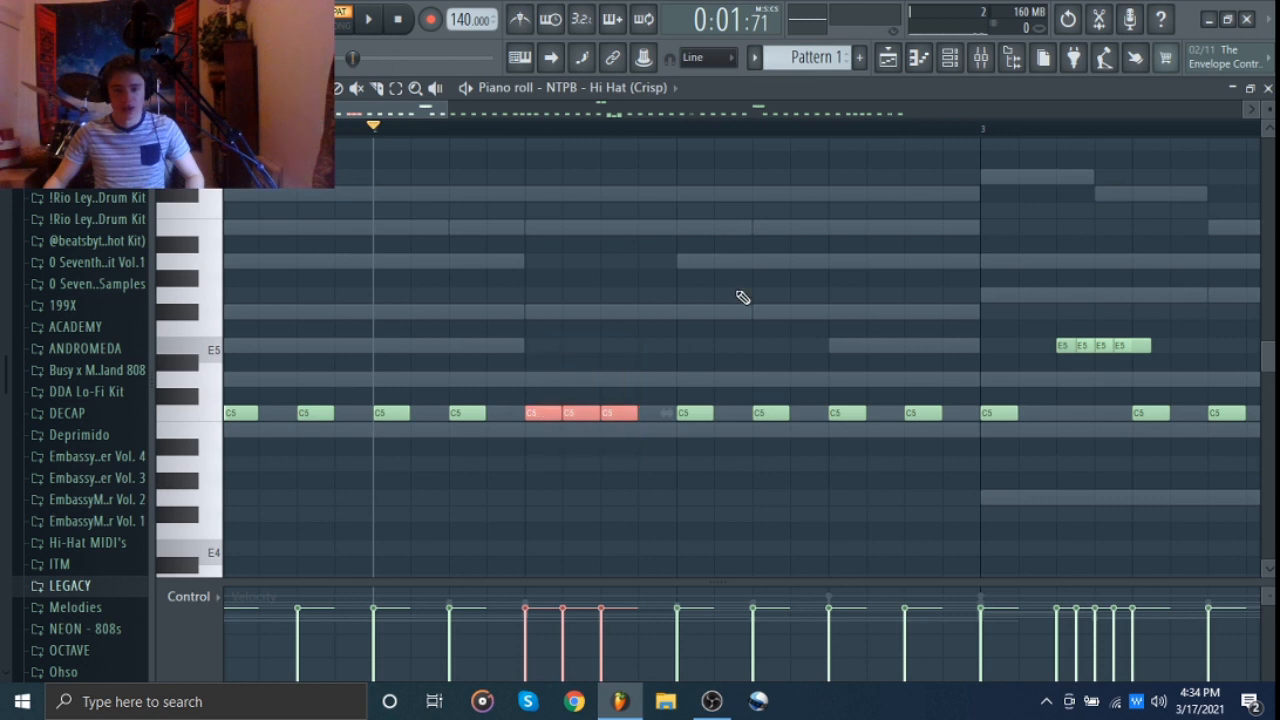
pyautogui.moveTo(685, 418); pyautogui.dragTo(975, 420)
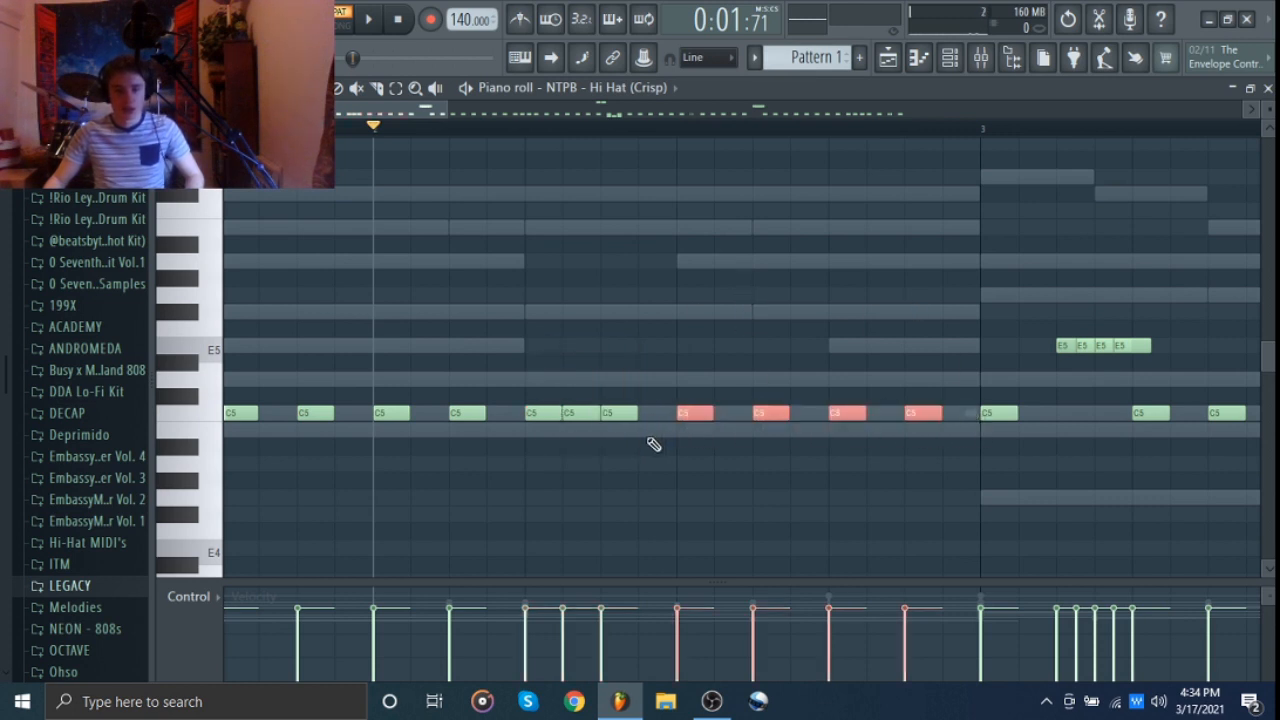
pyautogui.moveTo(654, 444); pyautogui.dragTo(555, 345)
pyautogui.scroll(-2, 709, 331)
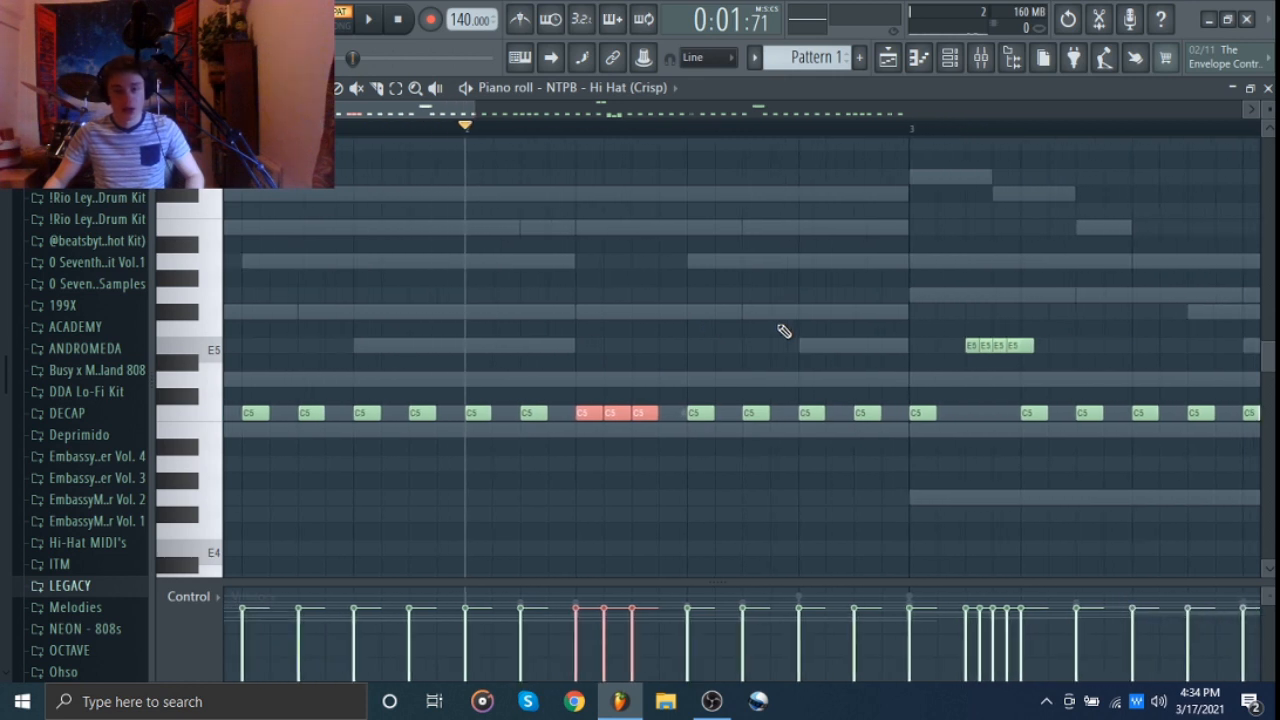
pyautogui.moveTo(772, 322); pyautogui.dragTo(682, 314)
pyautogui.rightClick(682, 316)
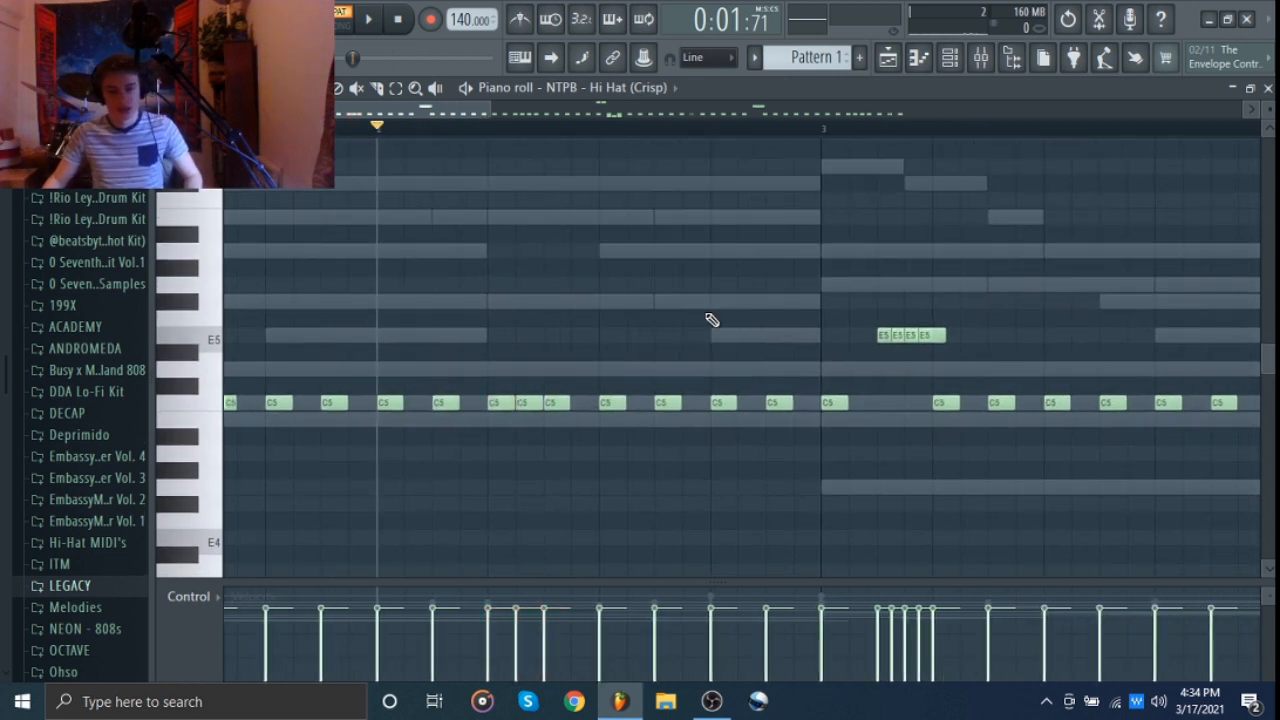
pyautogui.moveTo(519, 420); pyautogui.dragTo(570, 379)
# Highlight the four-note E5 roll in bar 3, play the pattern from bar 3, and stop playback
pyautogui.moveTo(677, 330); pyautogui.dragTo(424, 316)
pyautogui.rightClick(812, 320)
pyautogui.moveTo(603, 358); pyautogui.dragTo(760, 295)
pyautogui.scroll(5, 648, 371)
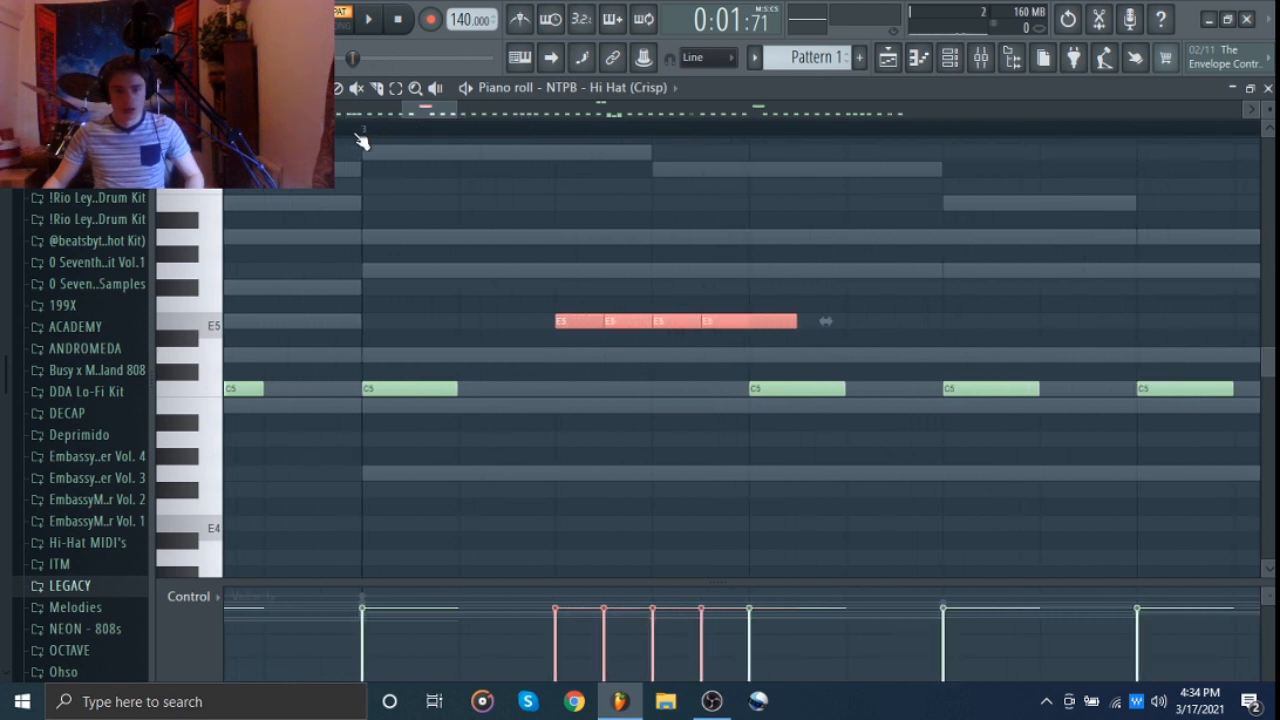
pyautogui.click(361, 133)
pyautogui.press('space')
pyautogui.scroll(-3, 900, 252)
pyautogui.moveTo(928, 245); pyautogui.dragTo(618, 253)
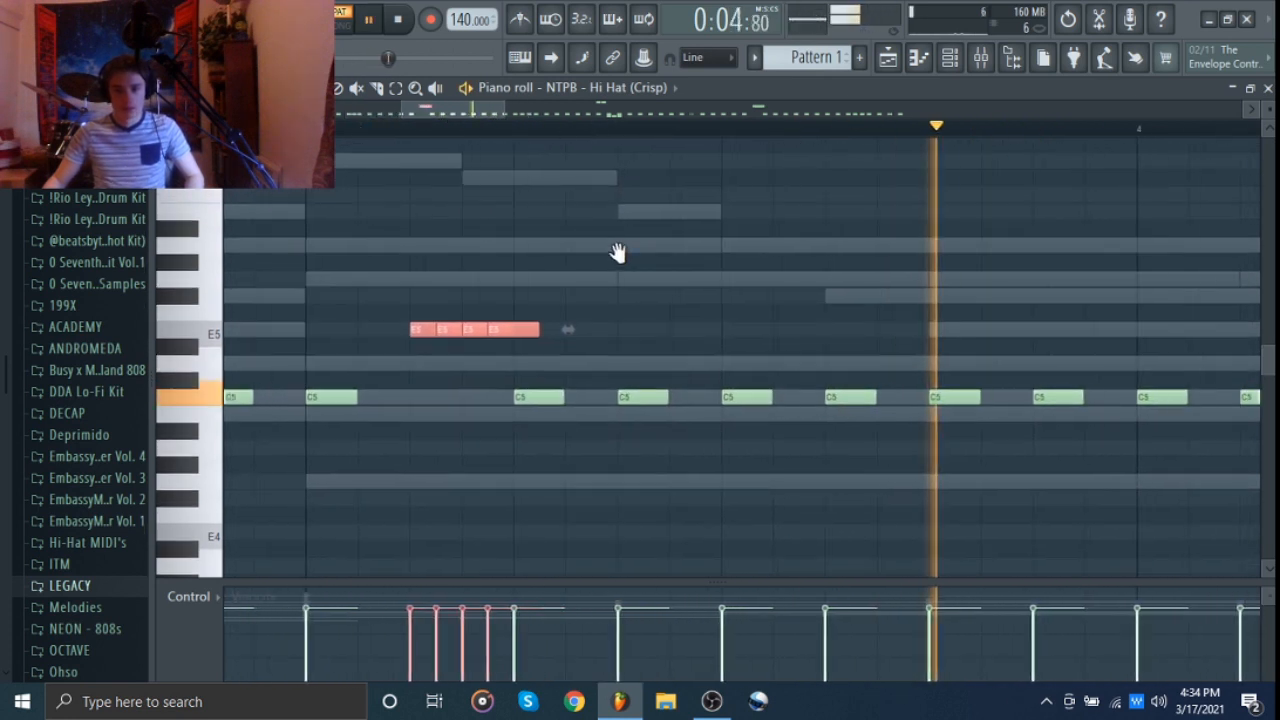
pyautogui.scroll(-3, 806, 257)
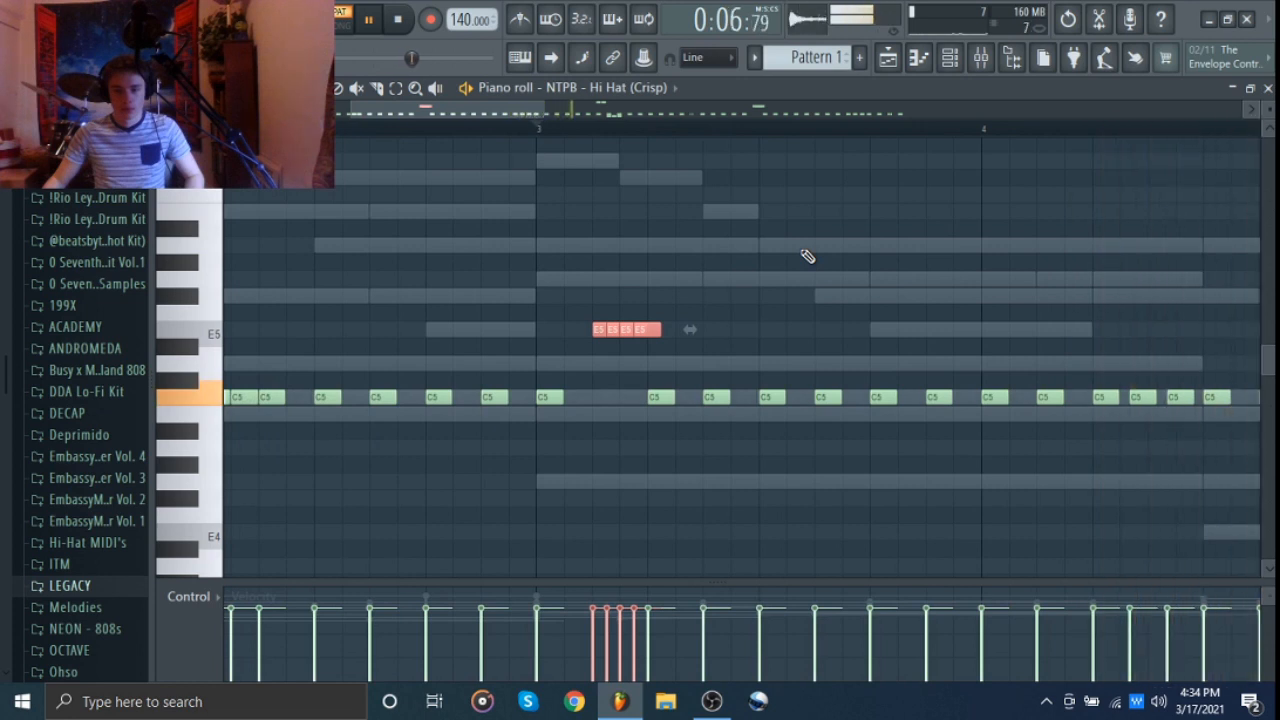
pyautogui.press('space')
# Inspect the E5 roll in bar 3 up close, and audition the C5 note where the roll ends
pyautogui.scroll(2, 620, 401)
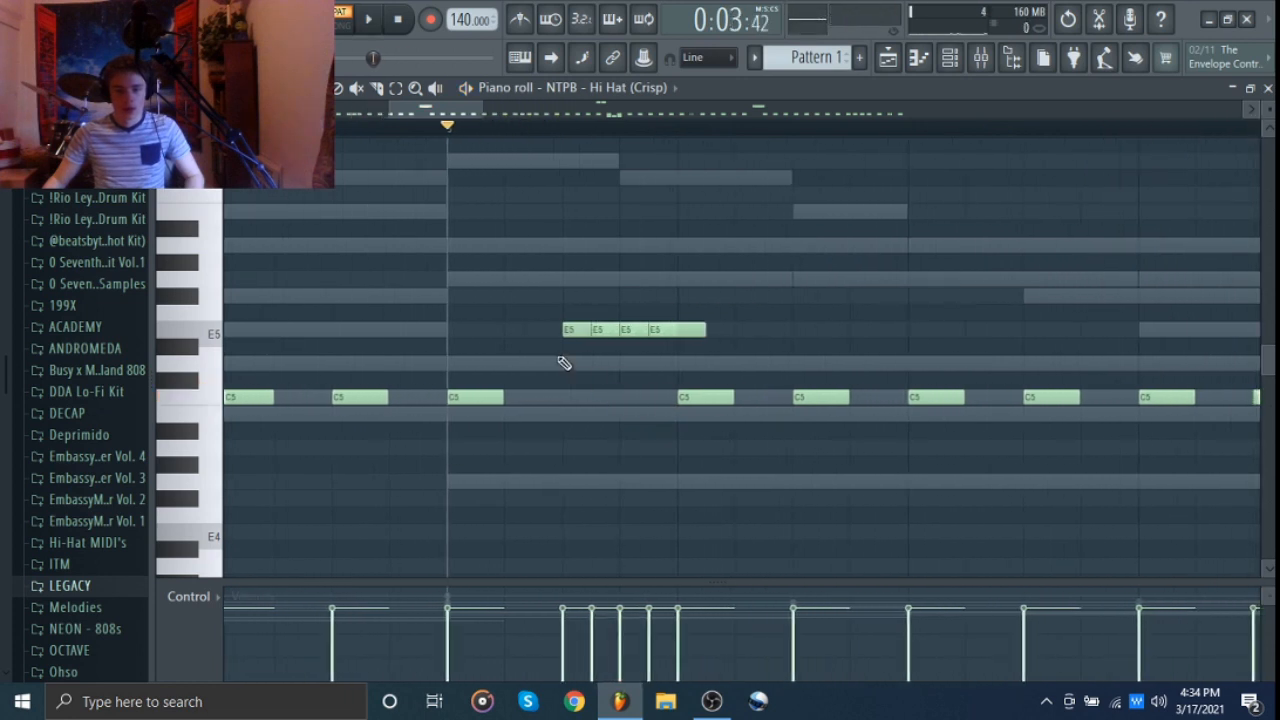
pyautogui.moveTo(563, 365); pyautogui.dragTo(848, 278)
pyautogui.click(848, 280)
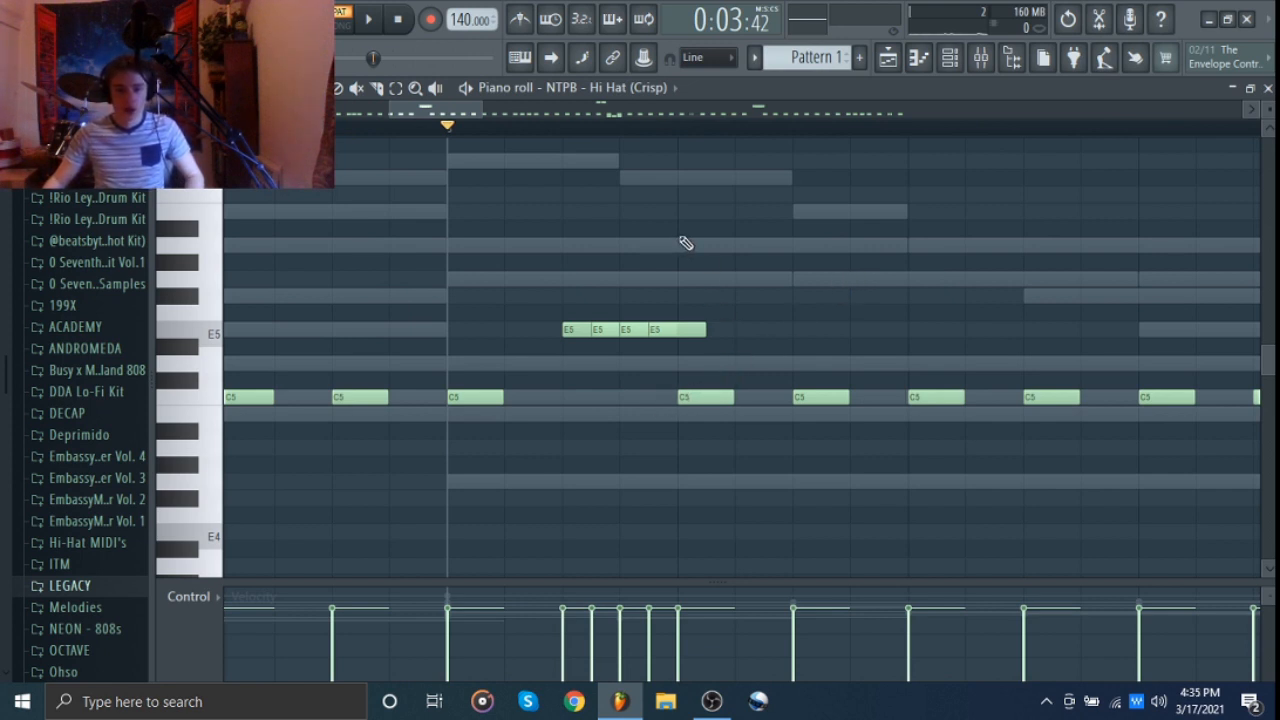
pyautogui.click(686, 398)
pyautogui.click(691, 397)
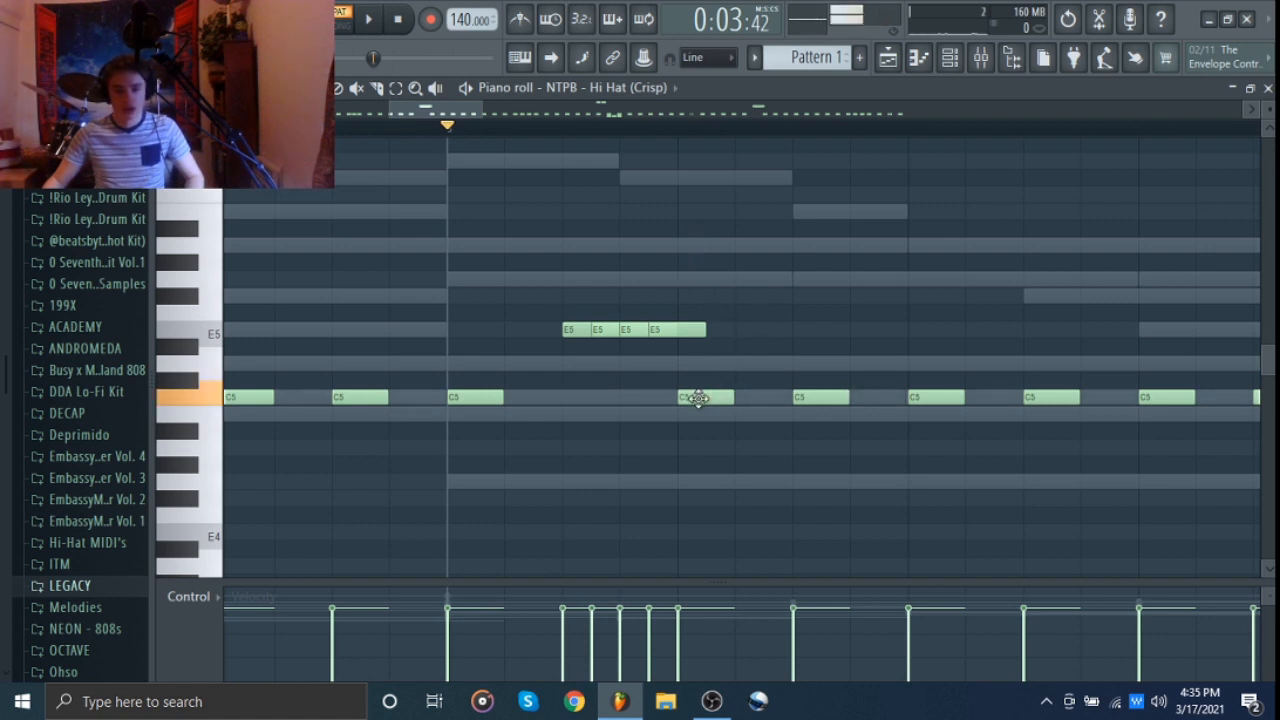
pyautogui.keyDown('ctrl'); pyautogui.moveTo(563, 333); pyautogui.dragTo(774, 340); pyautogui.keyUp('ctrl')
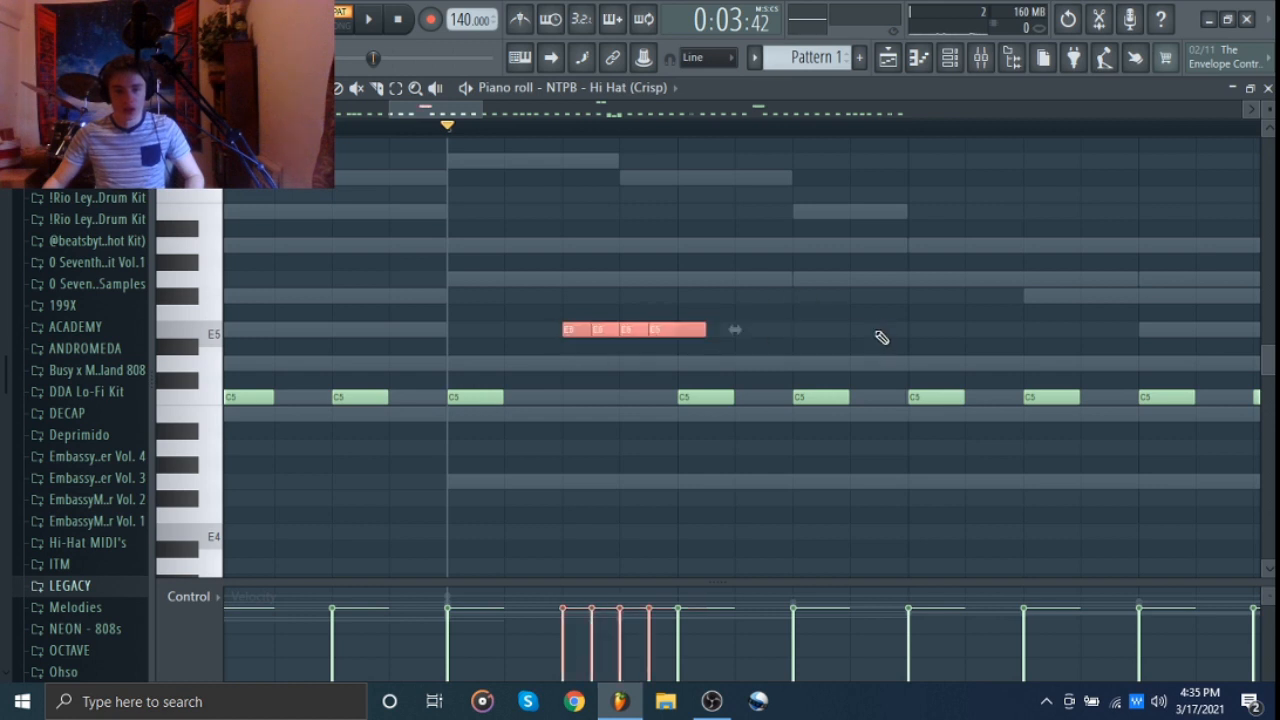
pyautogui.click(876, 341)
pyautogui.click(701, 398)
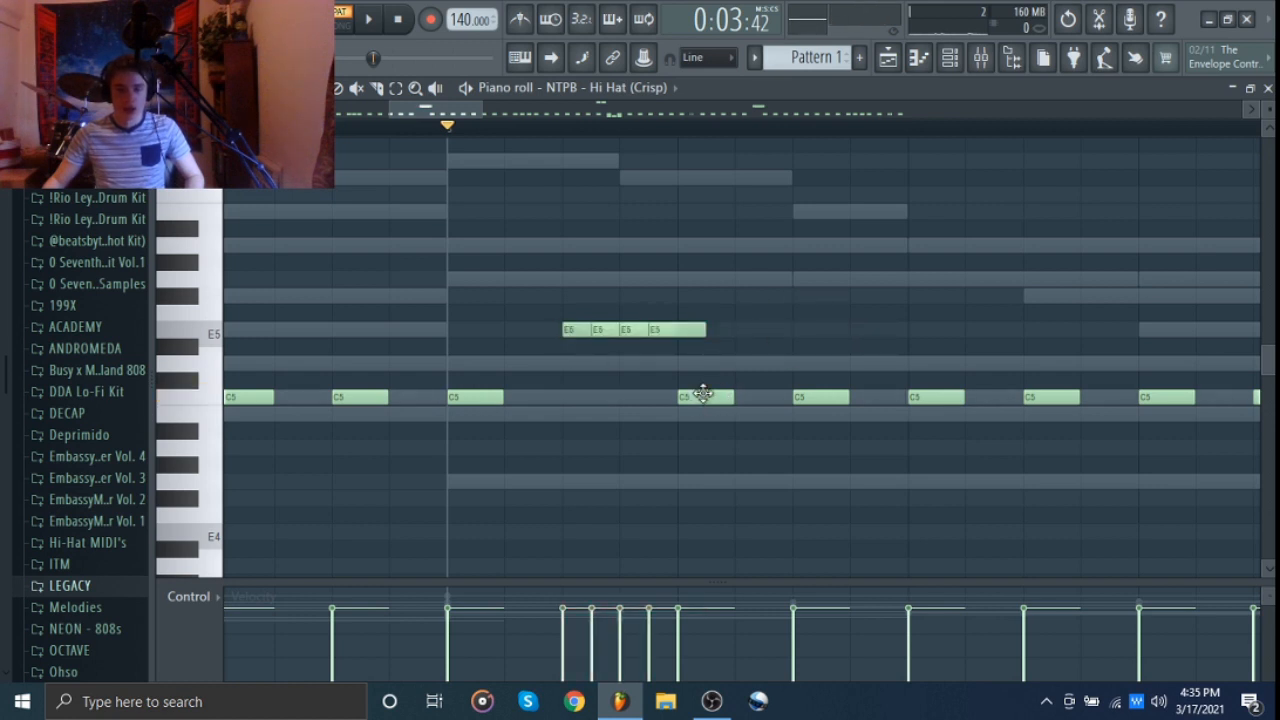
pyautogui.click(701, 402)
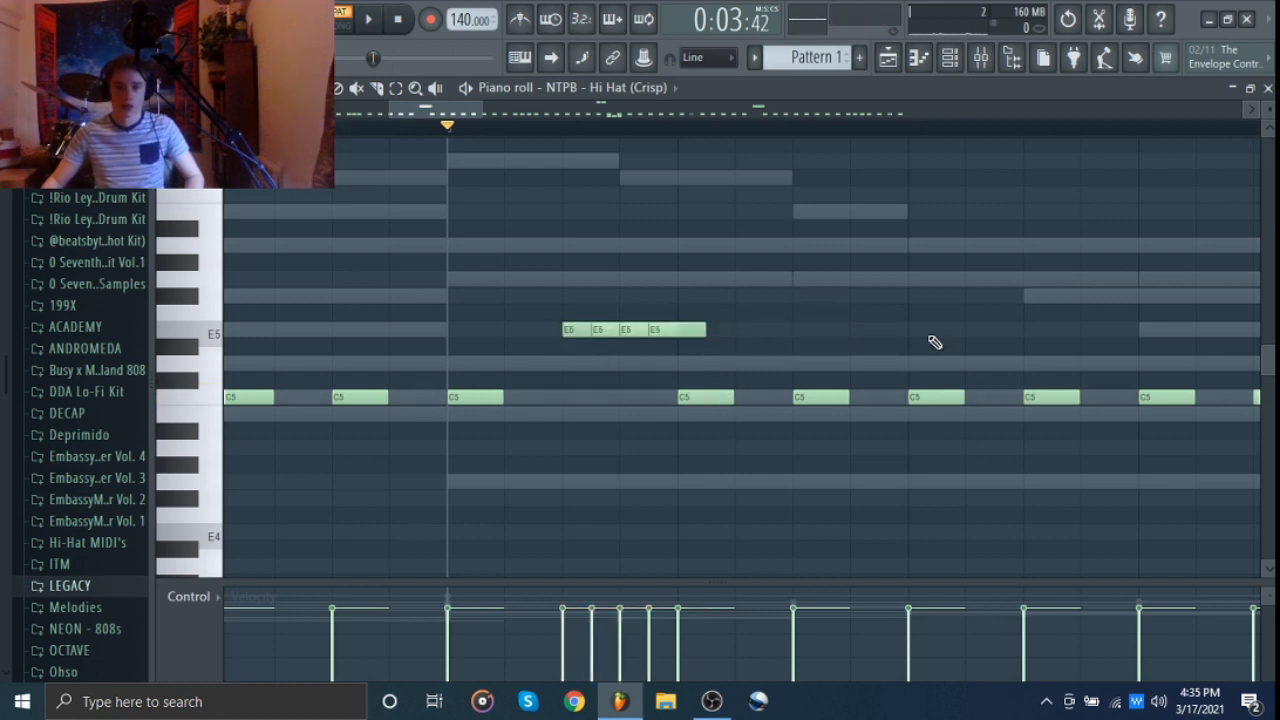
# Replay the E5 roll from the start of bar 3 in a wider view, and stop playback
pyautogui.moveTo(838, 333); pyautogui.dragTo(756, 331)
pyautogui.scroll(-5, 809, 297)
pyautogui.press('space')
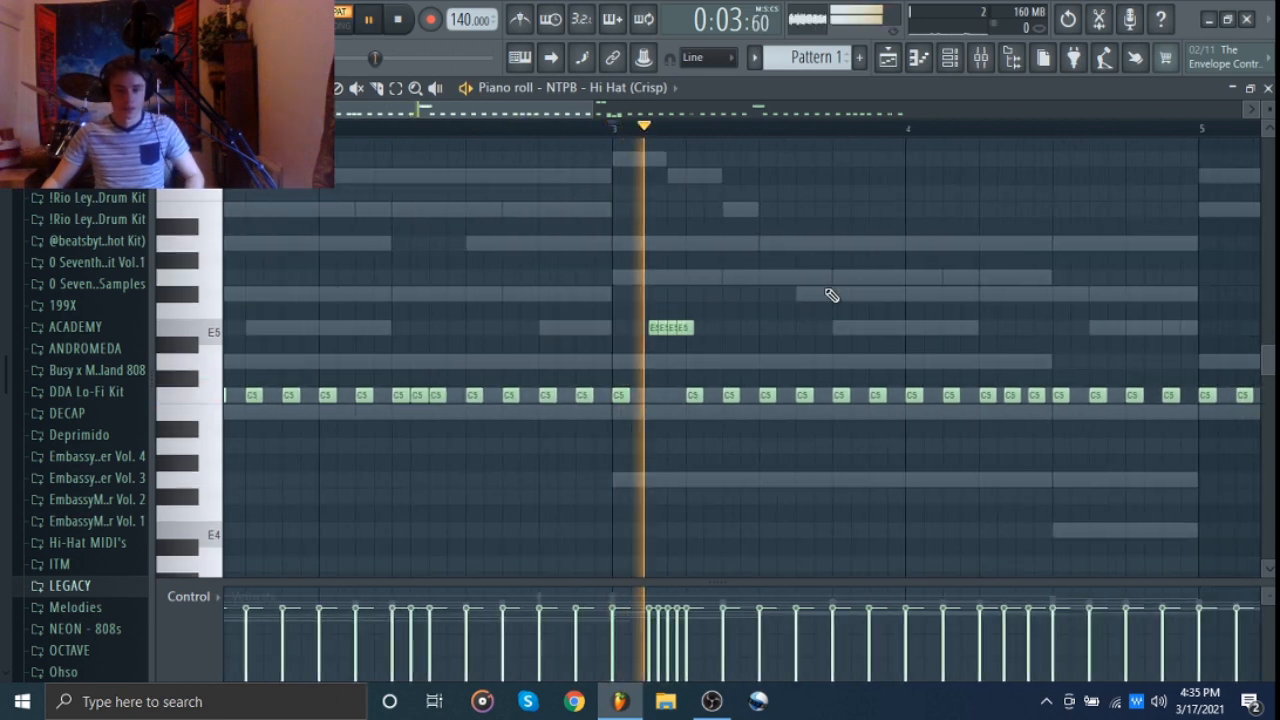
pyautogui.press('space')
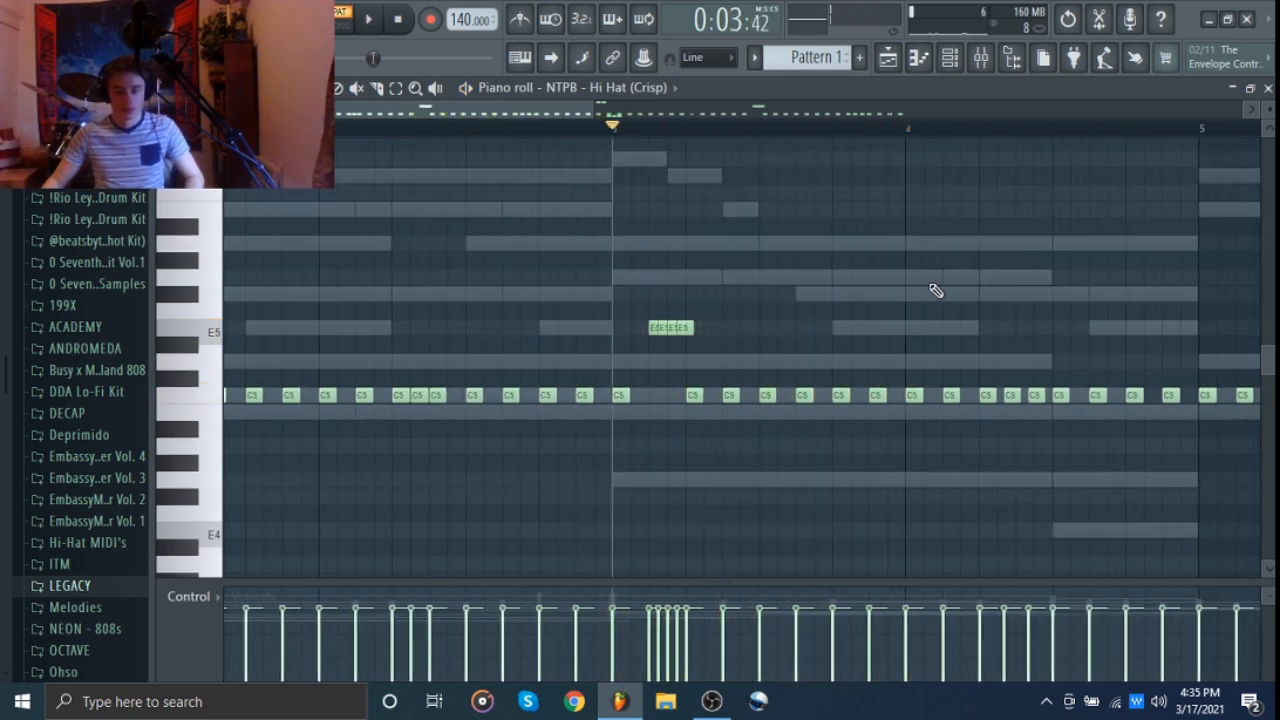
# Place the playhead at bar 4, highlight the four-note C5 roll in that bar, and clear the selection
pyautogui.moveTo(812, 280); pyautogui.dragTo(690, 298)
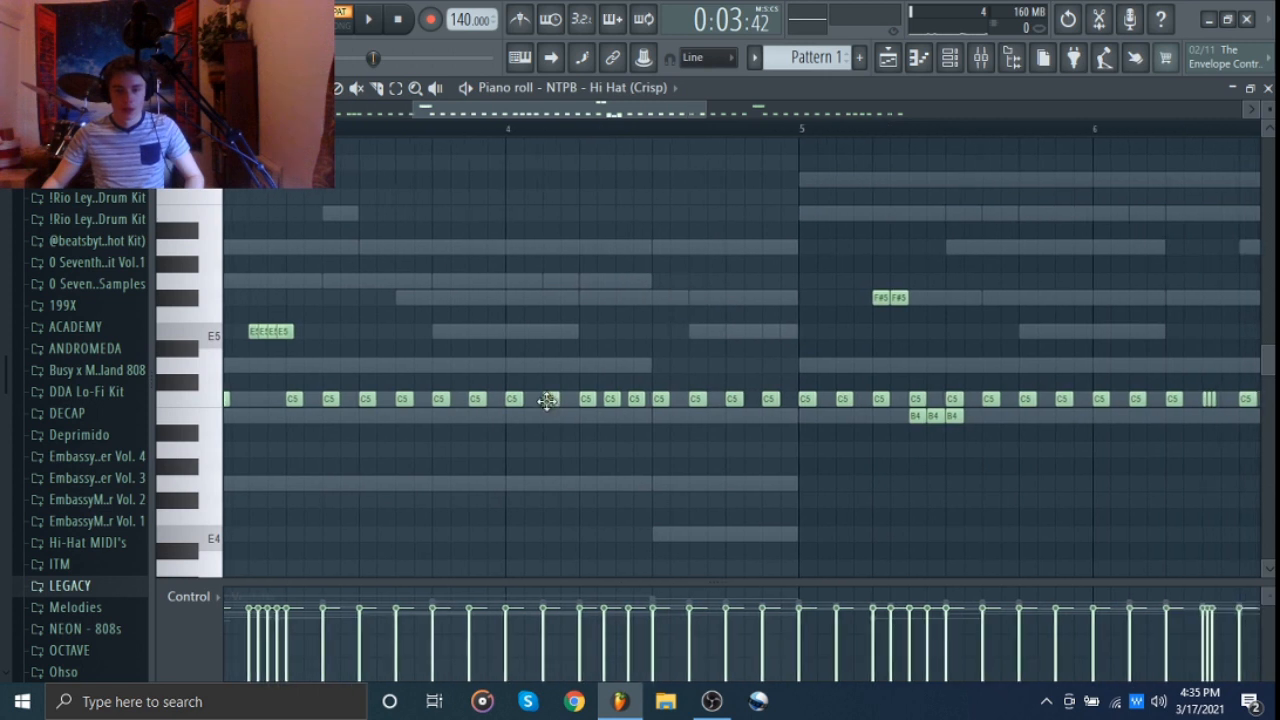
pyautogui.click(507, 128)
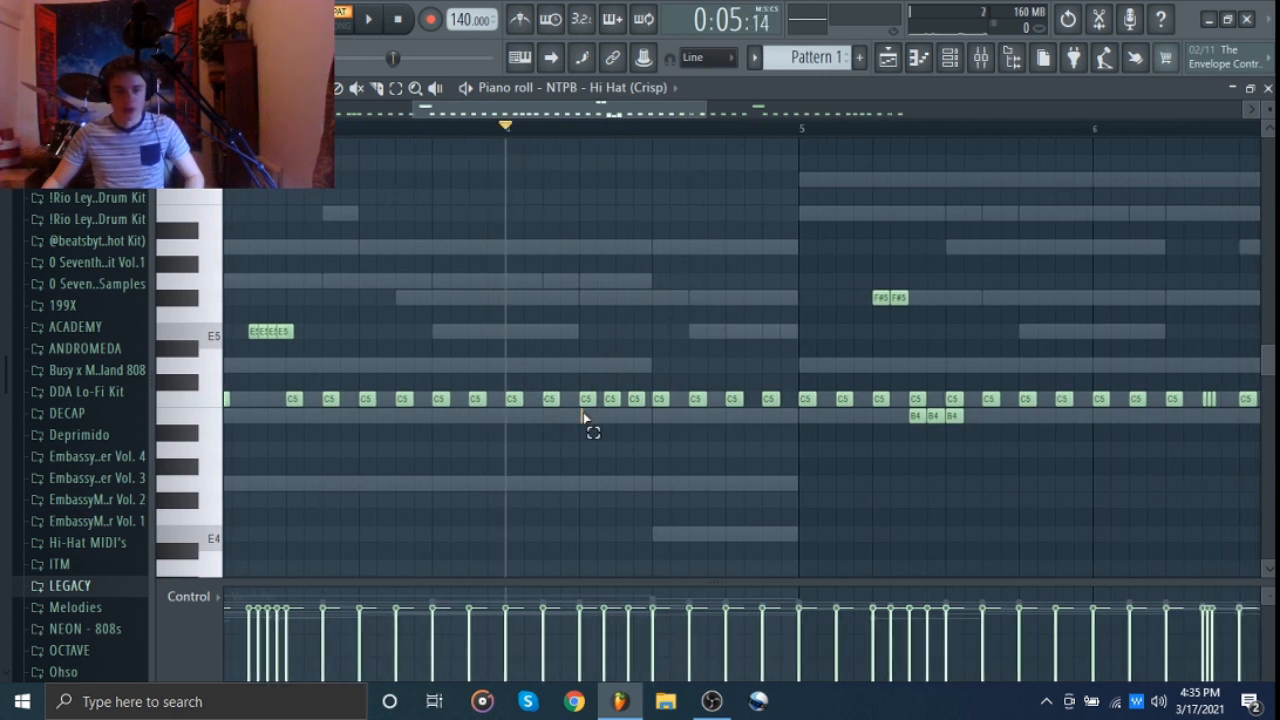
pyautogui.moveTo(583, 412); pyautogui.dragTo(657, 360)
pyautogui.hotkey('ctrl', 'd')
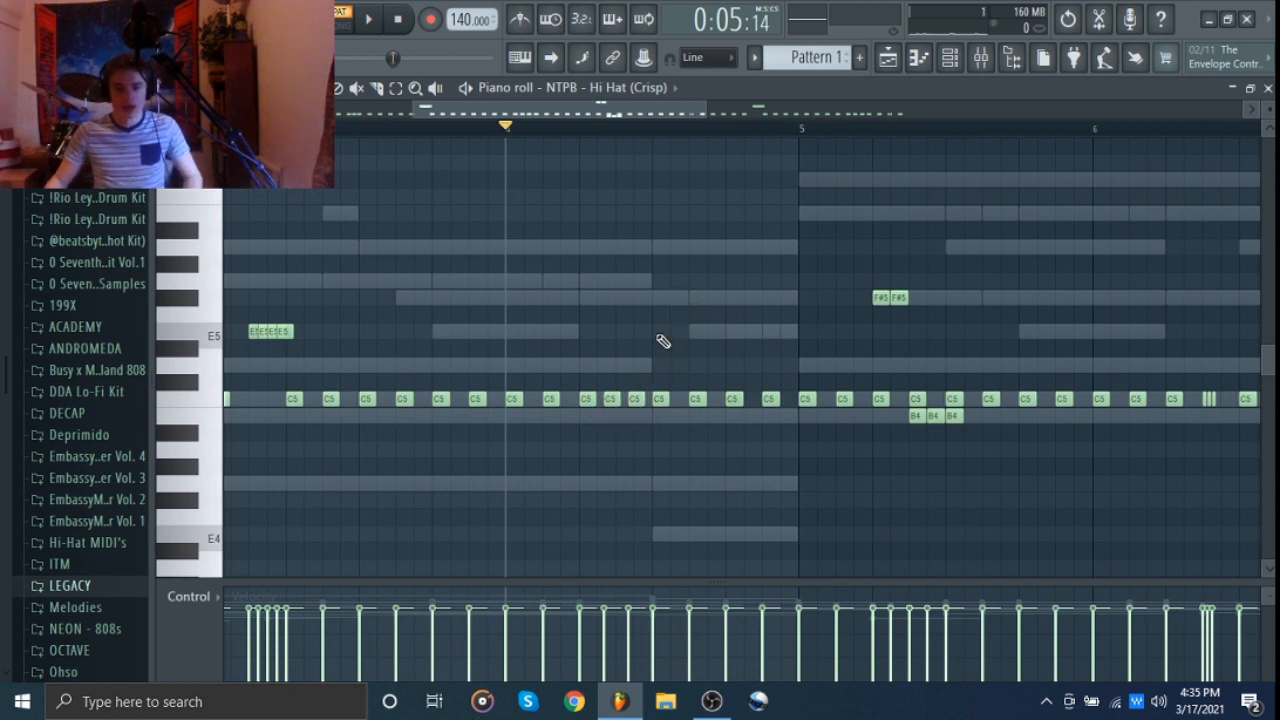
# Return to bar 2 and highlight its three-note C5 roll for comparison with the bar 4 roll
pyautogui.moveTo(420, 380); pyautogui.dragTo(1160, 360)
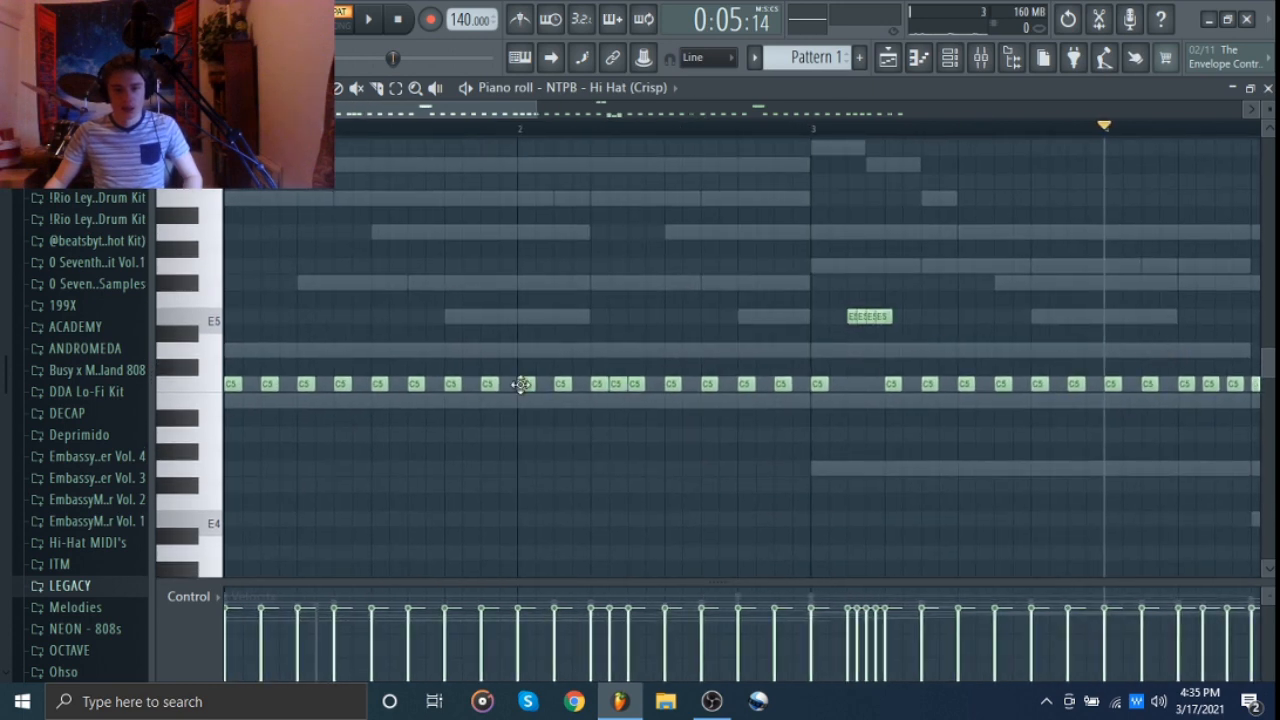
pyautogui.scroll(1, 616, 408)
pyautogui.scroll(1, 614, 408)
pyautogui.moveTo(597, 409); pyautogui.dragTo(680, 326)
# Compare the note spacing of the C5 roll in bar 4 with the earlier rolls, leaving no notes selected
pyautogui.moveTo(1110, 304); pyautogui.dragTo(716, 314)
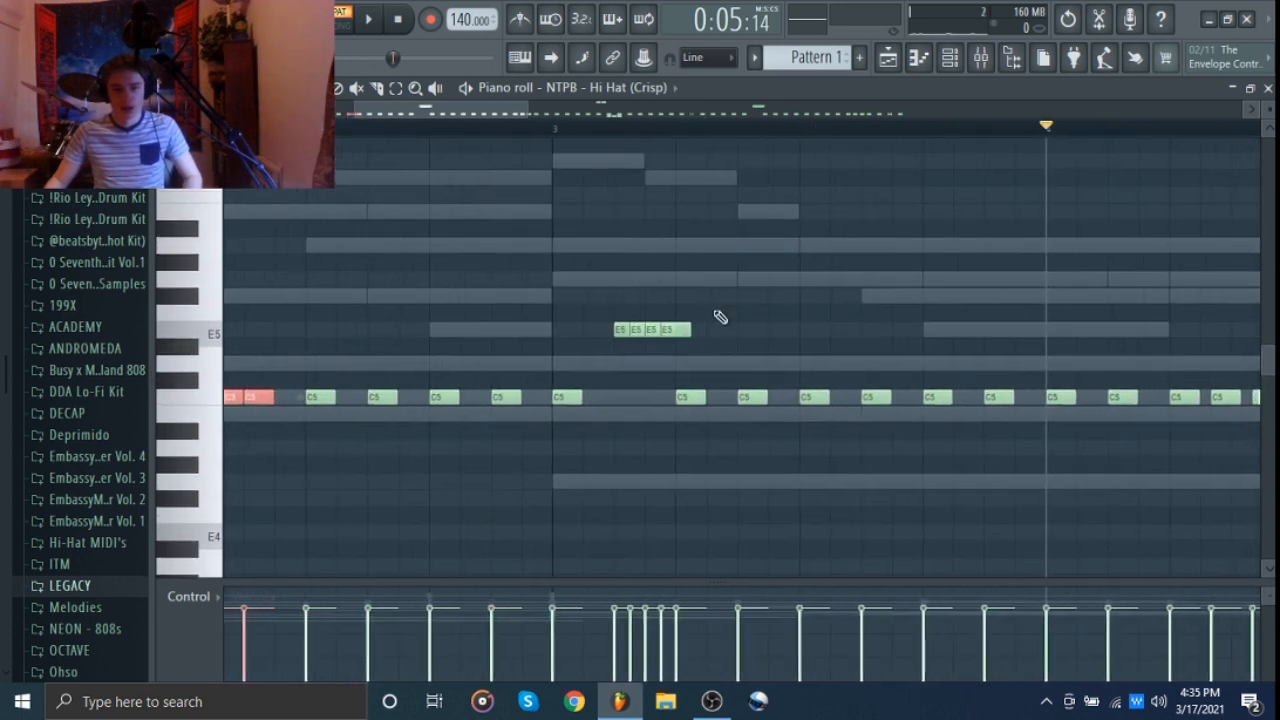
pyautogui.scroll(-2, 1106, 313)
pyautogui.moveTo(1106, 313); pyautogui.dragTo(729, 302)
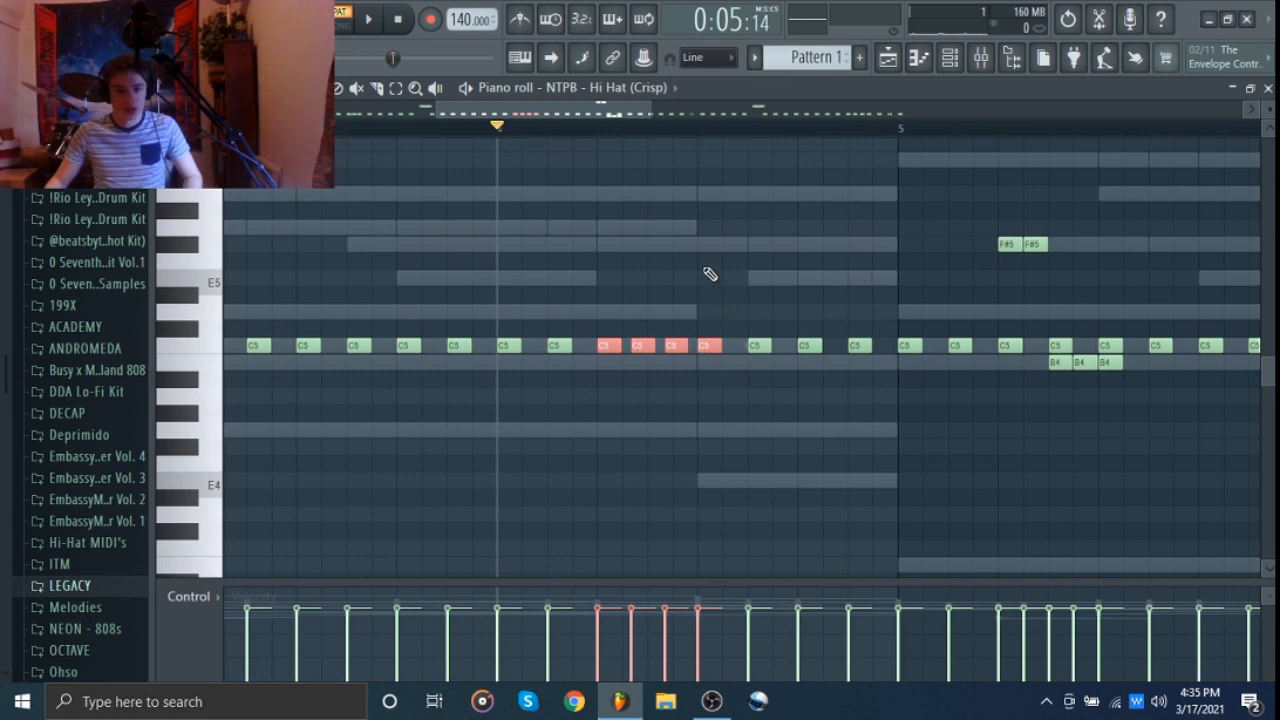
pyautogui.click(710, 274)
pyautogui.moveTo(567, 293); pyautogui.dragTo(672, 304)
pyautogui.scroll(-3, 627, 290)
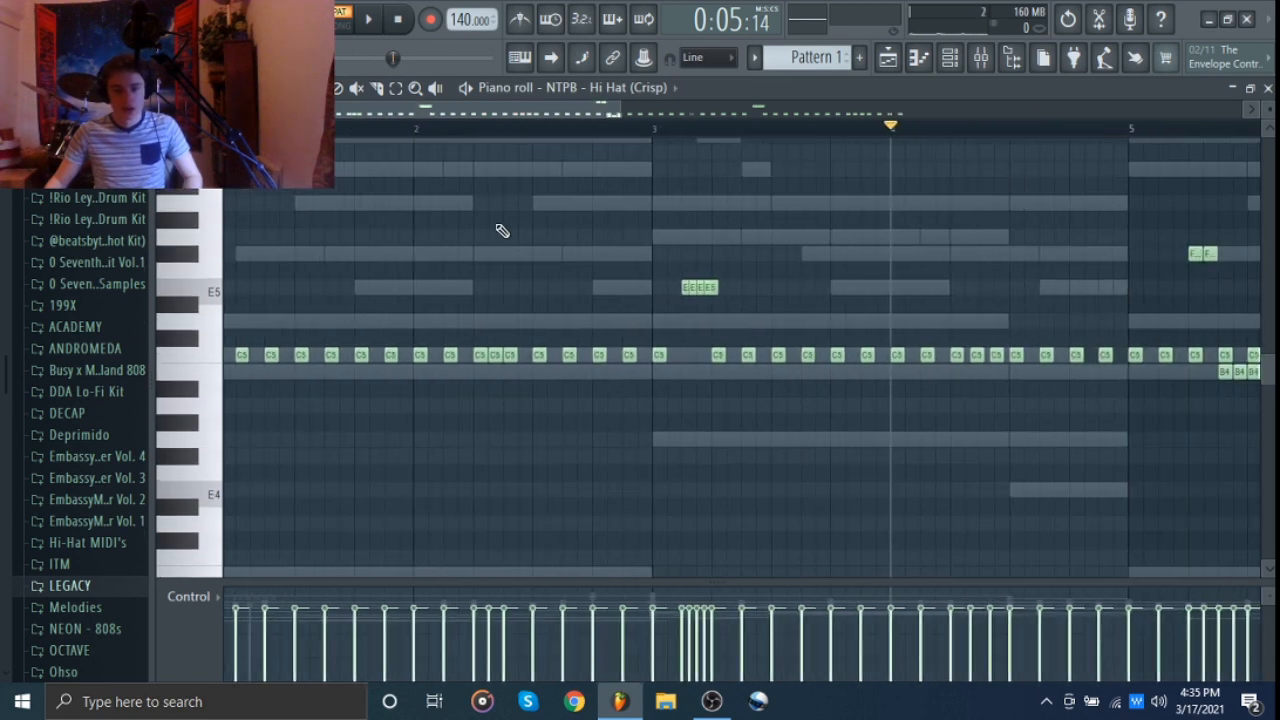
# Play the hi-hat pattern from the start of bar 2, and stop playback
pyautogui.click(417, 132)
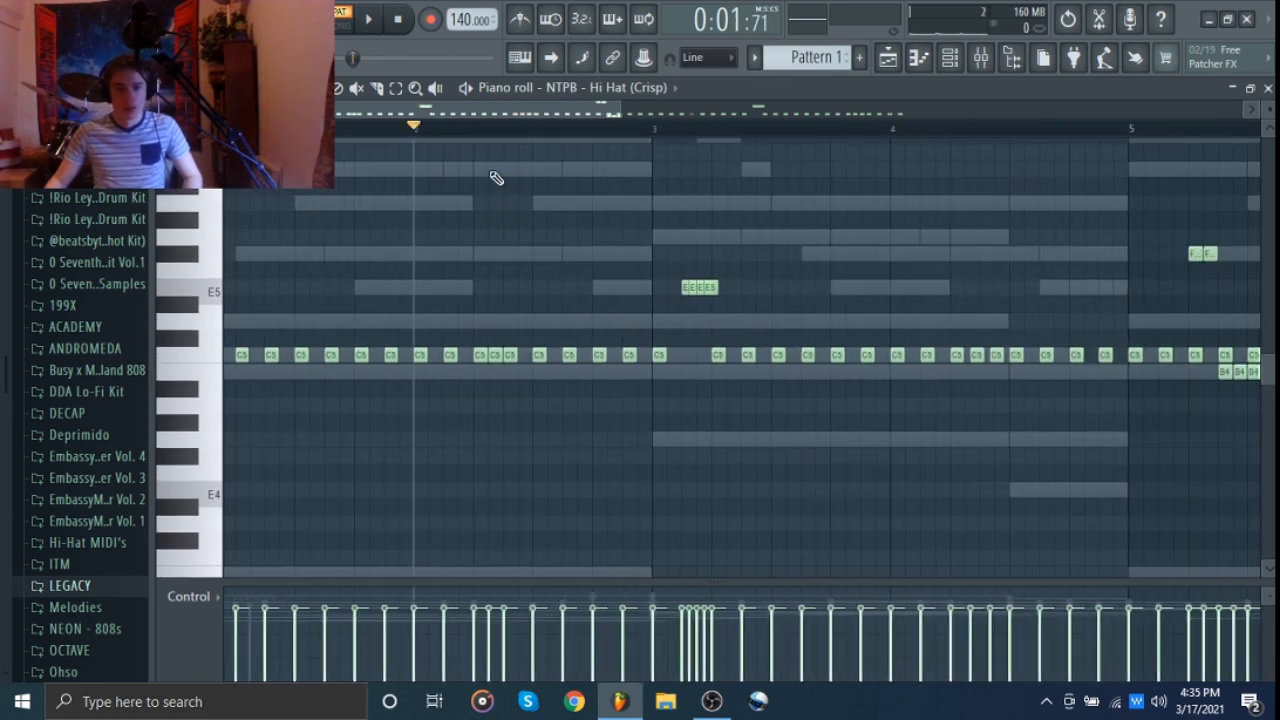
pyautogui.press('space')
pyautogui.press('space')
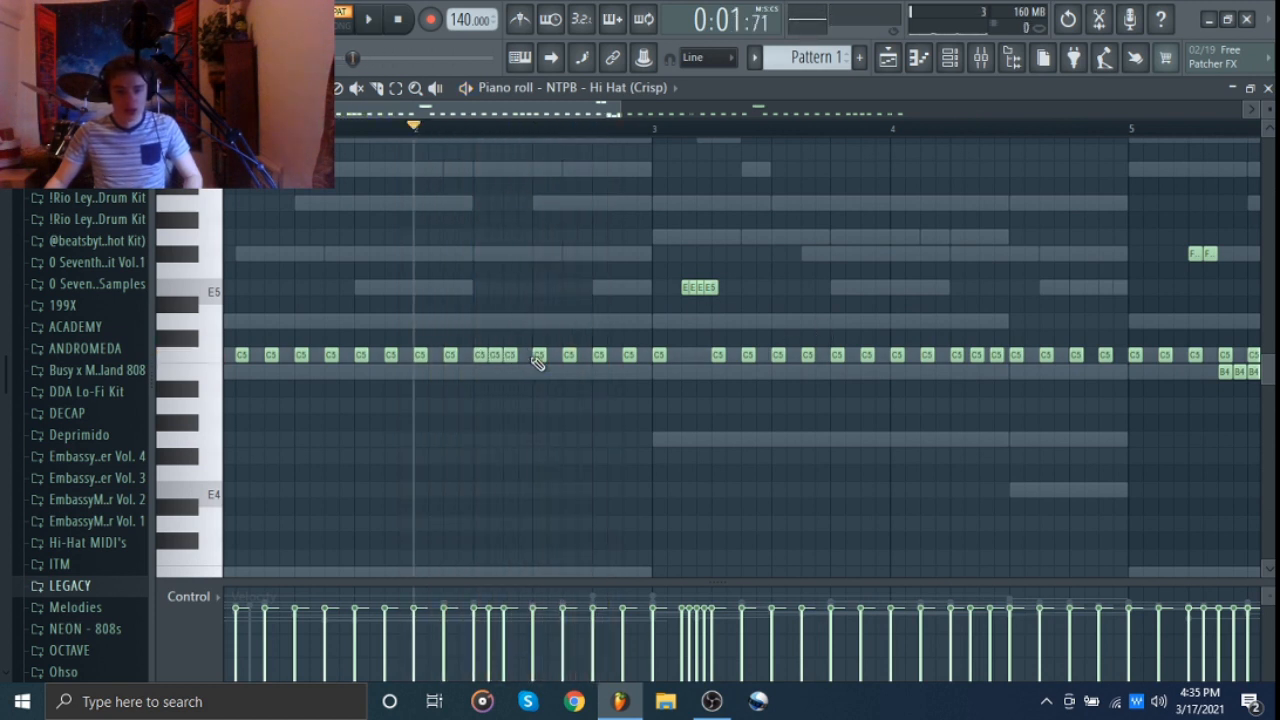
# Play the hi-hat pattern from the start of bar 4 for comparison with bar 2, and stop playback
pyautogui.hscroll(3, 860, 252)
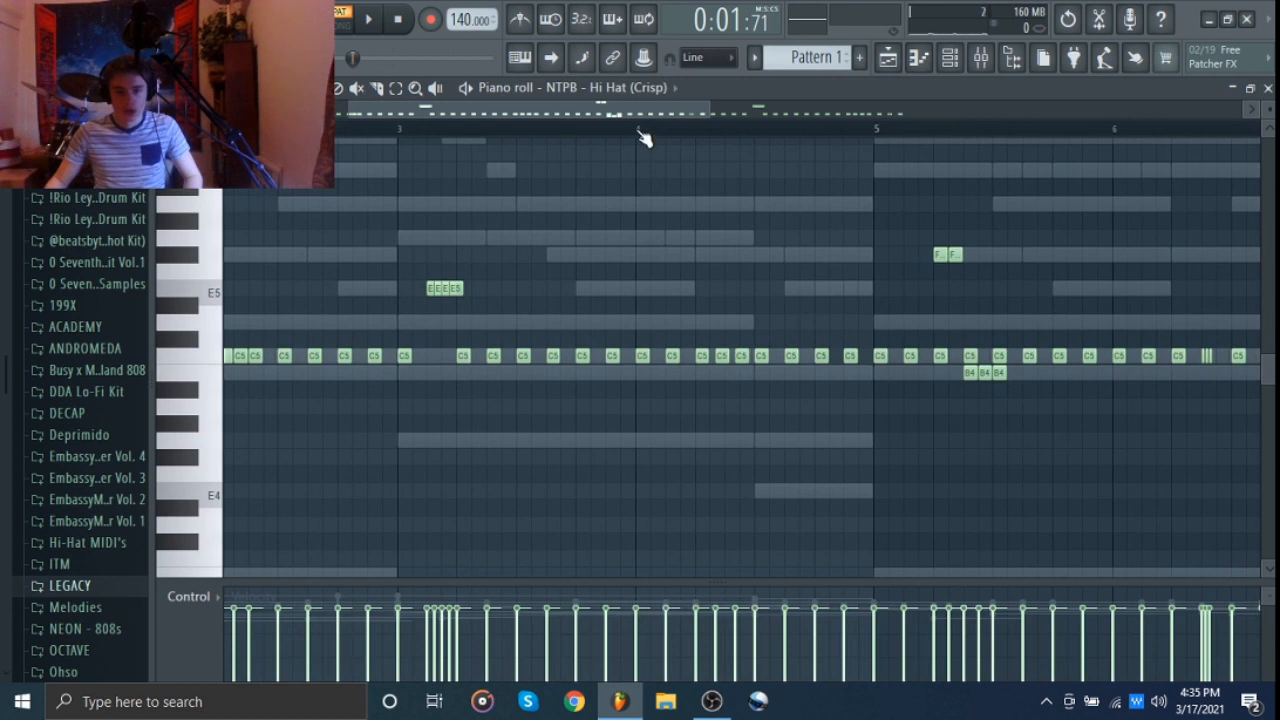
pyautogui.click(638, 128)
pyautogui.press('space')
pyautogui.press('space')
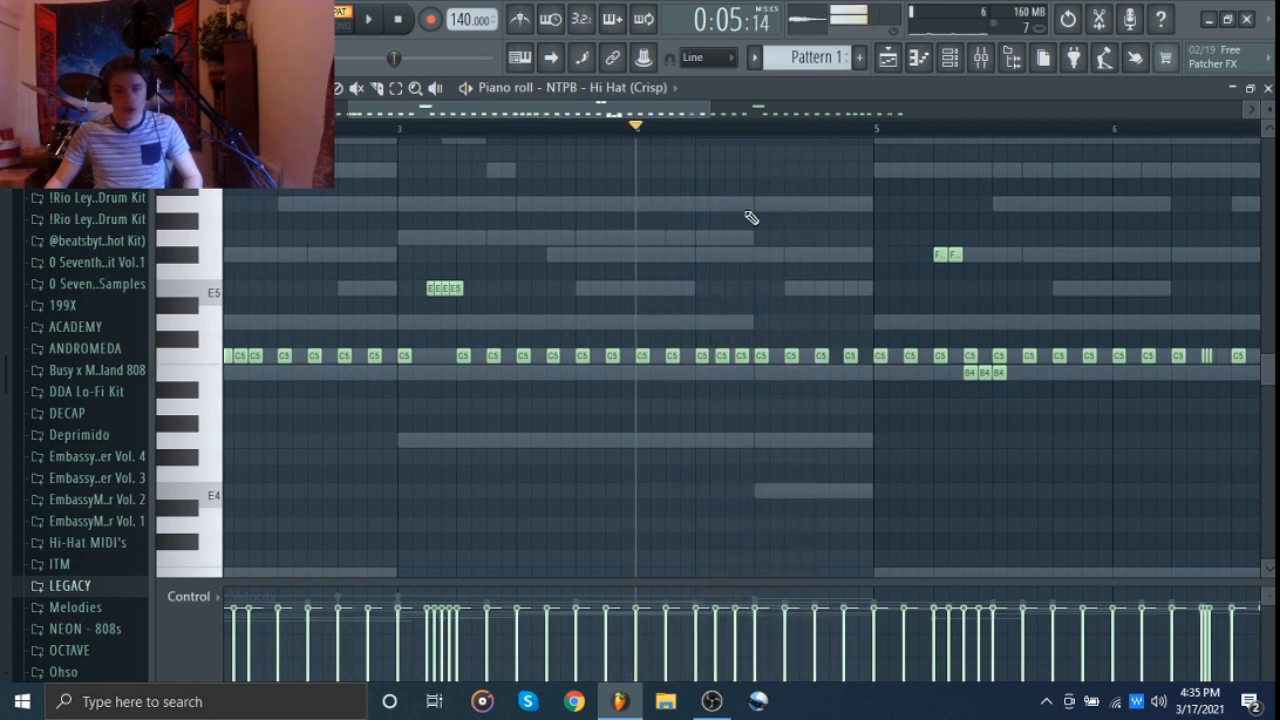
# Examine the spacing of the C5 roll in bar 4 up close, and return to an overview of the whole pattern
pyautogui.scroll(5, 724, 399)
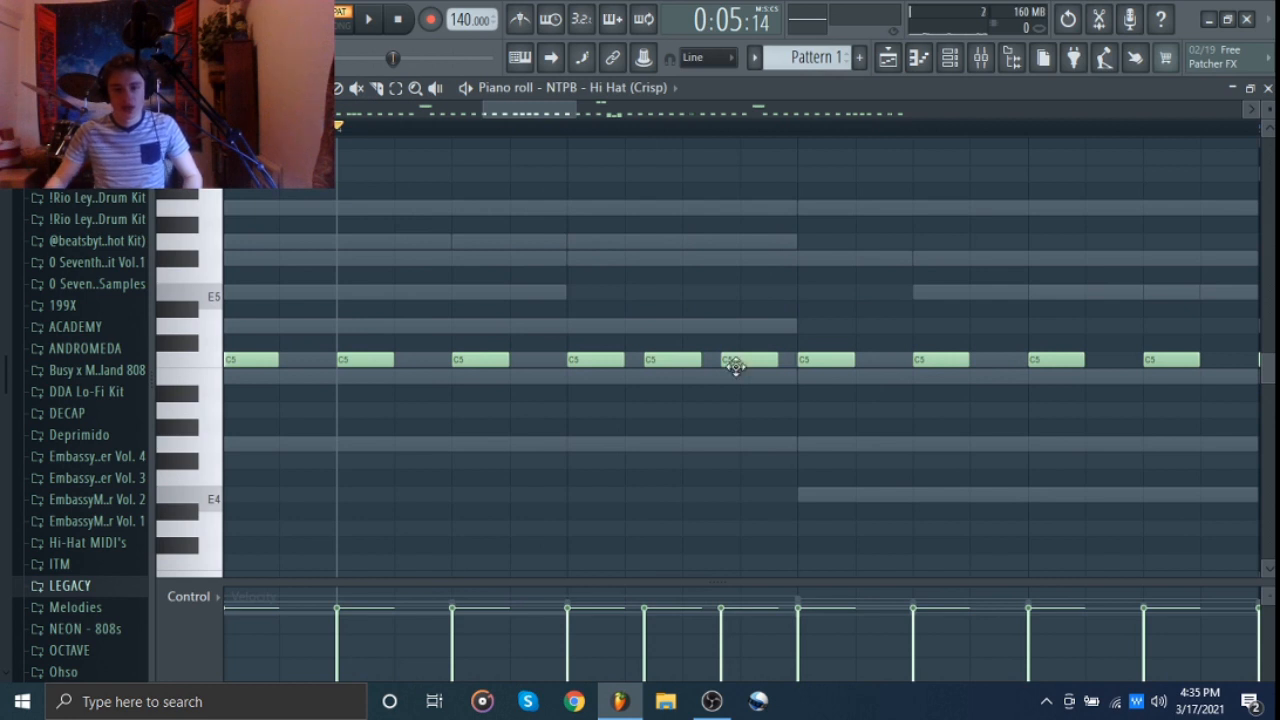
pyautogui.scroll(-3, 666, 314)
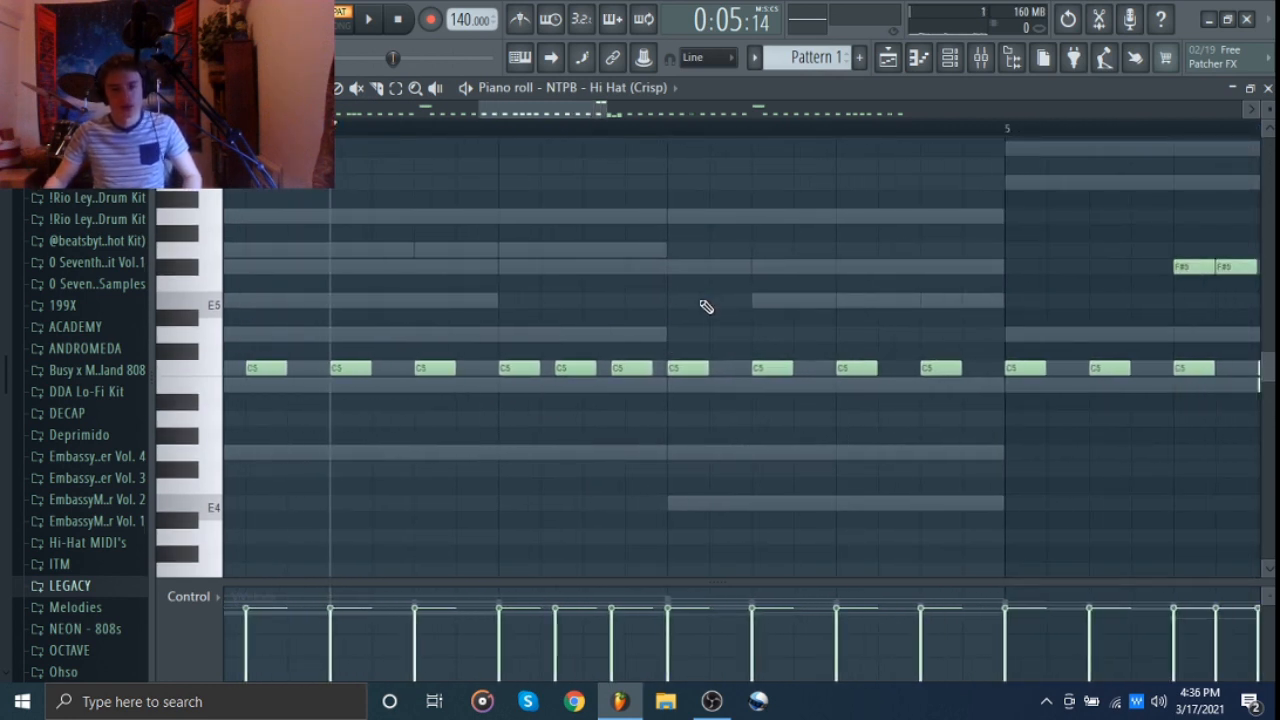
pyautogui.moveTo(645, 304); pyautogui.dragTo(660, 303)
pyautogui.scroll(-4, 757, 306)
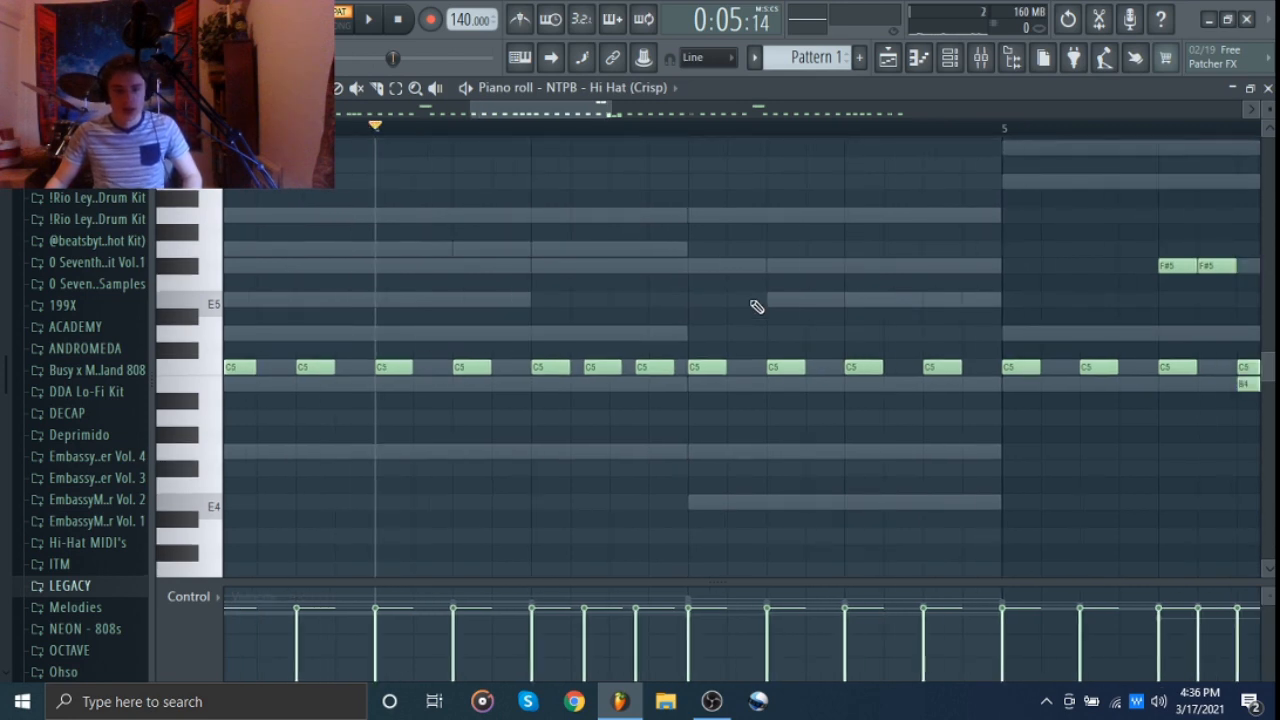
pyautogui.scroll(-2, 757, 306)
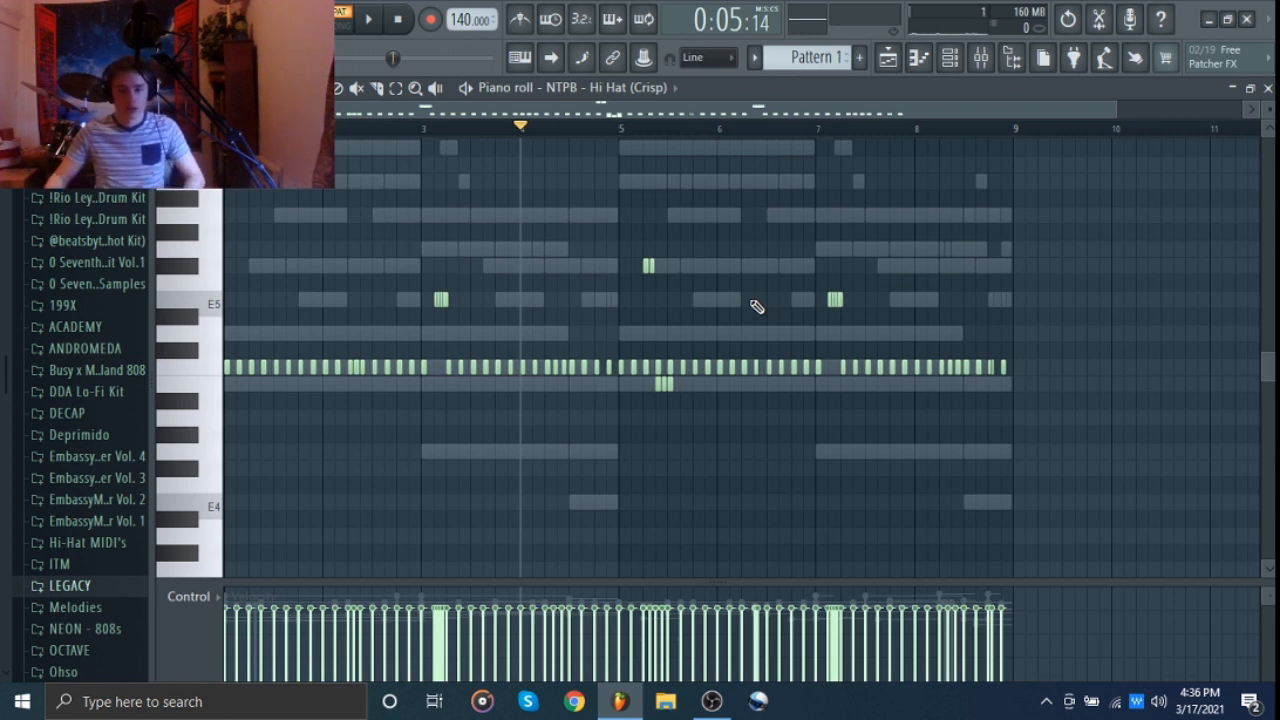
# Highlight the E5 roll in bar 3, clear the selection, and play the pattern briefly from the start of bar 5
pyautogui.click(619, 129)
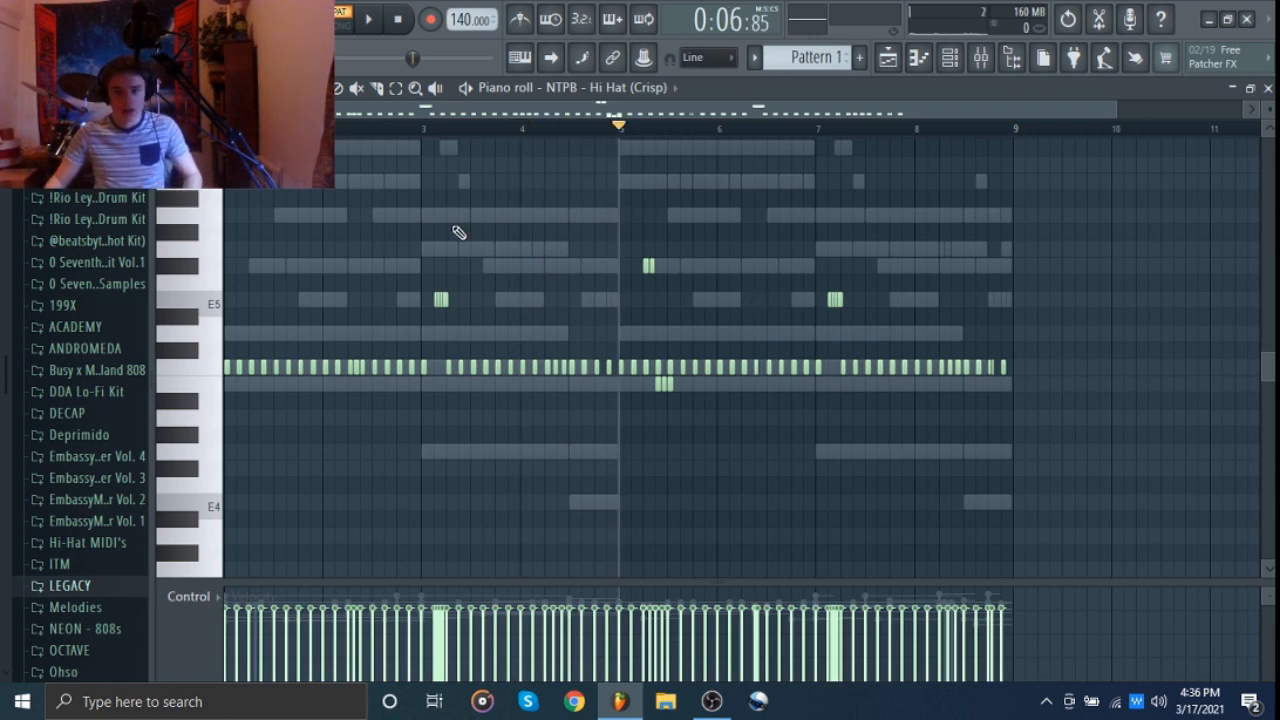
pyautogui.moveTo(388, 319); pyautogui.dragTo(468, 282)
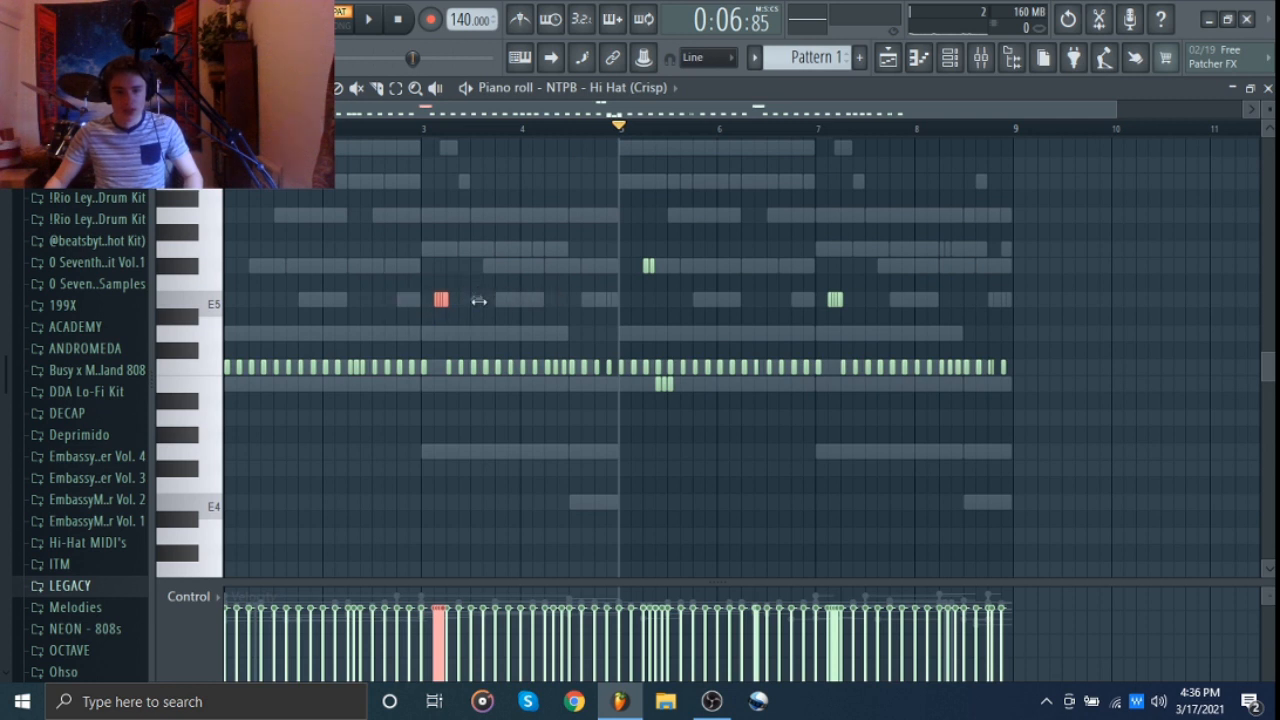
pyautogui.hotkey('ctrl', 'd')
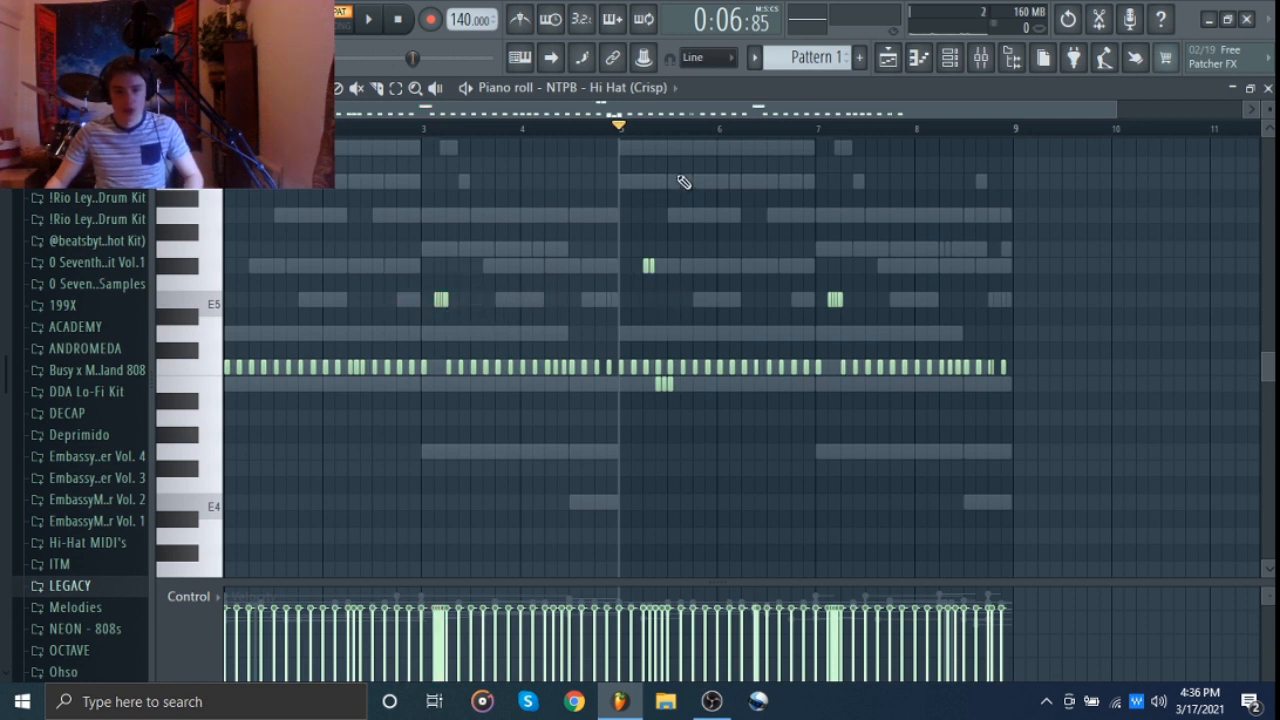
pyautogui.press('space')
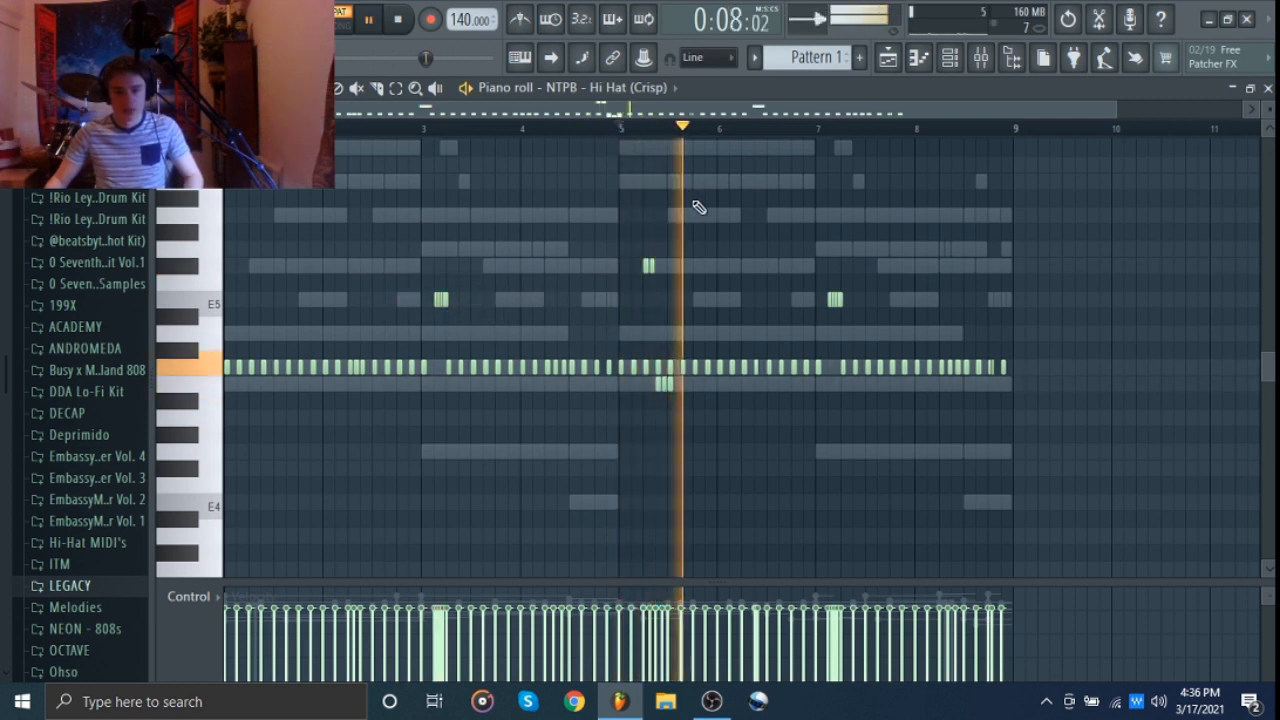
pyautogui.press('space')
# Highlight the two F#5 notes and three B4 notes in bar 5, leaving nothing selected
pyautogui.scroll(5, 671, 340)
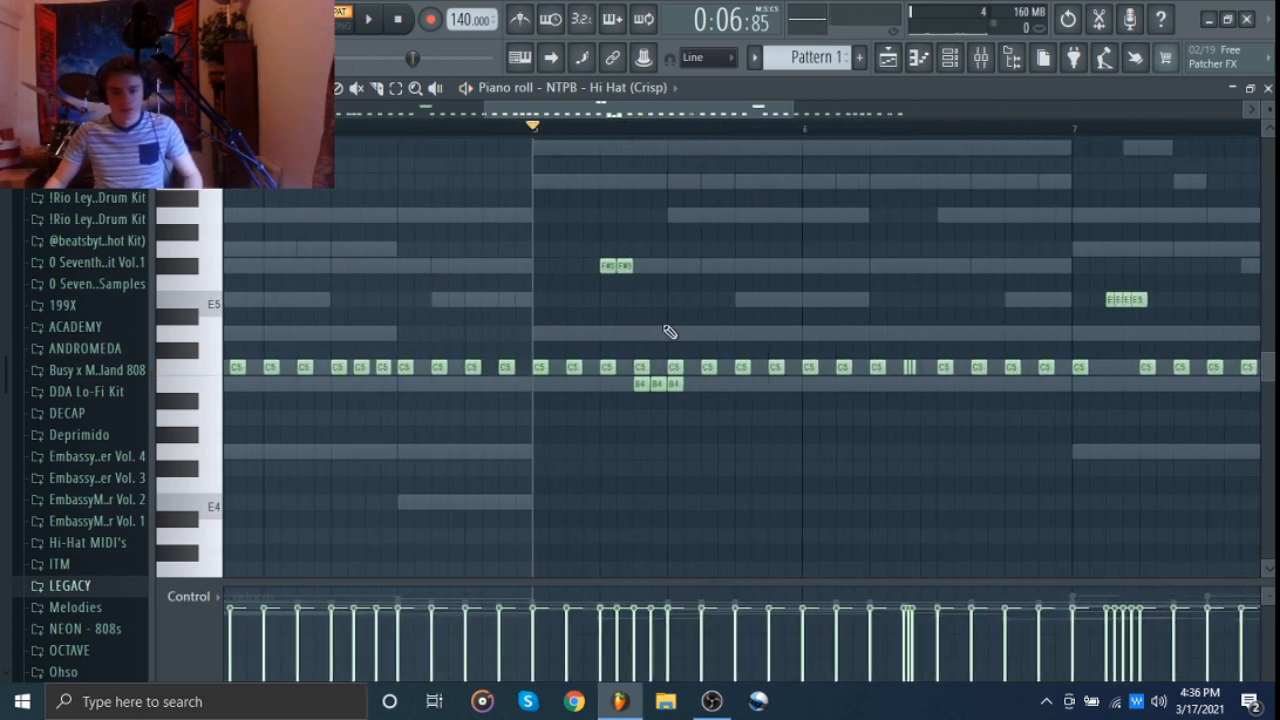
pyautogui.moveTo(579, 276); pyautogui.dragTo(705, 248)
pyautogui.moveTo(621, 386); pyautogui.dragTo(714, 398)
pyautogui.keyDown('ctrl'); pyautogui.click(708, 434); pyautogui.keyUp('ctrl')
pyautogui.click(706, 368)
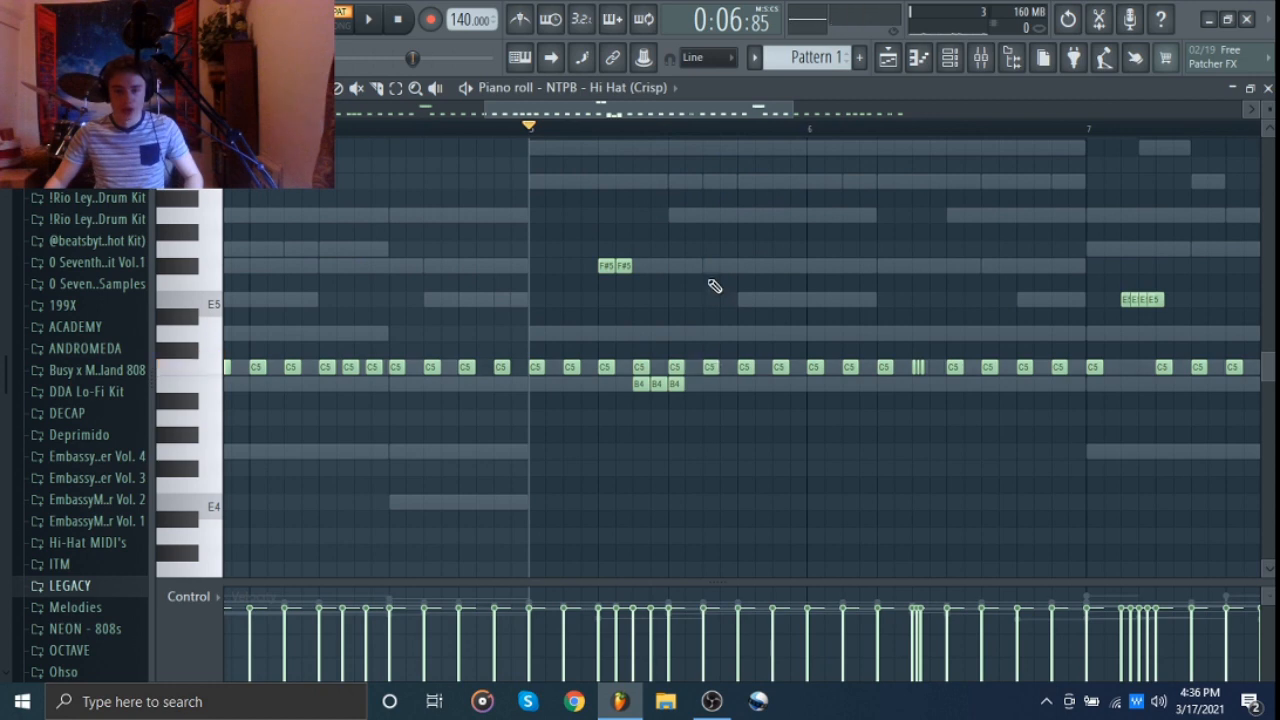
# Return to the earlier bars and highlight the three-note C5 roll in bar 2, and clear the selection
pyautogui.scroll(-2, 660, 283)
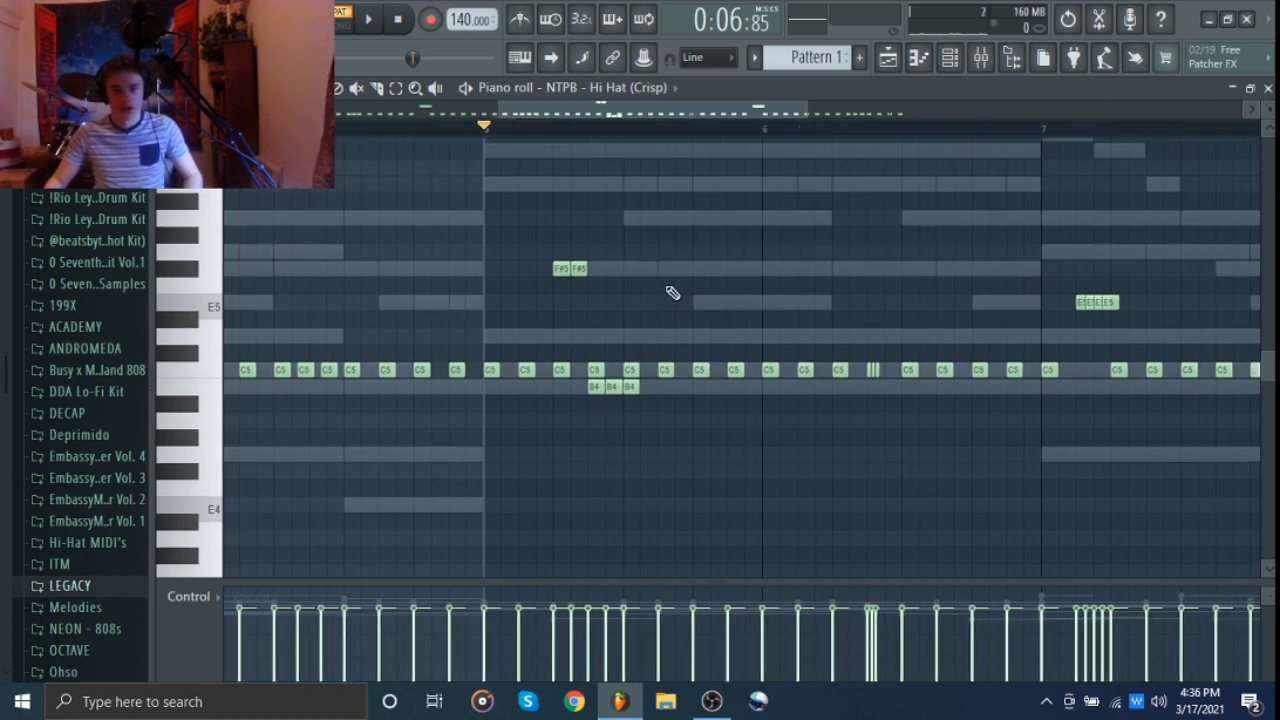
pyautogui.scroll(-2, 671, 291)
pyautogui.moveTo(284, 310); pyautogui.dragTo(637, 331)
pyautogui.scroll(3, 409, 341)
pyautogui.moveTo(411, 342); pyautogui.dragTo(632, 295)
pyautogui.keyDown('ctrl'); pyautogui.click(606, 294); pyautogui.keyUp('ctrl')
pyautogui.moveTo(440, 312); pyautogui.dragTo(555, 309)
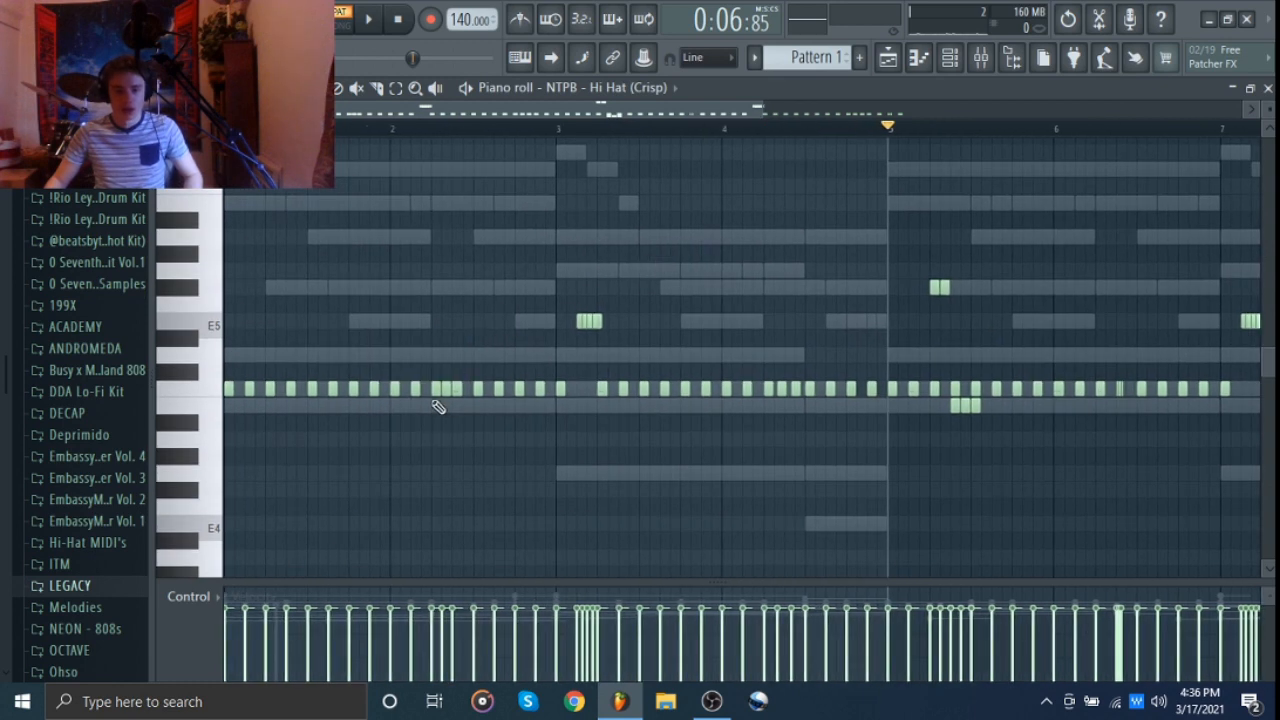
pyautogui.moveTo(427, 415); pyautogui.dragTo(470, 360)
pyautogui.keyDown('ctrl'); pyautogui.click(520, 295); pyautogui.keyUp('ctrl')
# Go back to bar 5 to compare its F#5 pair and B4 triplet with the bar 2 roll, leaving nothing selected
pyautogui.moveTo(707, 248); pyautogui.dragTo(518, 258)
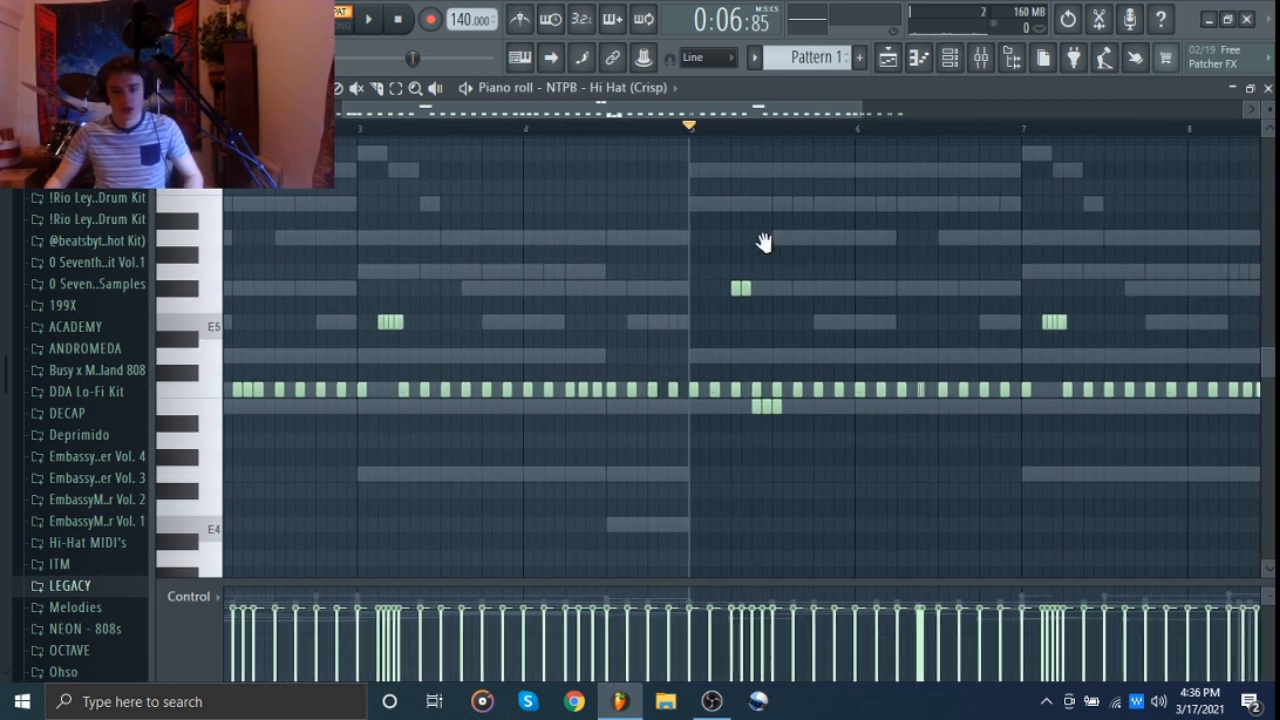
pyautogui.moveTo(714, 285); pyautogui.dragTo(786, 300)
pyautogui.keyDown('ctrl'); pyautogui.click(786, 272); pyautogui.keyUp('ctrl')
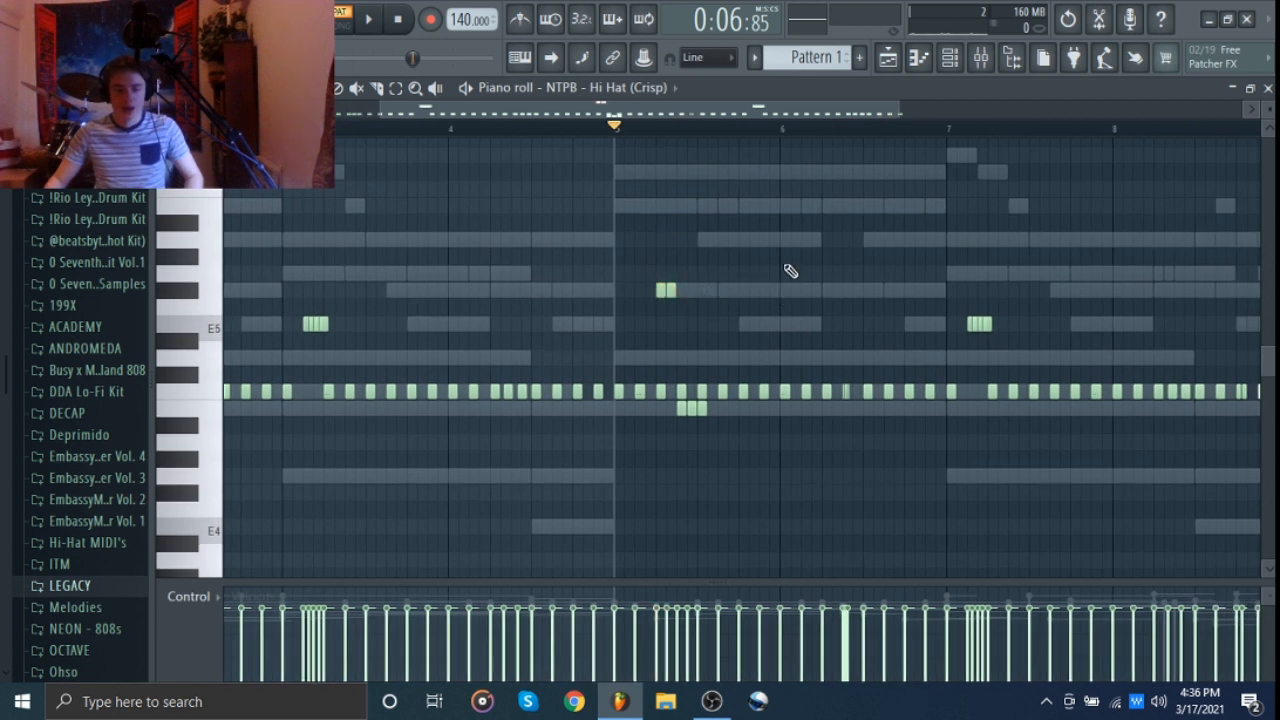
pyautogui.moveTo(658, 416); pyautogui.dragTo(760, 406)
pyautogui.rightClick(797, 420)
# Play the fast C5 roll from the start of bar 6 in a close-up view, and stop playback
pyautogui.hscroll(4, 1010, 443)
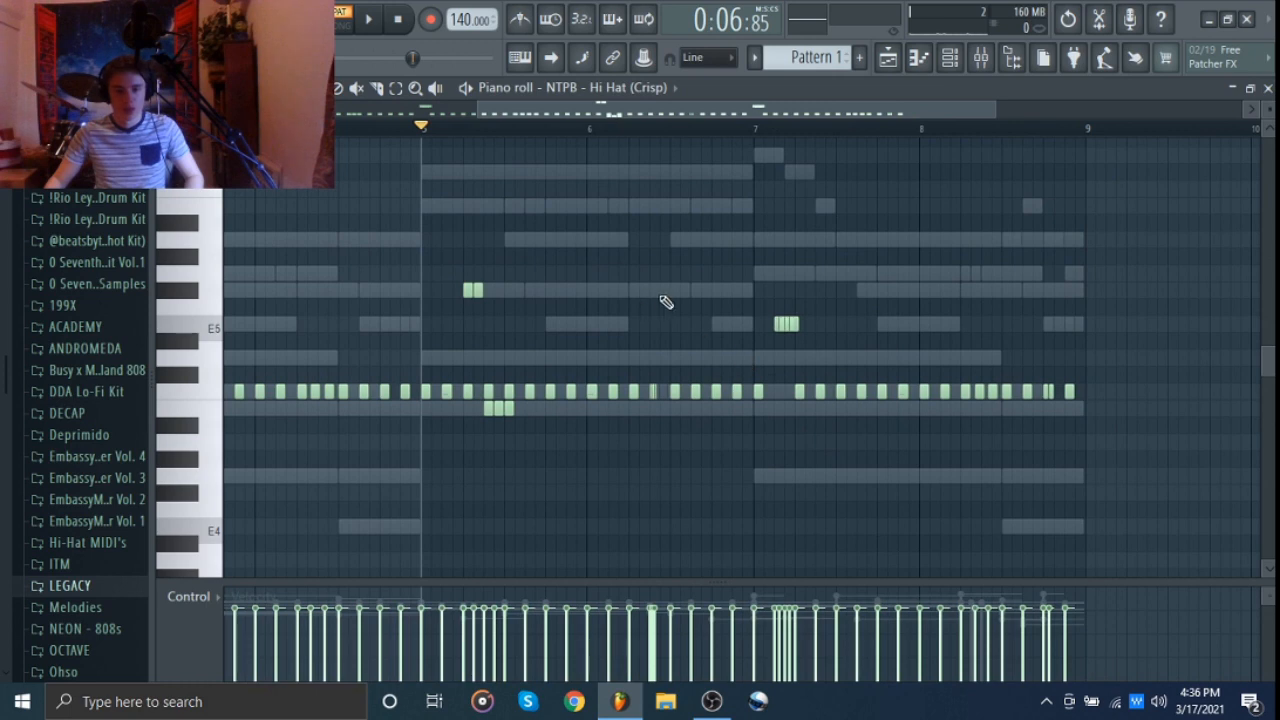
pyautogui.keyDown('ctrl'); pyautogui.scroll(6, 690, 410); pyautogui.keyUp('ctrl')
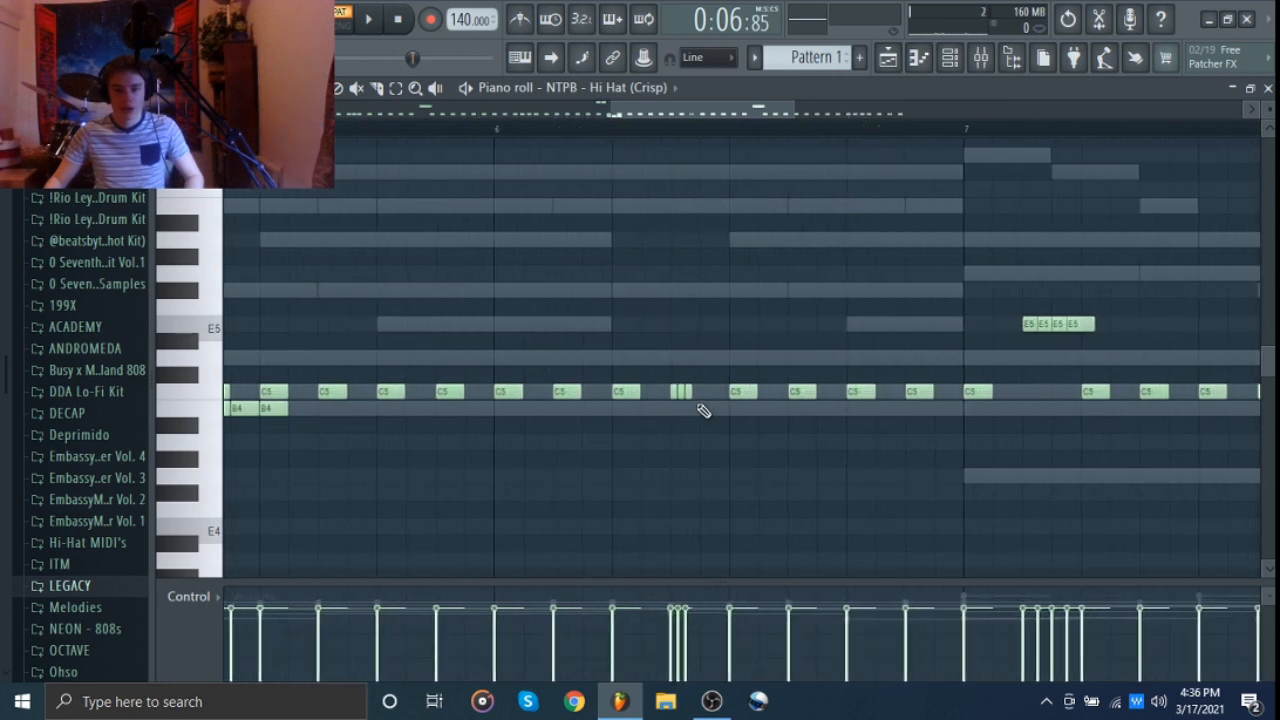
pyautogui.click(420, 128)
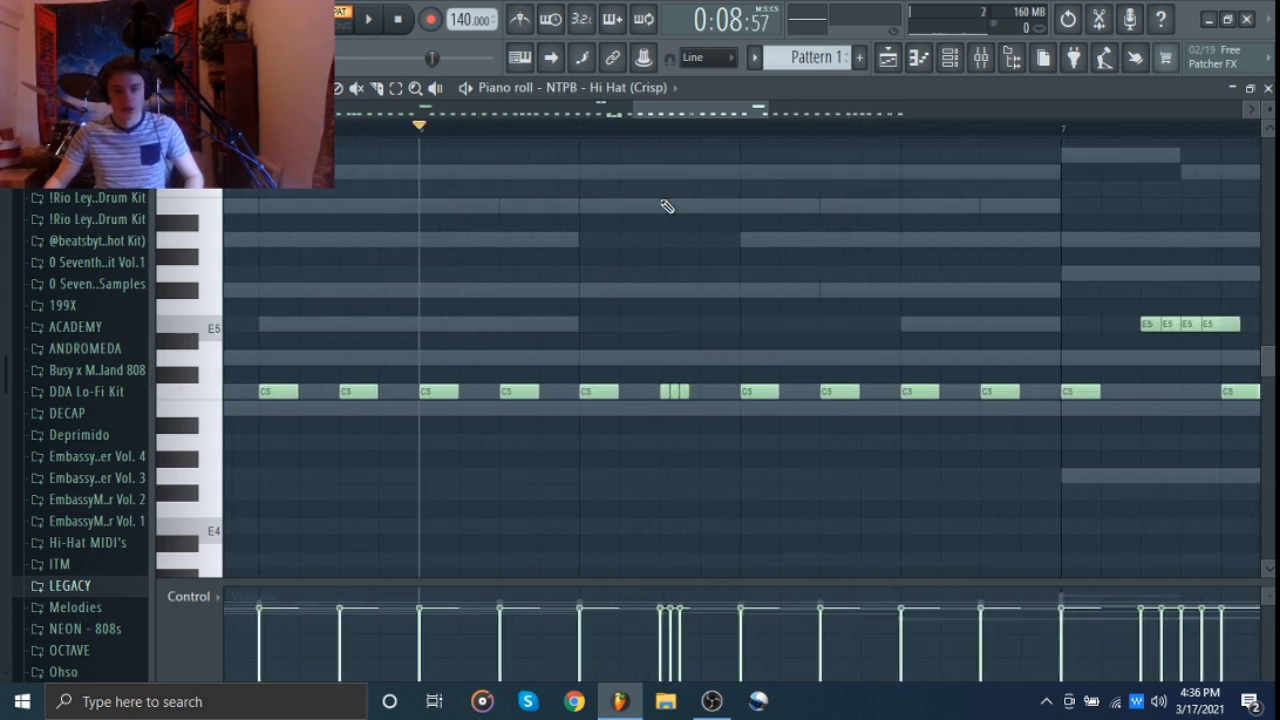
pyautogui.press('space')
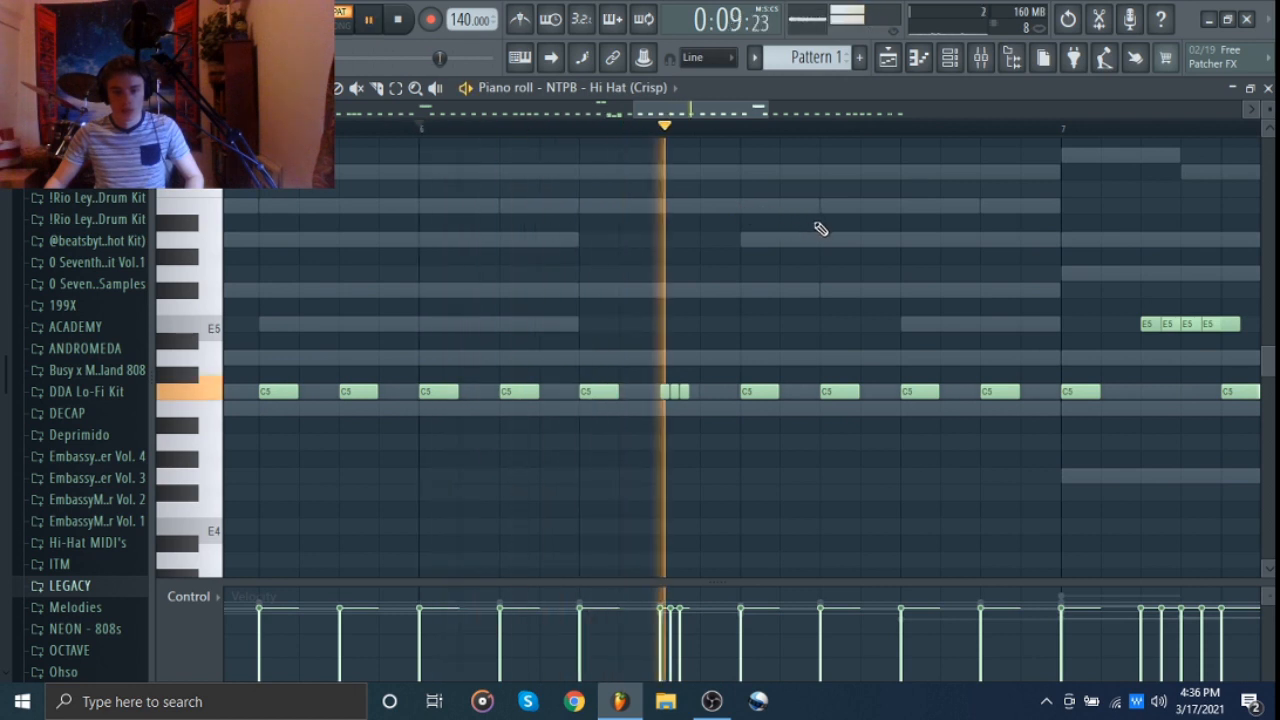
pyautogui.press('space')
# Highlight the three-note C5 roll in bar 6, inspect its spacing up close, and clear the selection
pyautogui.keyDown('ctrl'); pyautogui.scroll(-2, 818, 235); pyautogui.keyUp('ctrl')
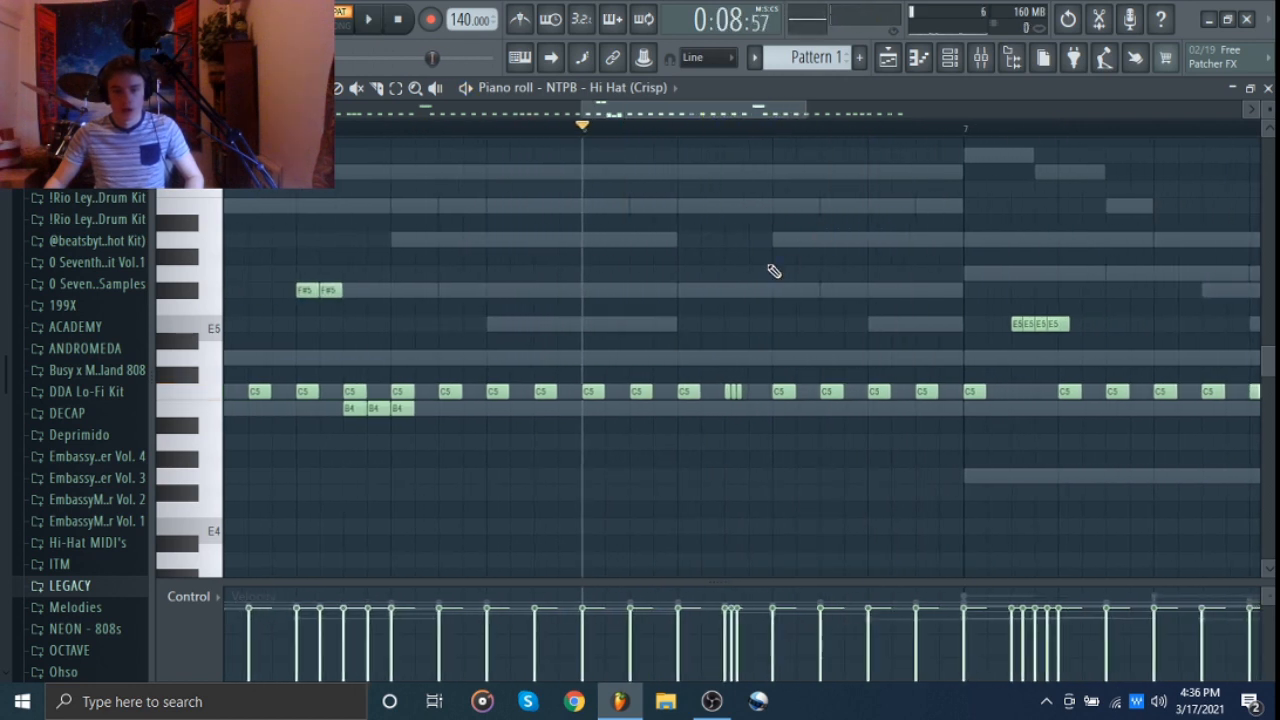
pyautogui.moveTo(720, 418); pyautogui.dragTo(770, 366)
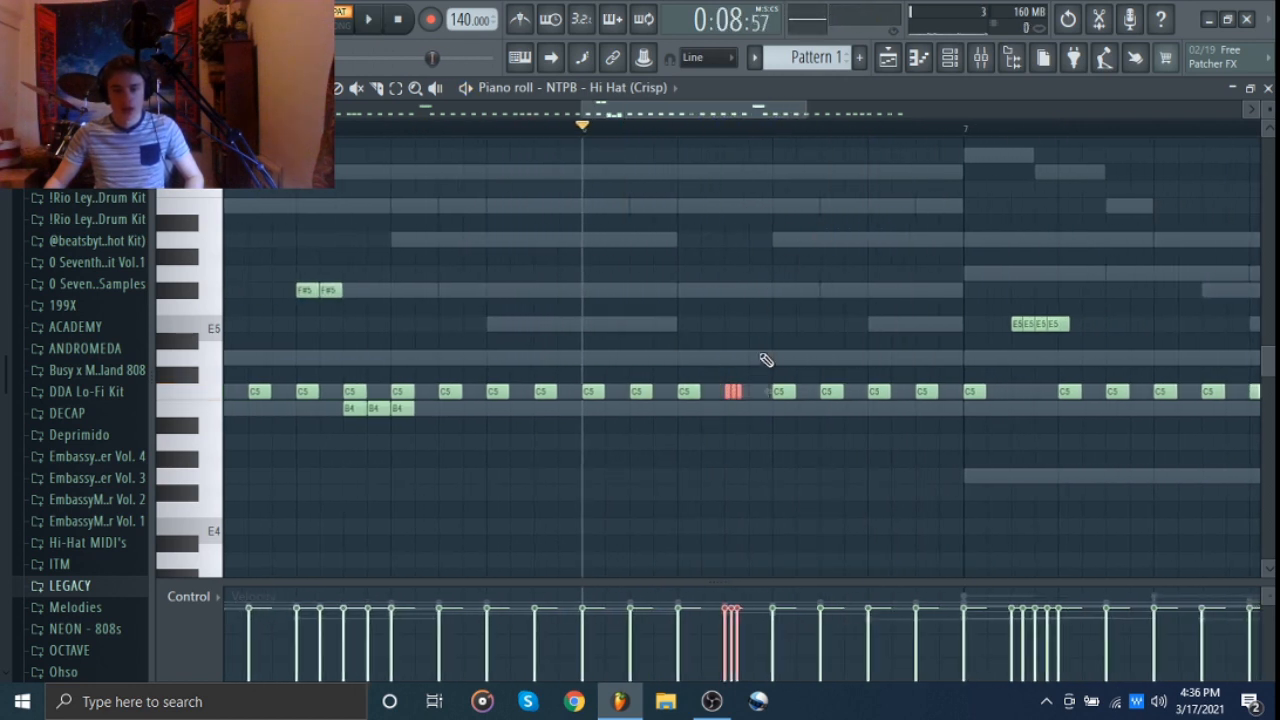
pyautogui.keyDown('ctrl'); pyautogui.scroll(4, 770, 357); pyautogui.keyUp('ctrl')
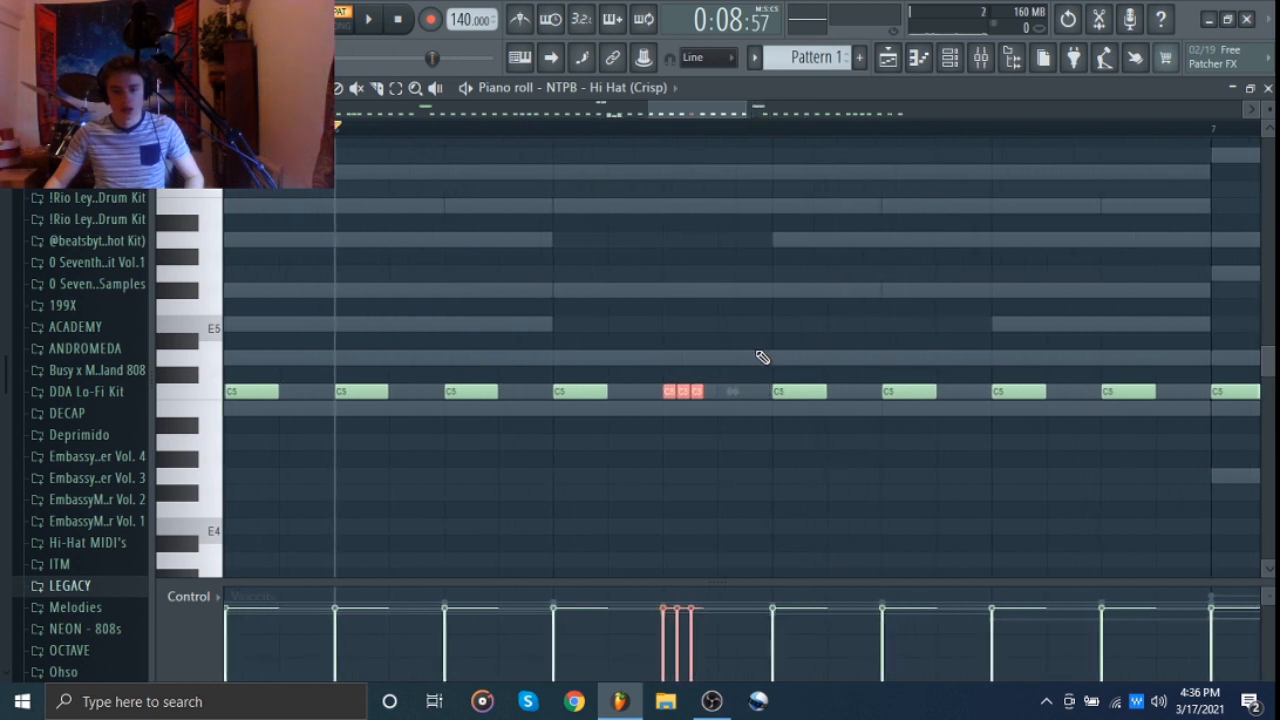
pyautogui.hotkey('ctrl', 'd')
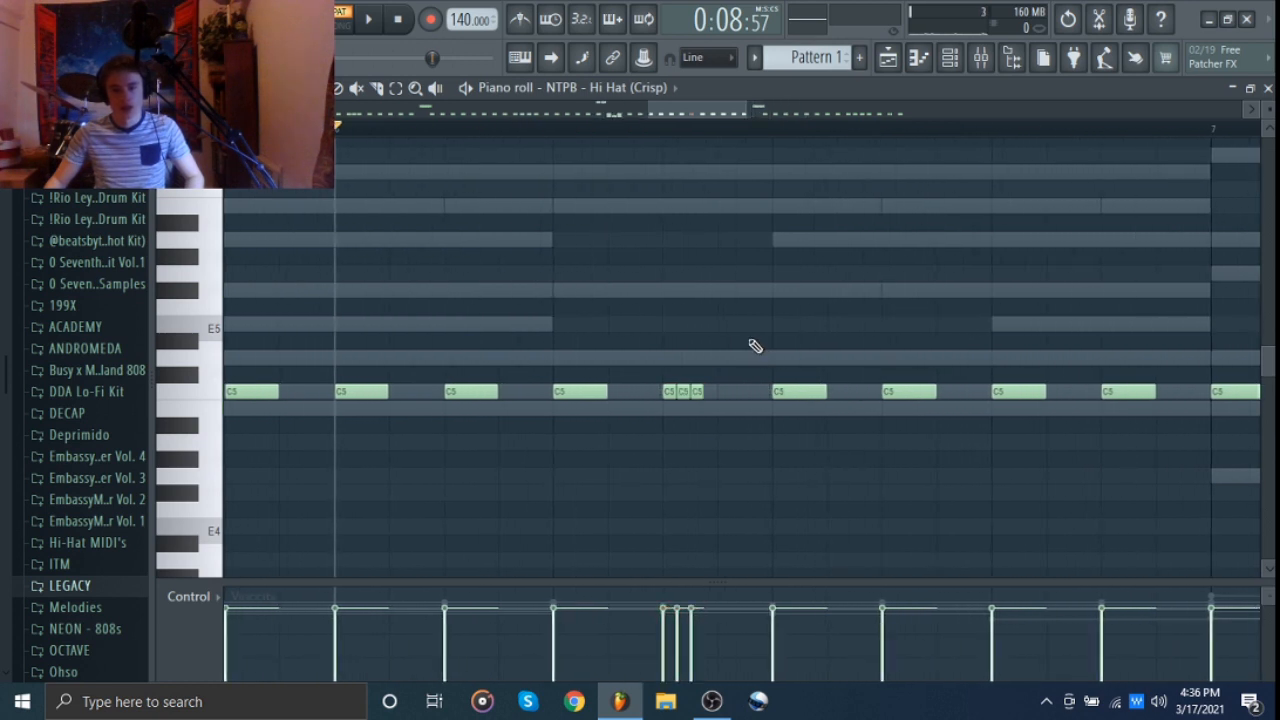
# Check the Hi Hat (Crisp) channel's sampler settings from the channel rack, and return to the piano roll
pyautogui.click(950, 57)
pyautogui.click(283, 195)
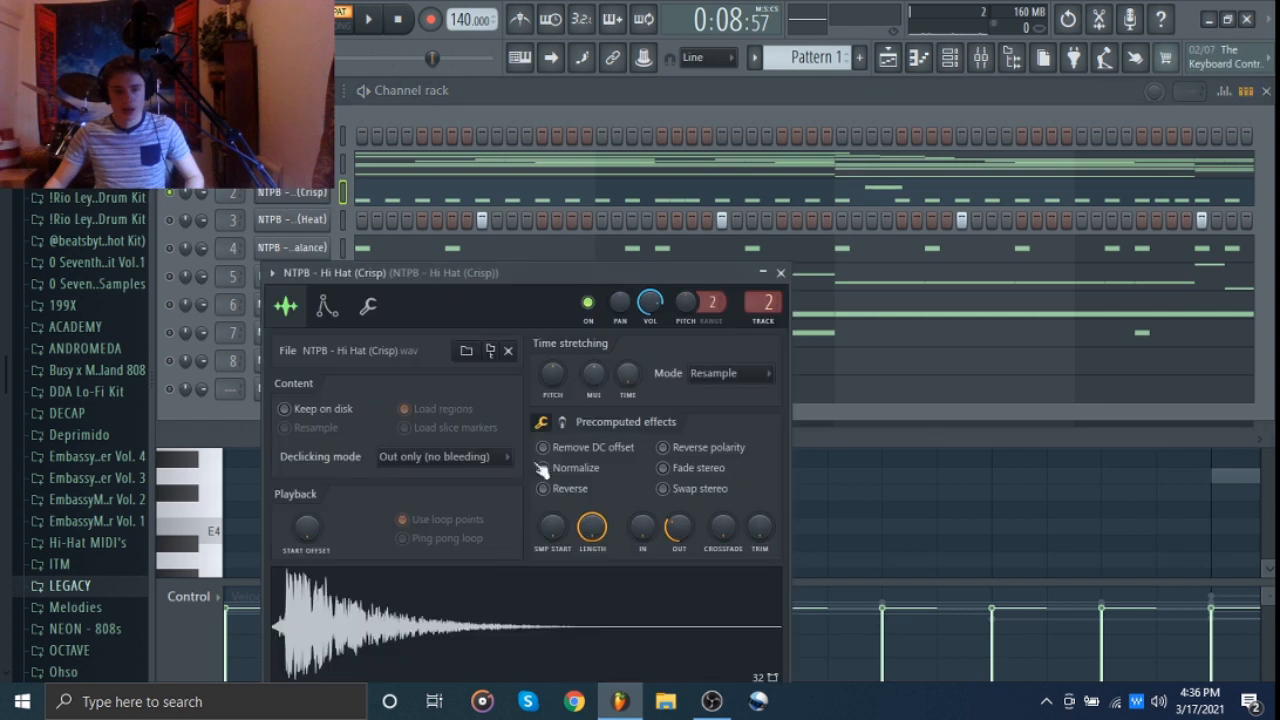
pyautogui.click(781, 273)
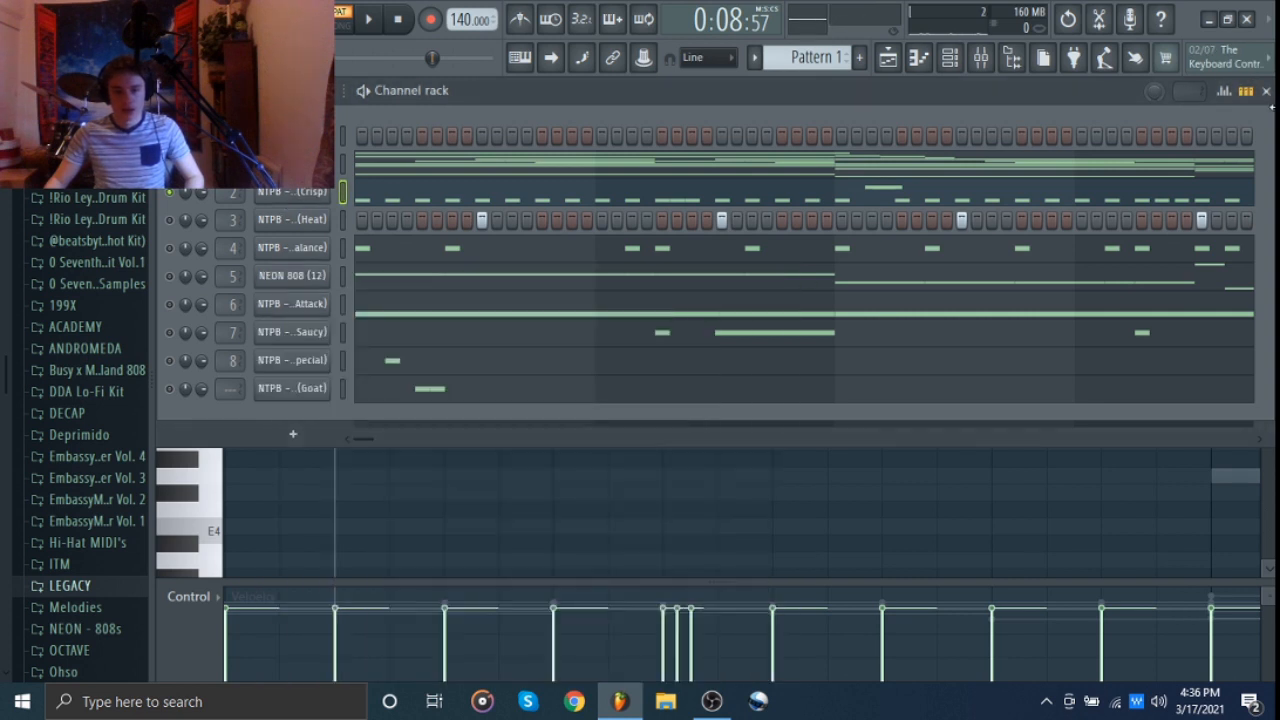
pyautogui.click(1266, 91)
# Highlight the bar 6 C5 roll again, clear the selection, and replay the pattern from bar 6 before stopping
pyautogui.scroll(-3, 741, 262)
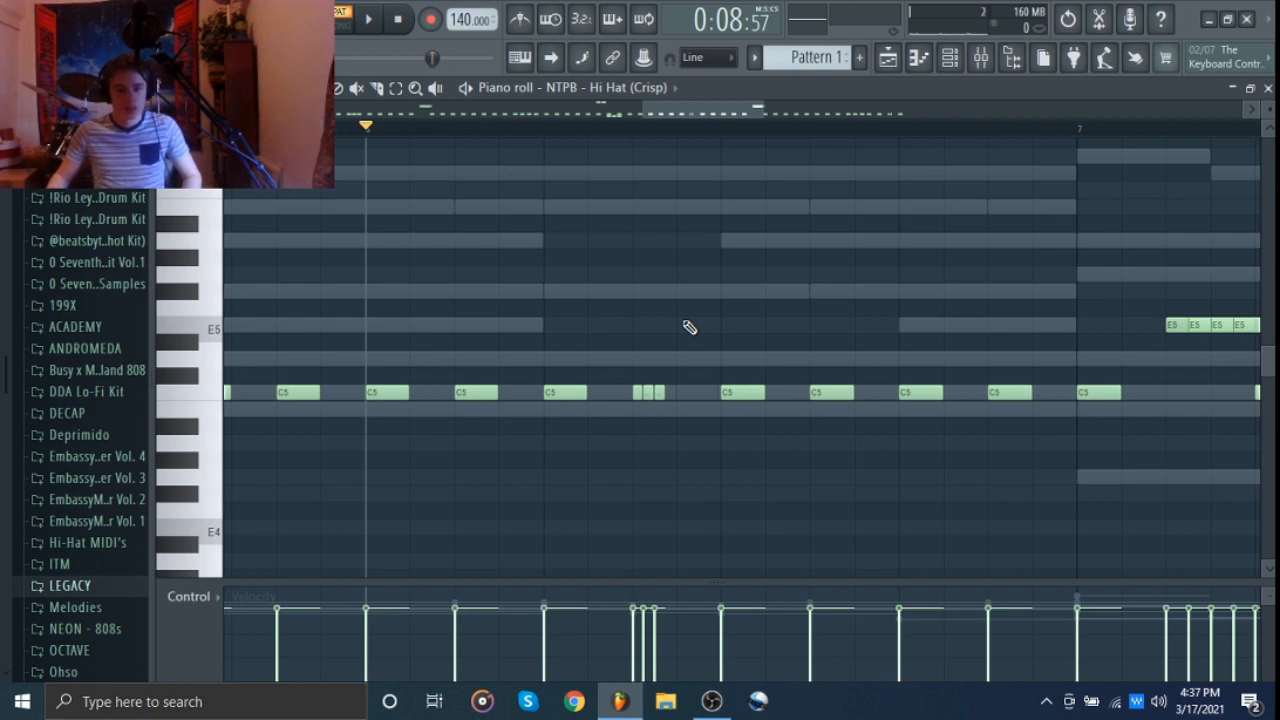
pyautogui.moveTo(680, 318); pyautogui.dragTo(707, 327)
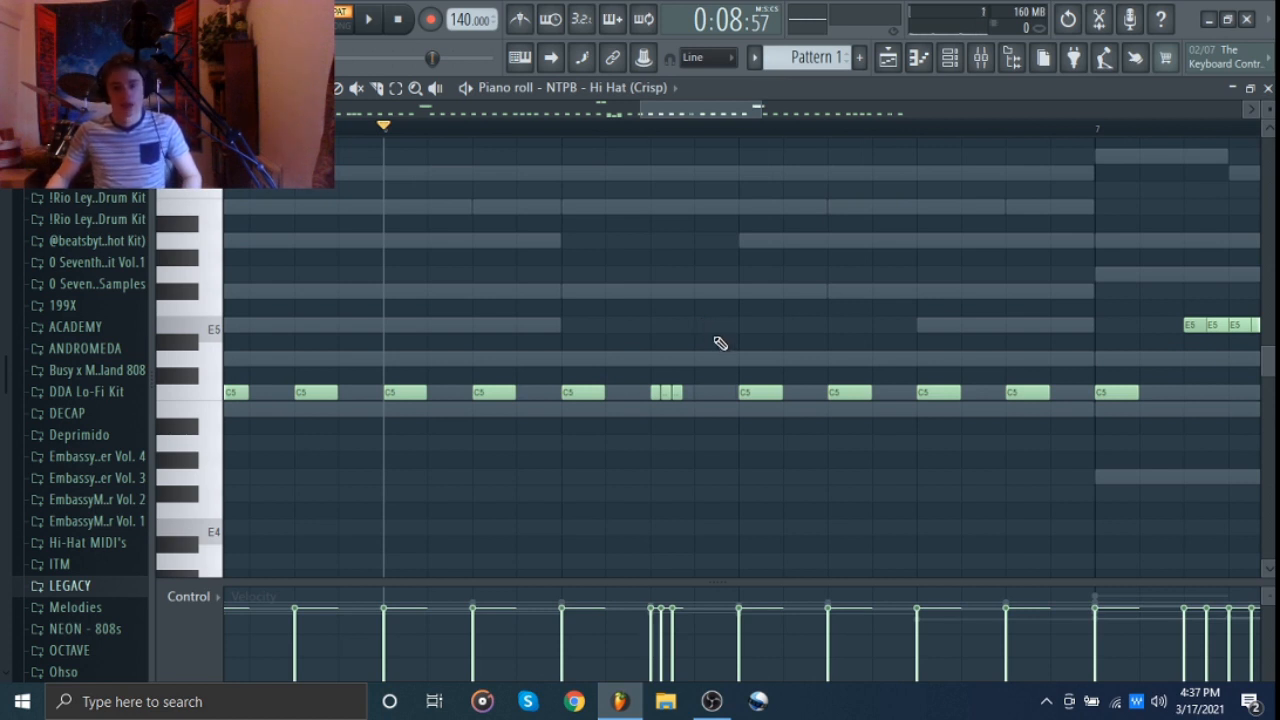
pyautogui.moveTo(630, 405); pyautogui.dragTo(704, 346)
pyautogui.hotkey('ctrl', 'd')
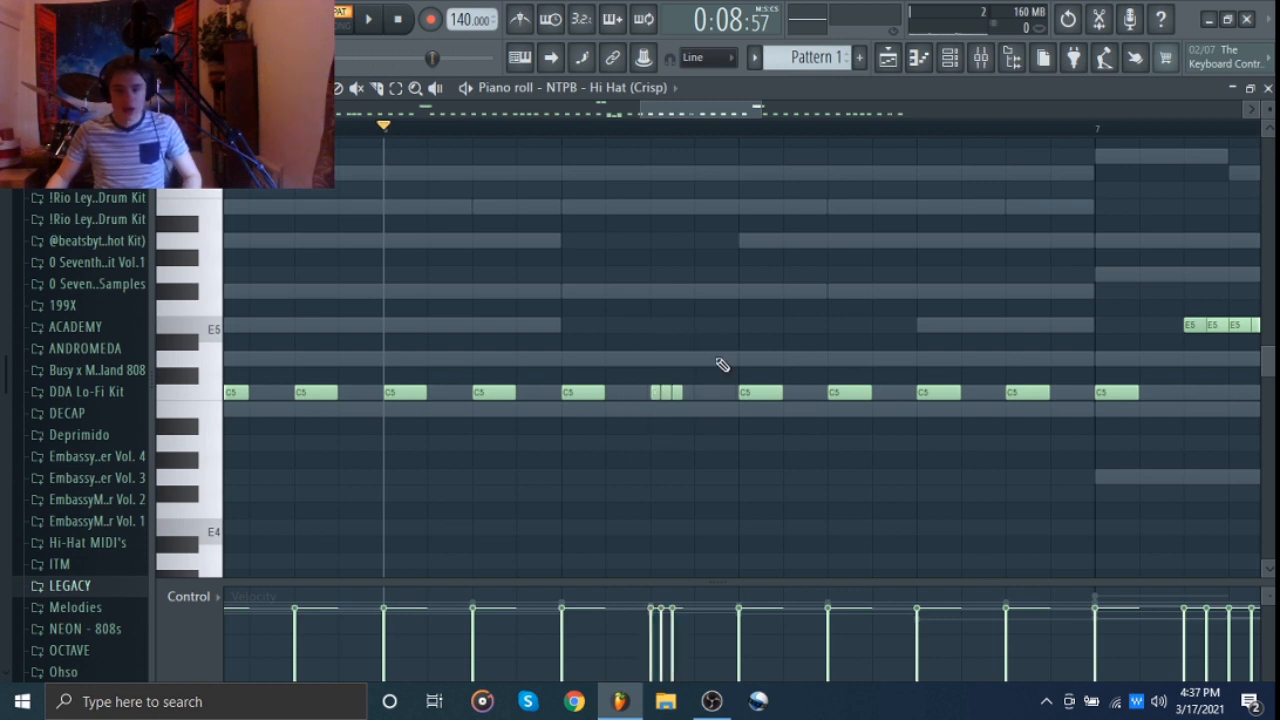
pyautogui.press('space')
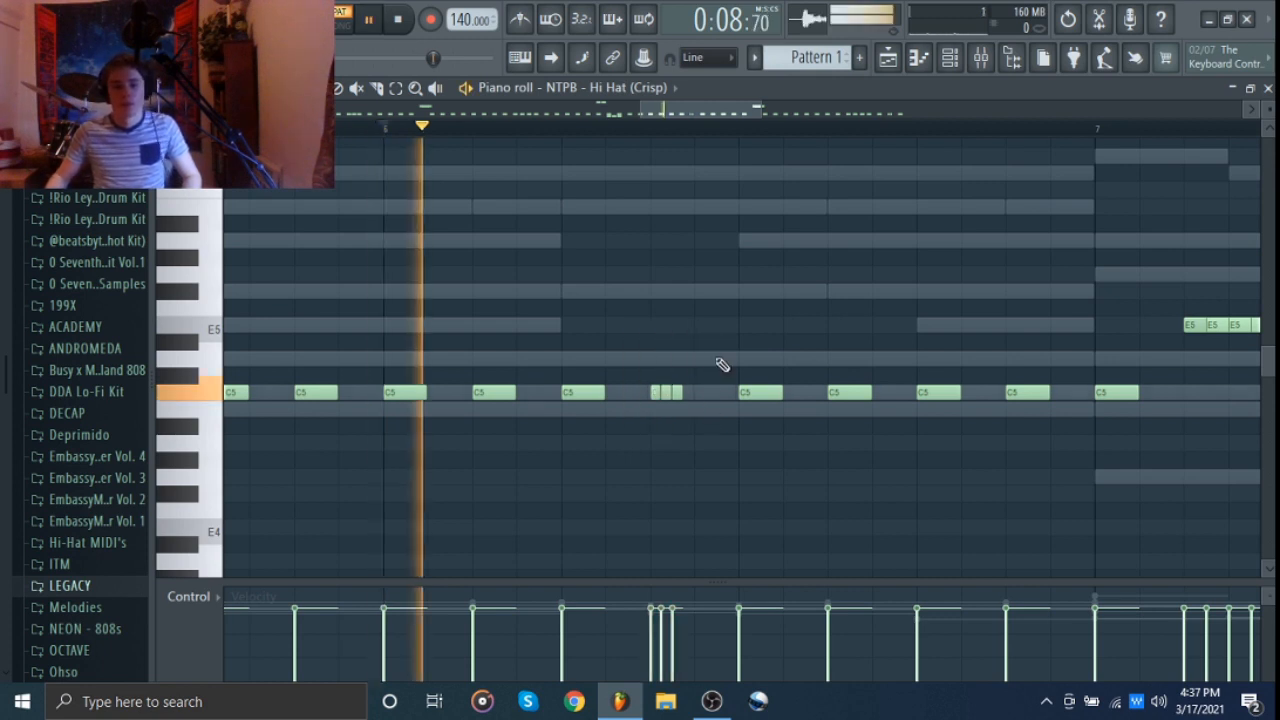
pyautogui.press('space')
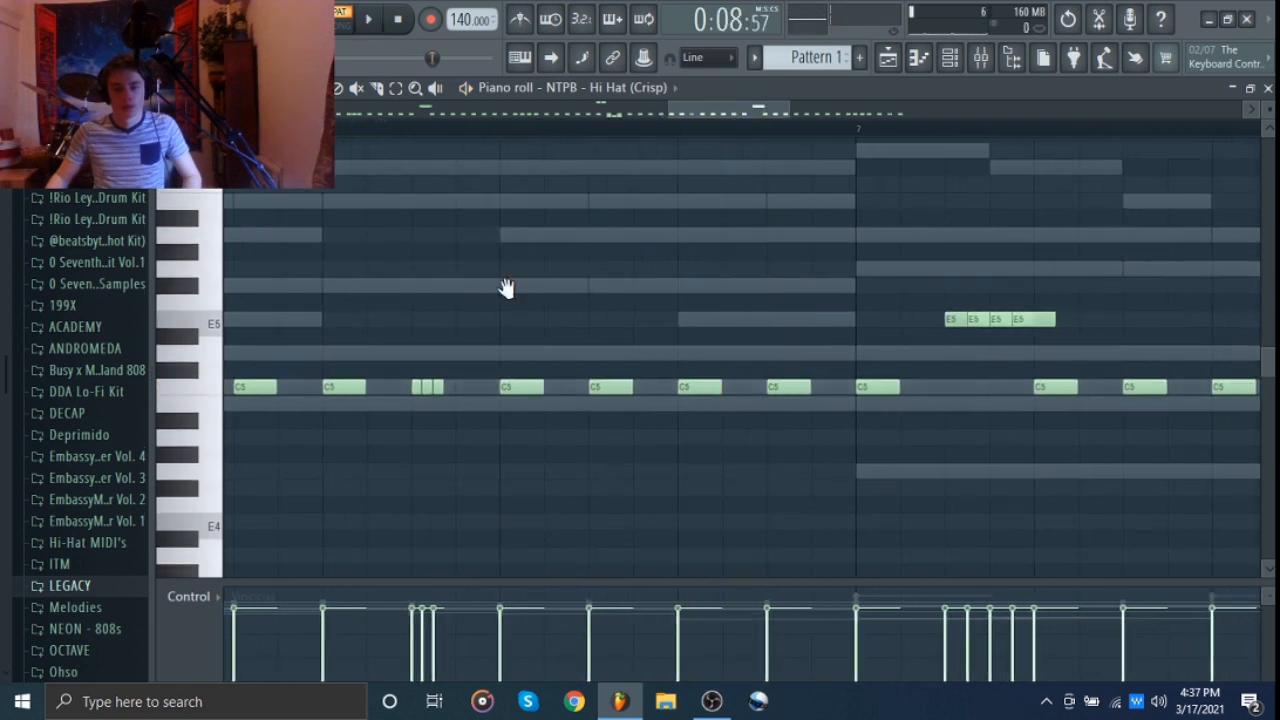
# Play the hi-hat pattern from the start of bar 7 and stop playback
pyautogui.scroll(-3, 634, 294)
pyautogui.click(806, 128)
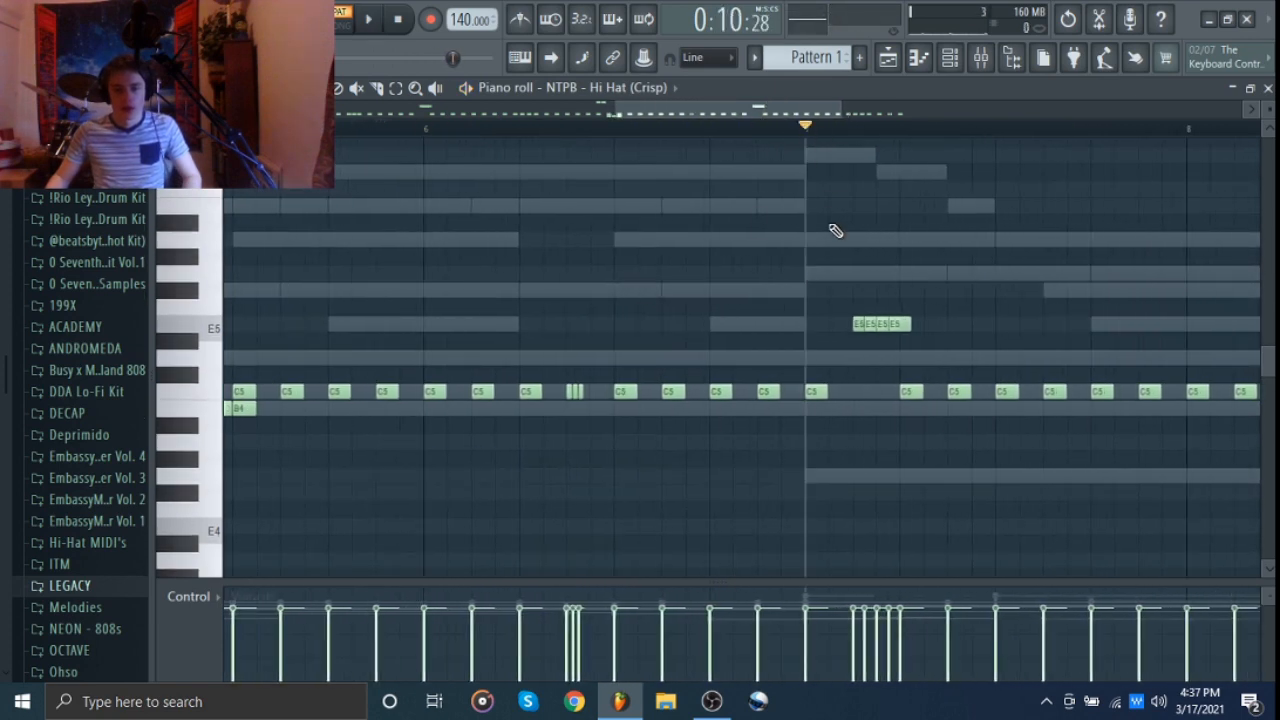
pyautogui.press('space')
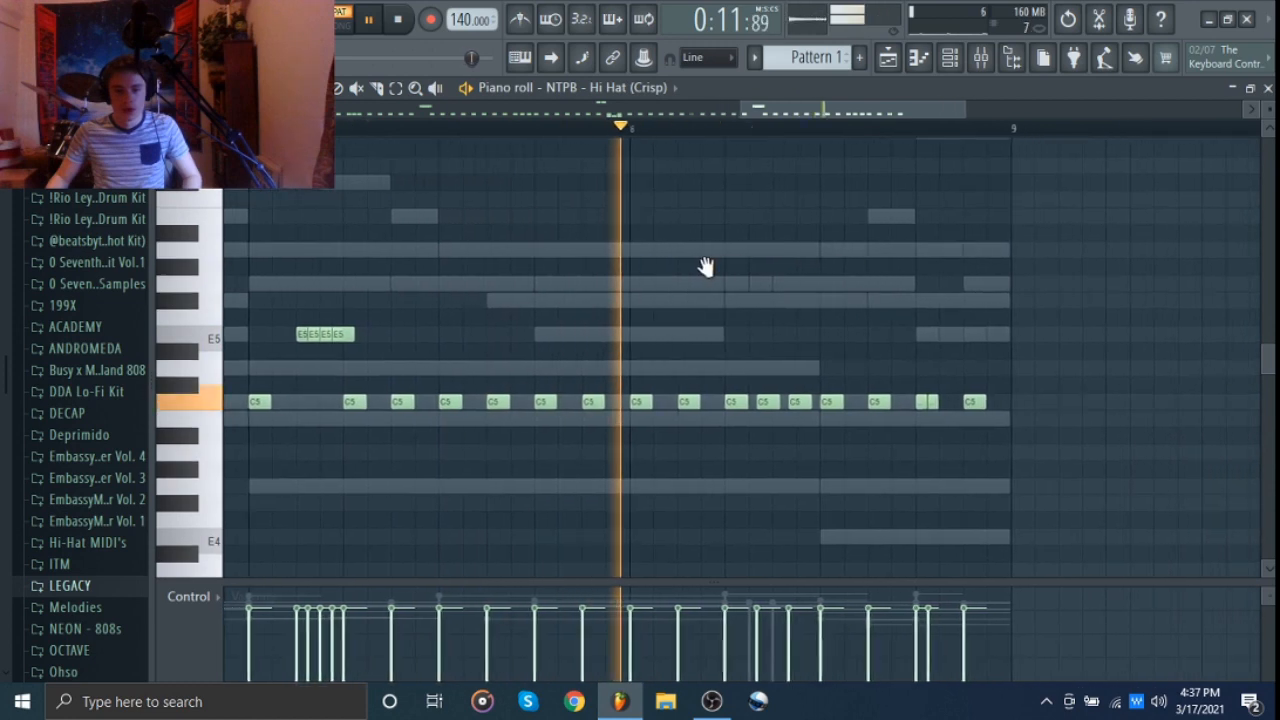
pyautogui.press('space')
pyautogui.scroll(-4, 700, 266)
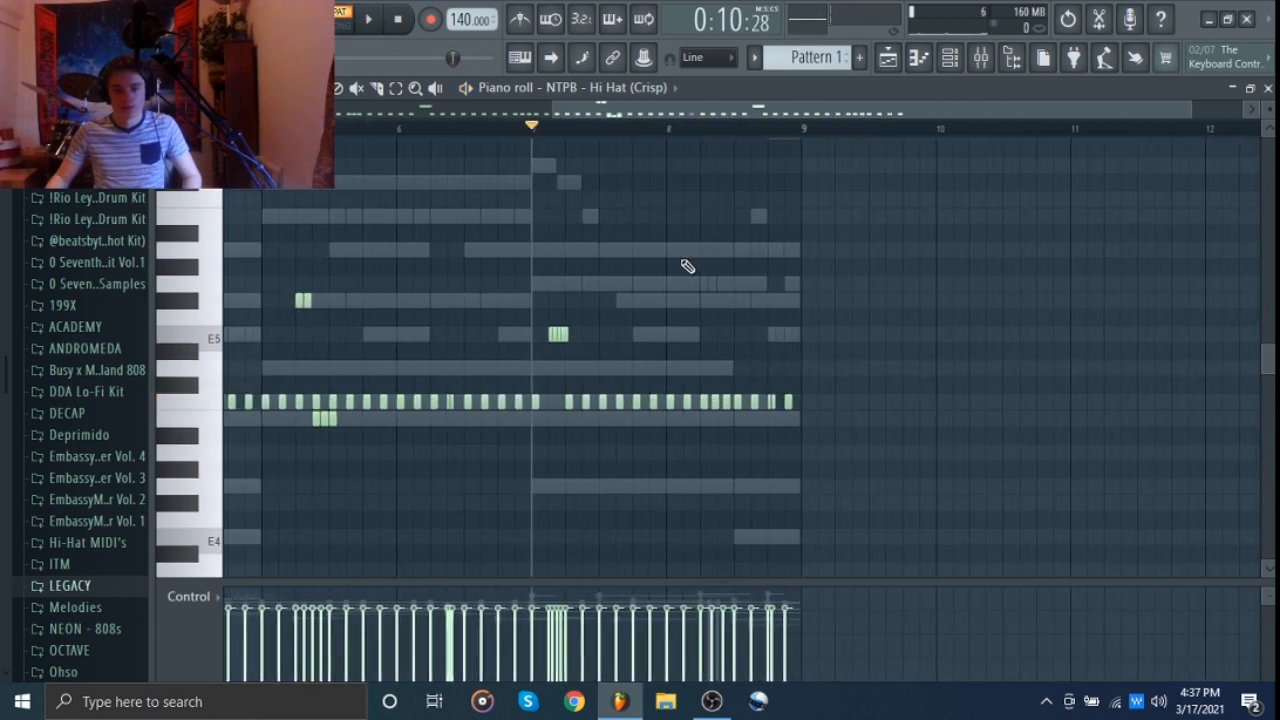
pyautogui.scroll(-1, 871, 223)
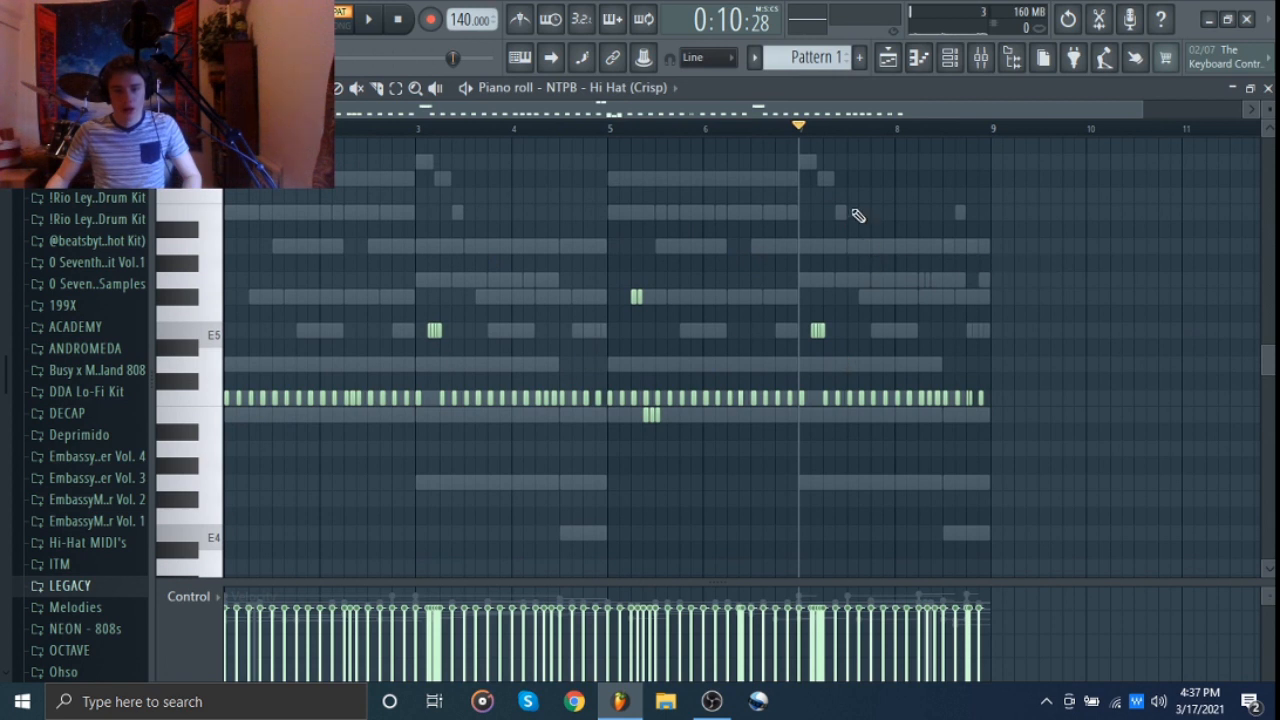
# Return the playback position to the pattern start, highlight the hi-hat notes across the whole pattern, and clear the selection
pyautogui.moveTo(608, 128); pyautogui.dragTo(226, 133)
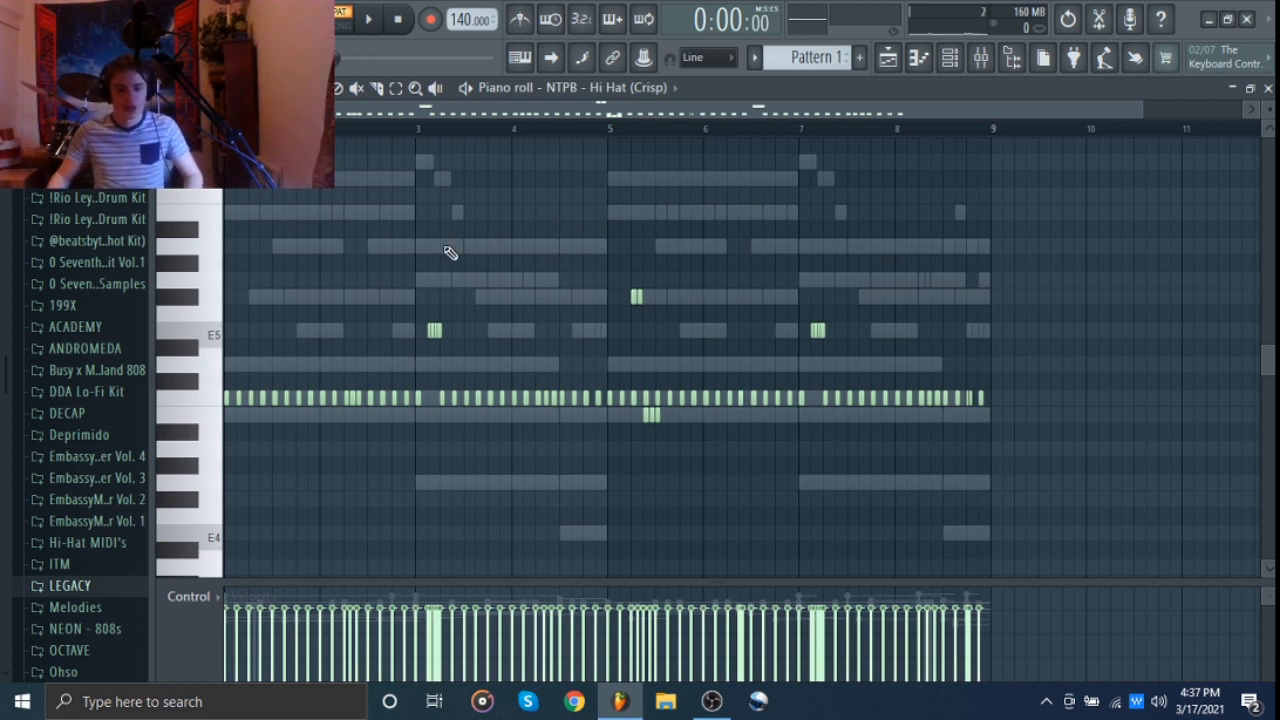
pyautogui.moveTo(227, 432); pyautogui.dragTo(1130, 275)
pyautogui.click(538, 466)
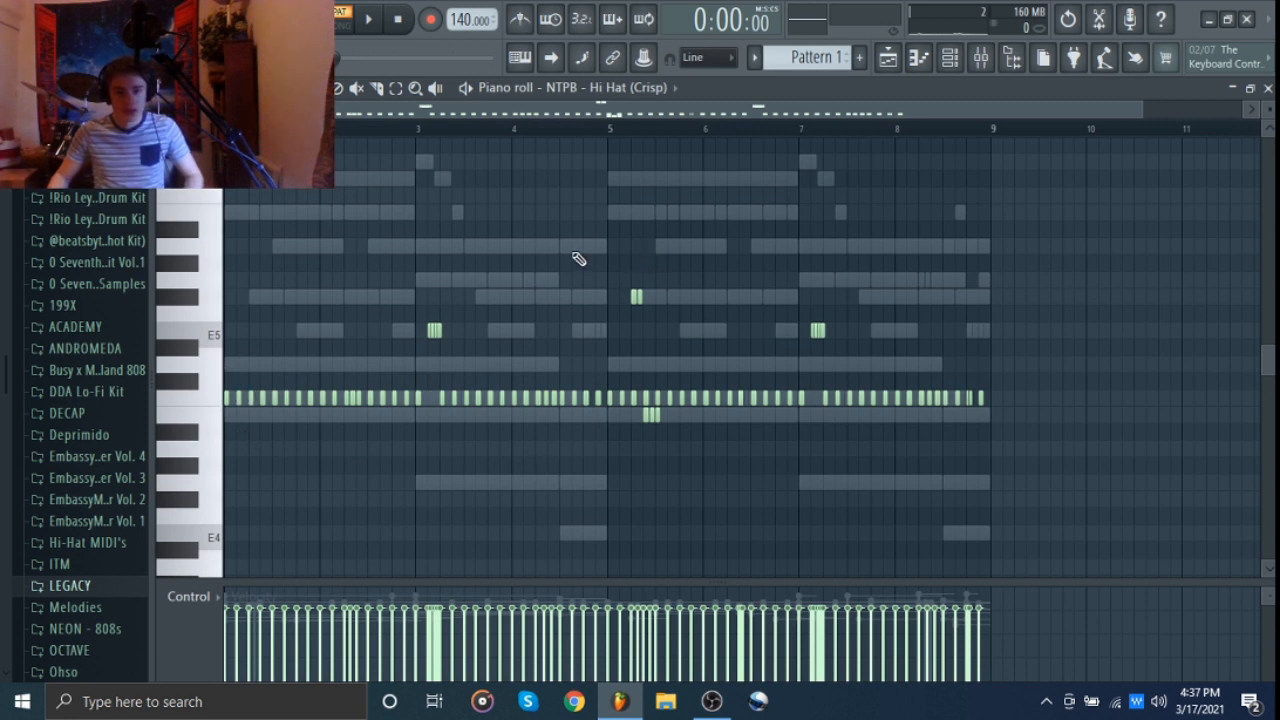
# Place three evenly spaced example notes below the C5 row in bar 1, and delete them
pyautogui.scroll(2, 208, 418)
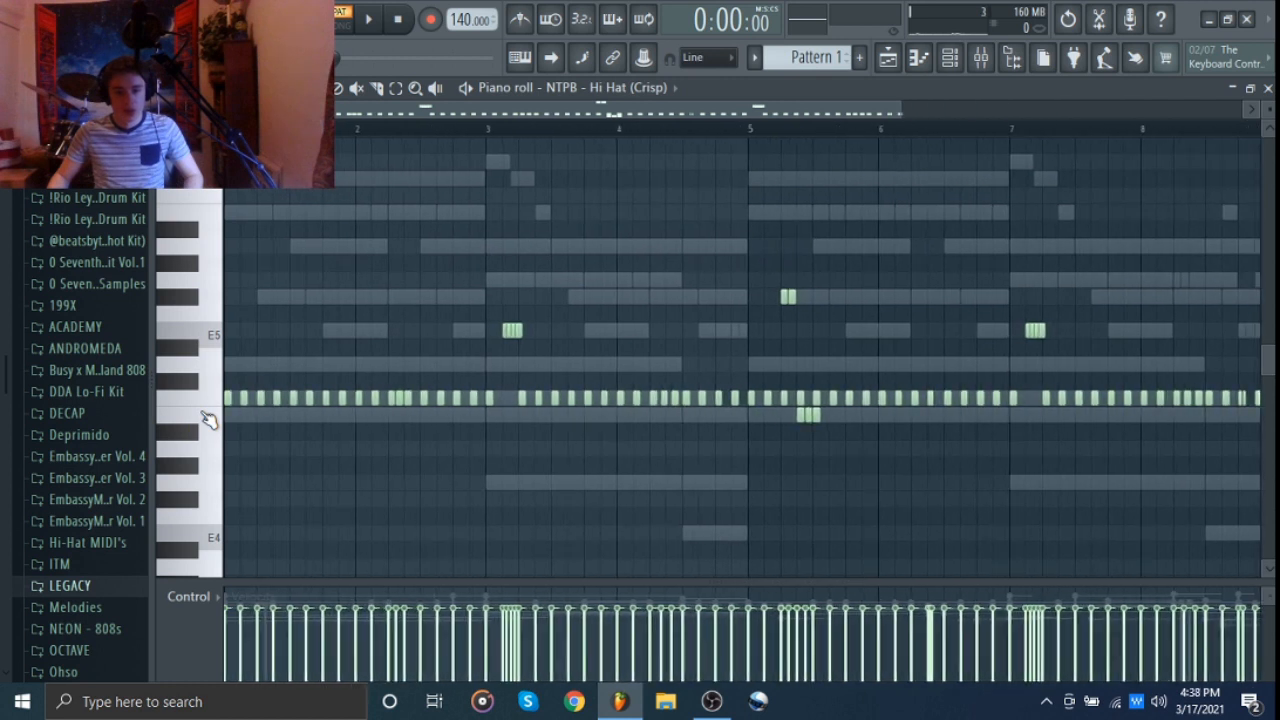
pyautogui.click(256, 449)
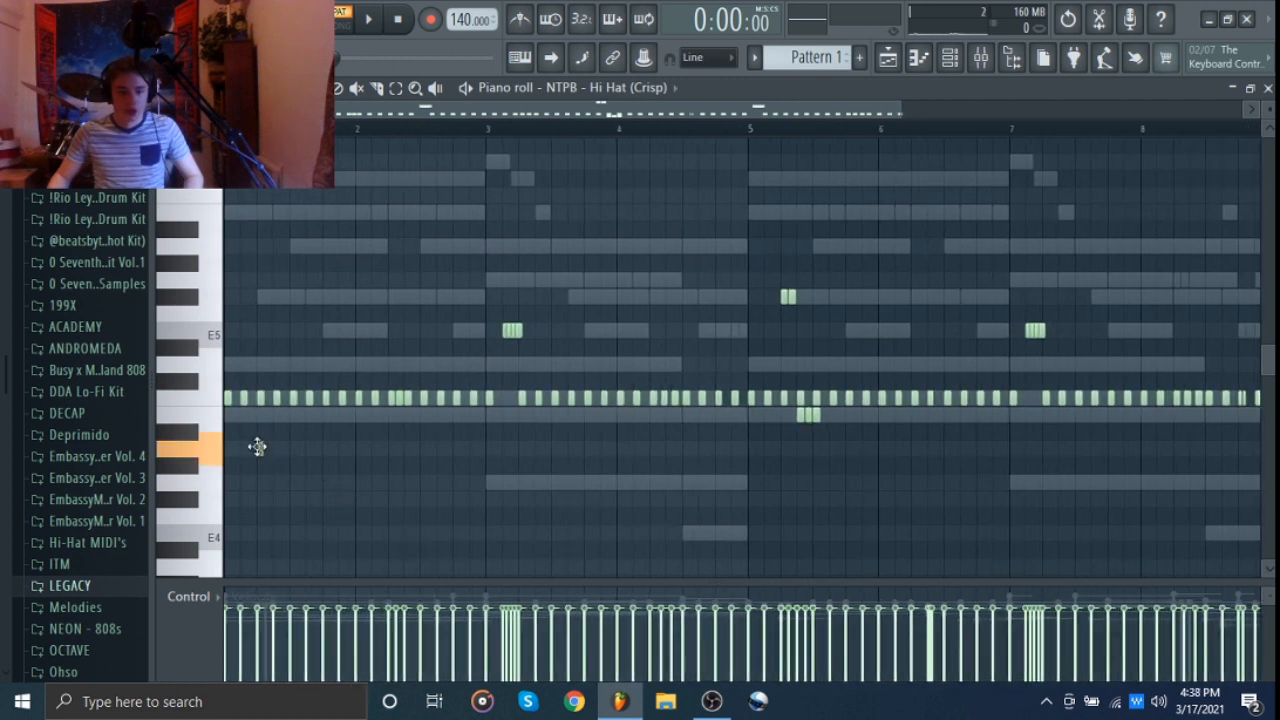
pyautogui.click(325, 449)
pyautogui.click(291, 450)
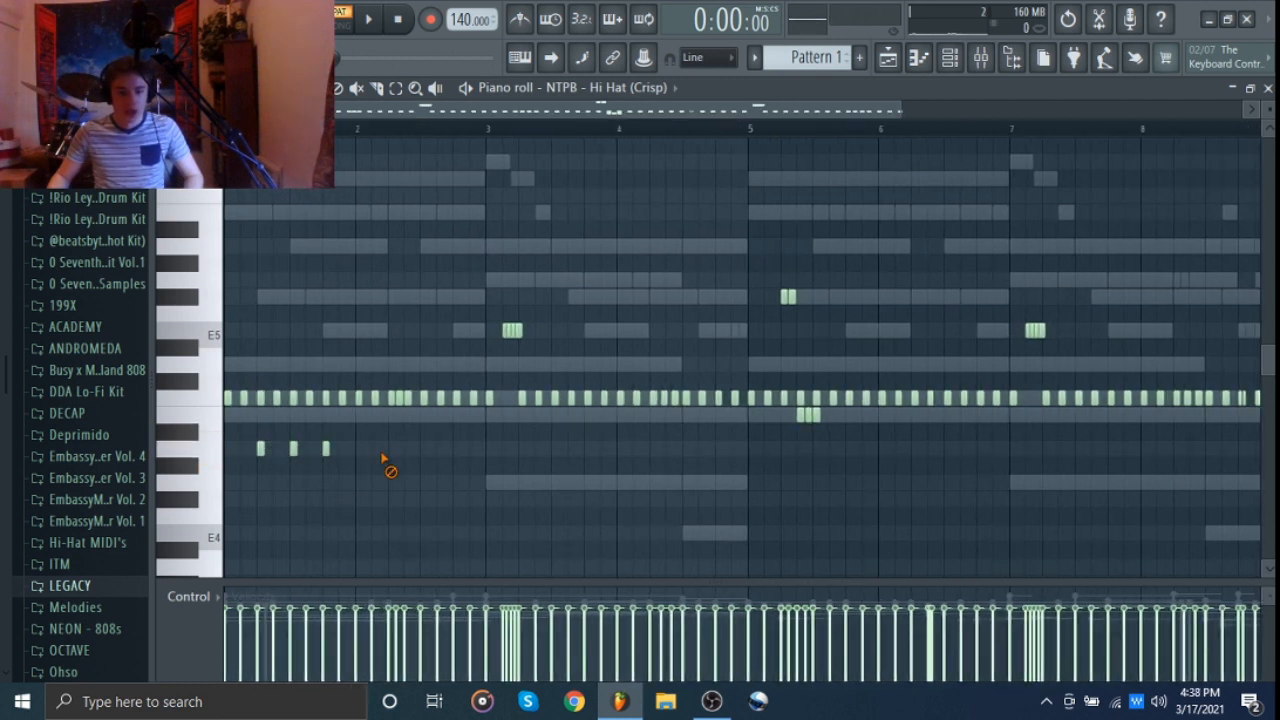
pyautogui.rightClick(326, 449)
pyautogui.rightClick(261, 449)
pyautogui.rightClick(292, 449)
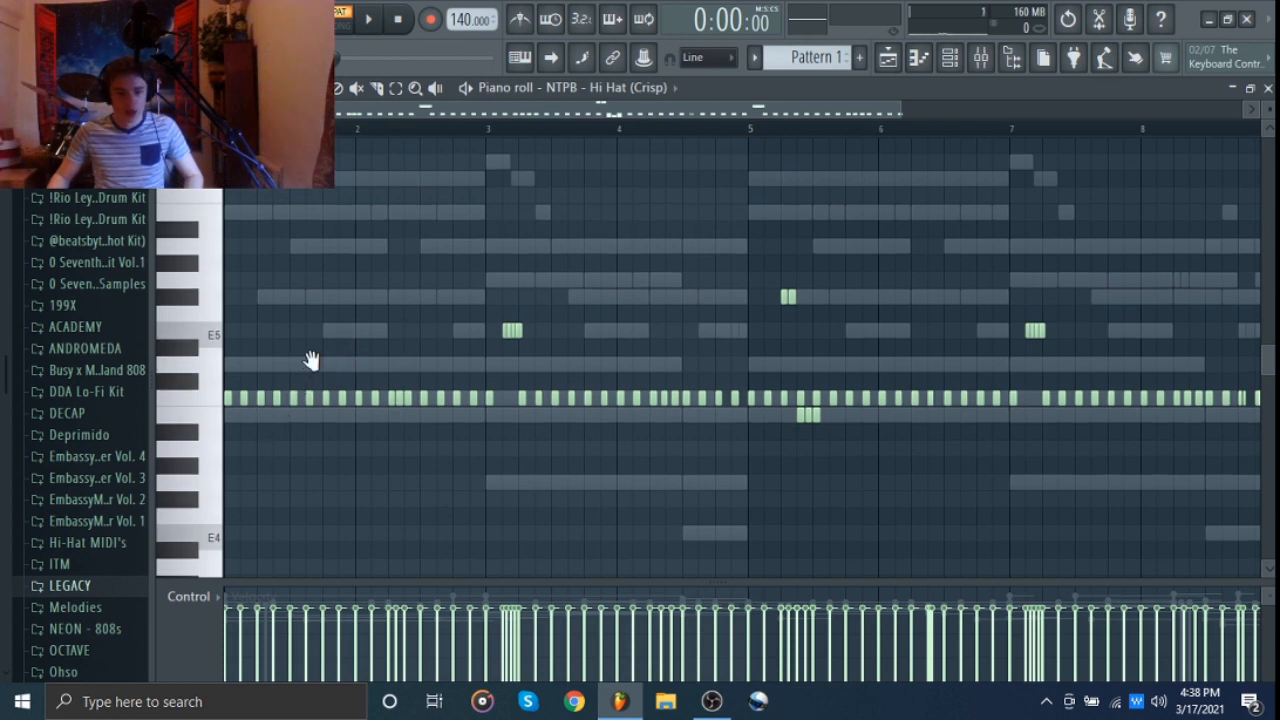
# Delete the first C5 hi-hat at the start of bar 1 as a demonstration, and restore it
pyautogui.scroll(3, 206, 469)
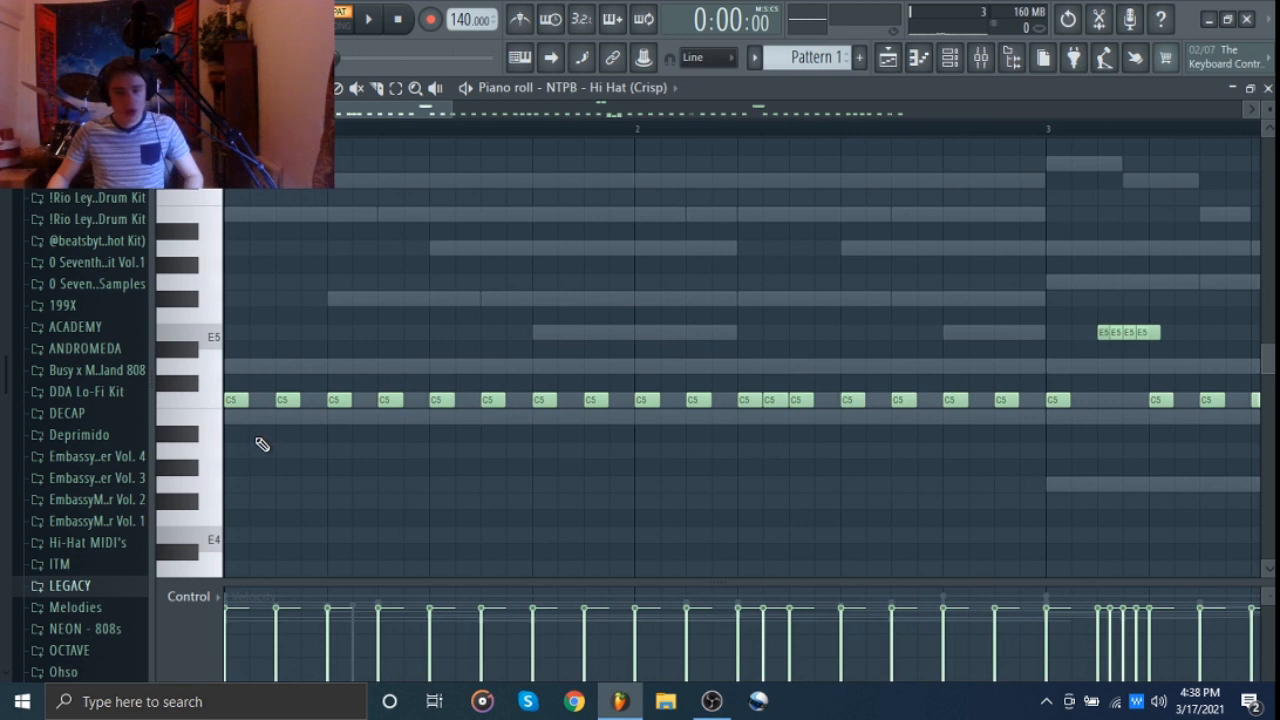
pyautogui.rightClick(236, 400)
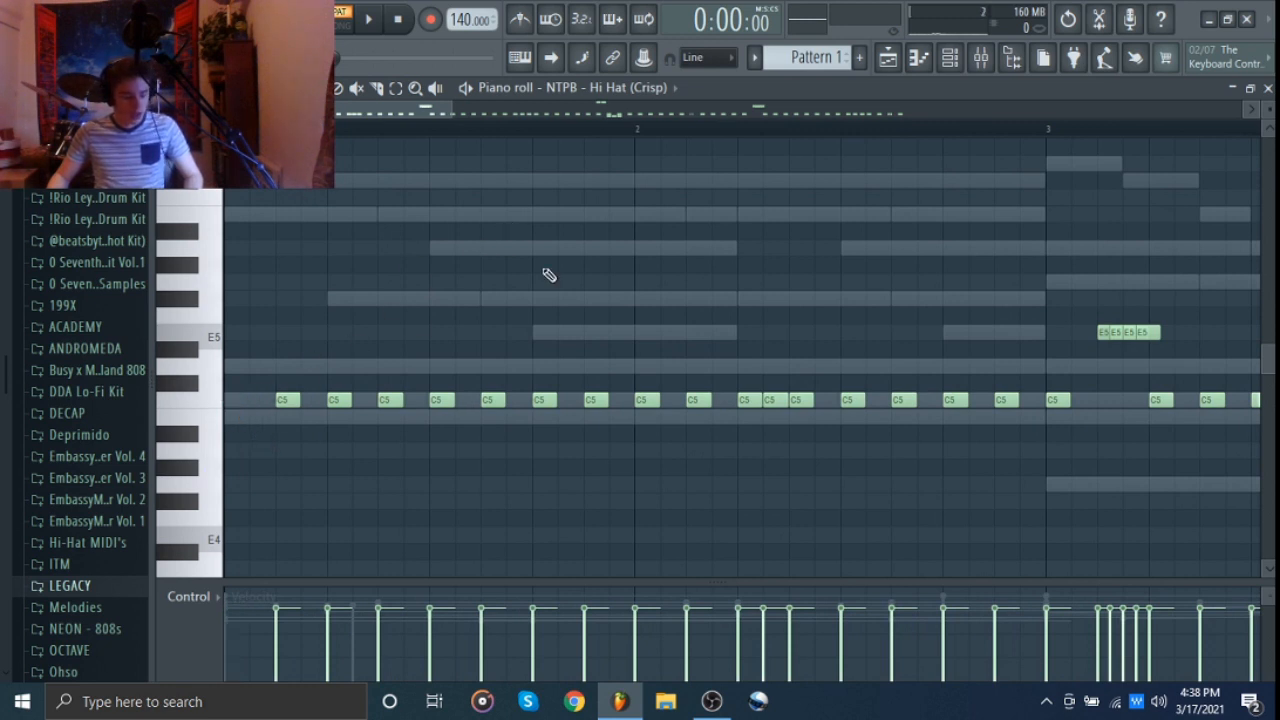
pyautogui.hotkey('ctrl', 'z')
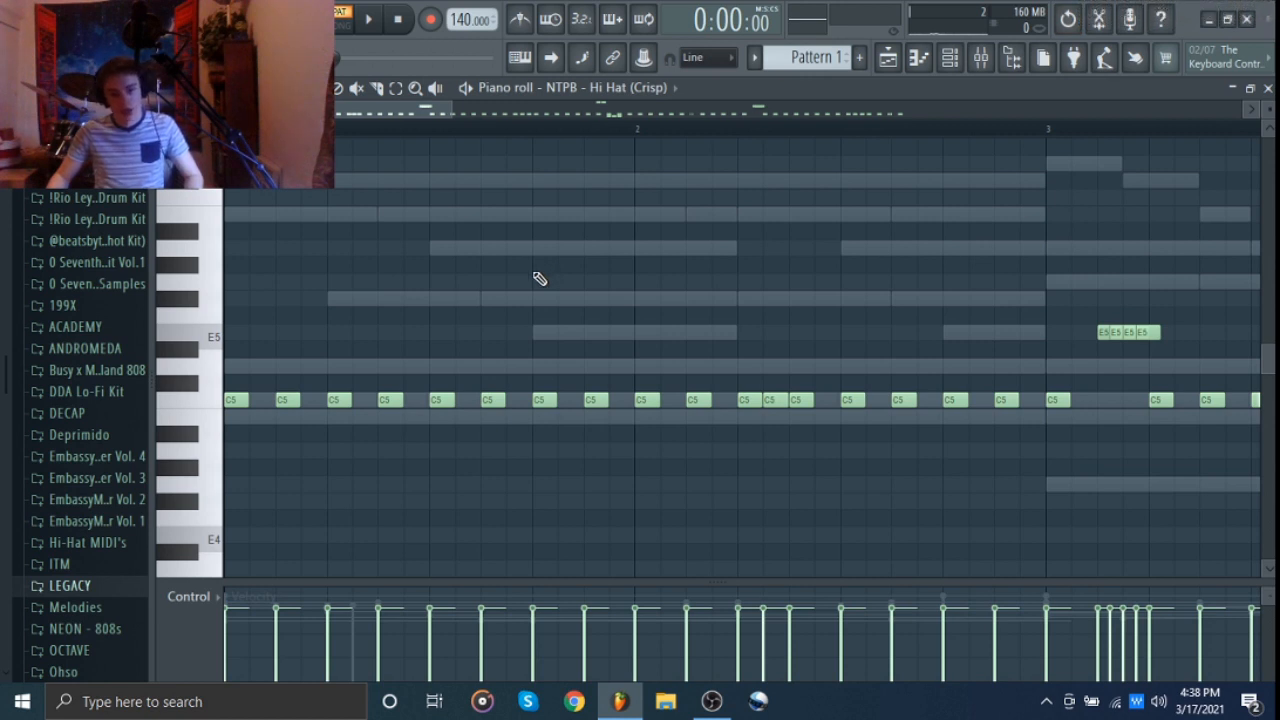
pyautogui.rightClick(238, 402)
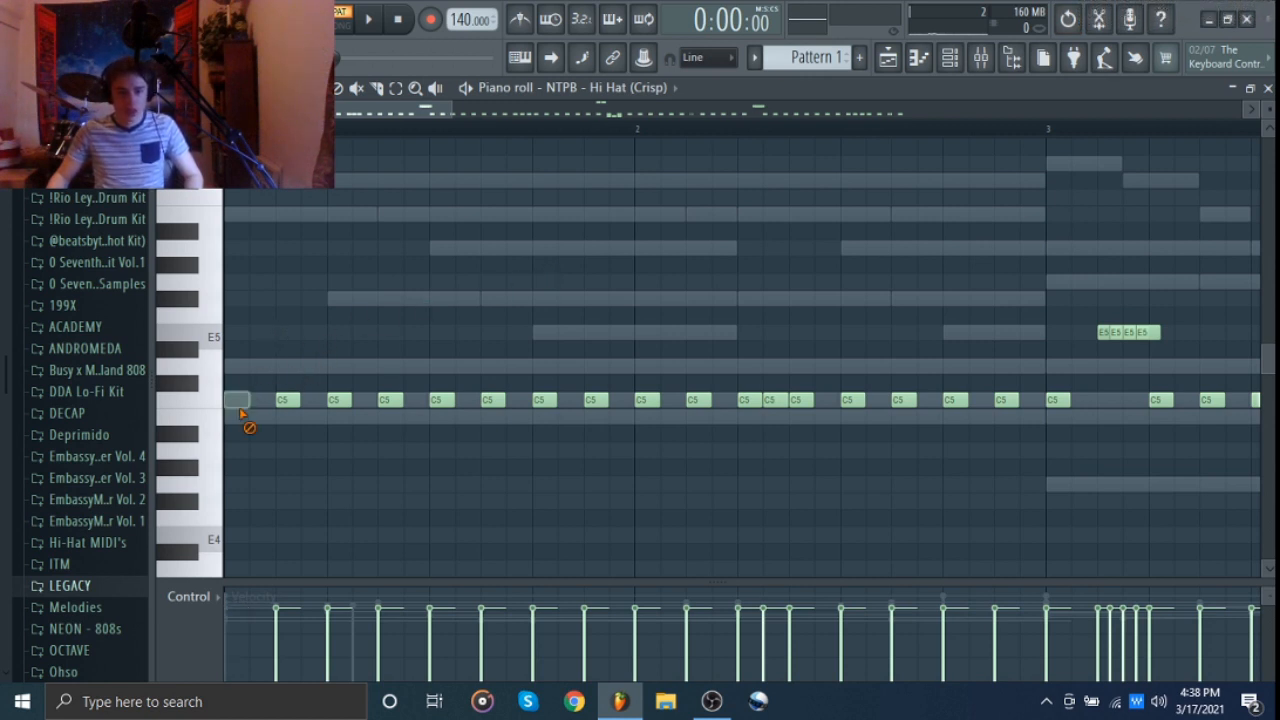
pyautogui.click(237, 400)
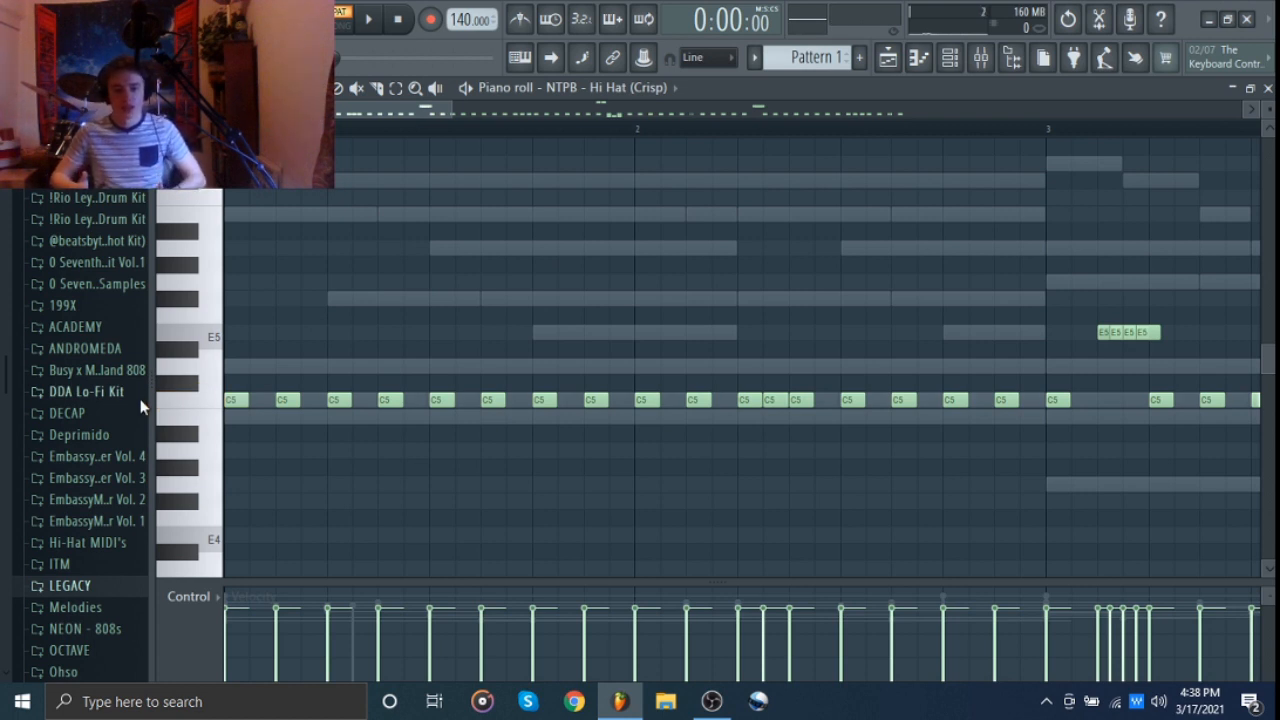
# Highlight the C5 hi-hats across the first two bars to show their even spacing, and clear the selection
pyautogui.moveTo(434, 351); pyautogui.dragTo(434, 349)
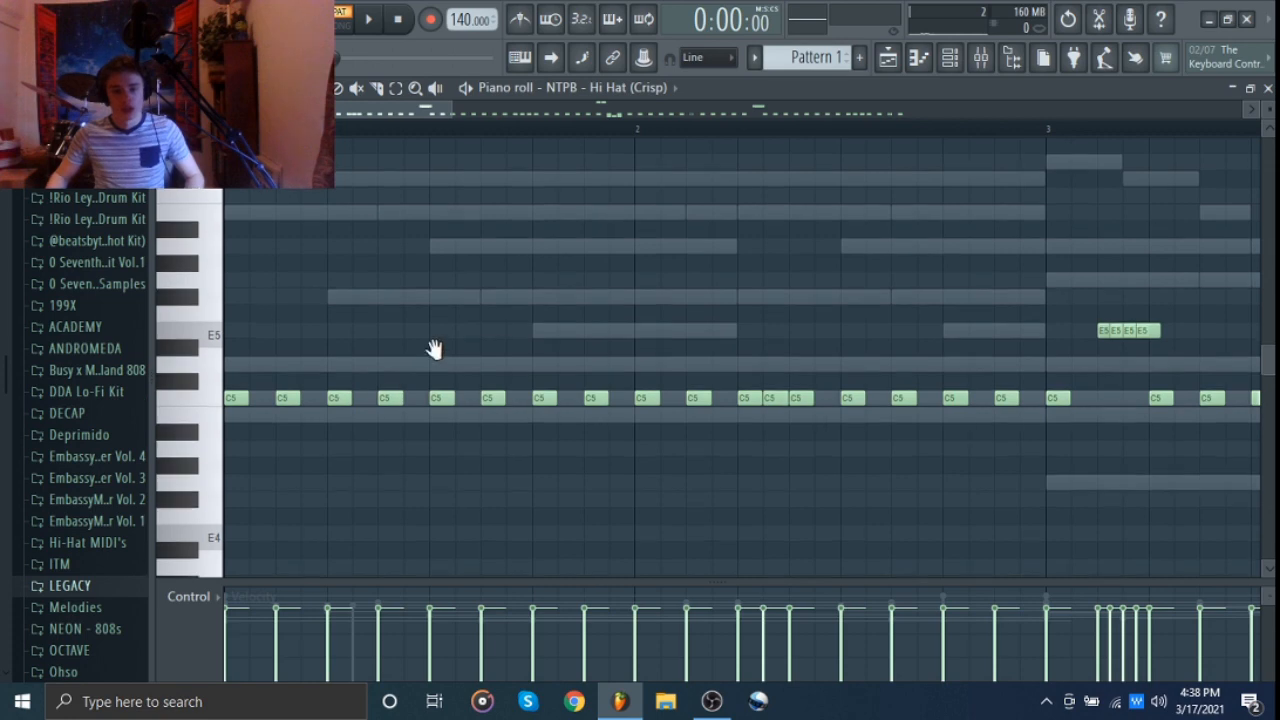
pyautogui.scroll(-1, 434, 349)
pyautogui.keyDown('ctrl'); pyautogui.scroll(-5, 486, 349); pyautogui.keyUp('ctrl')
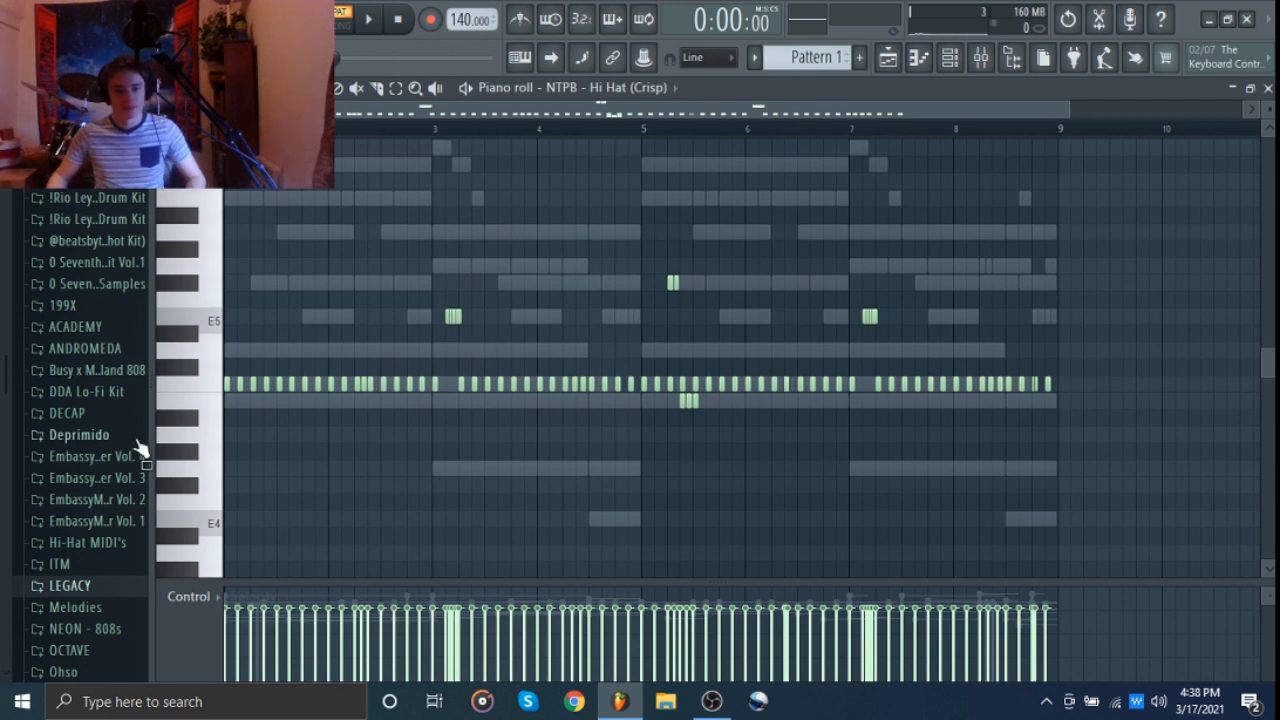
pyautogui.keyDown('ctrl'); pyautogui.scroll(1, 194, 400); pyautogui.keyUp('ctrl')
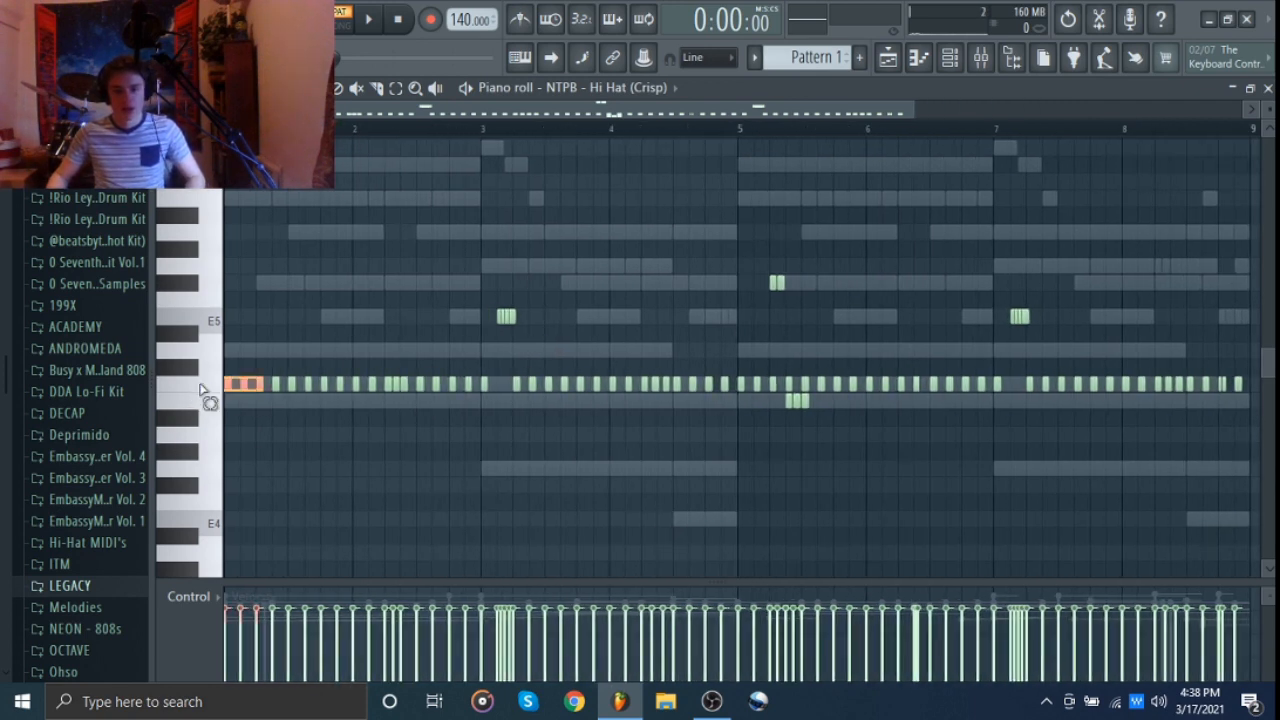
pyautogui.keyDown('ctrl'); pyautogui.scroll(-2, 510, 428); pyautogui.keyUp('ctrl')
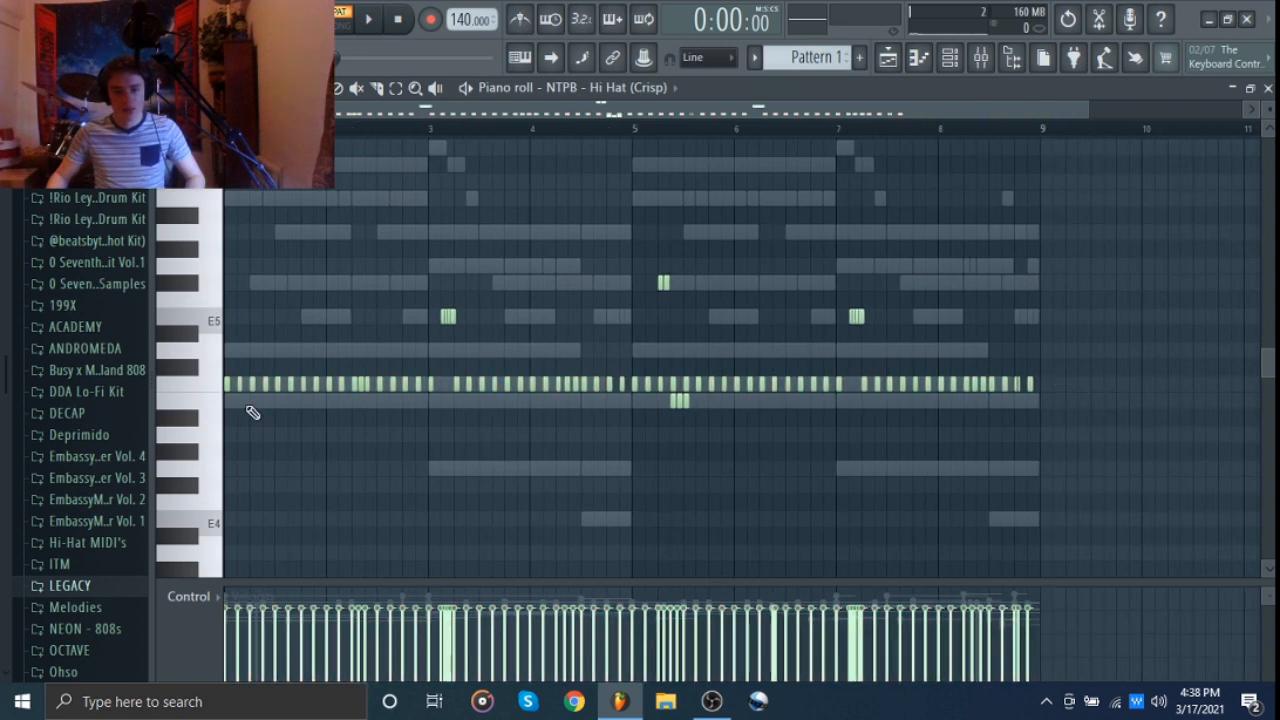
pyautogui.keyDown('ctrl'); pyautogui.scroll(2, 207, 408); pyautogui.keyUp('ctrl')
pyautogui.keyDown('ctrl'); pyautogui.scroll(3, 205, 408); pyautogui.keyUp('ctrl')
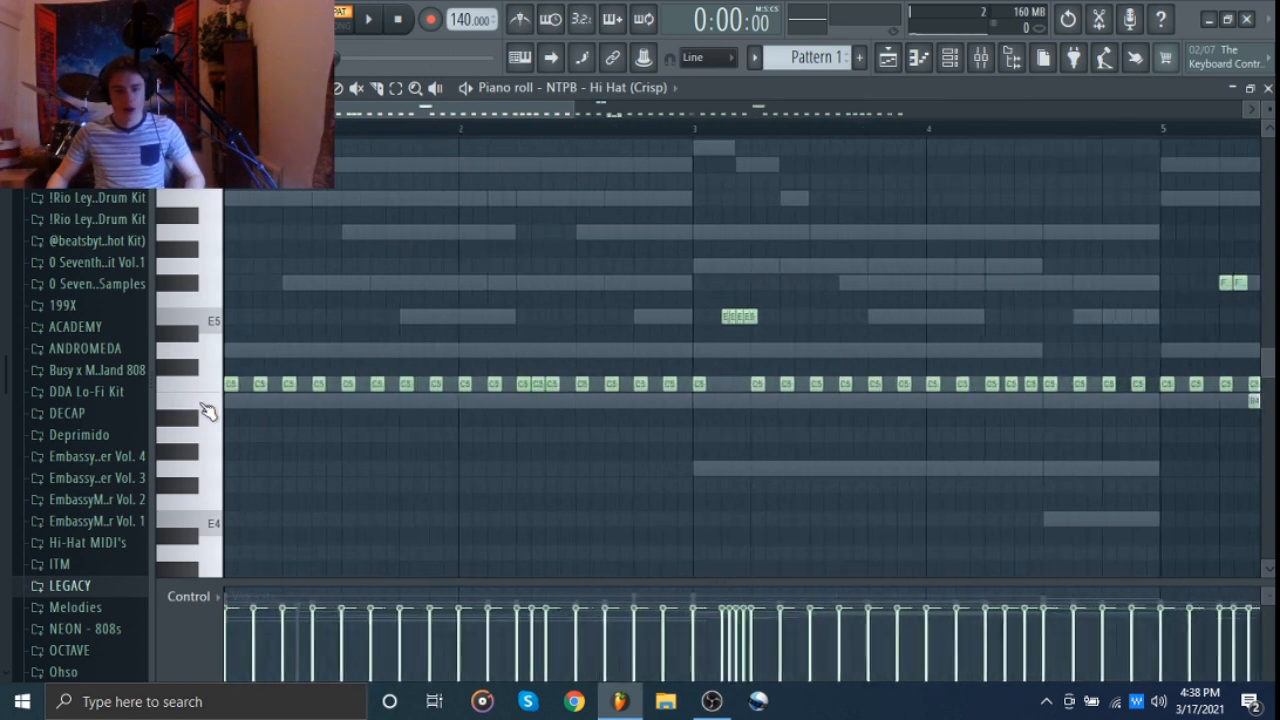
pyautogui.moveTo(250, 402); pyautogui.dragTo(660, 272)
pyautogui.keyDown('ctrl'); pyautogui.click(778, 270); pyautogui.keyUp('ctrl')
pyautogui.moveTo(829, 290); pyautogui.dragTo(527, 287)
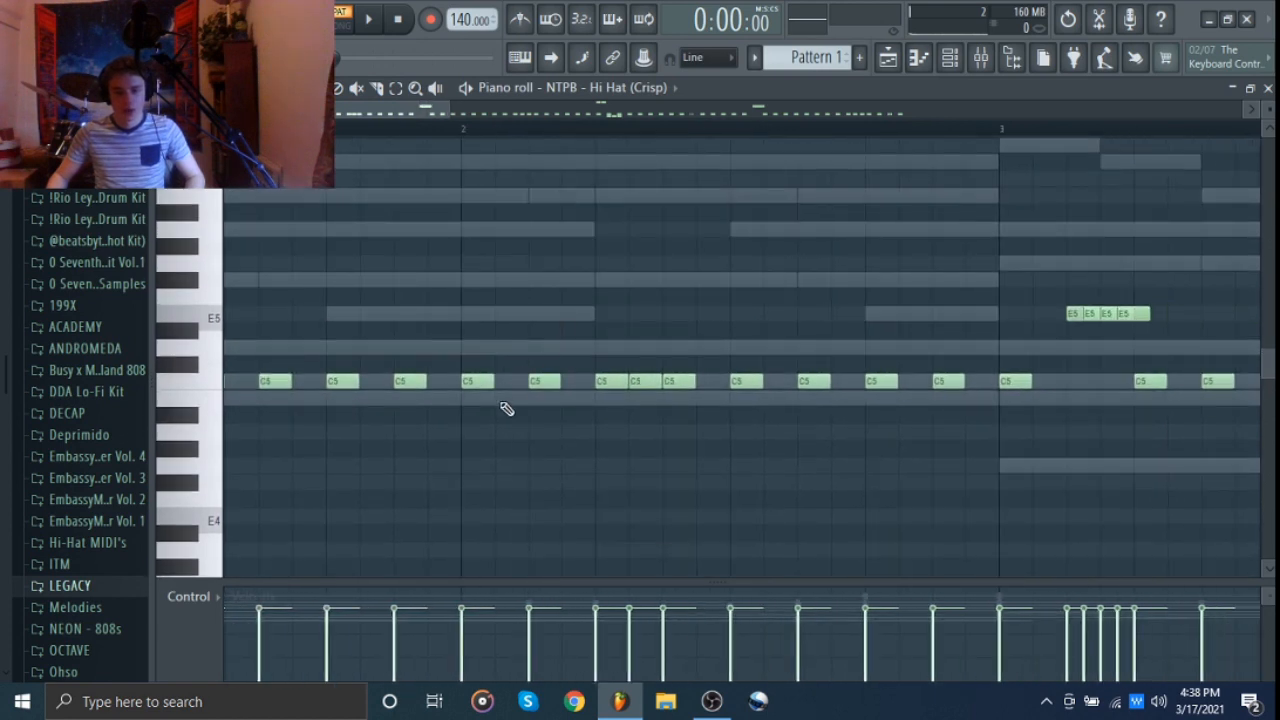
# Highlight the C5 hi-hats in bar 2, and check the note properties of the first note in its three-note group
pyautogui.moveTo(476, 420); pyautogui.dragTo(986, 290)
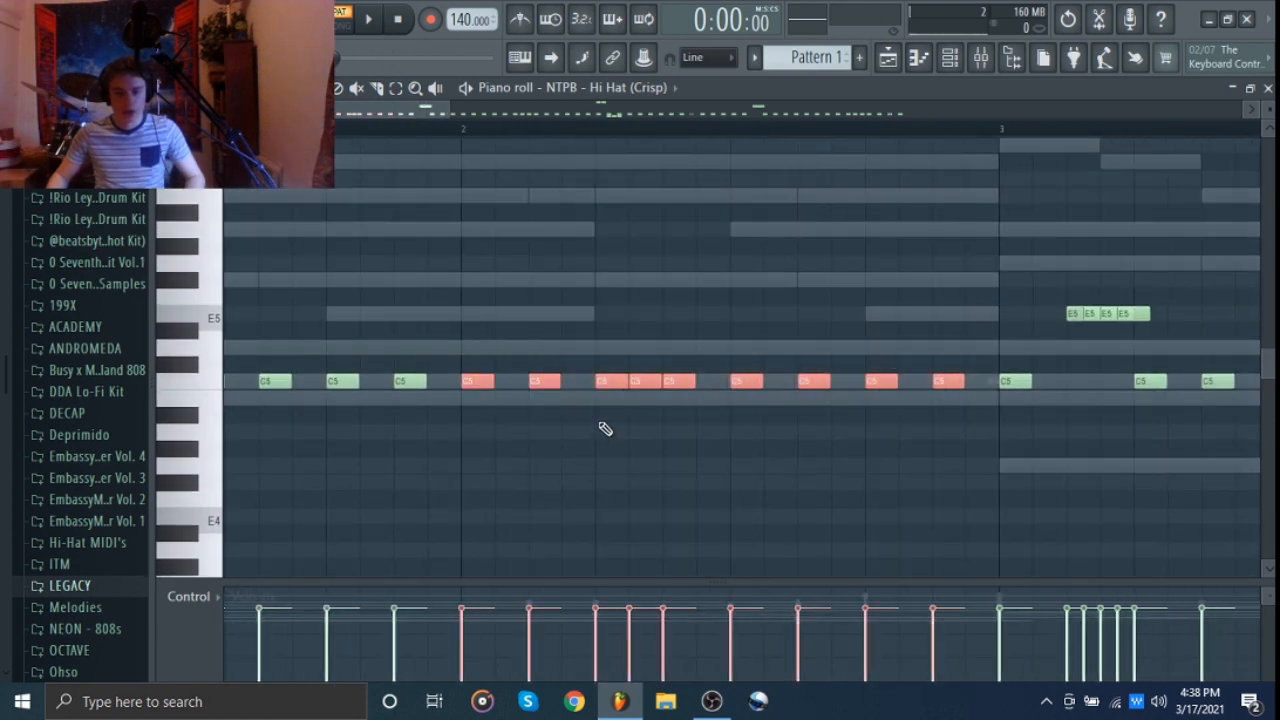
pyautogui.click(600, 397)
pyautogui.doubleClick(600, 381)
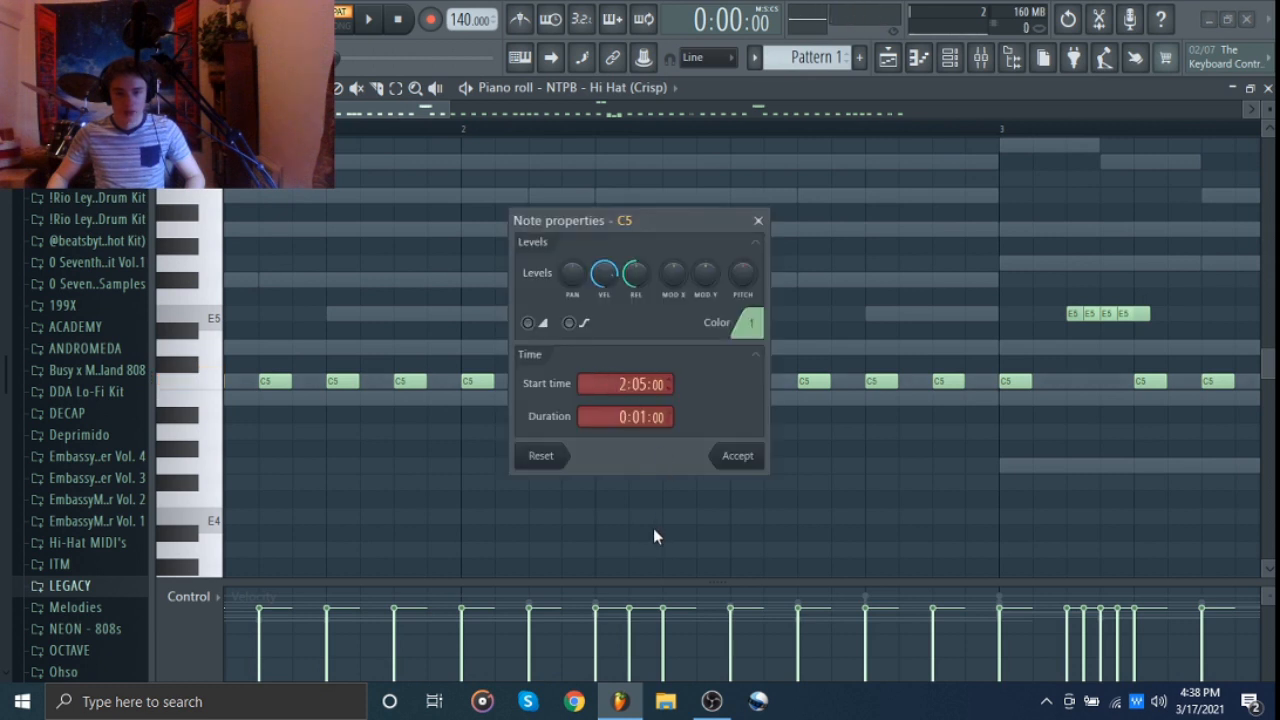
pyautogui.click(760, 222)
# Highlight the four C5 hi-hats that fall on the beats of bar 2, and clear the selection
pyautogui.moveTo(461, 411); pyautogui.dragTo(508, 325)
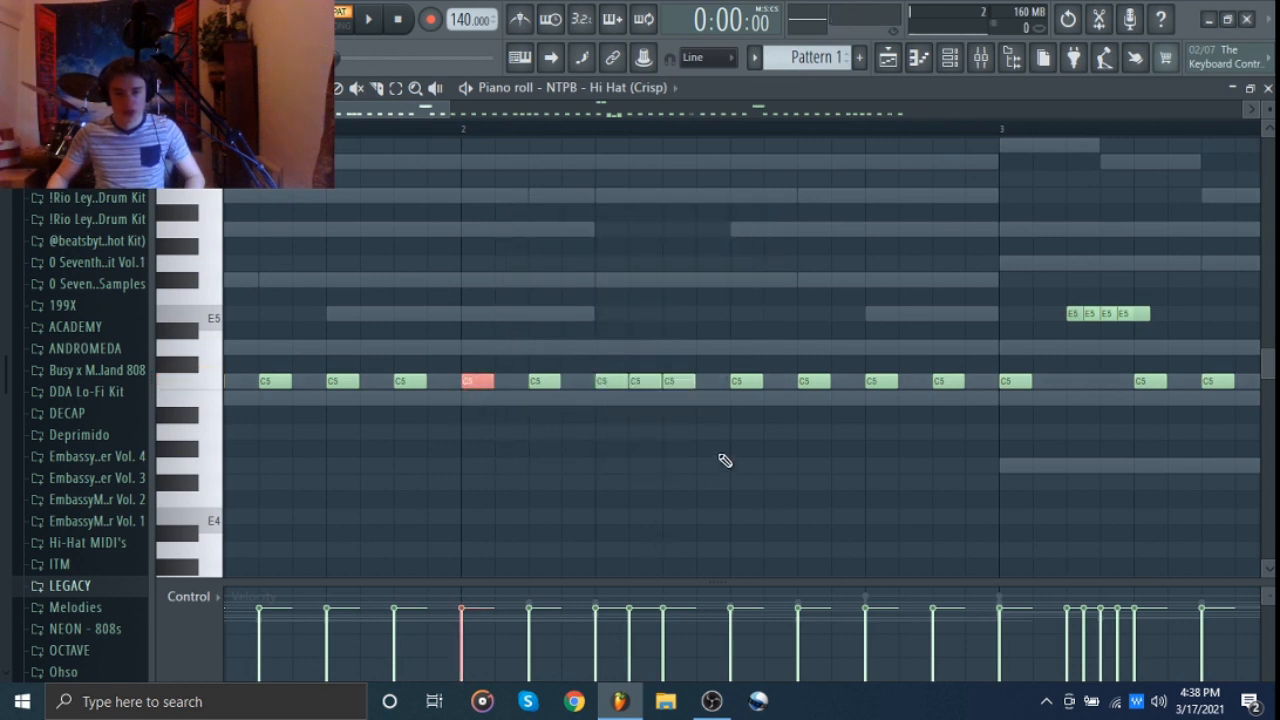
pyautogui.click(779, 320)
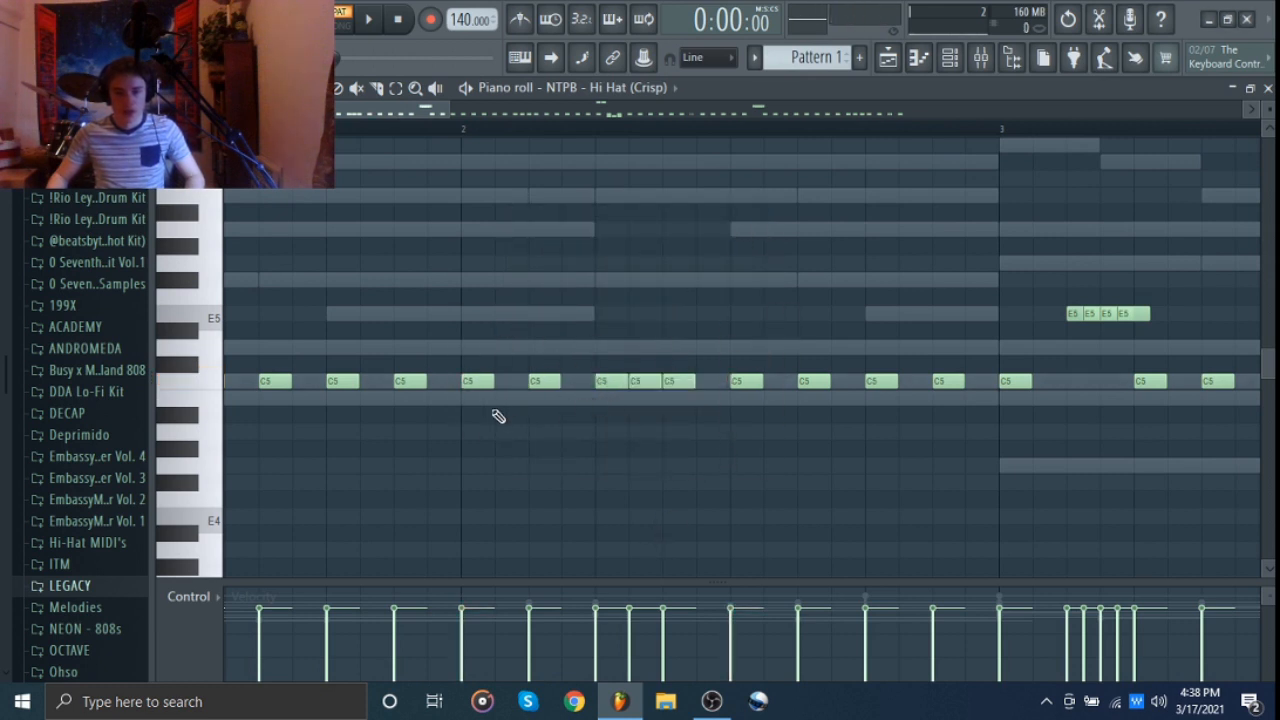
pyautogui.moveTo(476, 411); pyautogui.dragTo(510, 328)
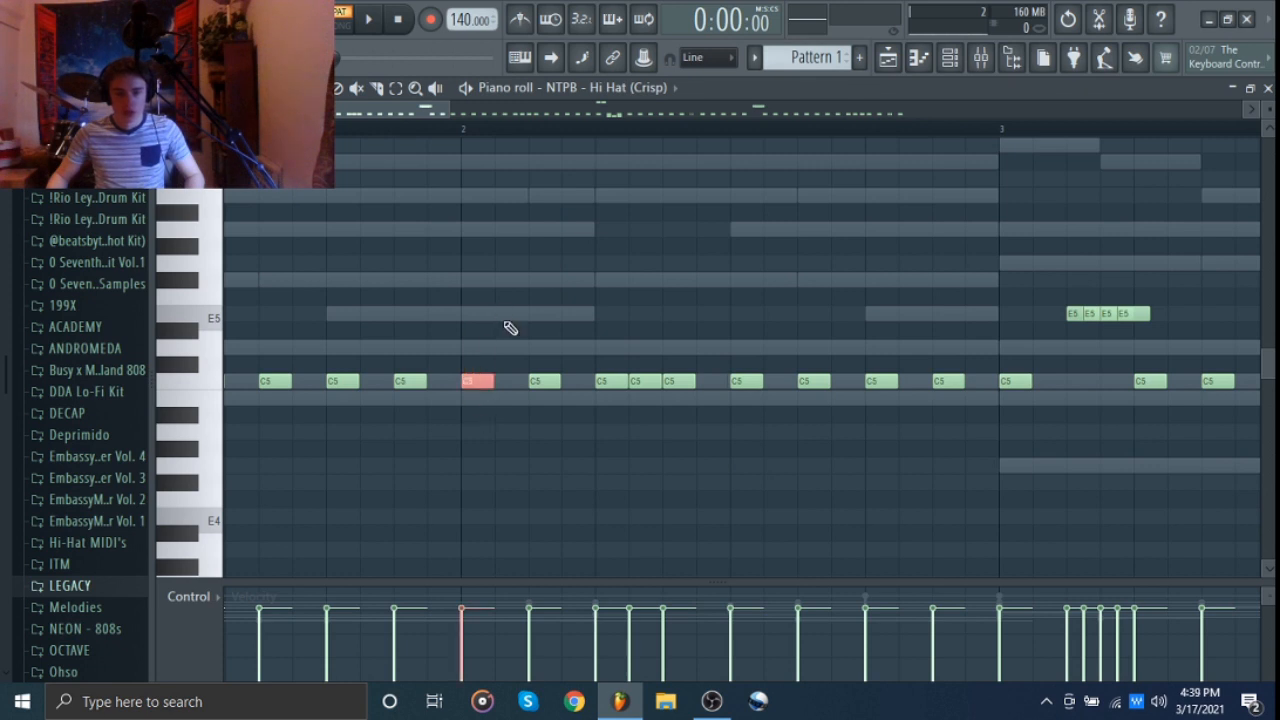
pyautogui.moveTo(597, 411); pyautogui.dragTo(634, 336)
pyautogui.moveTo(734, 414); pyautogui.dragTo(772, 345)
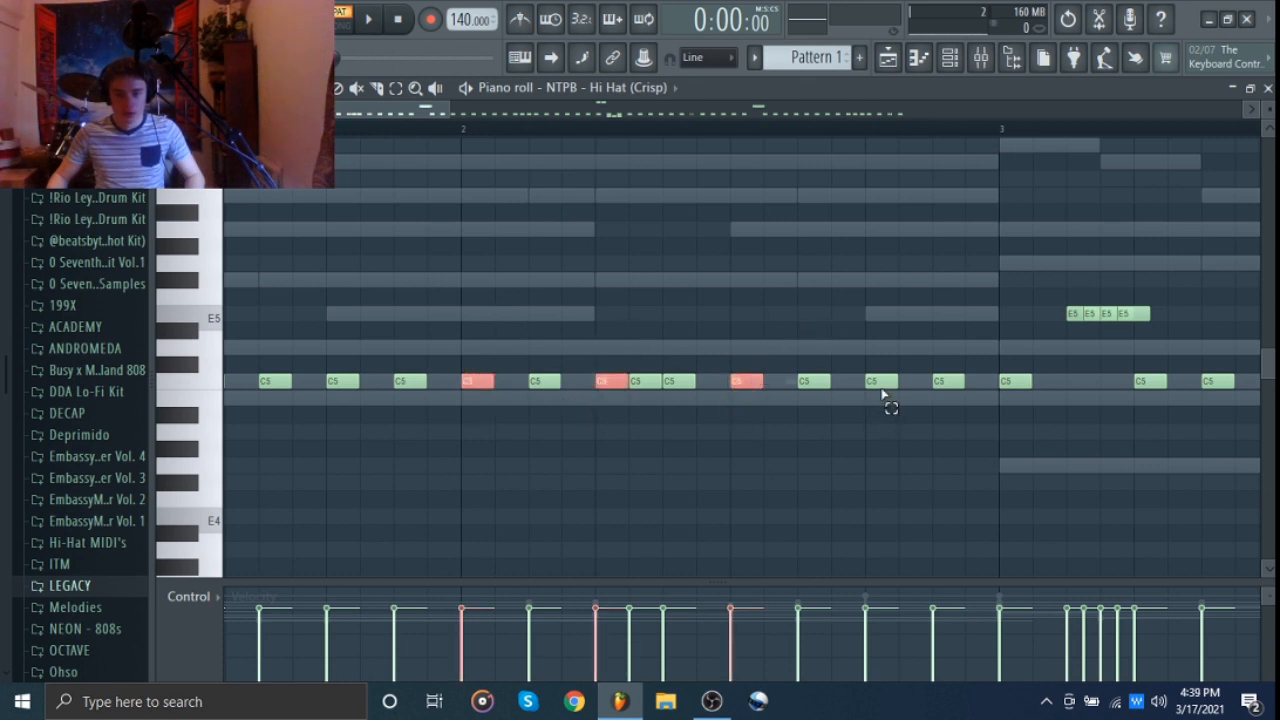
pyautogui.moveTo(879, 404); pyautogui.dragTo(910, 320)
pyautogui.click(814, 311)
# Audition the C5 hi-hat on beat 2 of bar 2 and the one just before it
pyautogui.click(604, 384)
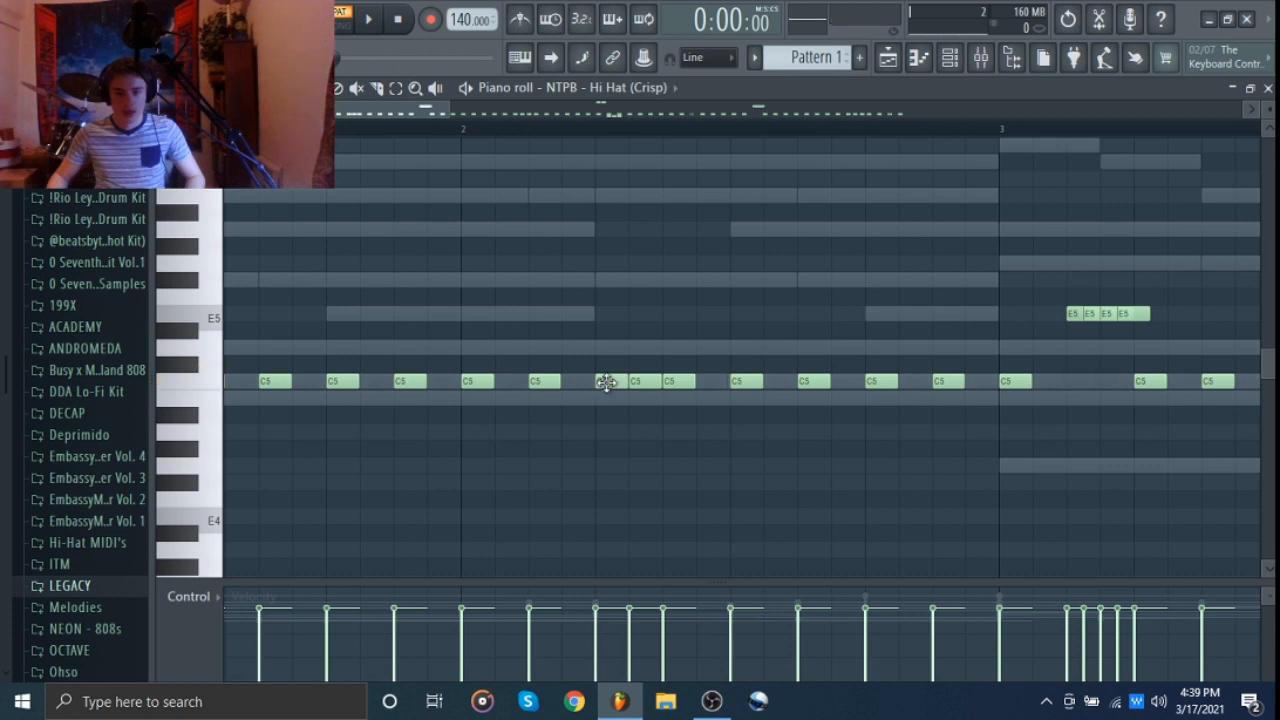
pyautogui.click(605, 384)
pyautogui.click(537, 384)
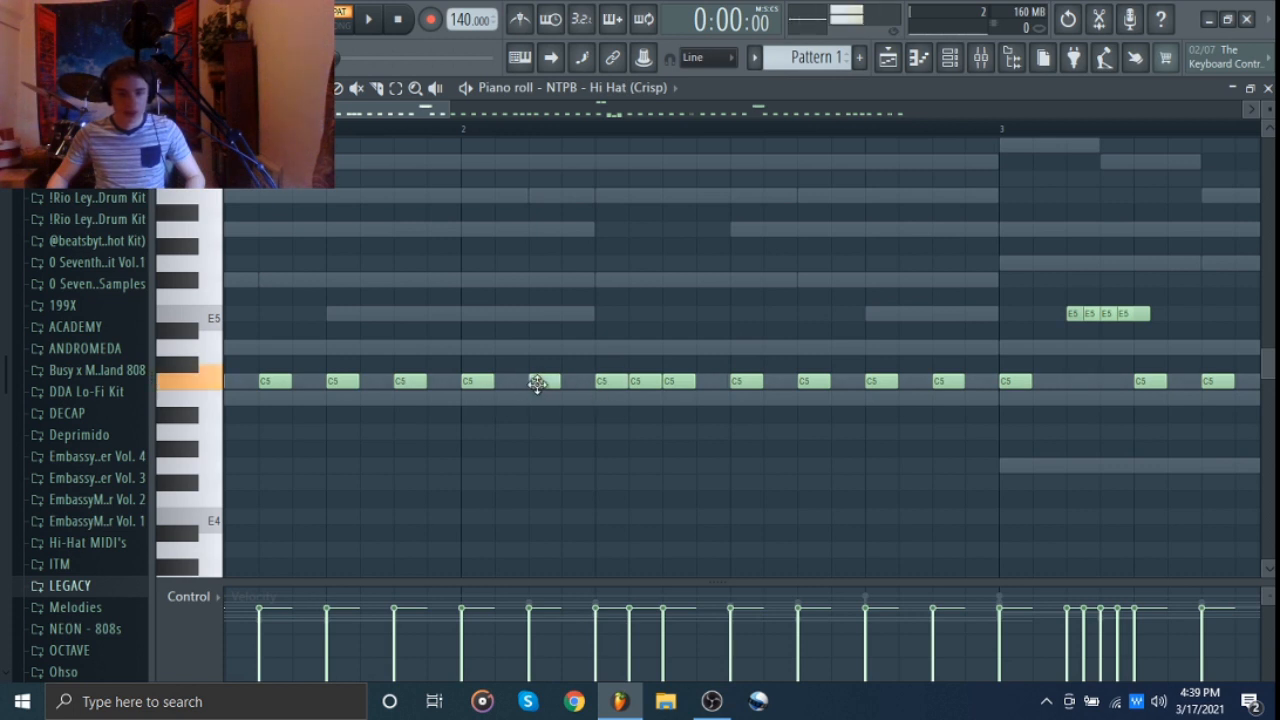
pyautogui.click(606, 383)
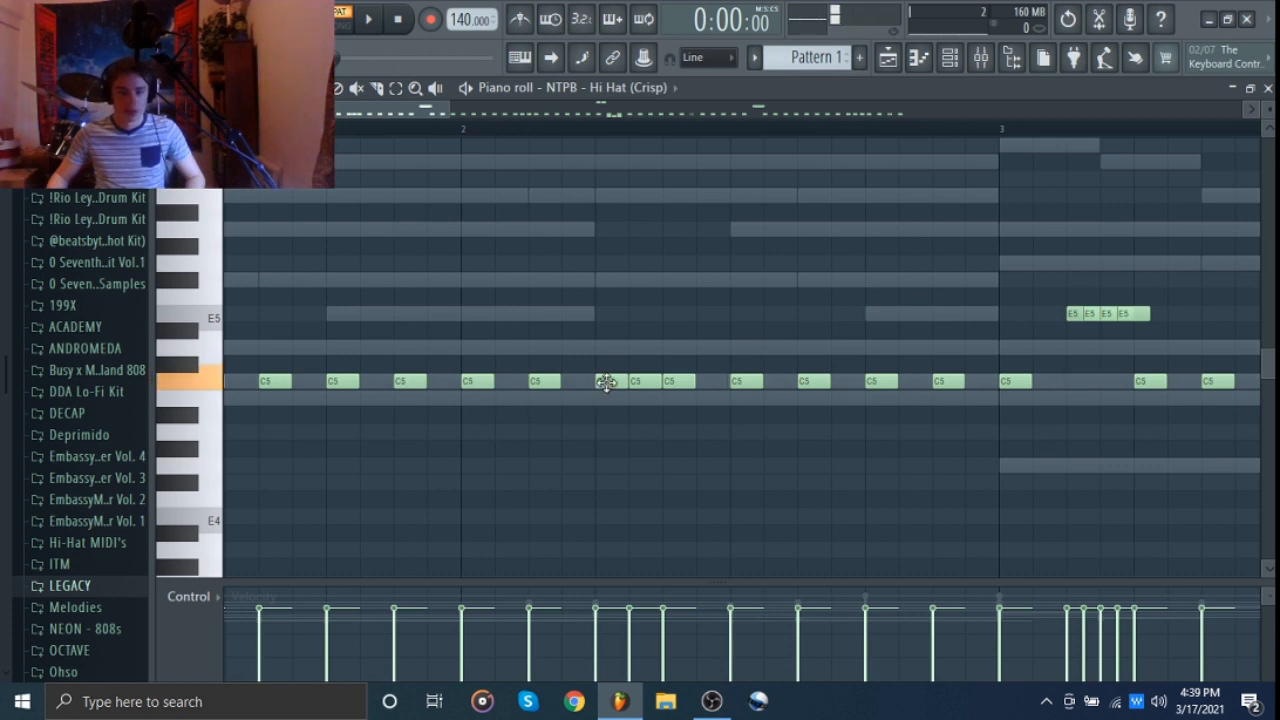
# Select the on-beat C5 hi-hats of bar 2 individually once more to show the beat accents, and deselect them
pyautogui.keyDown('ctrl'); pyautogui.click(478, 381); pyautogui.keyUp('ctrl')
pyautogui.keyDown('ctrl'); pyautogui.click(611, 381); pyautogui.keyUp('ctrl')
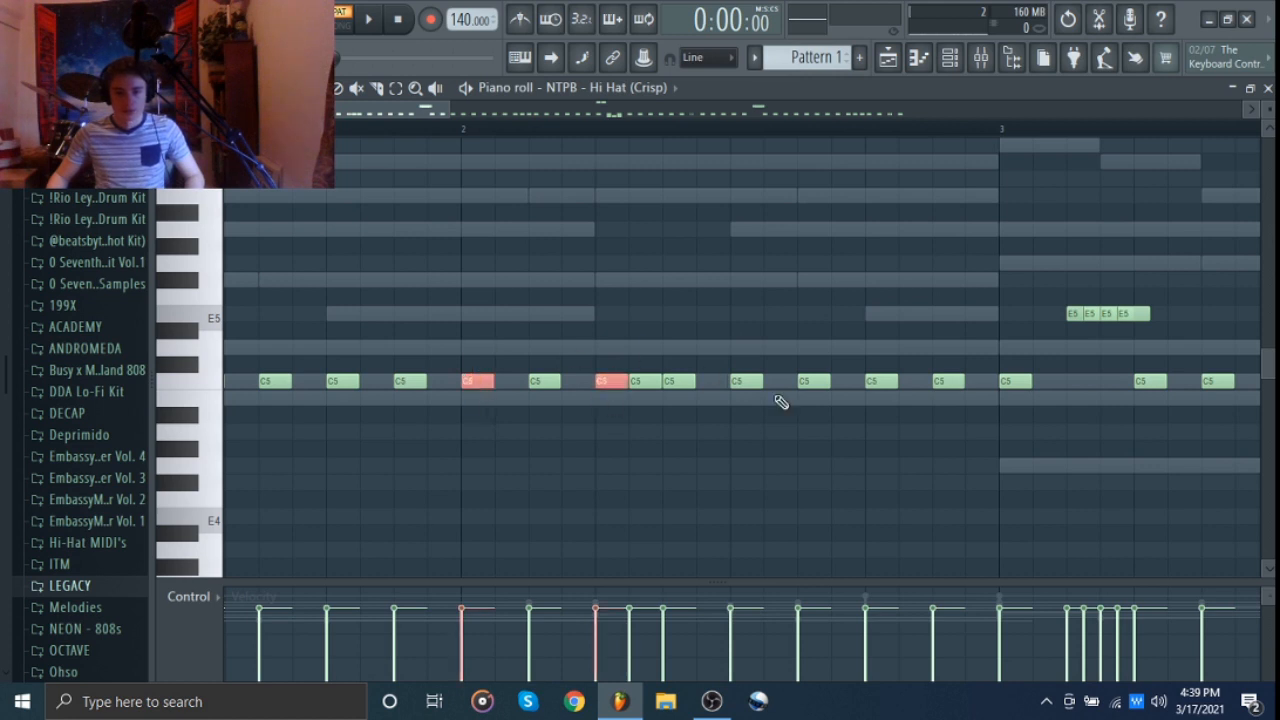
pyautogui.keyDown('ctrl'); pyautogui.click(746, 381); pyautogui.keyUp('ctrl')
pyautogui.keyDown('ctrl'); pyautogui.click(881, 381); pyautogui.keyUp('ctrl')
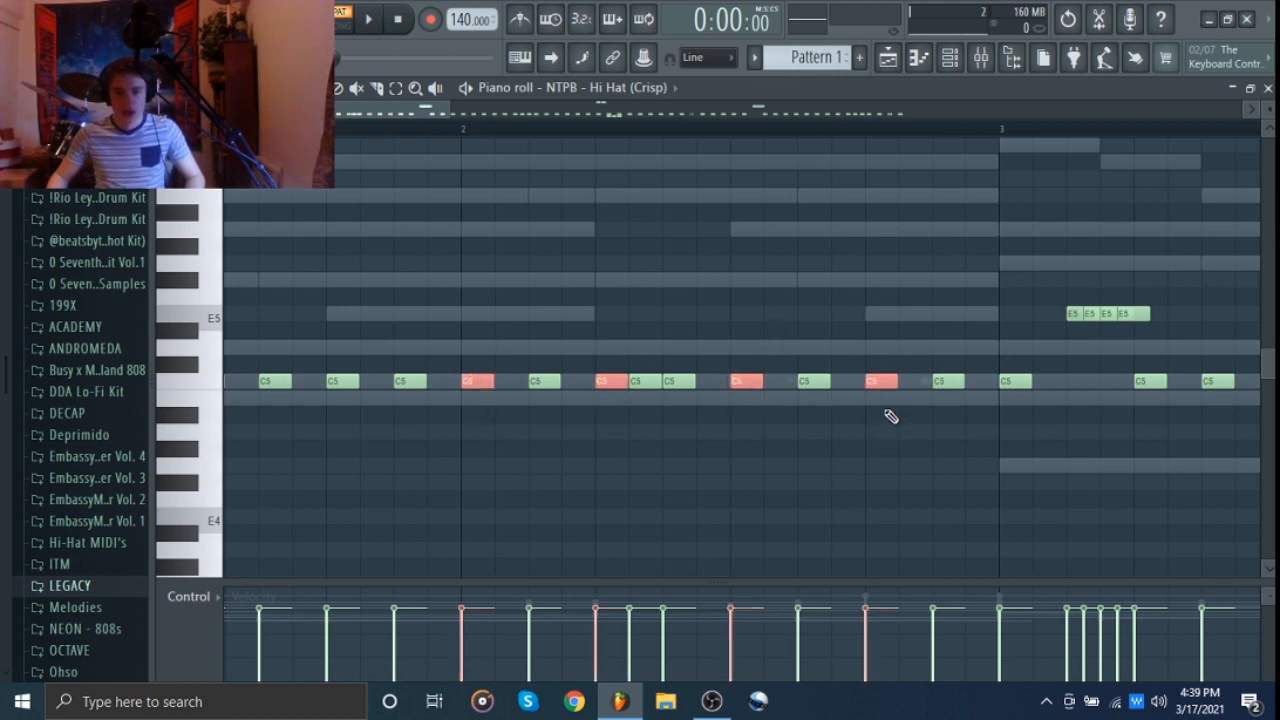
pyautogui.moveTo(891, 416); pyautogui.dragTo(830, 428)
pyautogui.click(690, 421)
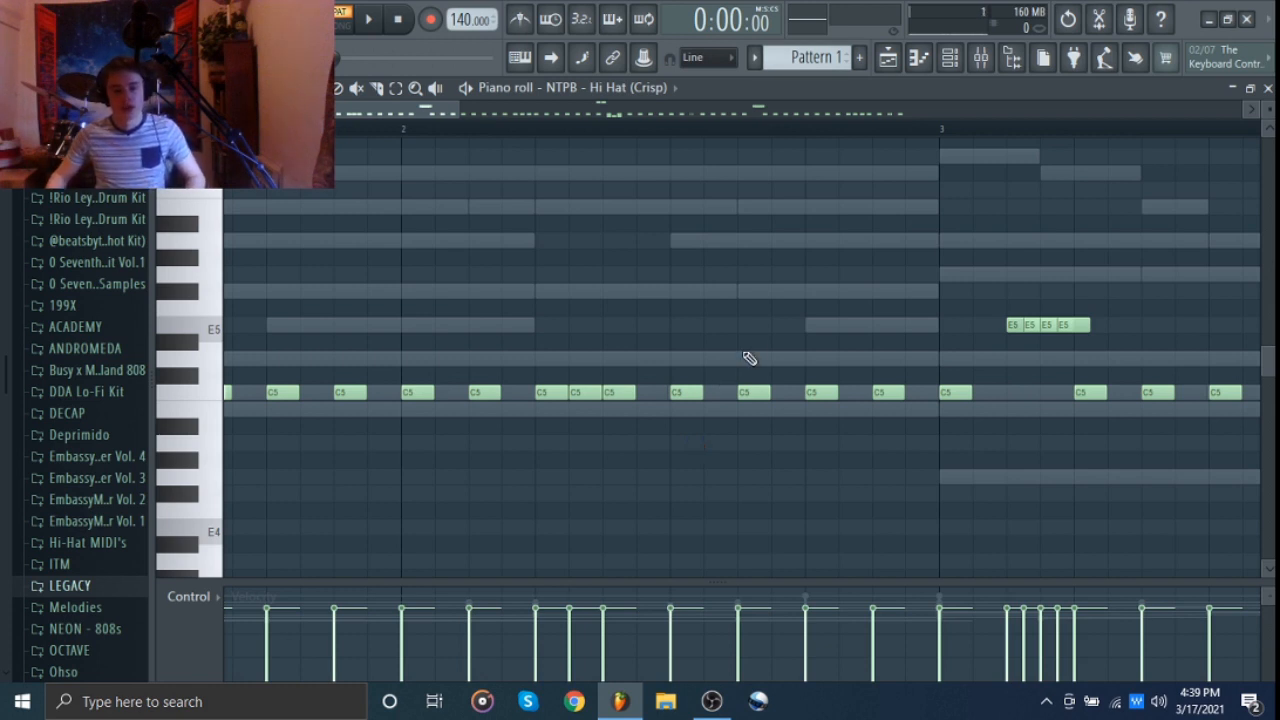
# Highlight the four-note E5 hi-hat roll in bar 3 and the C5 hi-hat that follows it, clearing the selection each time
pyautogui.moveTo(738, 330); pyautogui.dragTo(671, 326)
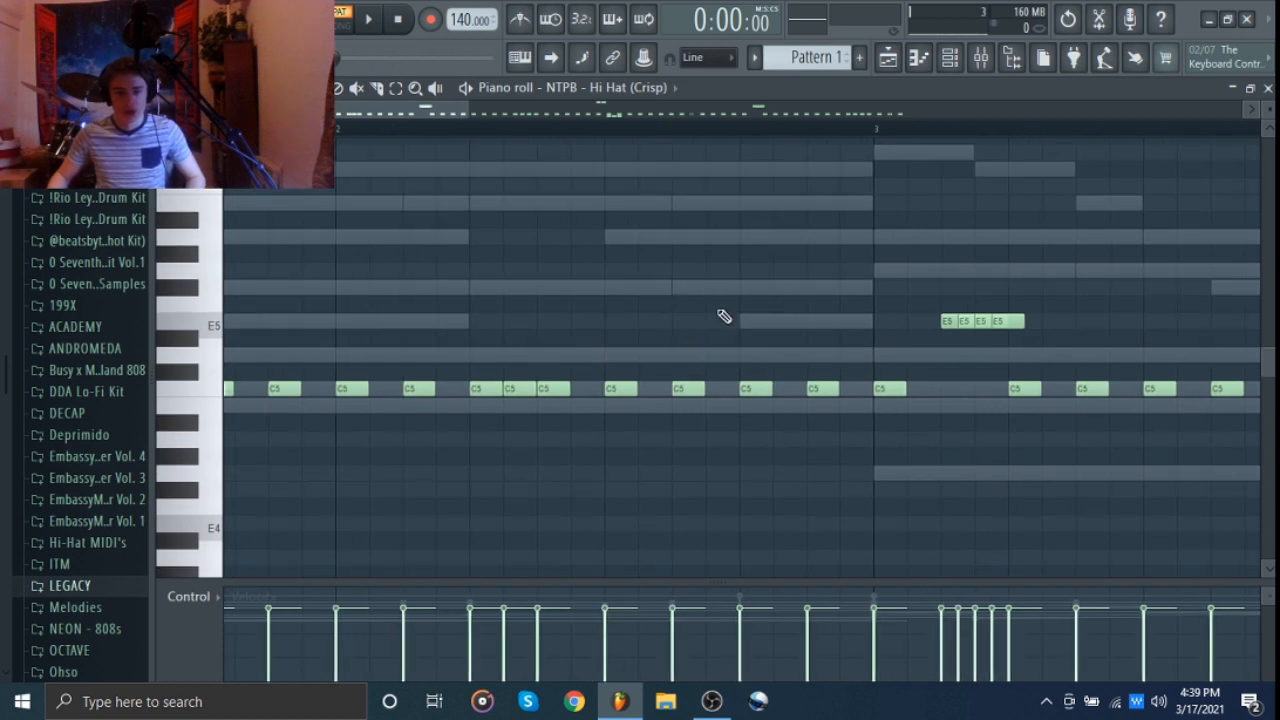
pyautogui.moveTo(1040, 243); pyautogui.dragTo(543, 142)
pyautogui.click(585, 135)
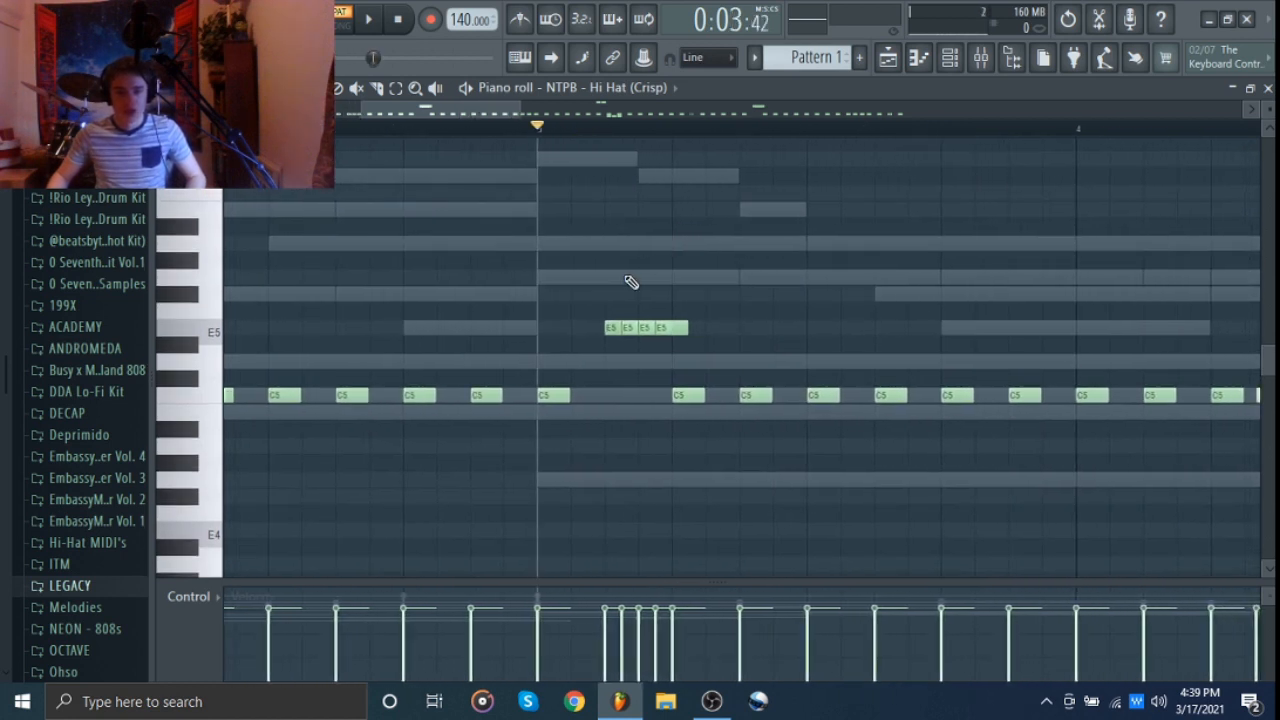
pyautogui.moveTo(589, 350); pyautogui.dragTo(744, 274)
pyautogui.rightClick(744, 274)
pyautogui.moveTo(669, 410); pyautogui.dragTo(706, 354)
pyautogui.rightClick(812, 319)
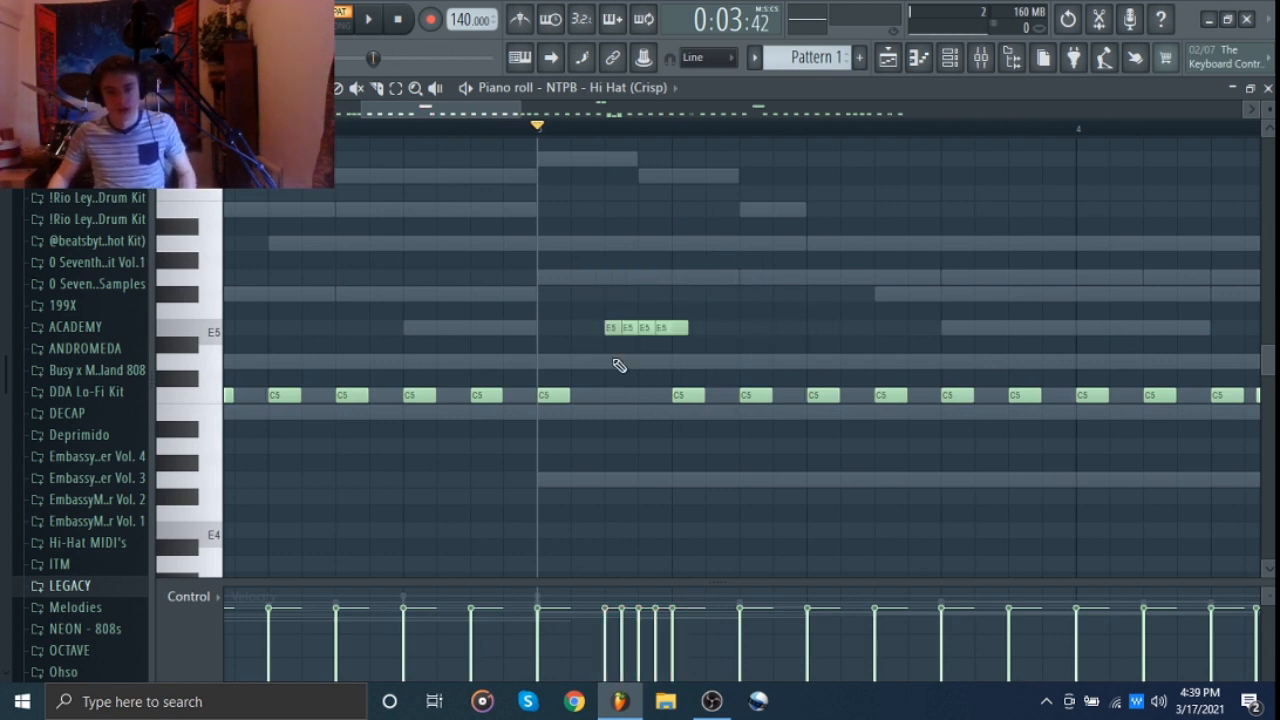
# Highlight the E5 roll of bar 3 again on its own, and deselect it
pyautogui.moveTo(594, 368); pyautogui.dragTo(690, 316)
pyautogui.scroll(2, 766, 266)
pyautogui.scroll(-5, 766, 266)
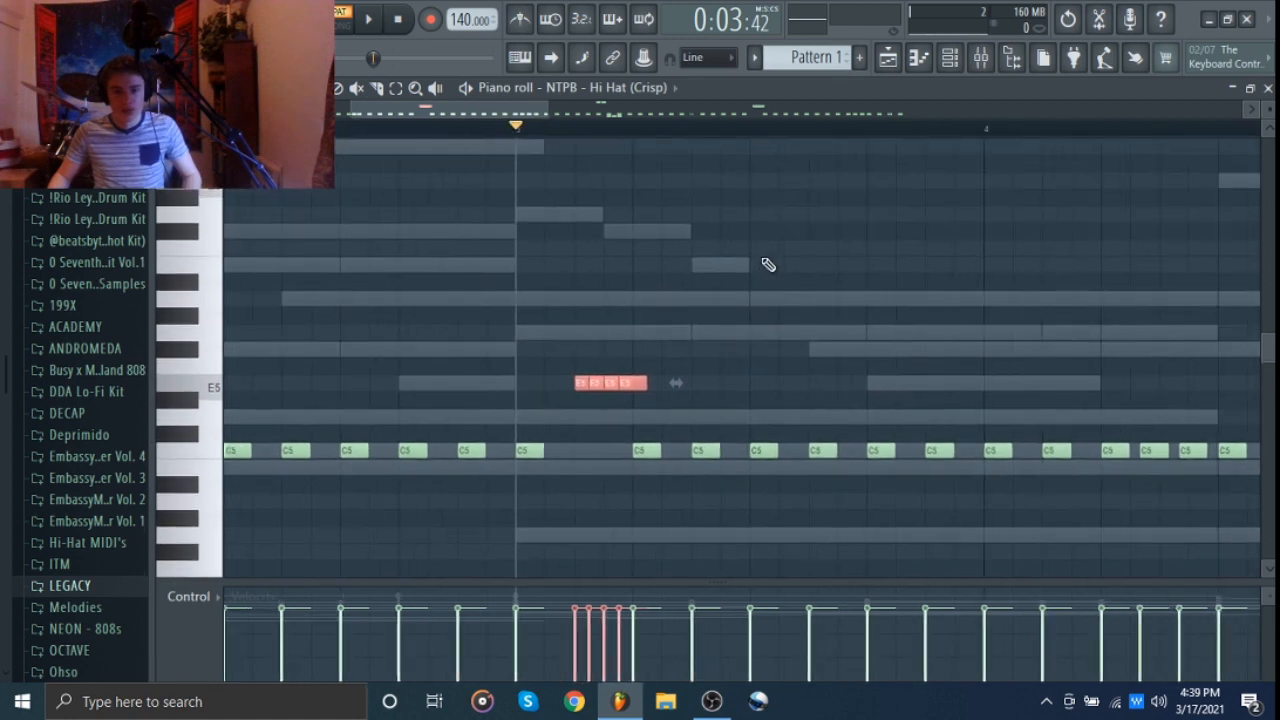
pyautogui.scroll(-4, 768, 264)
pyautogui.rightClick(766, 264)
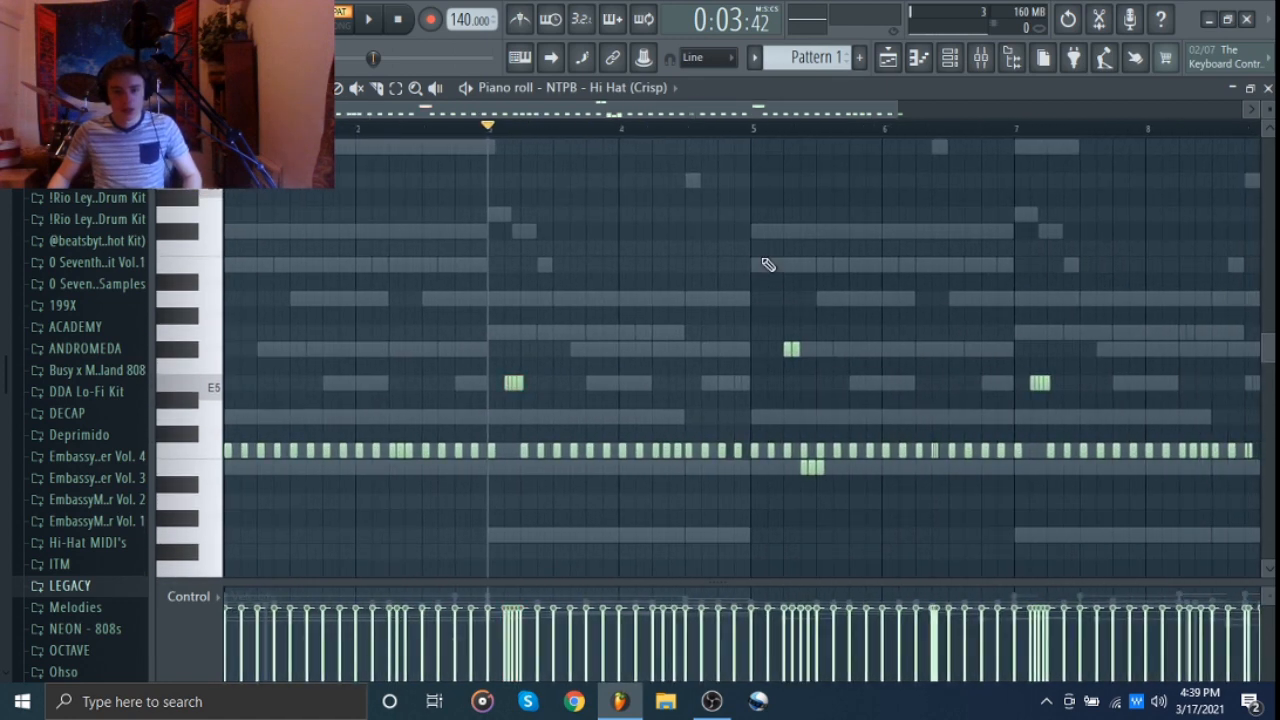
# Mark bars 1 and 2 as a time selection, mark bar 2 alone, clear the selection and return playback to the start
pyautogui.moveTo(500, 268); pyautogui.dragTo(648, 271)
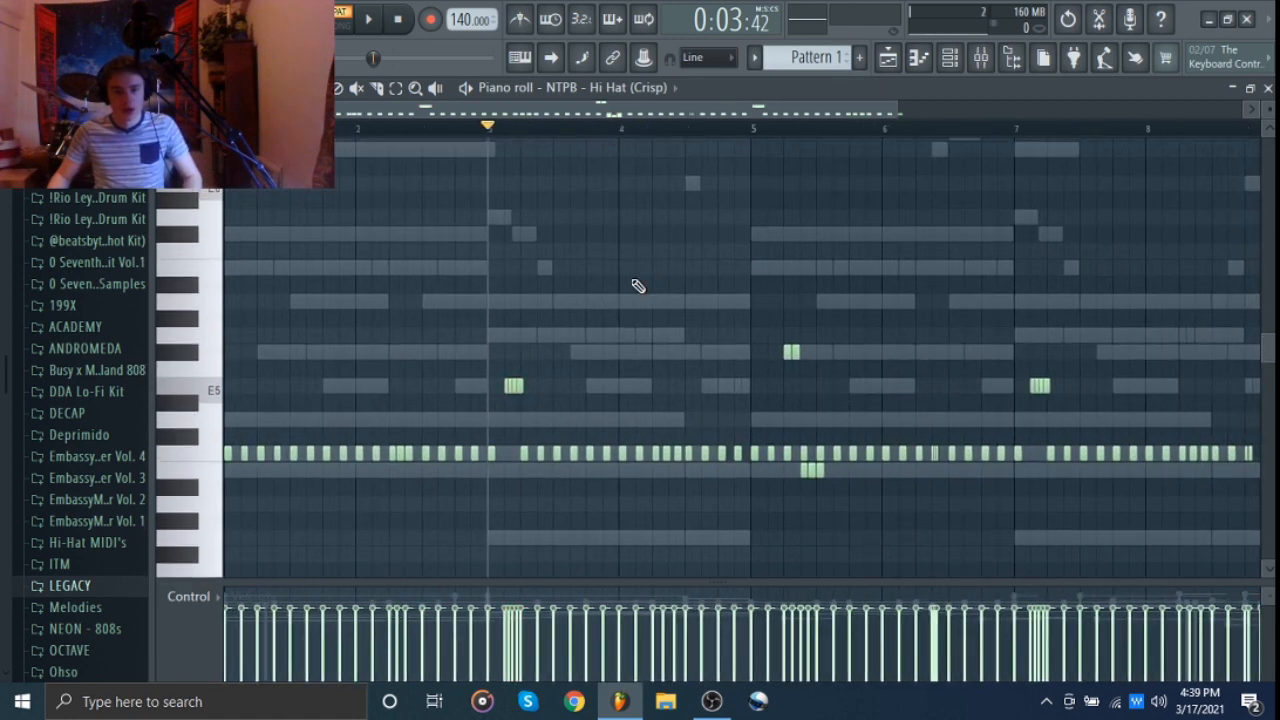
pyautogui.scroll(-2, 636, 286)
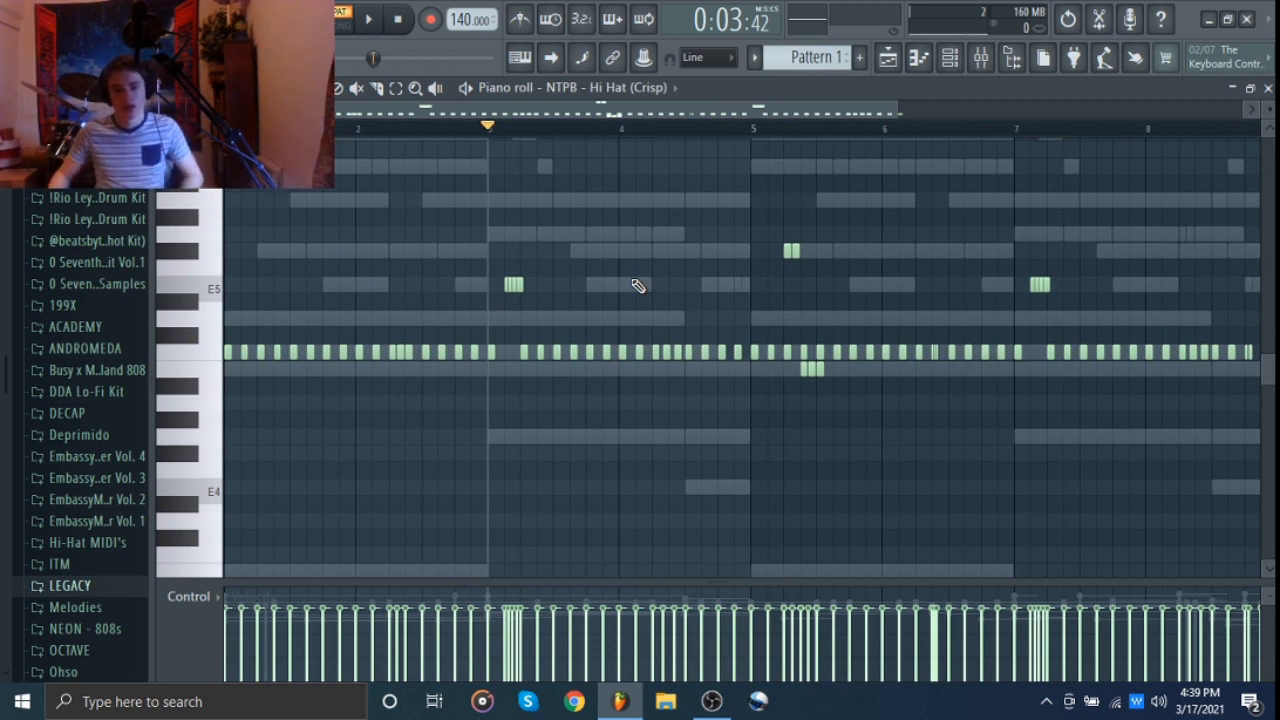
pyautogui.moveTo(490, 130); pyautogui.dragTo(226, 128)
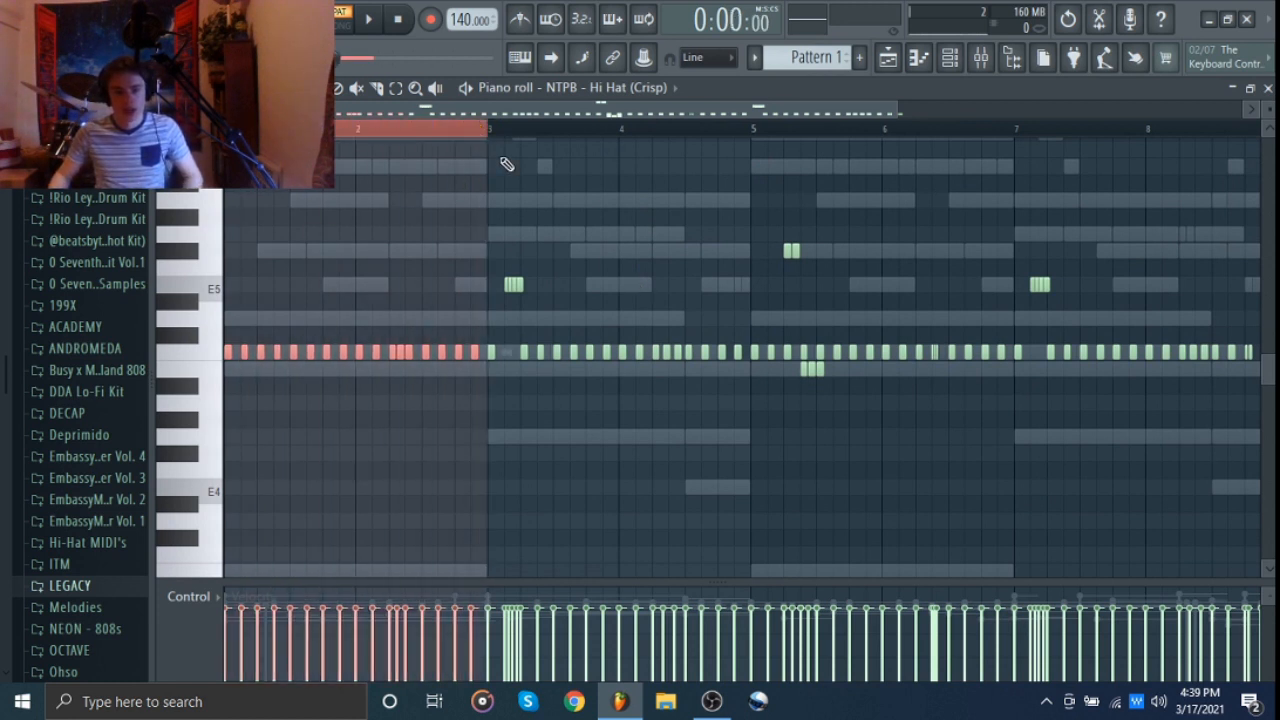
pyautogui.moveTo(474, 133); pyautogui.dragTo(348, 132)
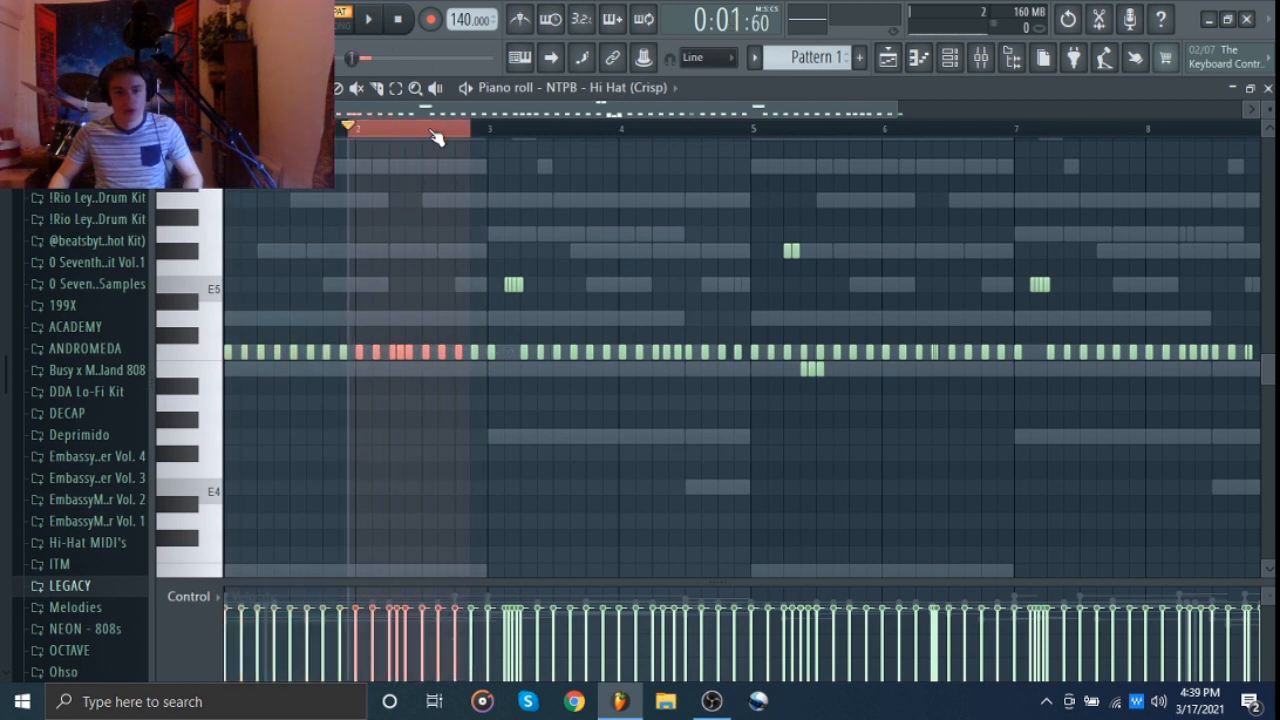
pyautogui.keyDown('ctrl'); pyautogui.click(502, 170); pyautogui.keyUp('ctrl')
pyautogui.click(403, 19)
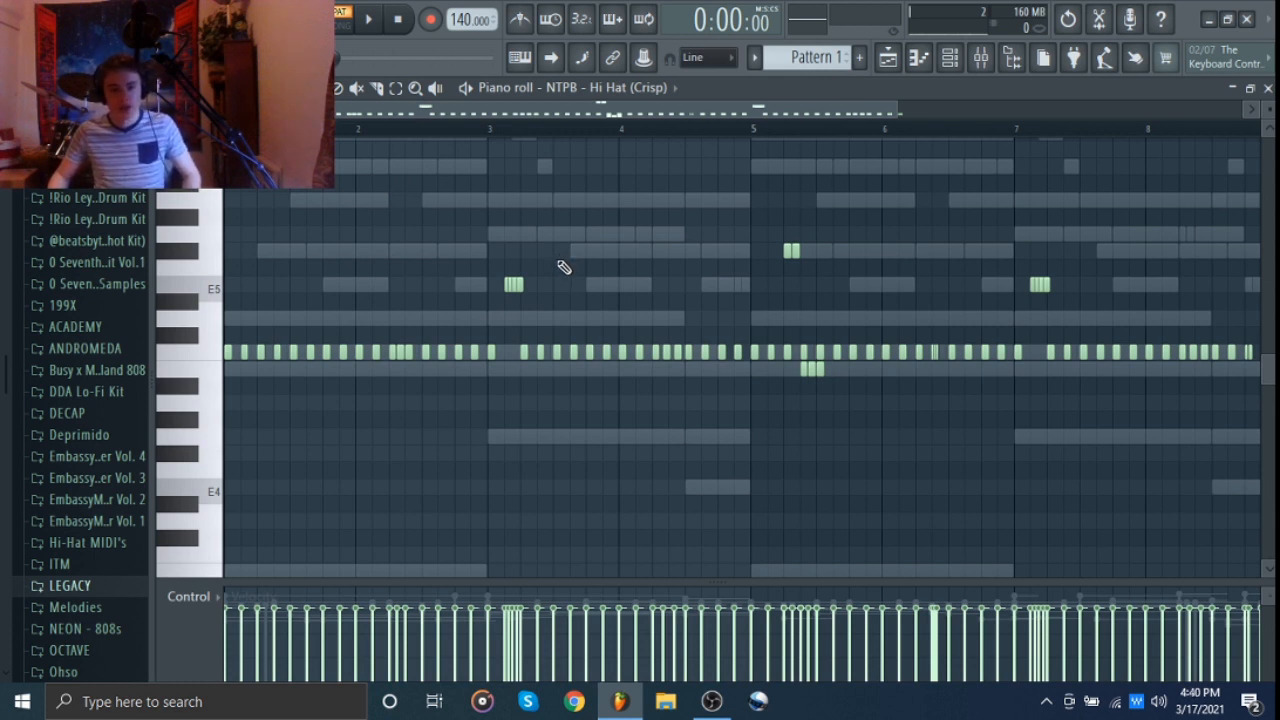
# Mark the time range of bars 1 and 2 once more, followed by bar 2, and remove the time selection
pyautogui.moveTo(490, 130); pyautogui.dragTo(250, 130)
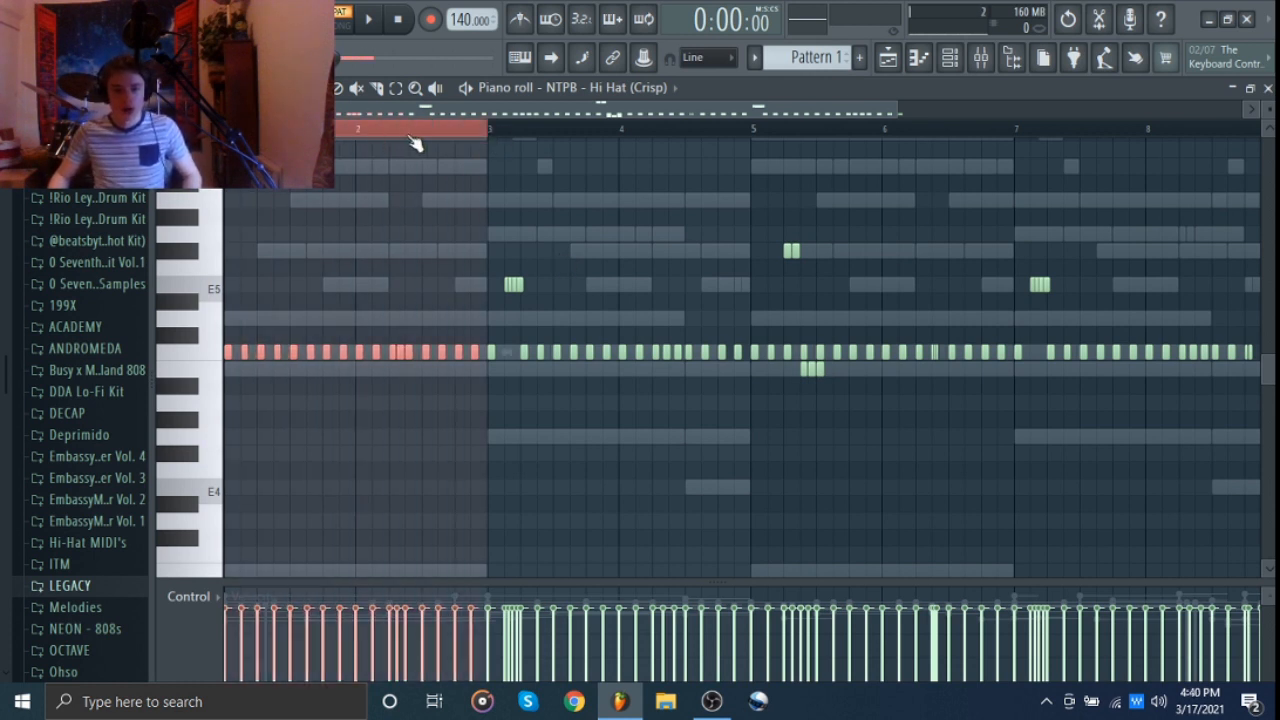
pyautogui.moveTo(480, 130); pyautogui.dragTo(357, 140)
pyautogui.hotkey('ctrl', 'd')
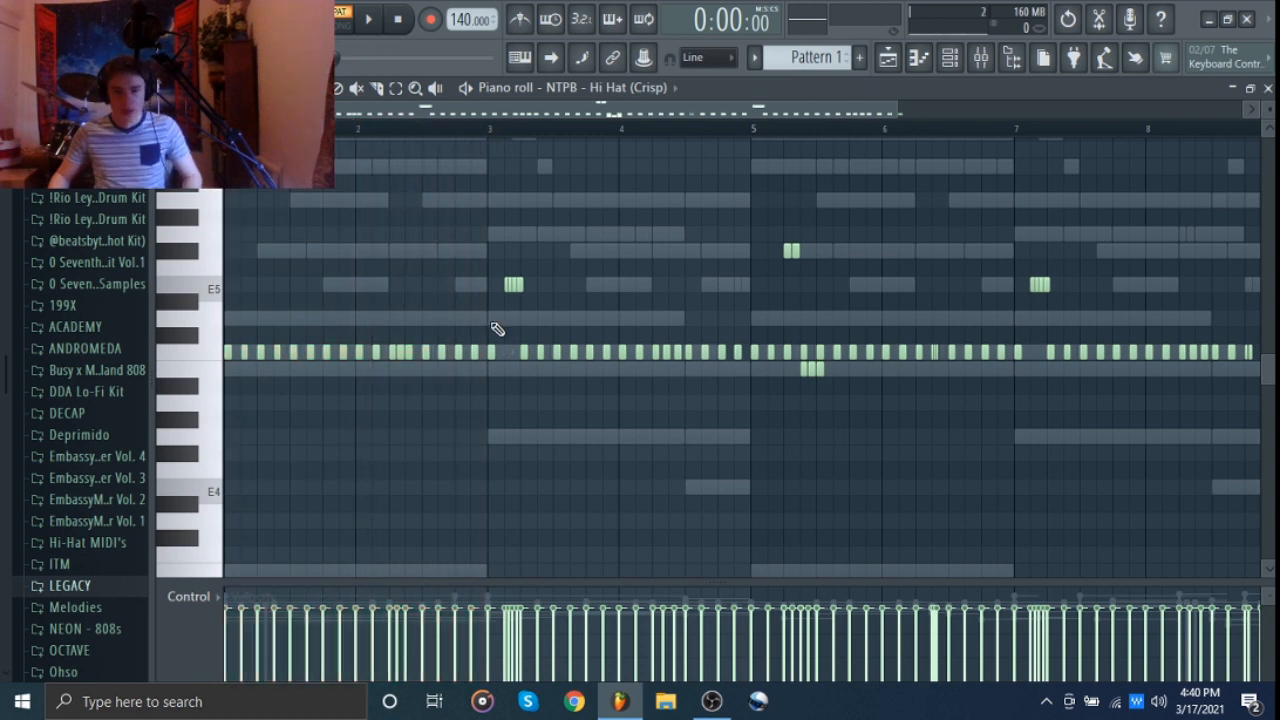
# Highlight the pitched-up E5 roll at the start of bar 3 in close view, and clear the selection
pyautogui.scroll(3, 523, 340)
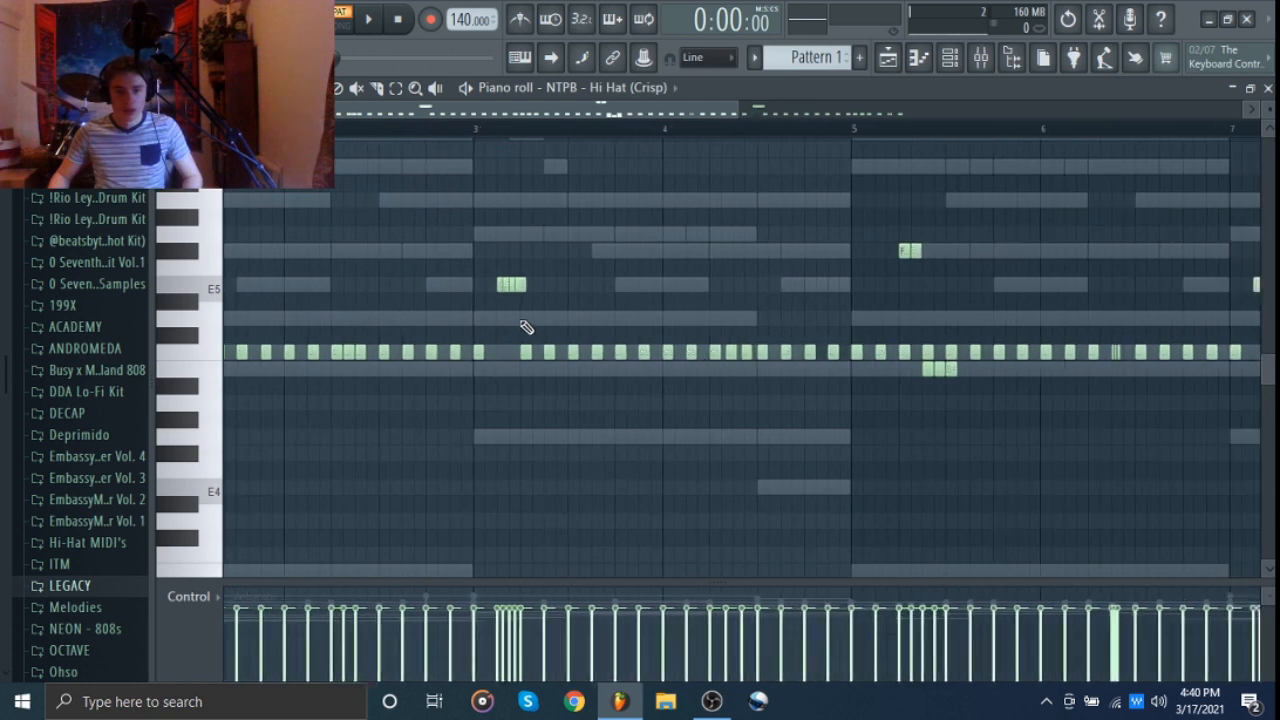
pyautogui.scroll(2, 494, 312)
pyautogui.moveTo(462, 318); pyautogui.dragTo(680, 201)
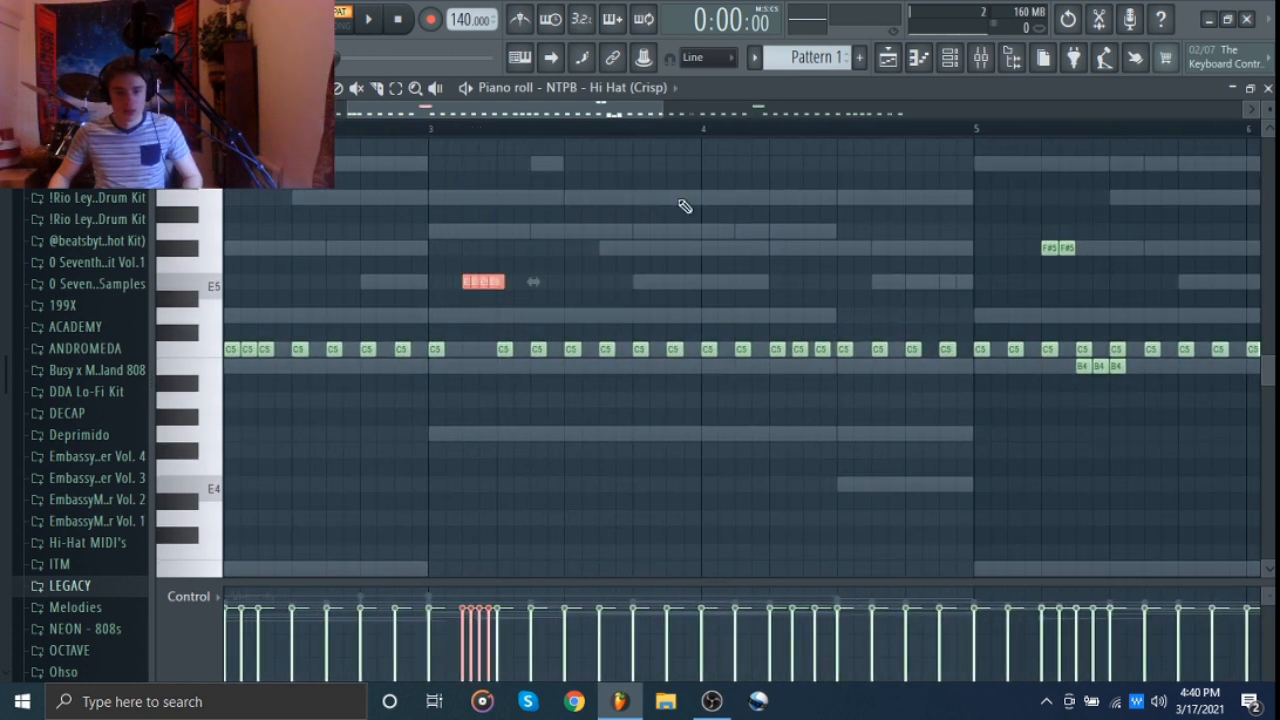
pyautogui.hotkey('ctrl', 'd')
pyautogui.scroll(-2, 474, 220)
pyautogui.moveTo(534, 228); pyautogui.dragTo(1010, 259)
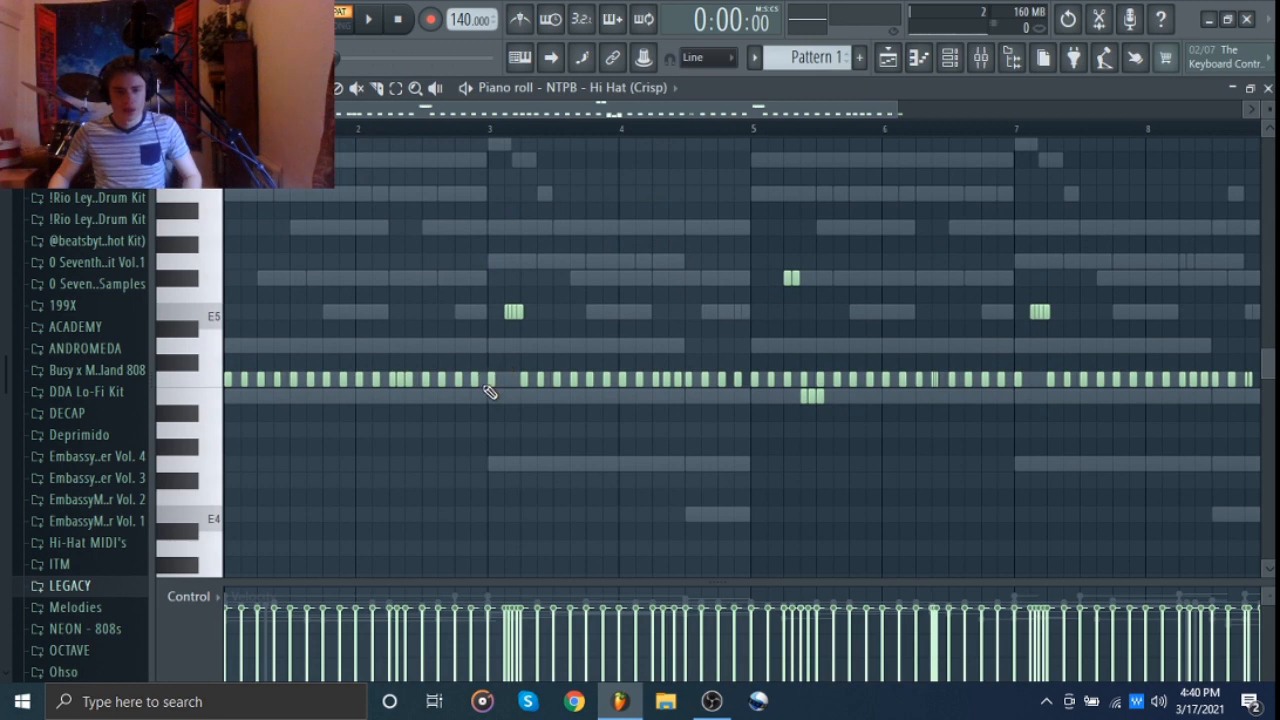
# Highlight the hi-hats of bars 1 and 2 and those of bars 3 and 4 in turn, clearing each selection
pyautogui.moveTo(484, 386); pyautogui.dragTo(186, 415)
pyautogui.scroll(4, 186, 415)
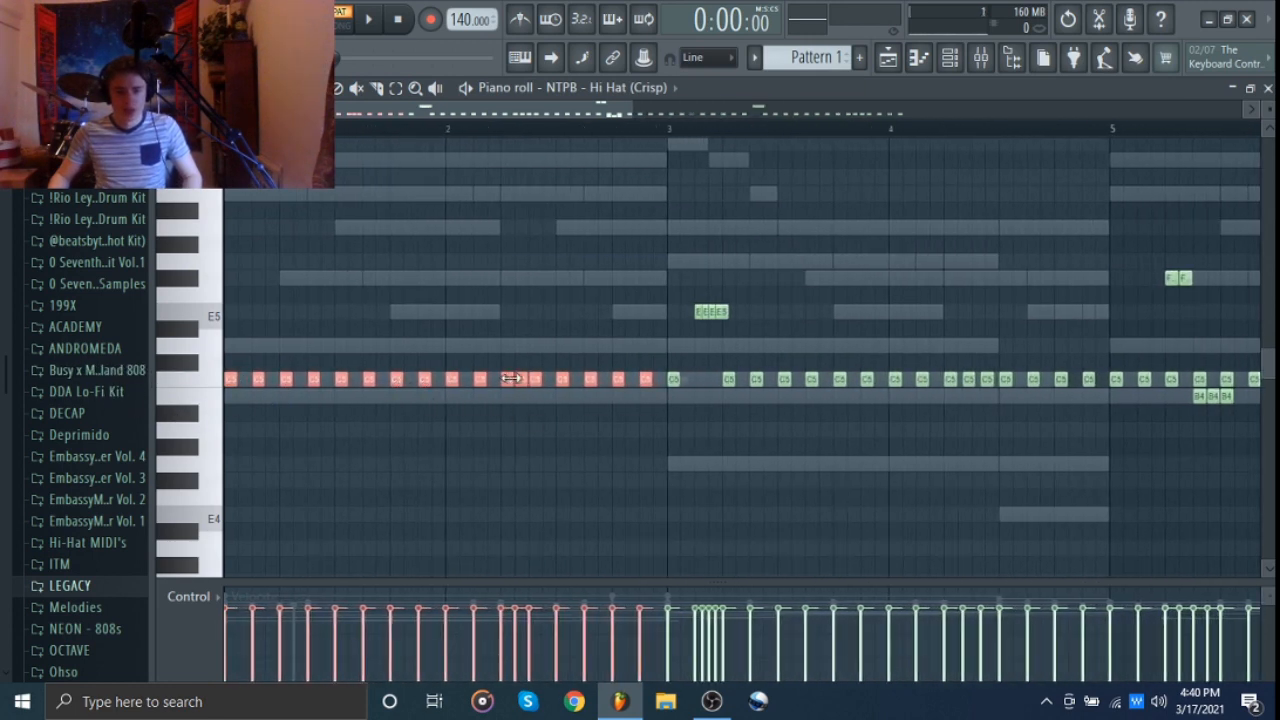
pyautogui.rightClick(562, 327)
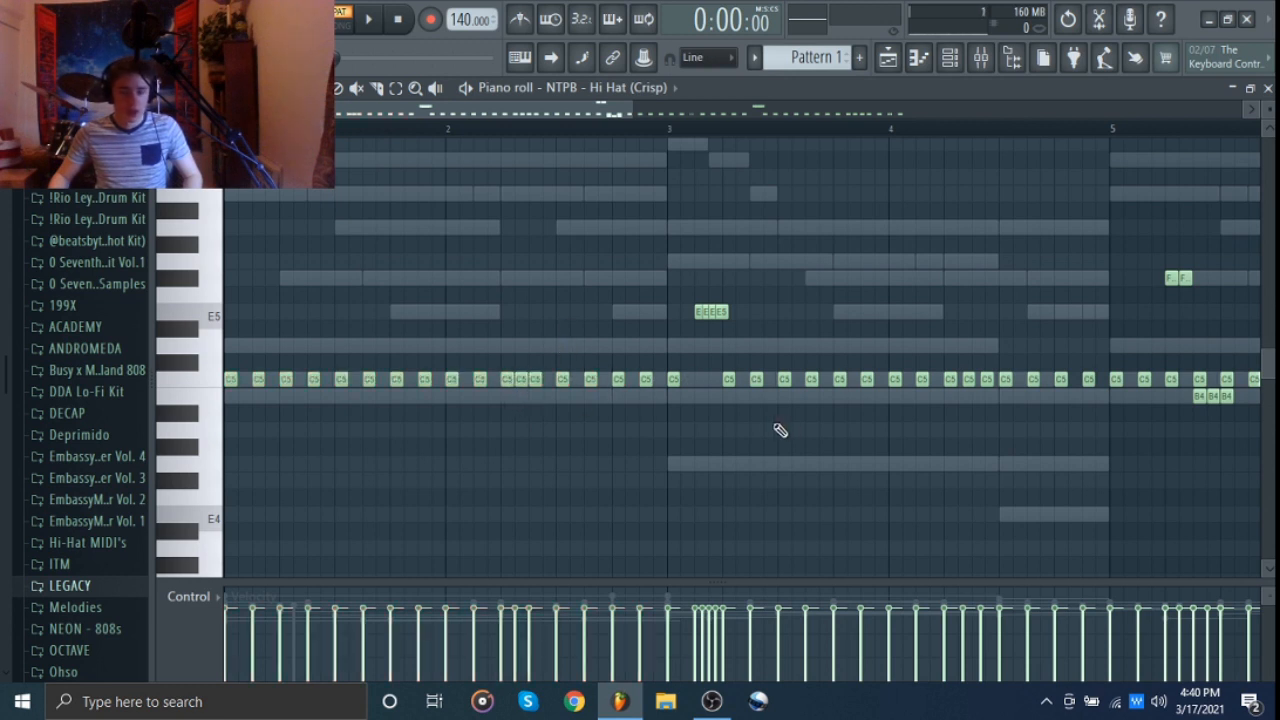
pyautogui.hscroll(2, 660, 356)
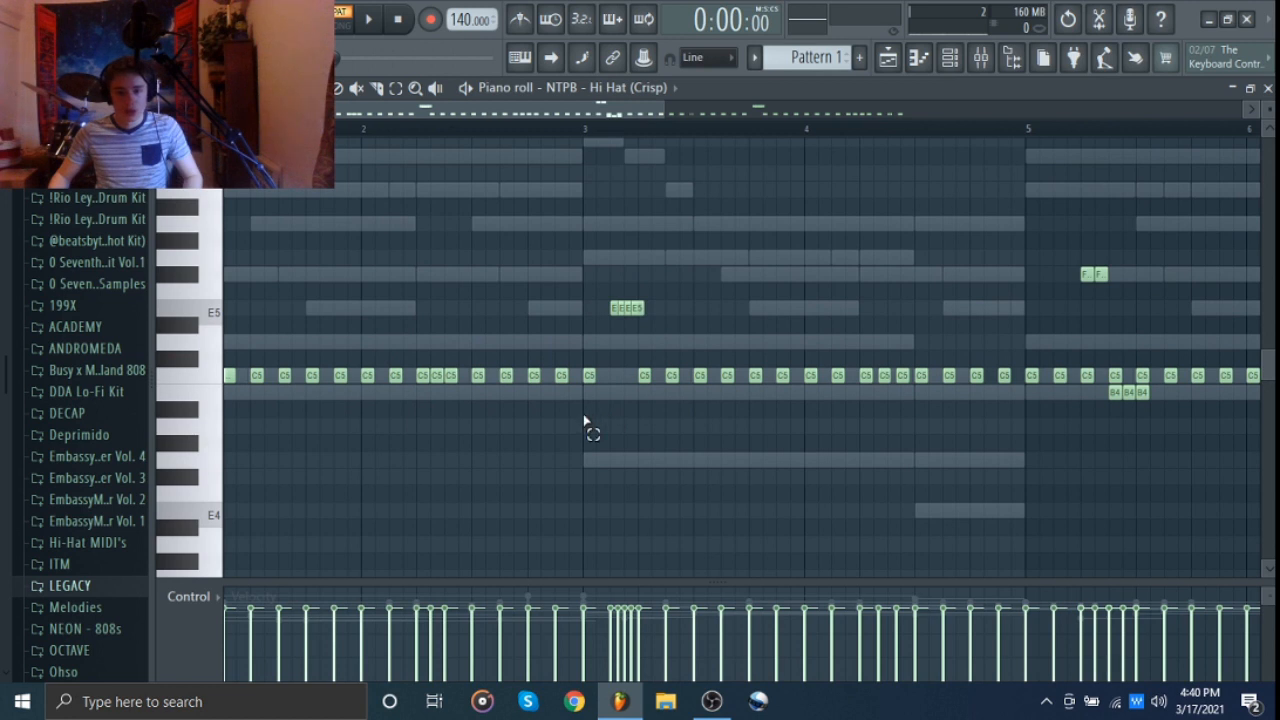
pyautogui.moveTo(585, 420); pyautogui.dragTo(1024, 253)
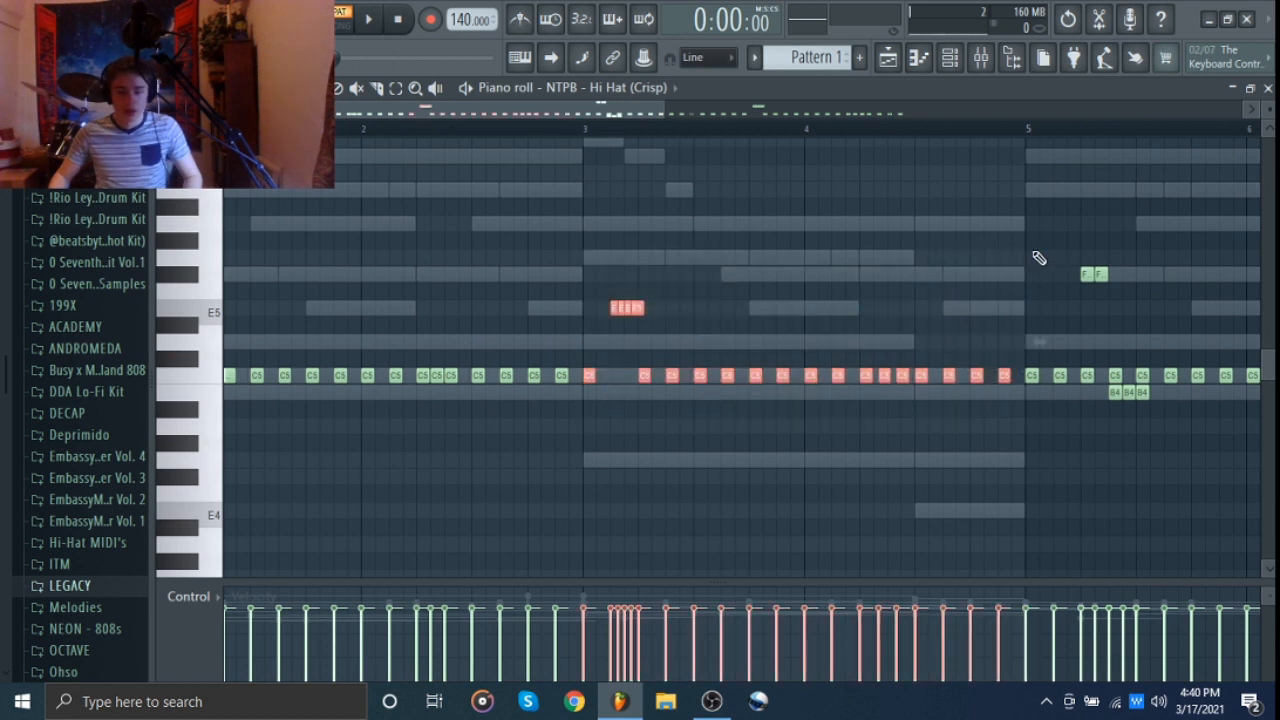
pyautogui.hscroll(3, 990, 252)
pyautogui.click(840, 236)
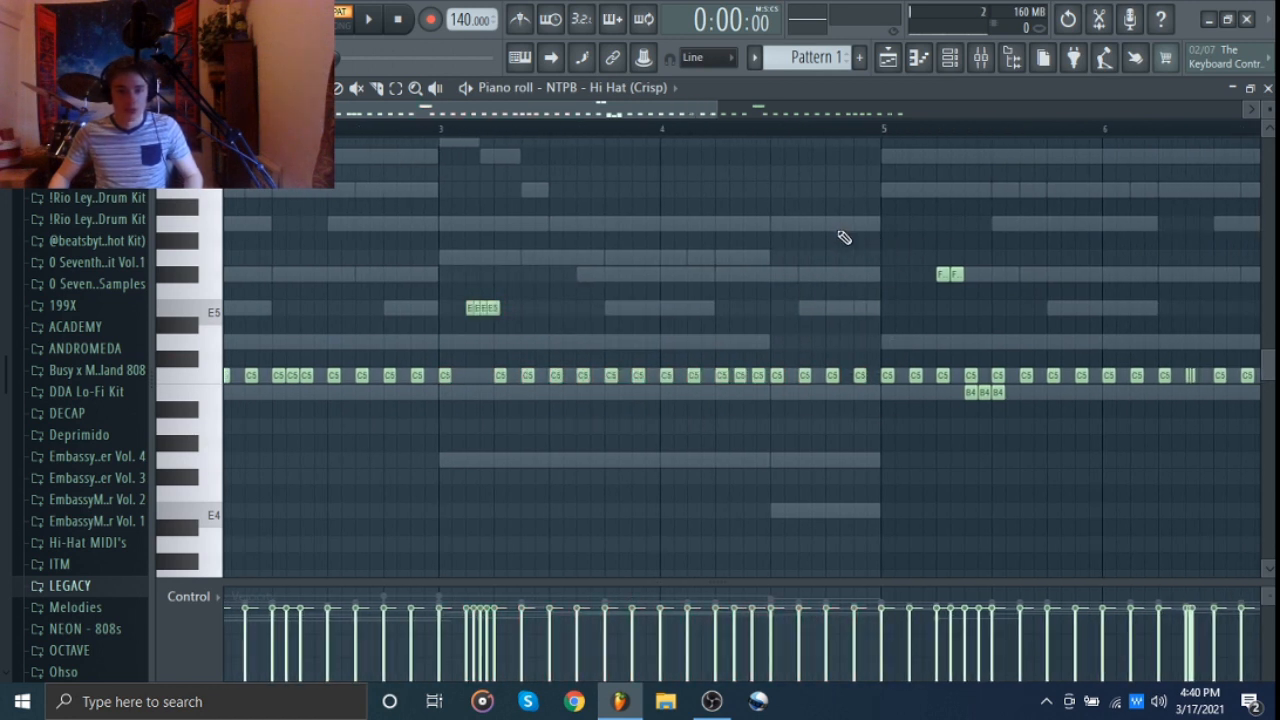
# Highlight the hi-hats of bars 5 and 6, inspect the fast three-note C5 roll in bar 6, and deselect it
pyautogui.hscroll(4, 800, 249)
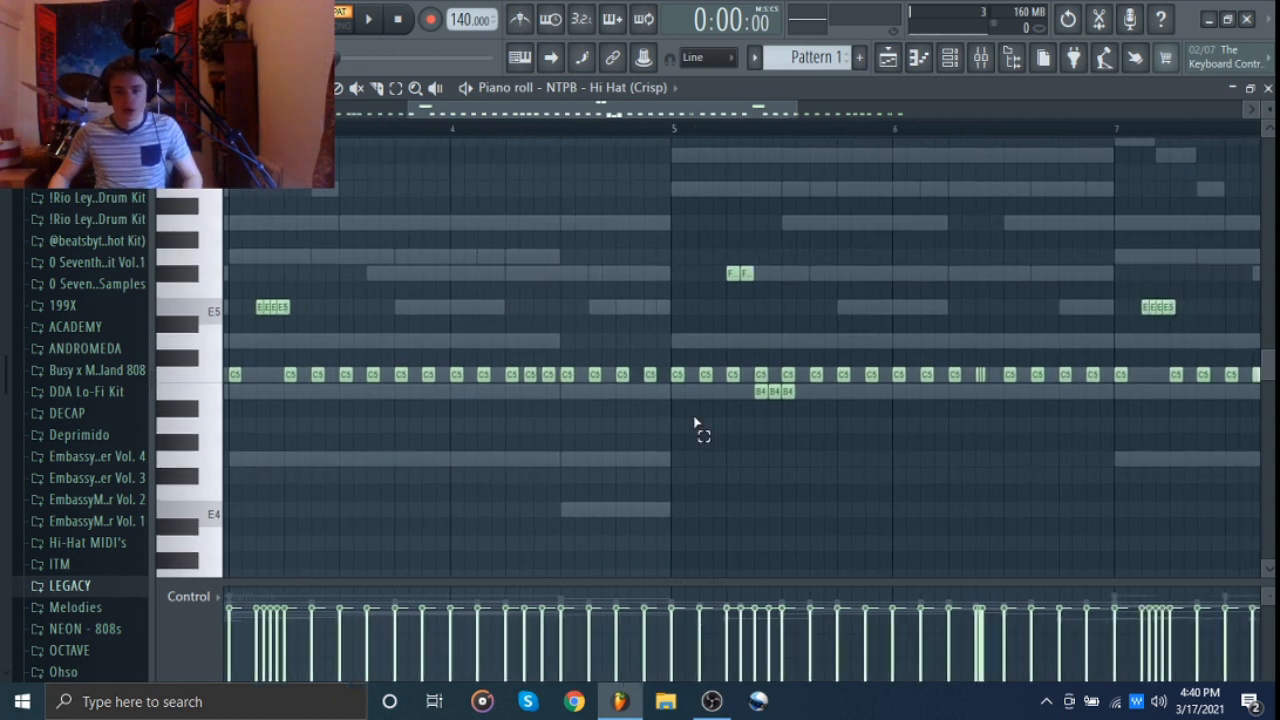
pyautogui.moveTo(694, 424); pyautogui.dragTo(988, 264)
pyautogui.click(962, 426)
pyautogui.moveTo(980, 392); pyautogui.dragTo(997, 349)
pyautogui.scroll(5, 990, 348)
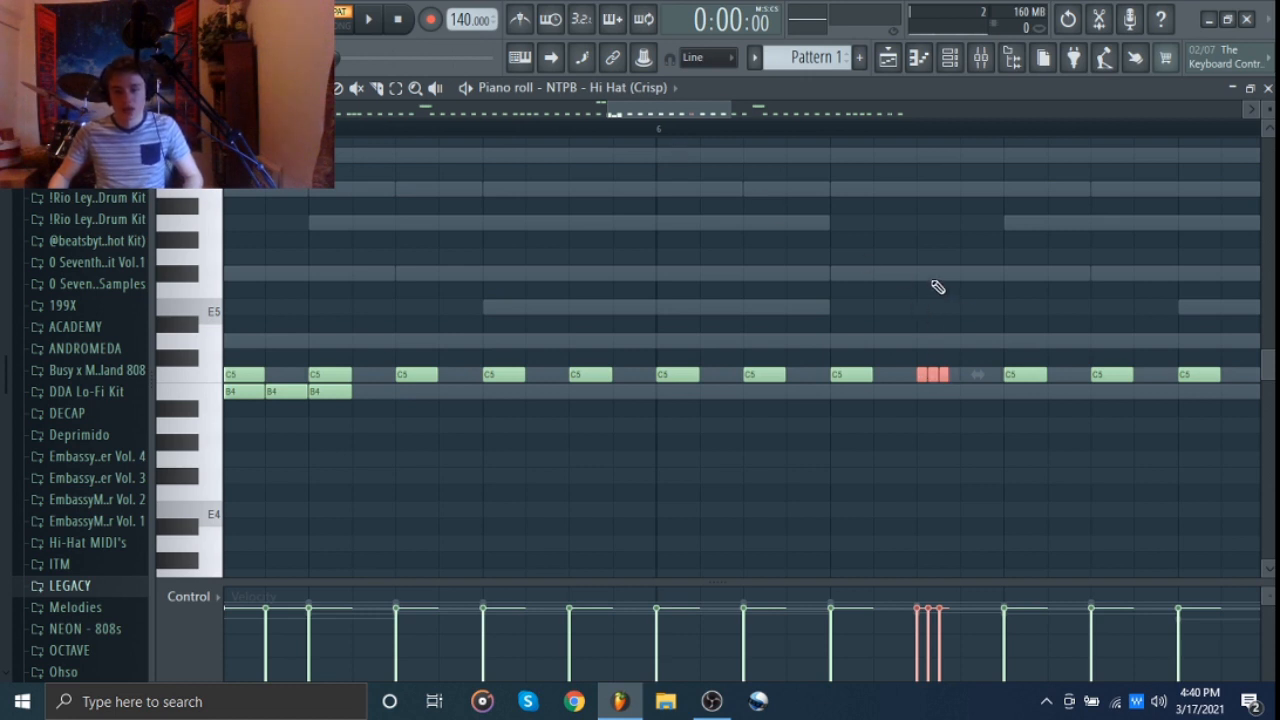
pyautogui.moveTo(936, 280); pyautogui.dragTo(840, 286)
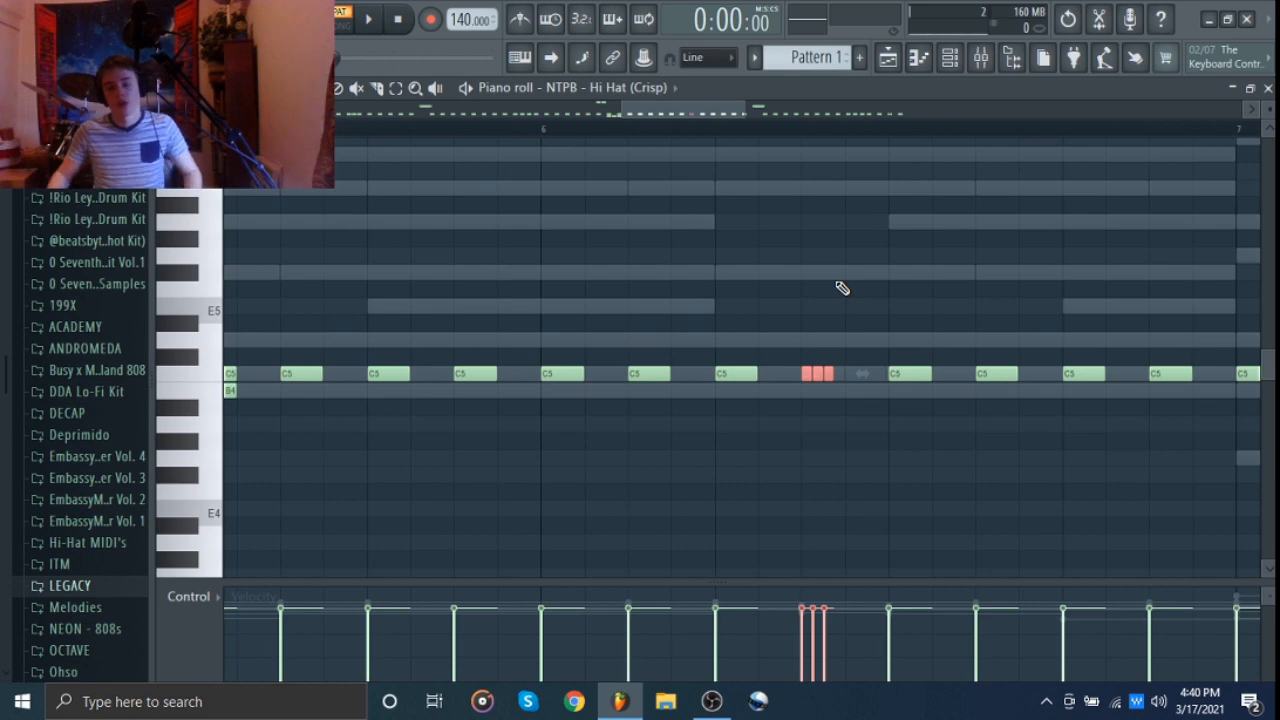
pyautogui.moveTo(868, 281); pyautogui.dragTo(709, 320)
pyautogui.scroll(-4, 850, 281)
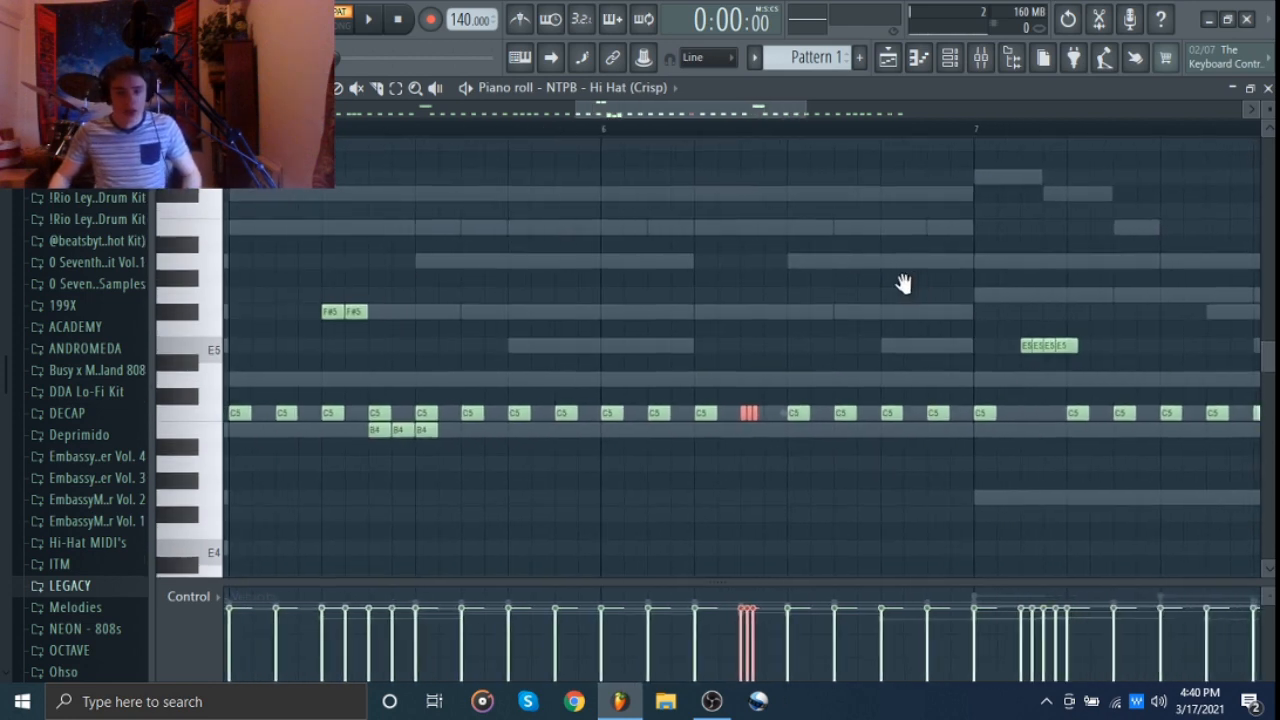
pyautogui.moveTo(903, 283); pyautogui.dragTo(734, 317)
pyautogui.rightClick(850, 289)
# Compare the hi-hats of bars 7 and 8 with those of bars 3 and 4 by selecting each section, and clear the selection
pyautogui.scroll(-3, 857, 378)
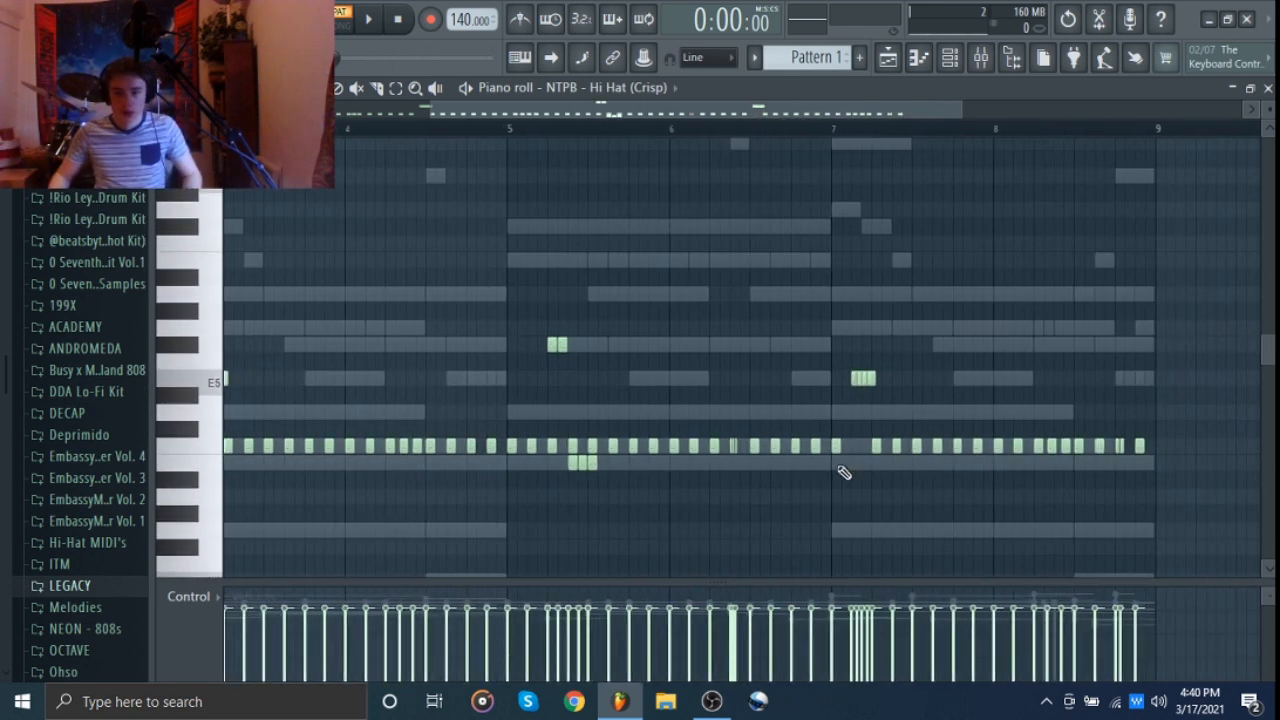
pyautogui.moveTo(831, 470); pyautogui.dragTo(1243, 354)
pyautogui.scroll(-2, 843, 320)
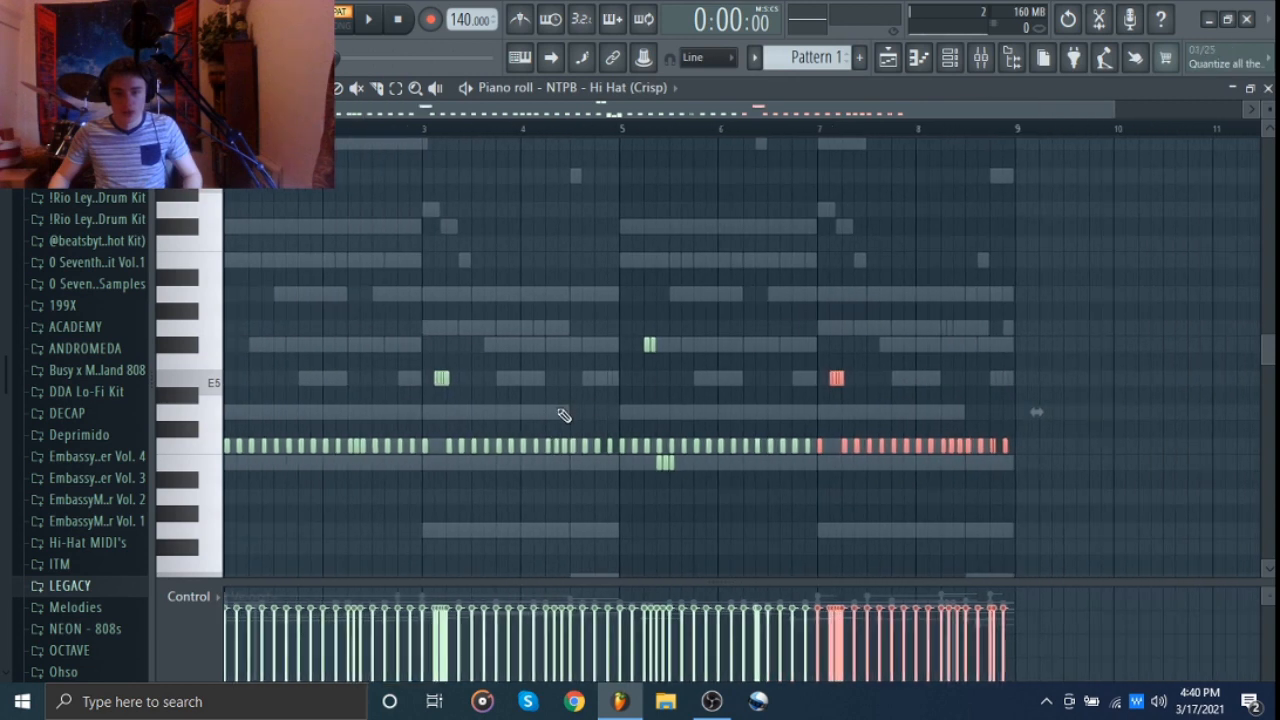
pyautogui.moveTo(423, 467); pyautogui.dragTo(622, 320)
pyautogui.click(1028, 281)
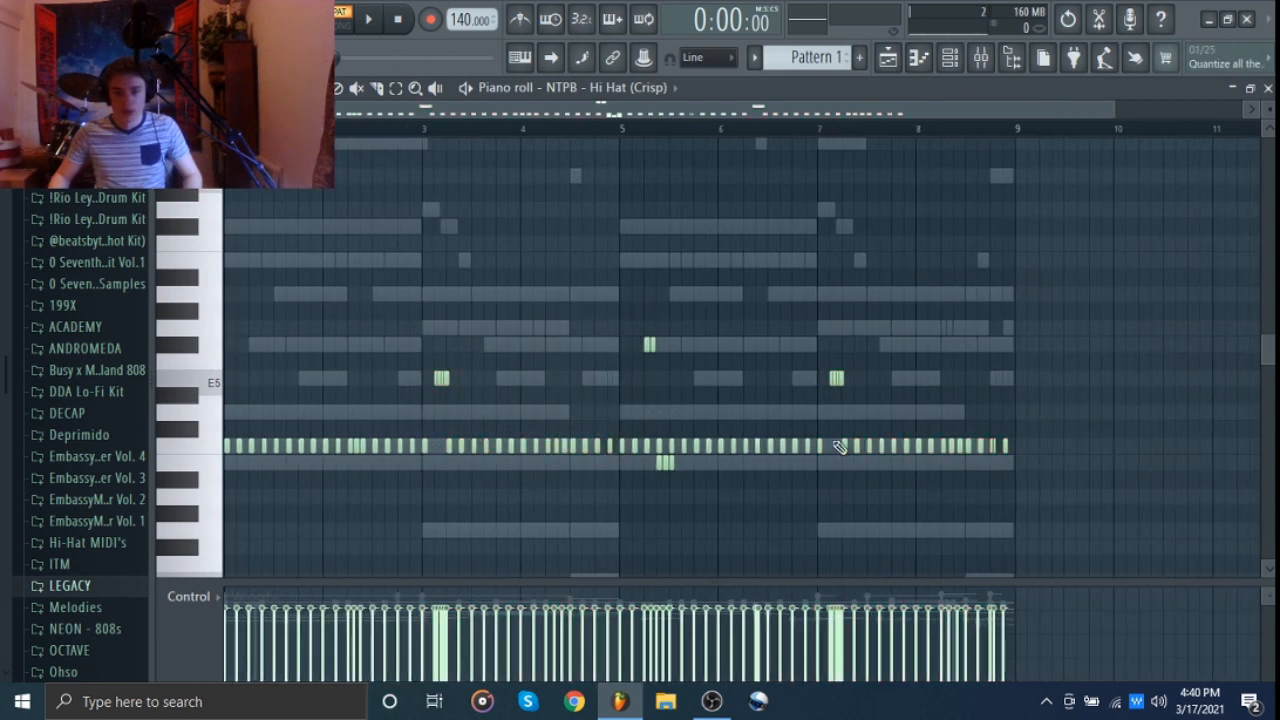
pyautogui.moveTo(819, 461); pyautogui.dragTo(1096, 285)
pyautogui.click(1065, 289)
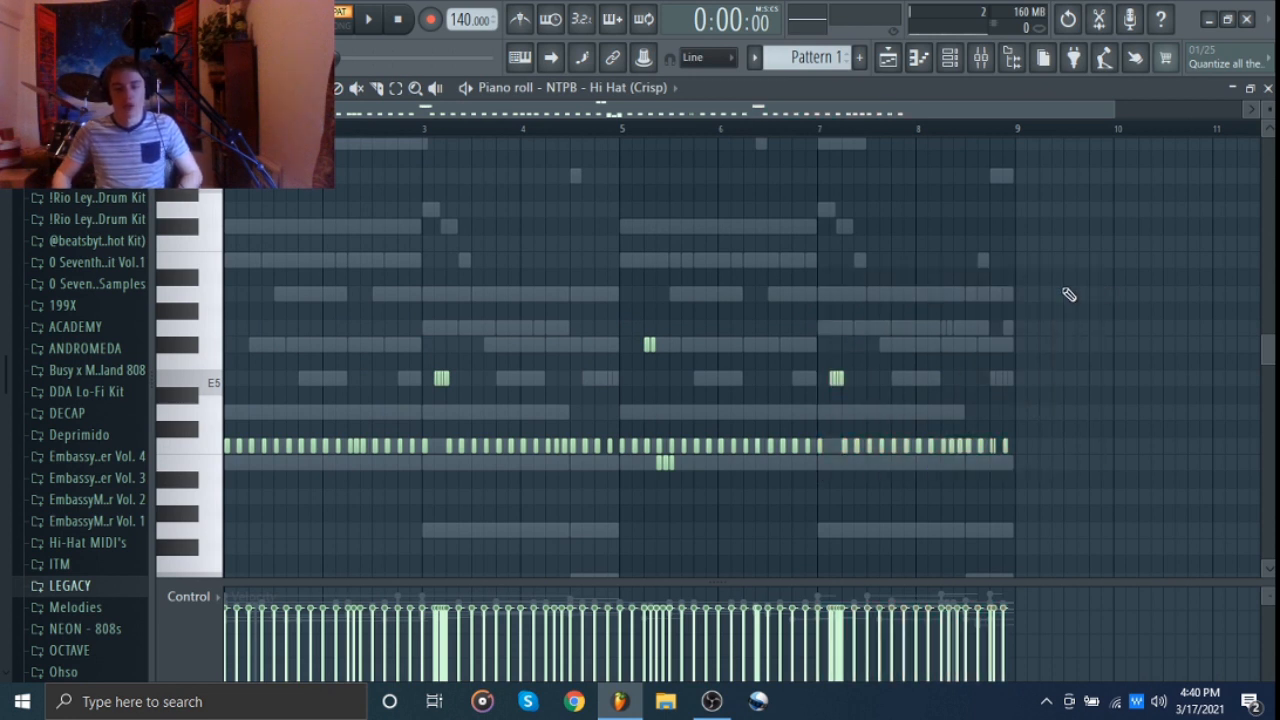
# Select the hi-hats of bars 1–2 together with bars 5–6, do the same for bars 3–4 with bars 7–8, and deselect them
pyautogui.moveTo(414, 472); pyautogui.dragTo(116, 342)
pyautogui.moveTo(630, 487); pyautogui.dragTo(828, 286)
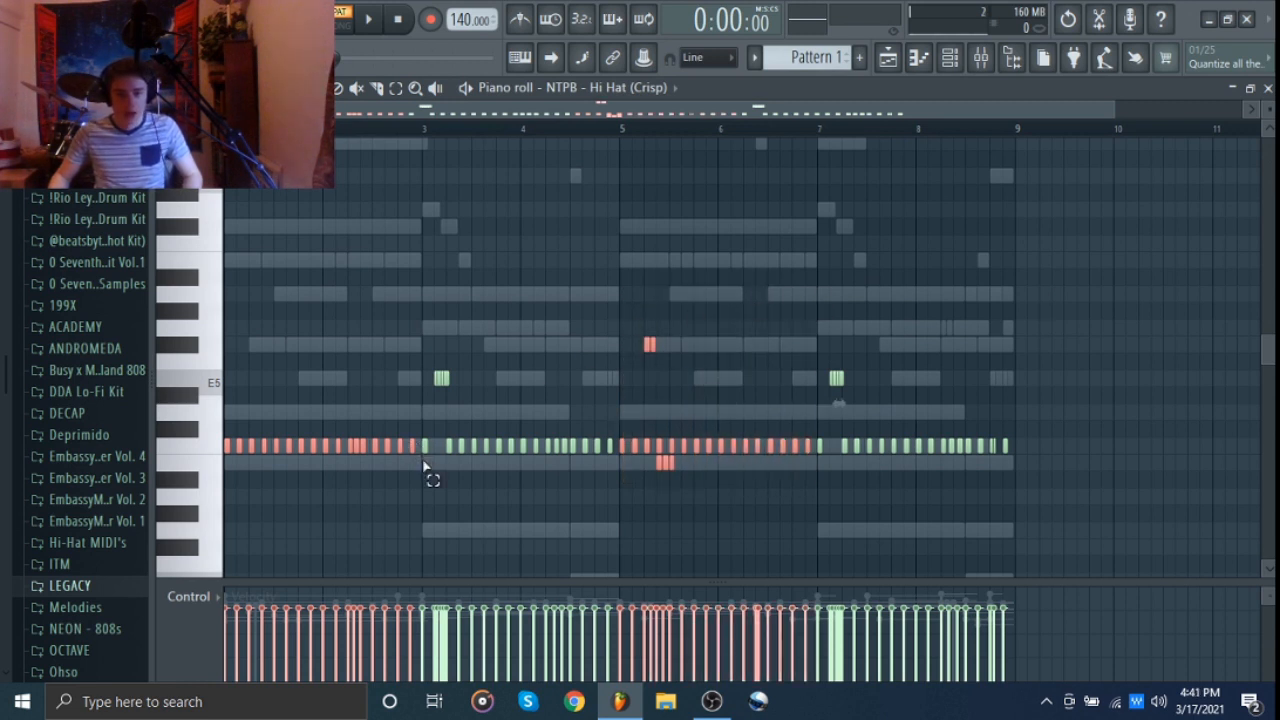
pyautogui.moveTo(423, 466); pyautogui.dragTo(631, 251)
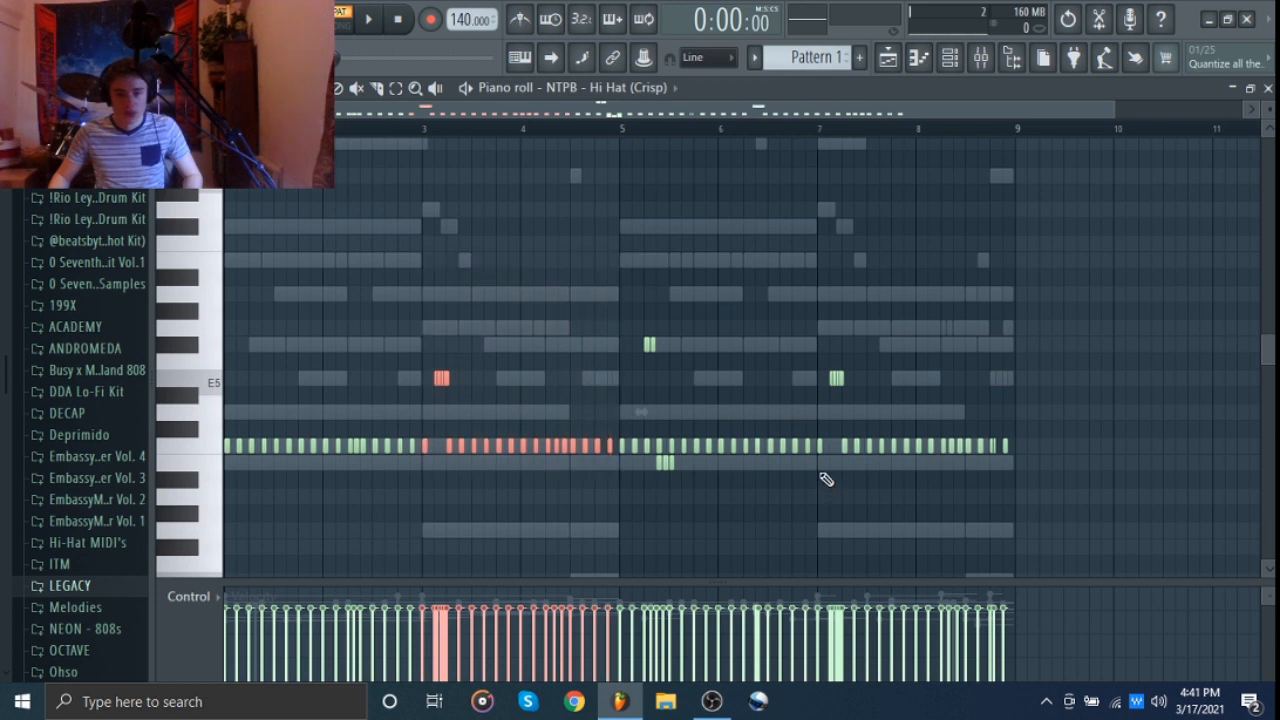
pyautogui.moveTo(826, 480); pyautogui.dragTo(1114, 274)
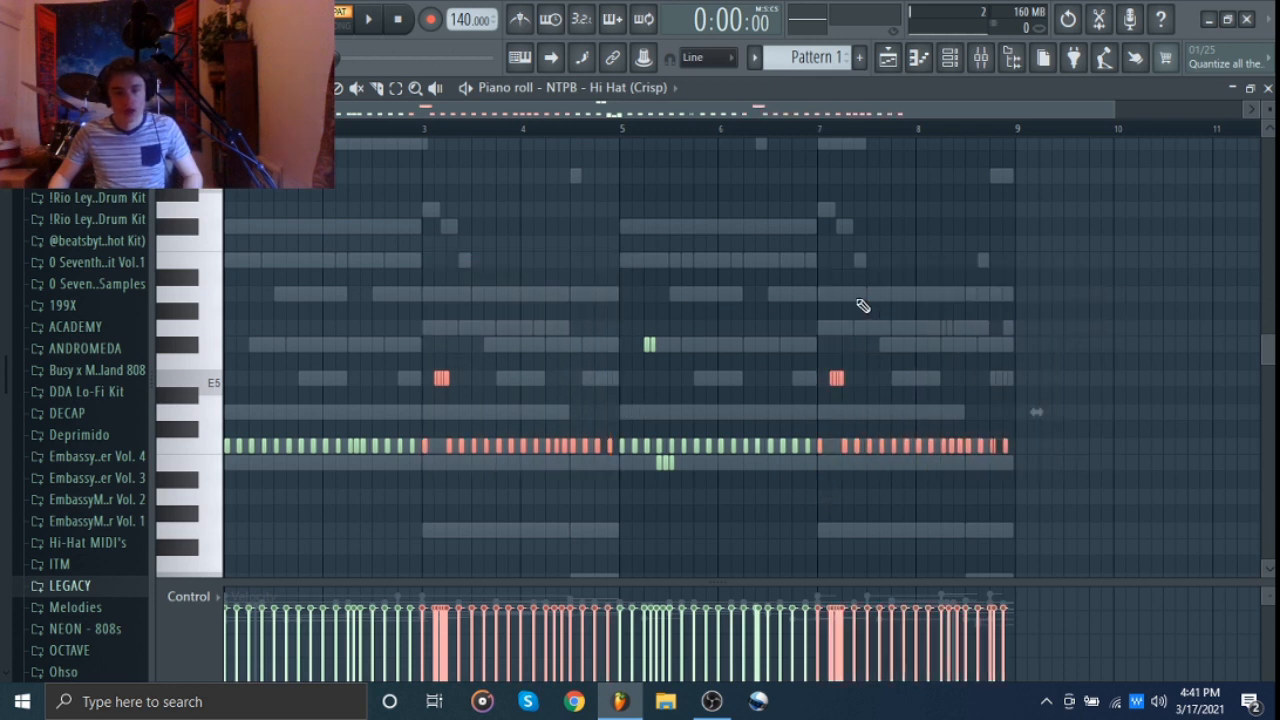
pyautogui.rightClick(773, 284)
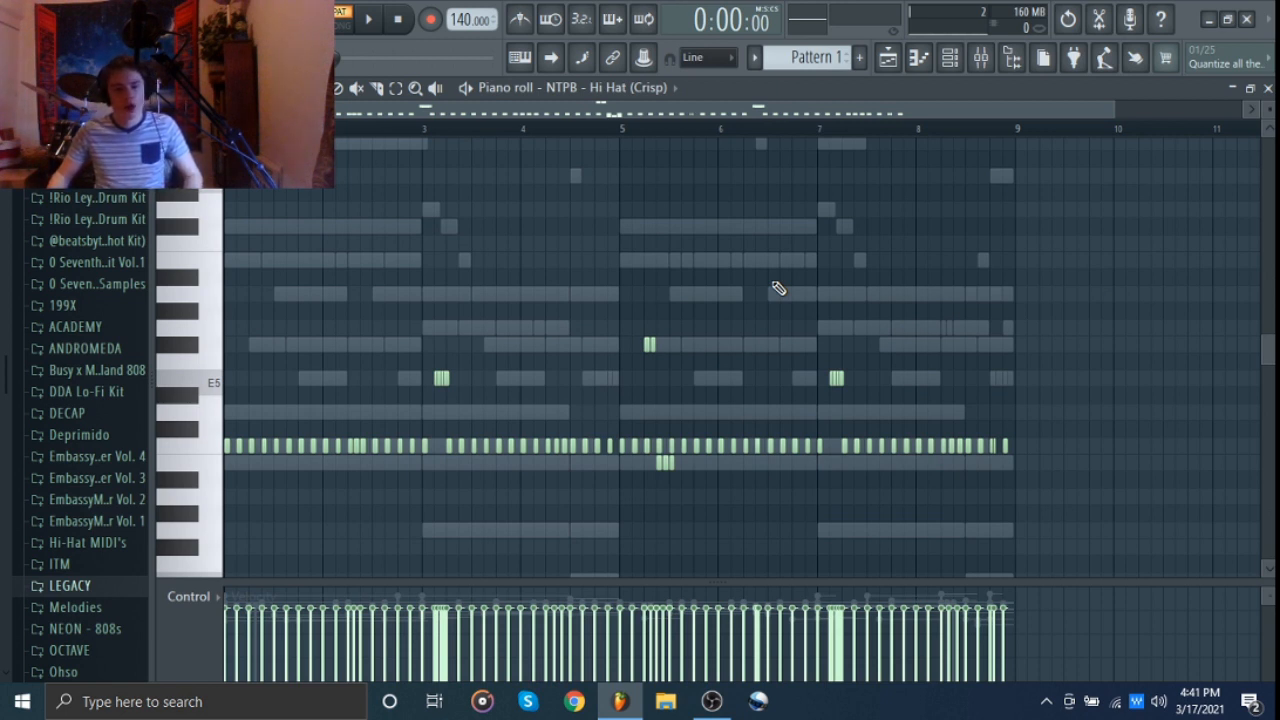
# Select all the hi-hat notes of the pattern to show the complete part, and clear the selection
pyautogui.scroll(-2, 736, 276)
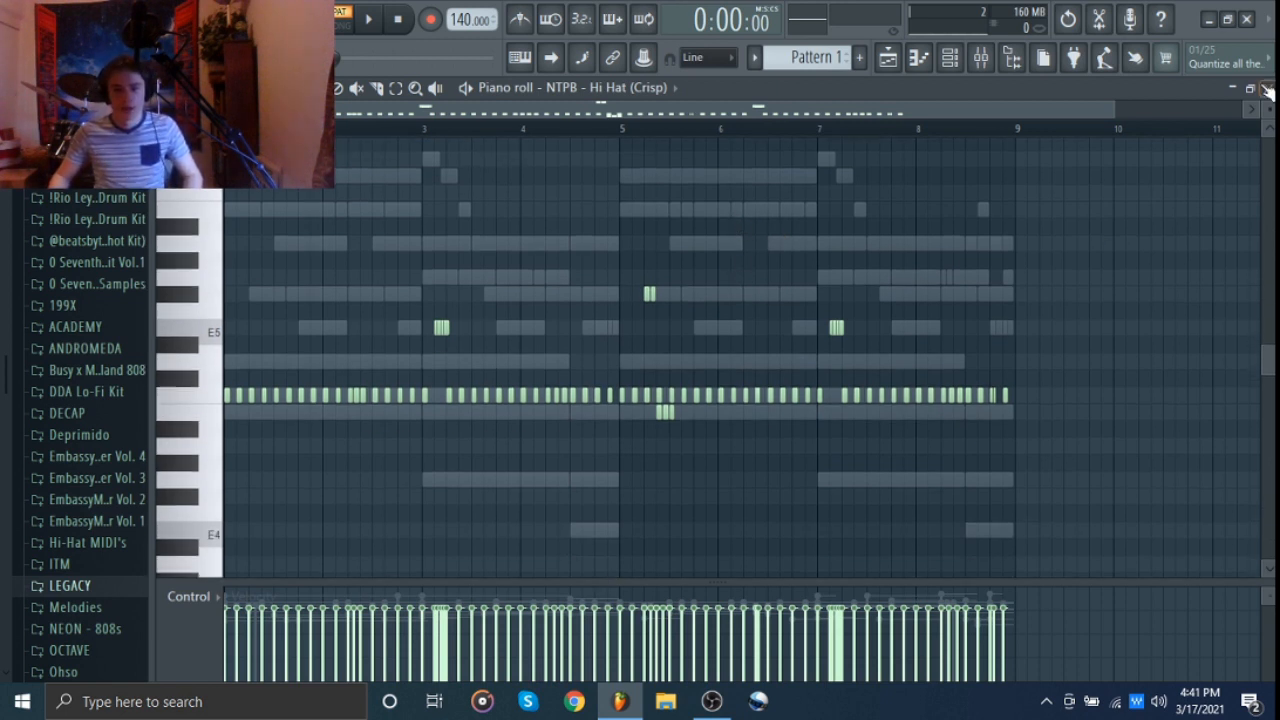
pyautogui.hotkey('ctrl', 'a')
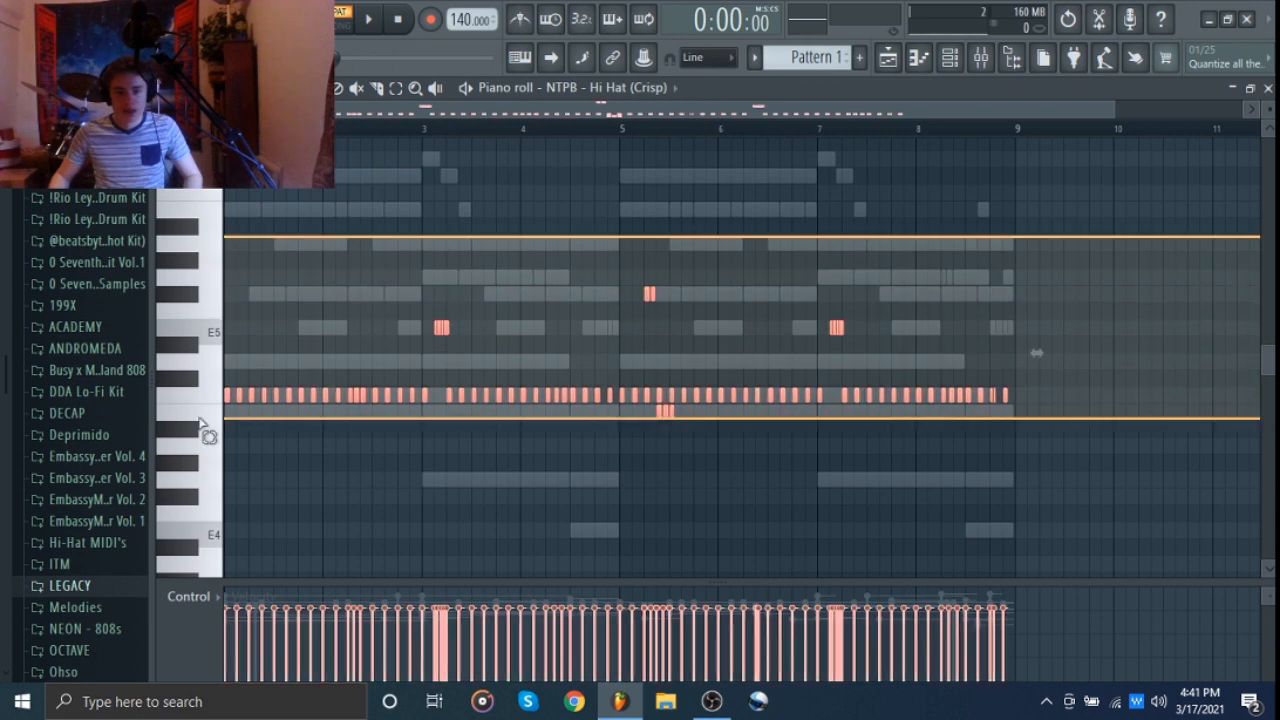
pyautogui.rightClick(685, 192)
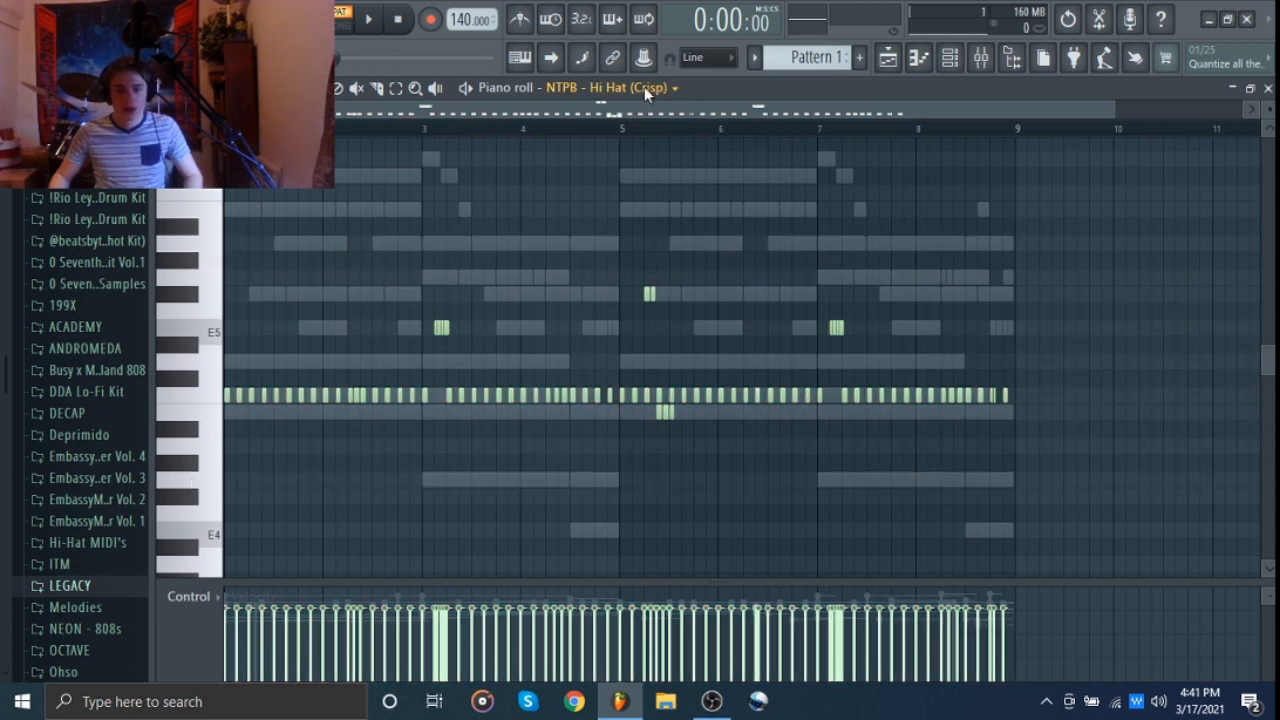
# Show the NTPB - Clap (Heat) notes in the piano roll, select them all to highlight the pattern, and clear the selection
pyautogui.click(644, 86)
pyautogui.click(634, 179)
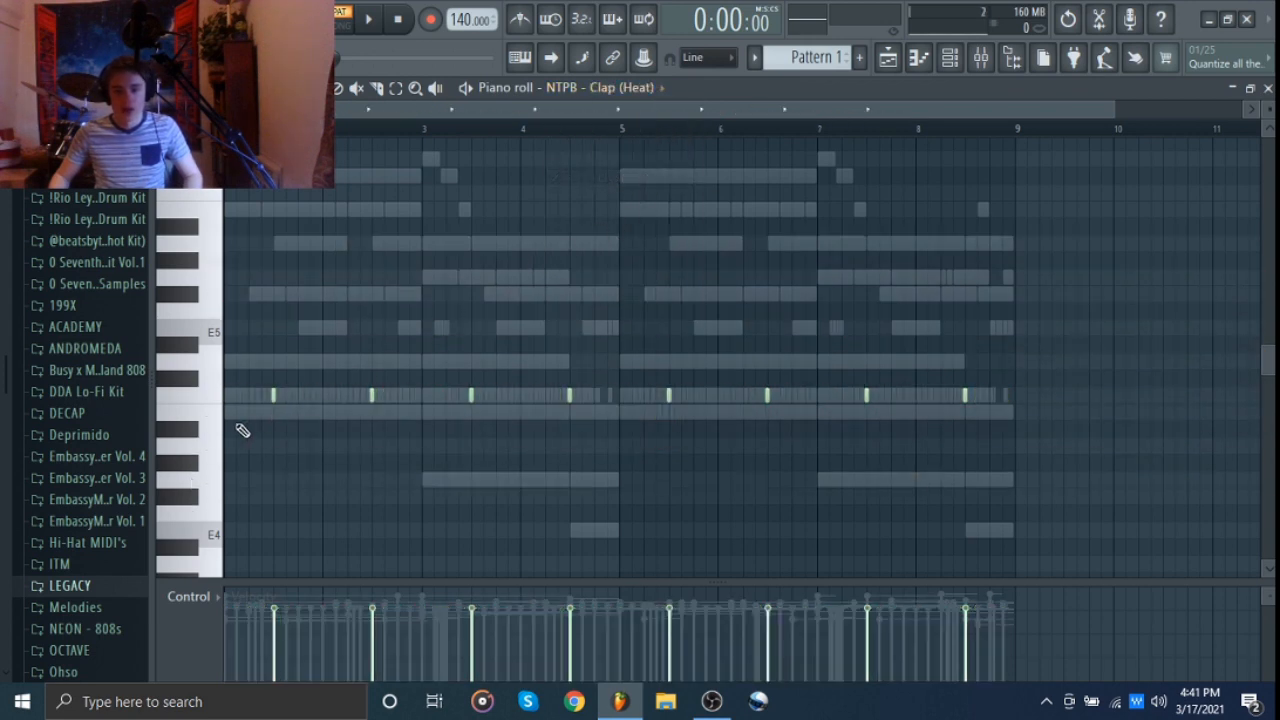
pyautogui.hotkey('ctrl', 'a')
pyautogui.keyDown('ctrl'); pyautogui.click(442, 485); pyautogui.keyUp('ctrl')
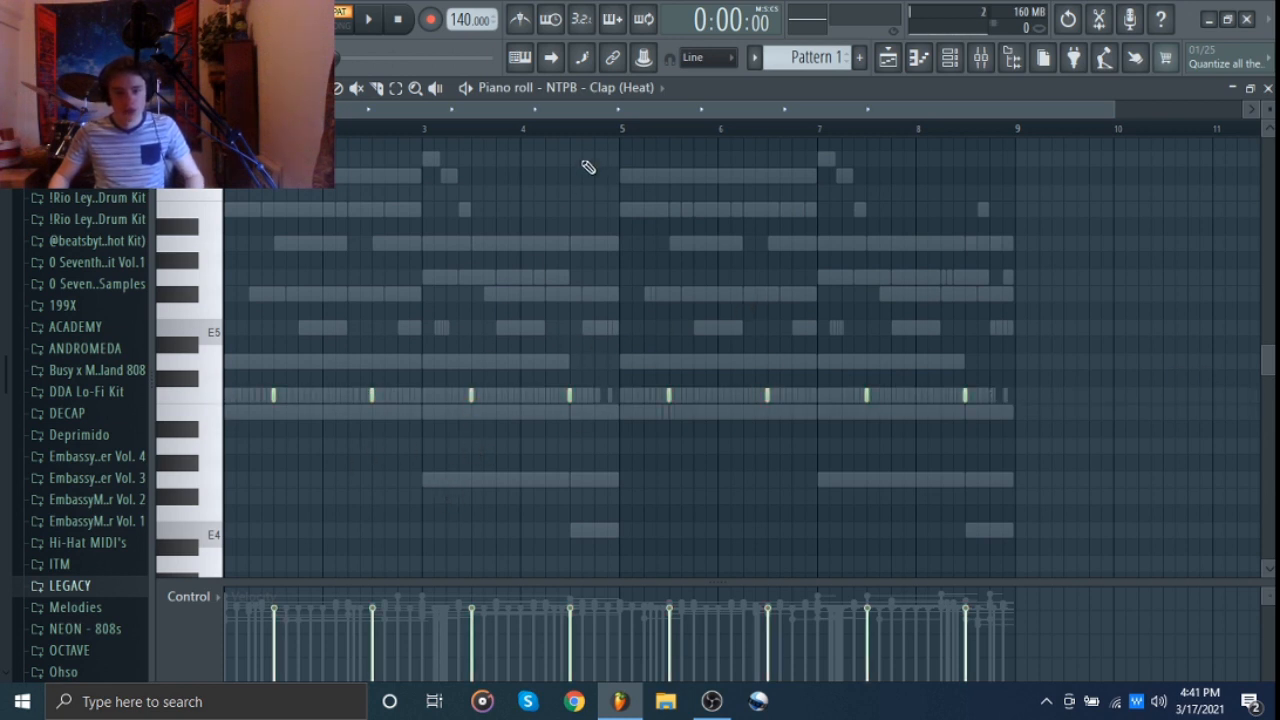
# Show the NTPB - Kick (Balance) pattern in the piano roll, and switch to the NEON 808 (12) notes
pyautogui.click(640, 86)
pyautogui.click(606, 196)
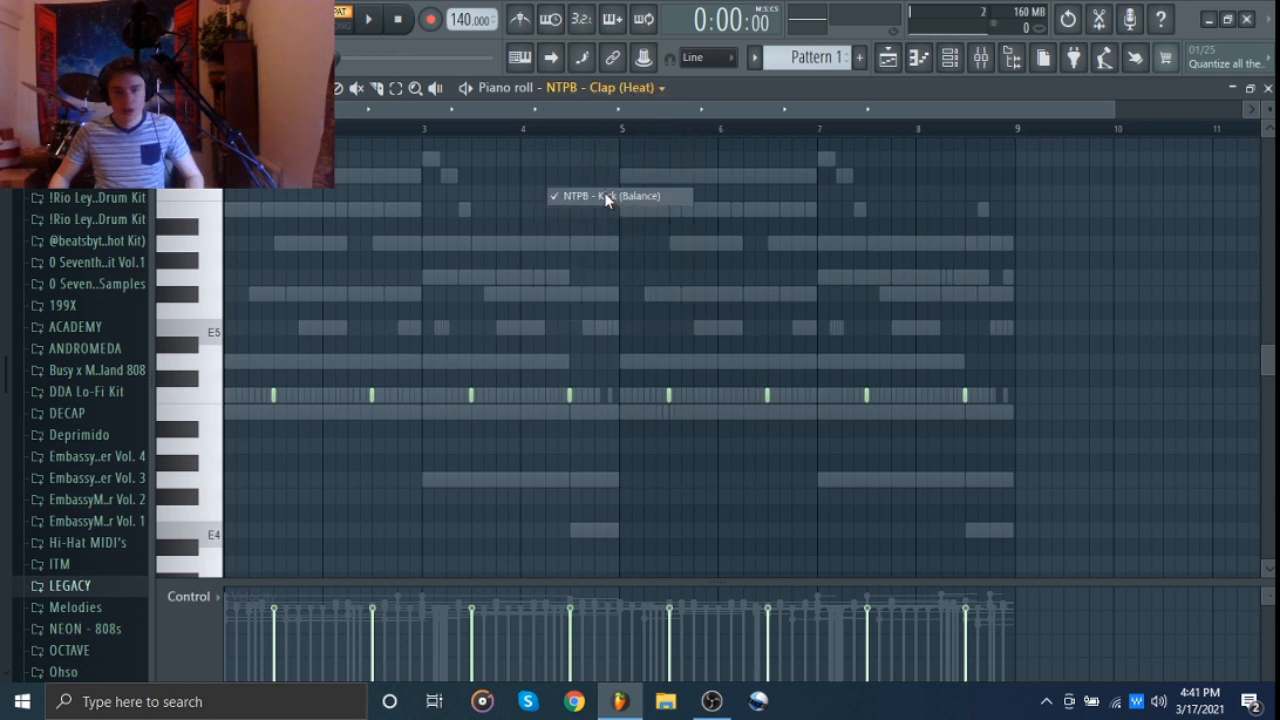
pyautogui.click(630, 90)
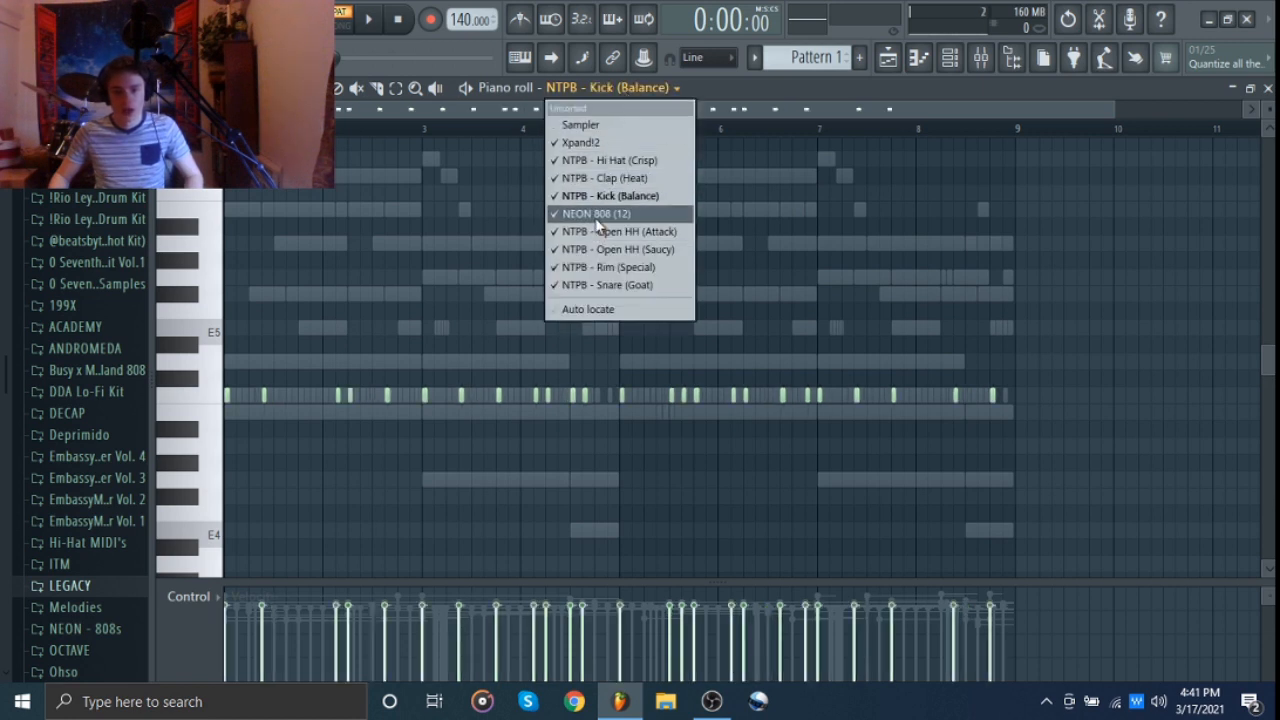
pyautogui.click(600, 207)
# Show the Xpand!2 melody and examine its low B3 and G3 root notes
pyautogui.click(626, 90)
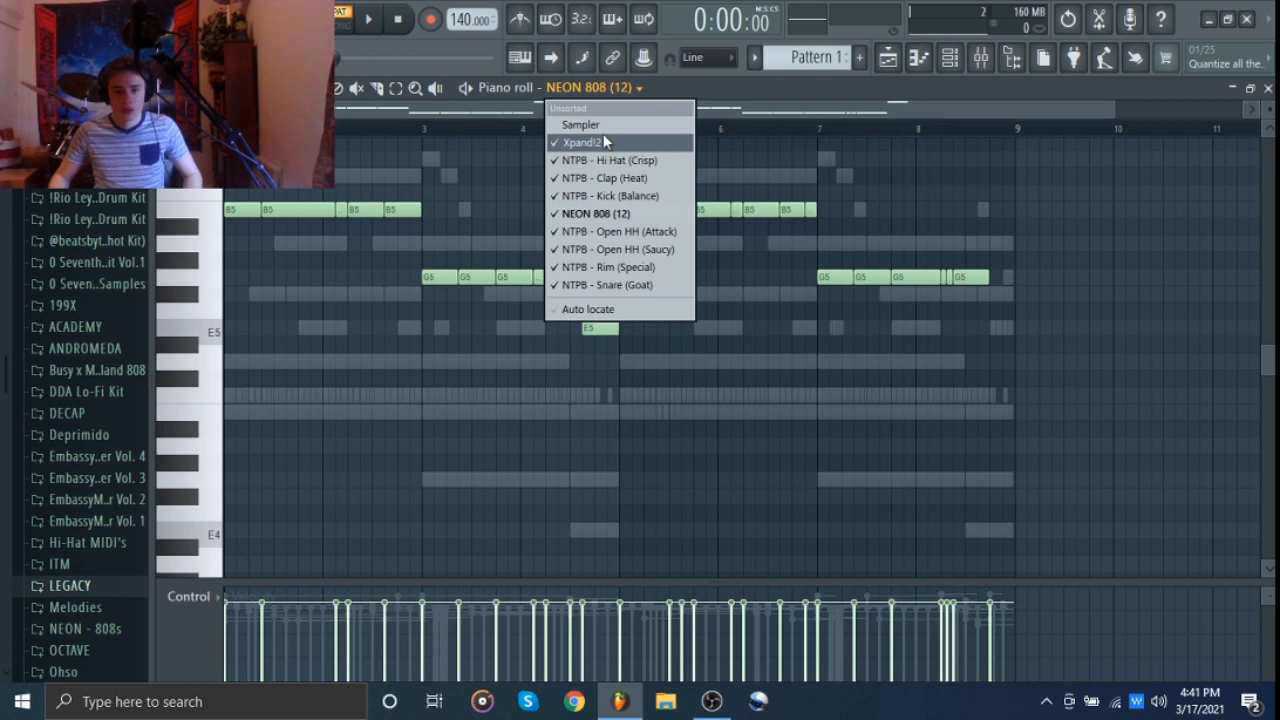
pyautogui.click(602, 146)
pyautogui.scroll(-3, 320, 434)
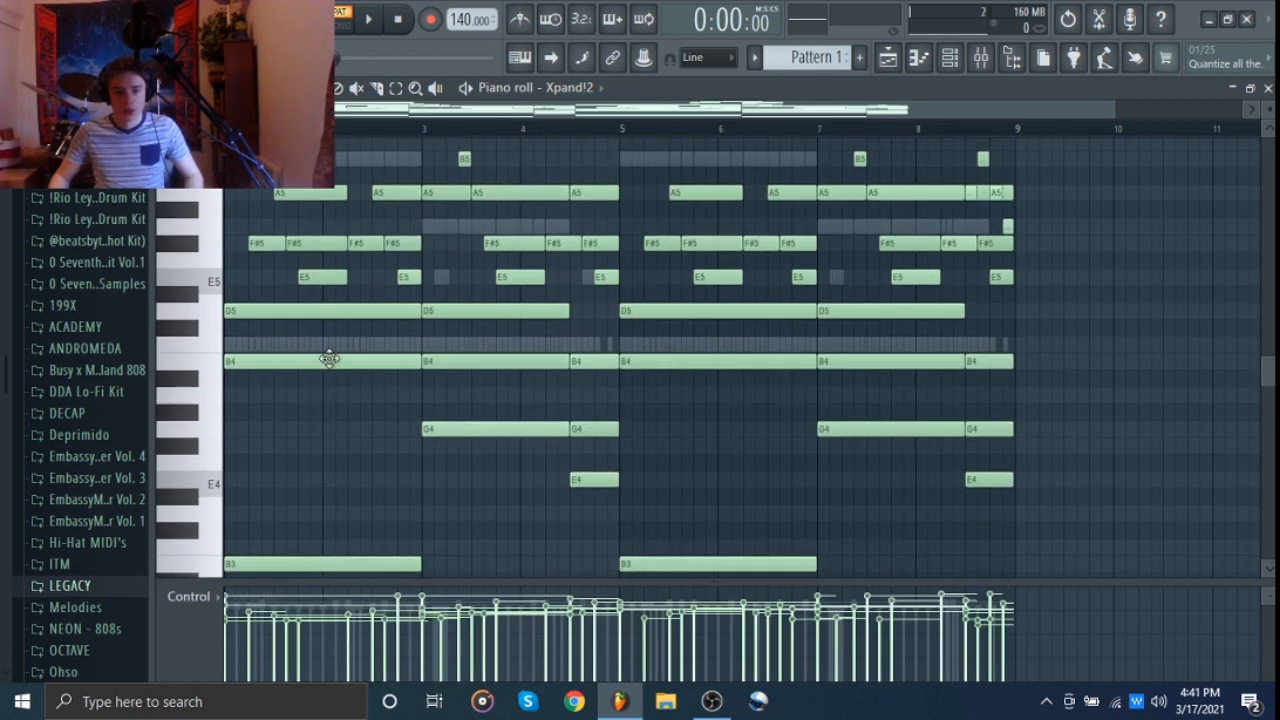
pyautogui.scroll(-3, 323, 430)
pyautogui.moveTo(322, 322); pyautogui.dragTo(892, 501)
# Return to the NEON 808 (12) notes and compare their placement with the NTPB - Kick (Balance) pattern
pyautogui.click(592, 89)
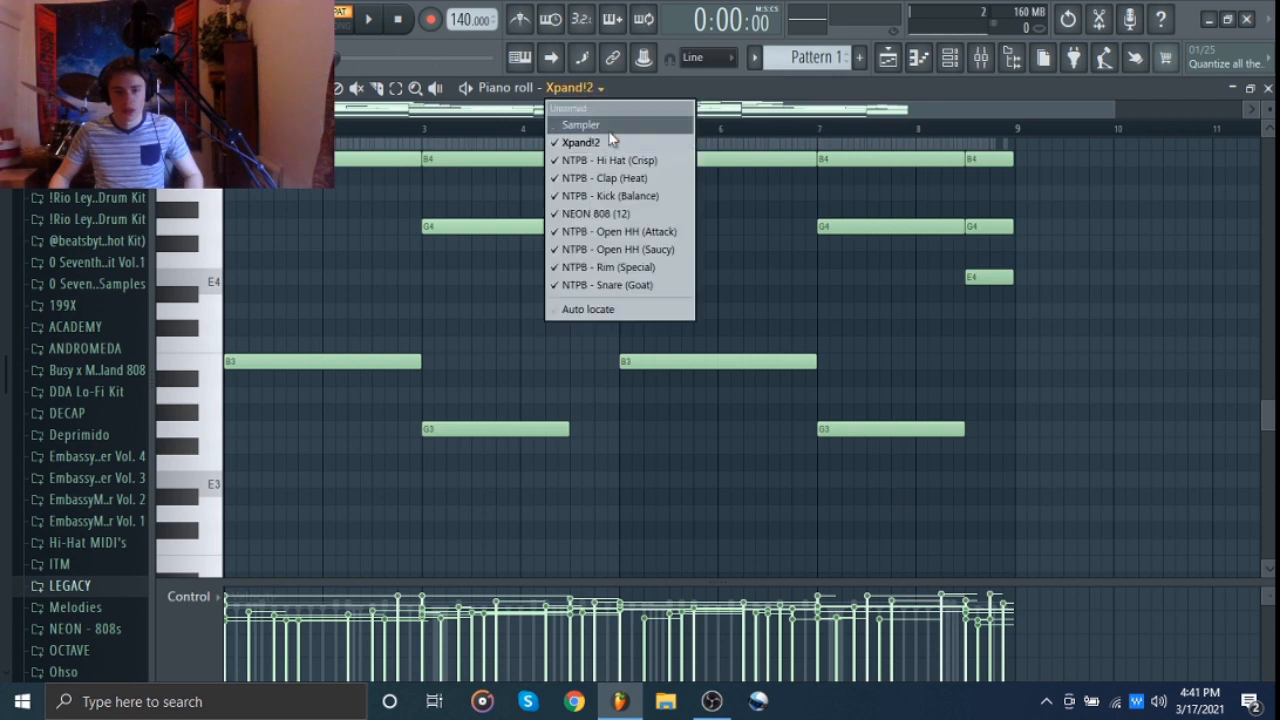
pyautogui.click(600, 212)
pyautogui.scroll(5, 544, 258)
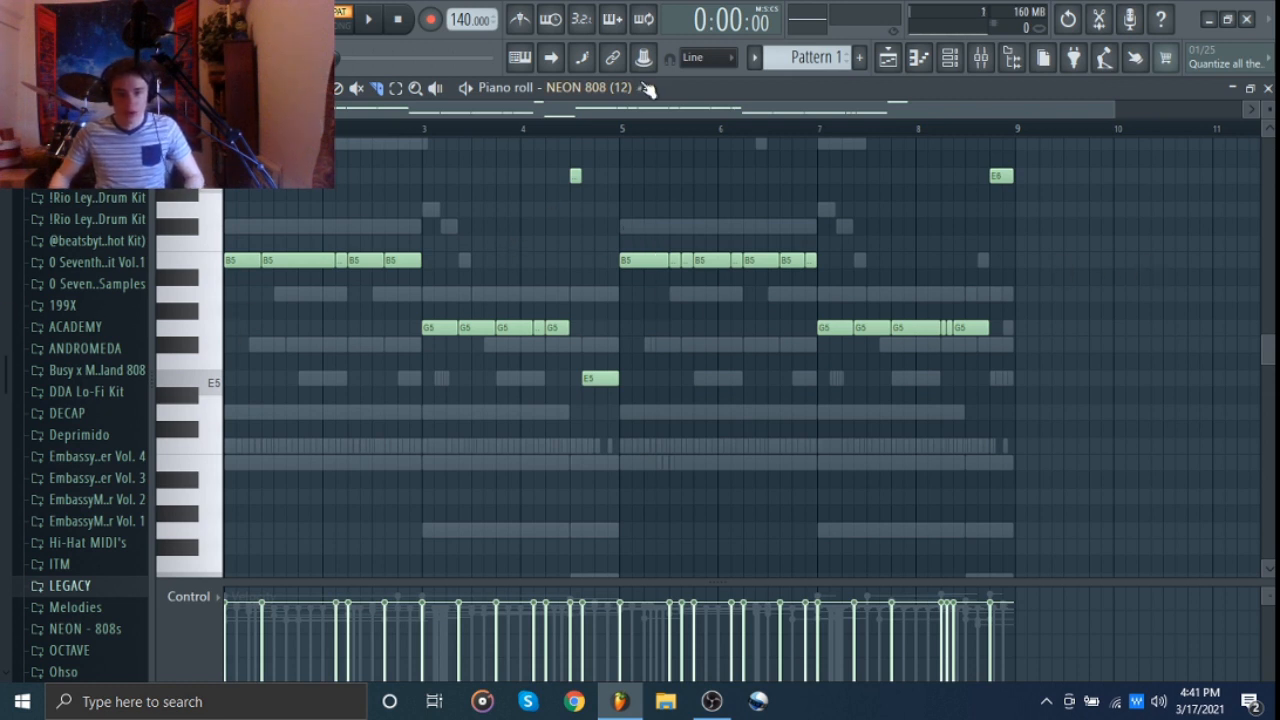
pyautogui.scroll(-1, 617, 102)
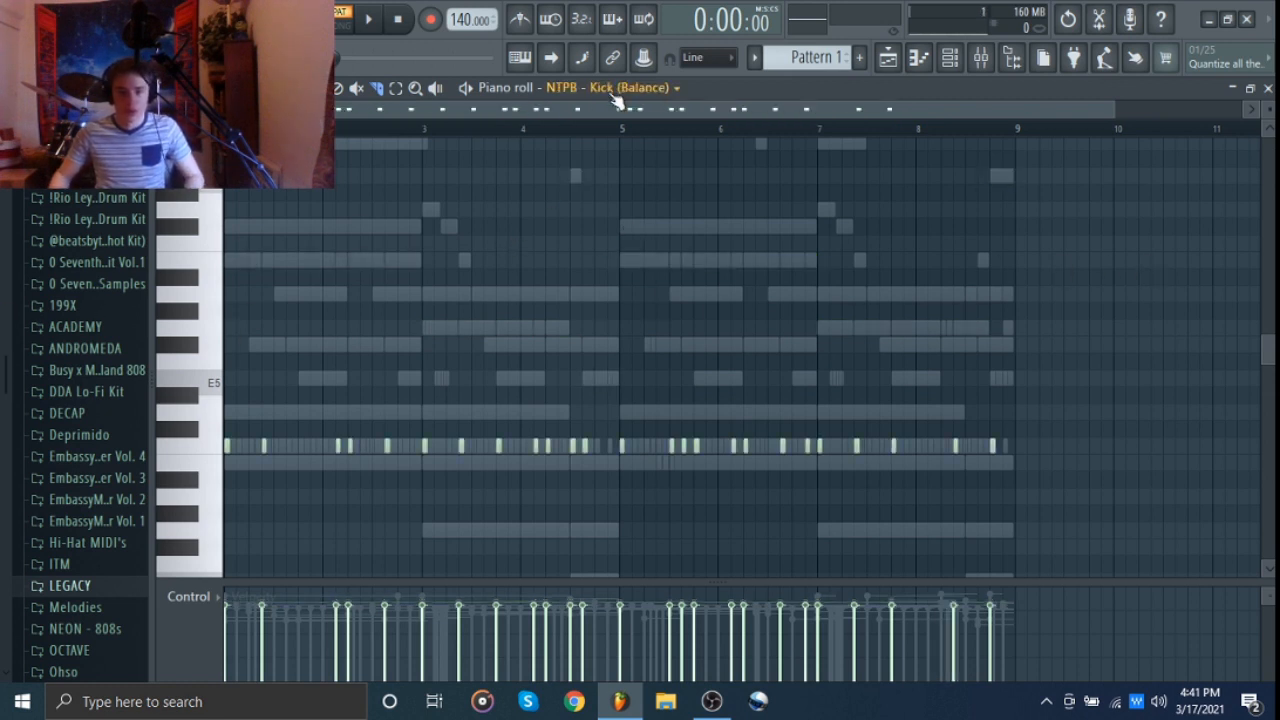
pyautogui.scroll(1, 617, 97)
pyautogui.scroll(2, 208, 380)
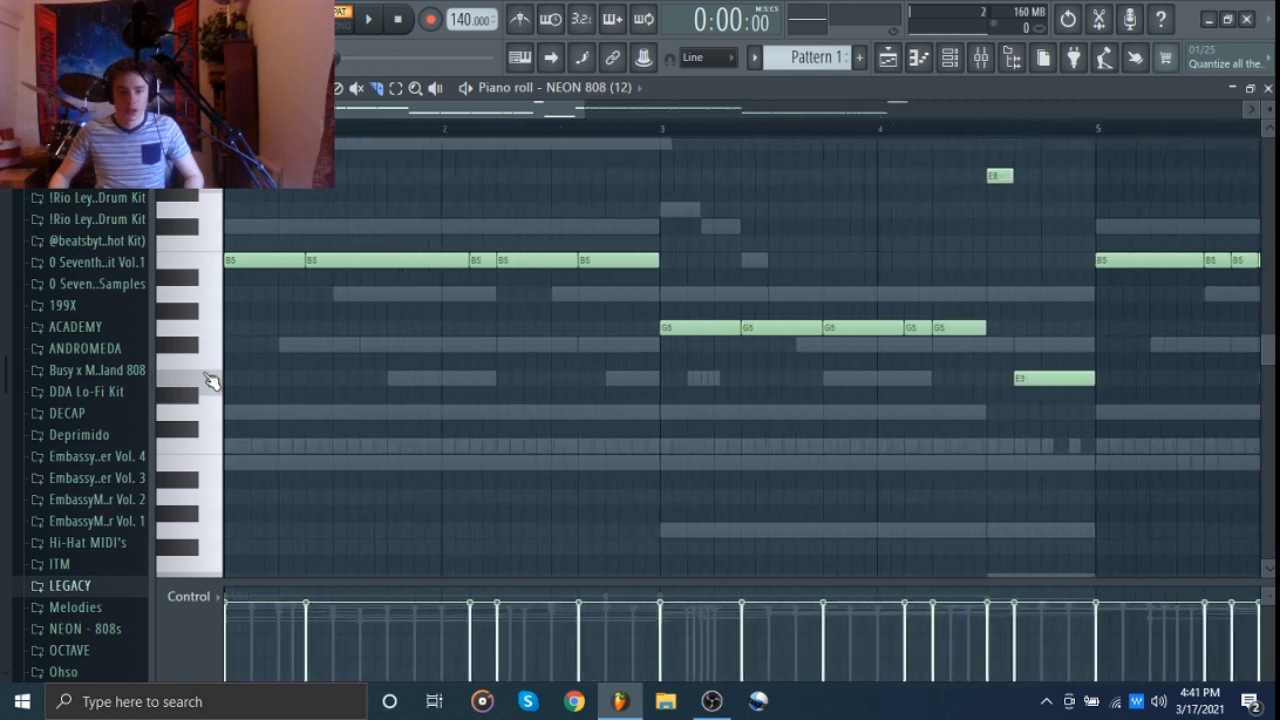
# Highlight the second B5 note of the 808 in bar 1, deselect it, and remove the stray note placed above it
pyautogui.scroll(3, 208, 380)
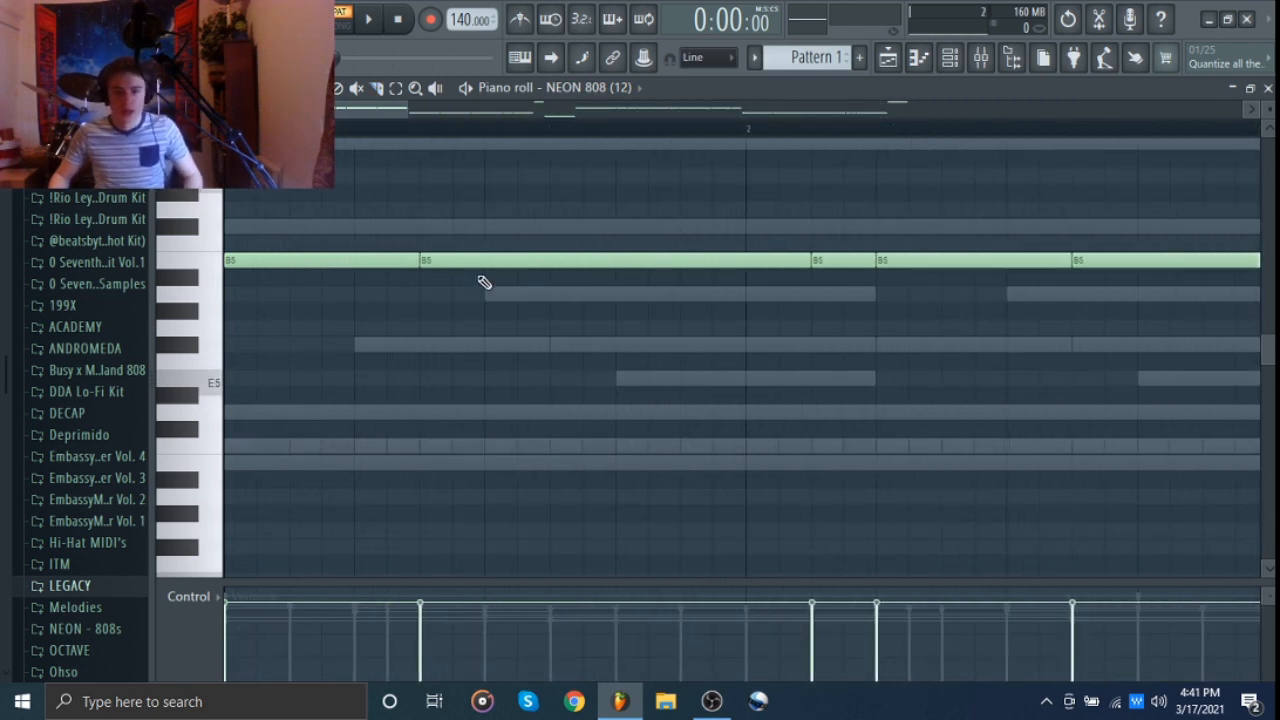
pyautogui.moveTo(486, 232); pyautogui.dragTo(510, 312)
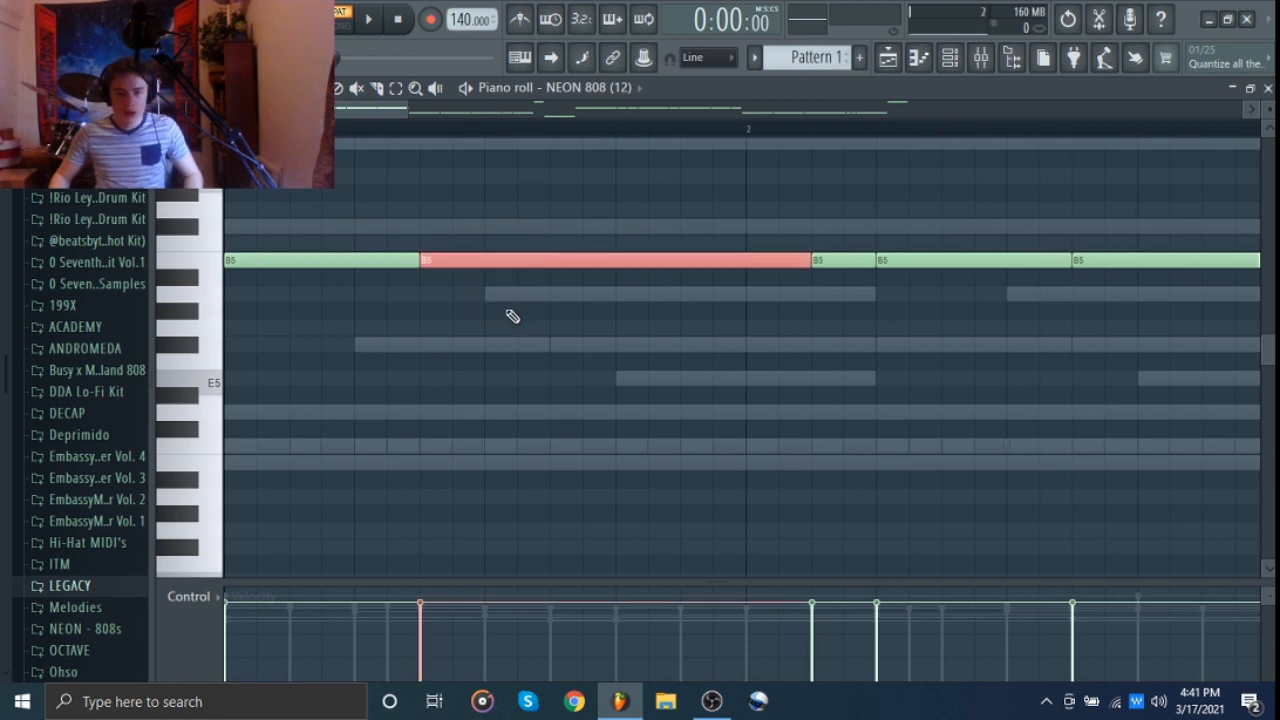
pyautogui.keyDown('ctrl'); pyautogui.click(510, 312); pyautogui.keyUp('ctrl')
pyautogui.click(488, 208)
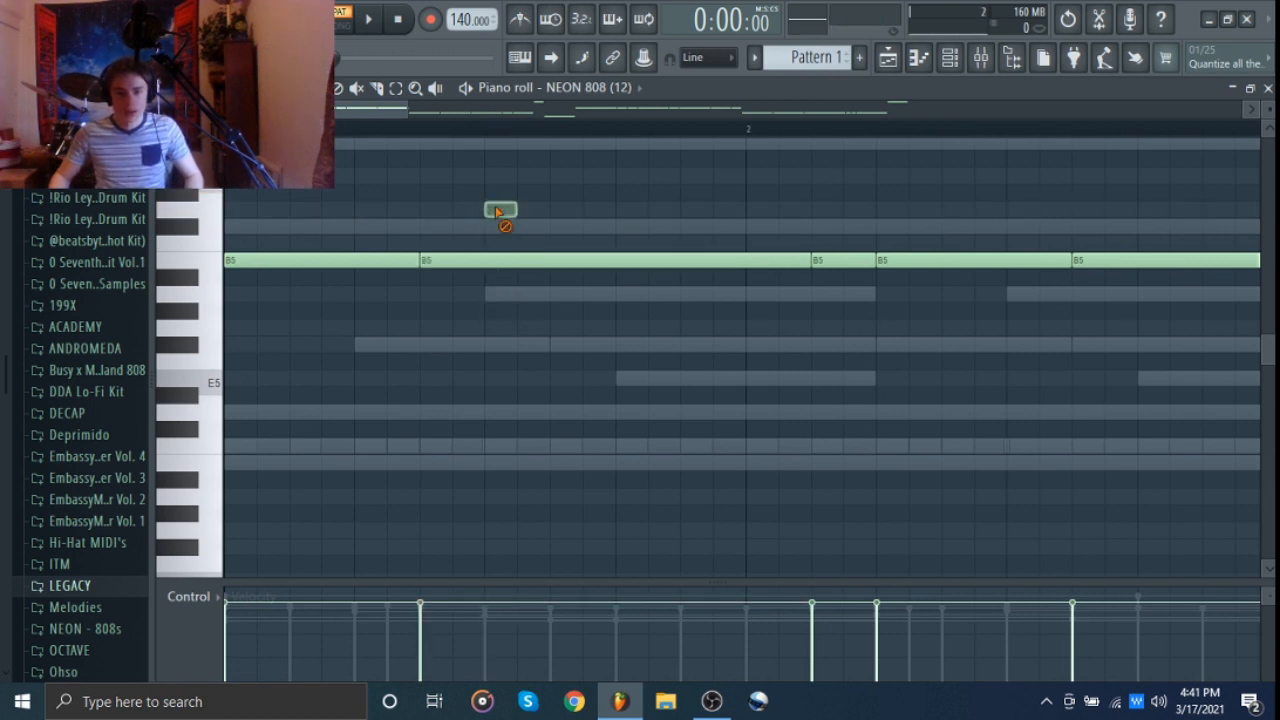
pyautogui.rightClick(500, 209)
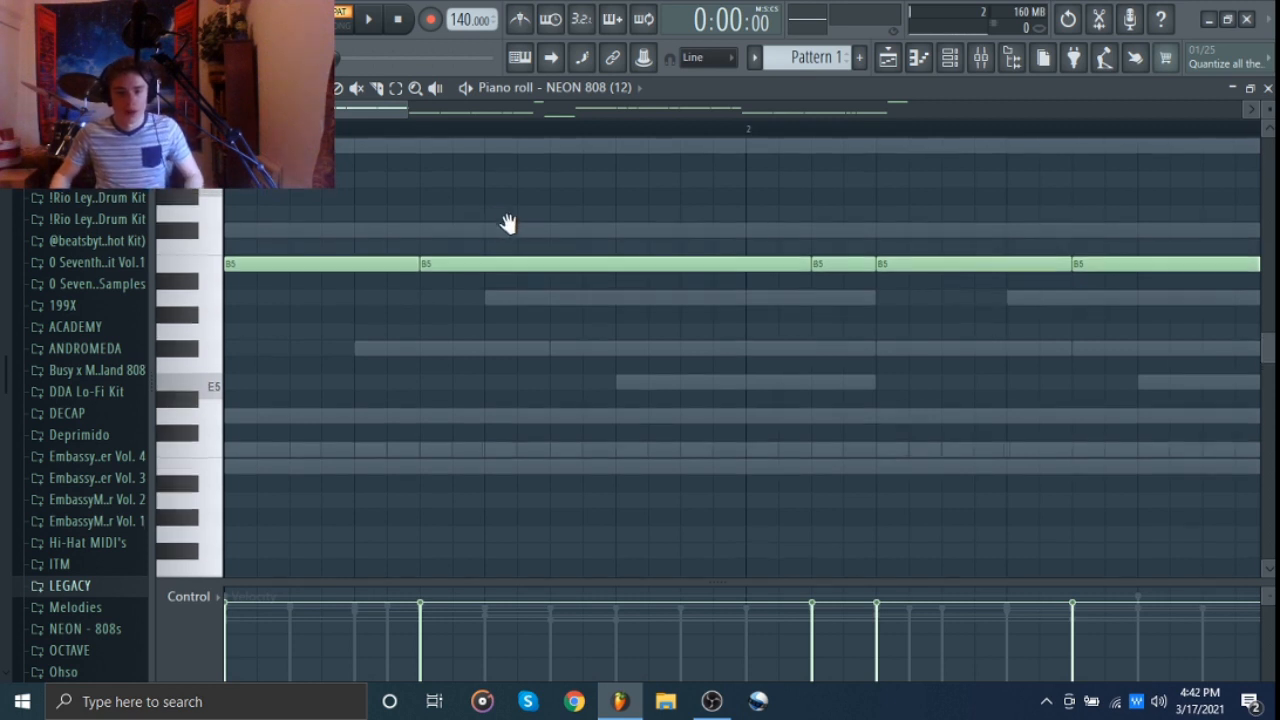
# Examine the spacing of the 808 notes across the pattern and audition the first two B5 notes
pyautogui.scroll(1, 515, 223)
pyautogui.keyDown('ctrl'); pyautogui.scroll(-3, 531, 224); pyautogui.keyUp('ctrl')
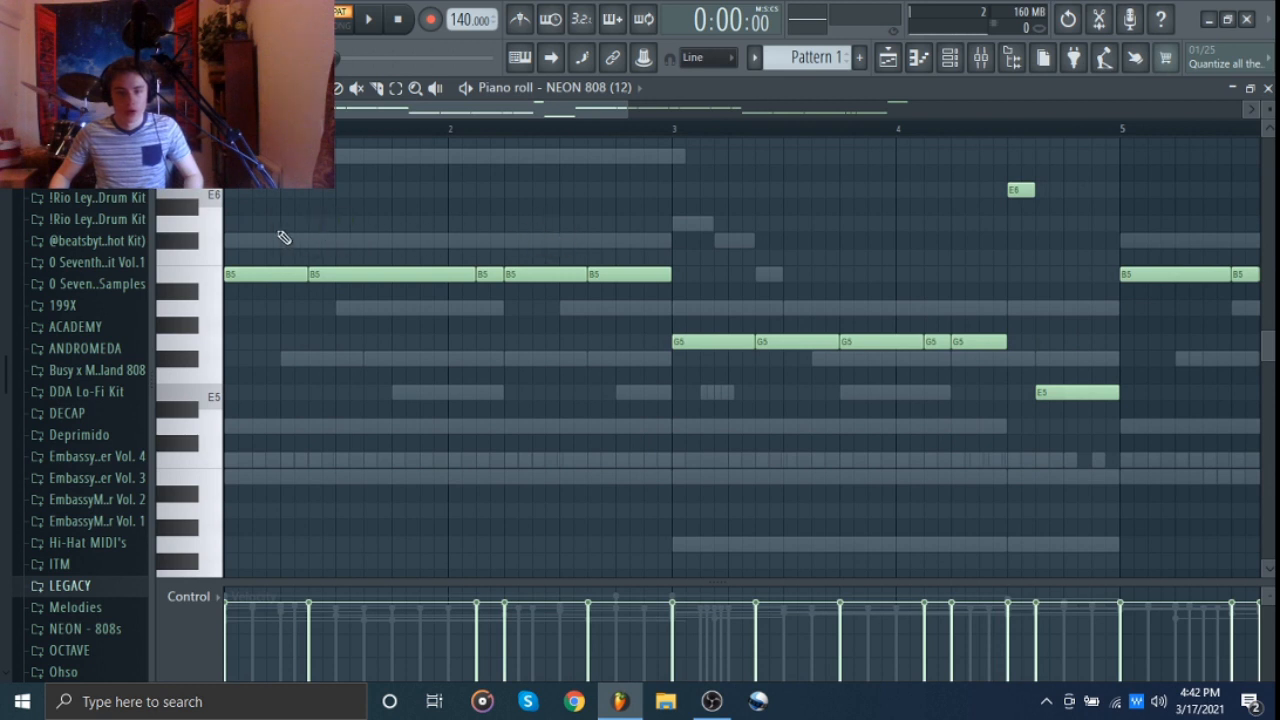
pyautogui.keyDown('ctrl'); pyautogui.scroll(-2, 638, 244); pyautogui.keyUp('ctrl')
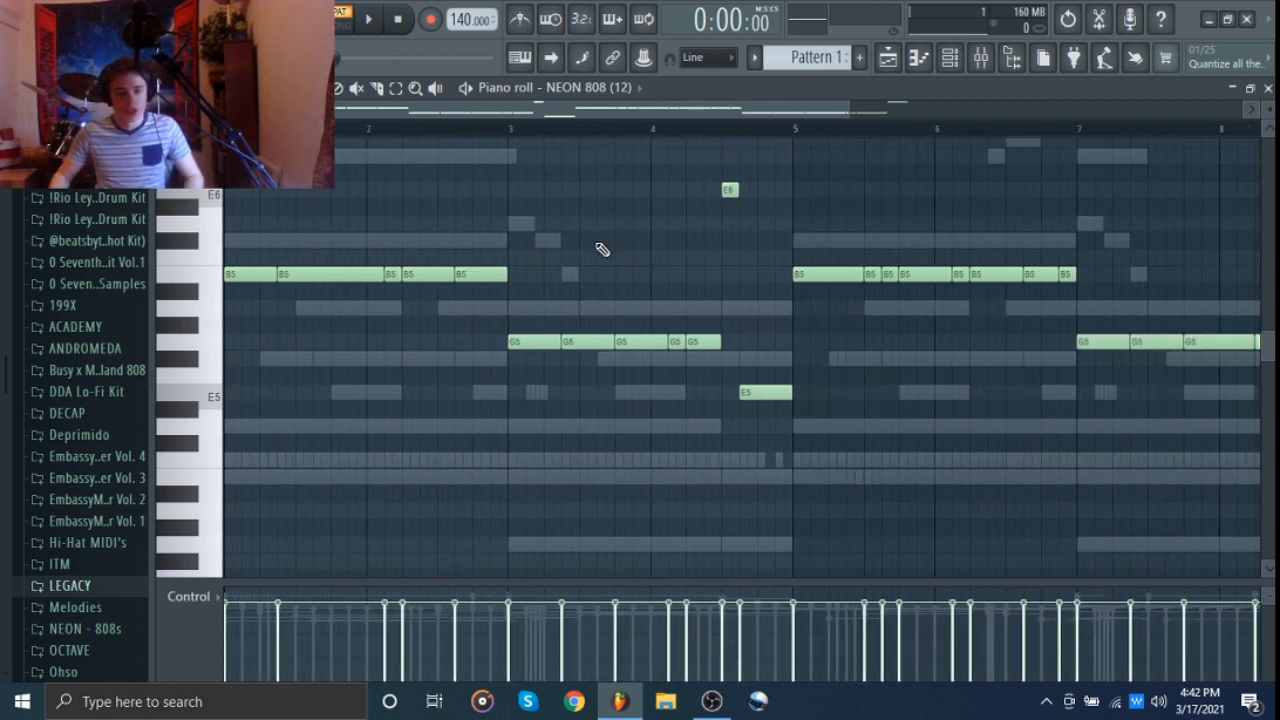
pyautogui.keyDown('ctrl'); pyautogui.scroll(5, 178, 329); pyautogui.keyUp('ctrl')
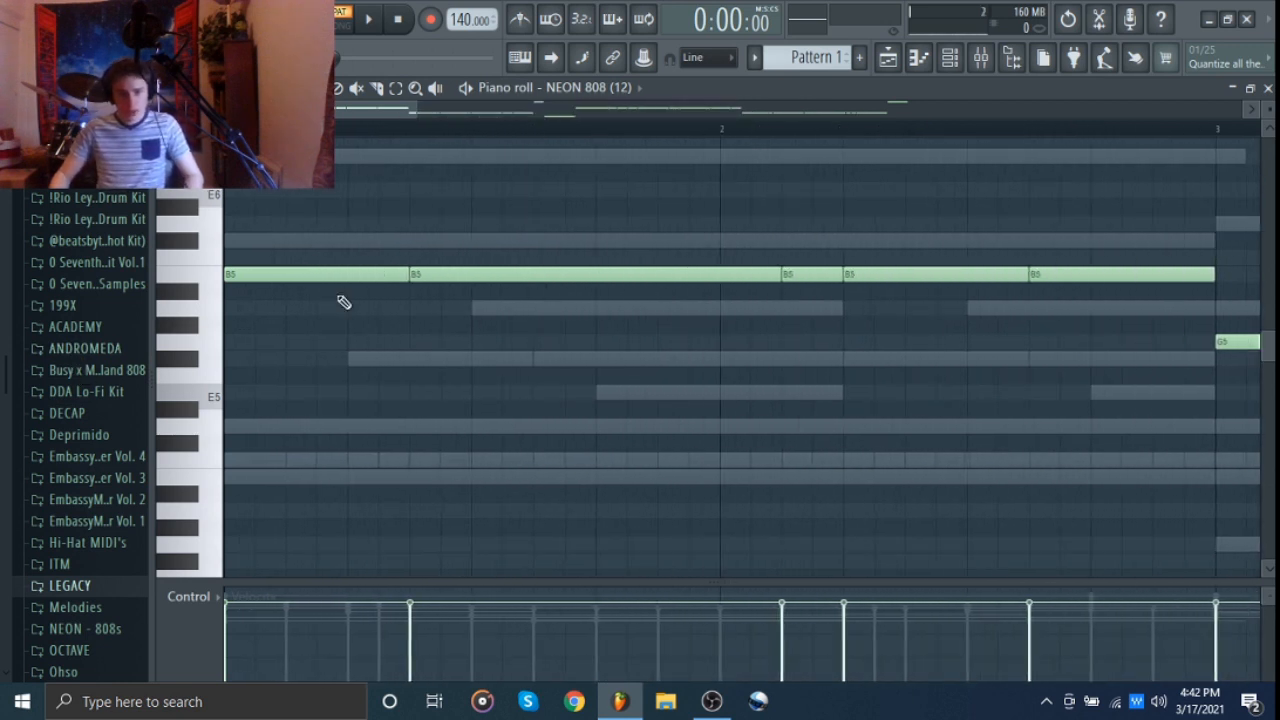
pyautogui.click(326, 278)
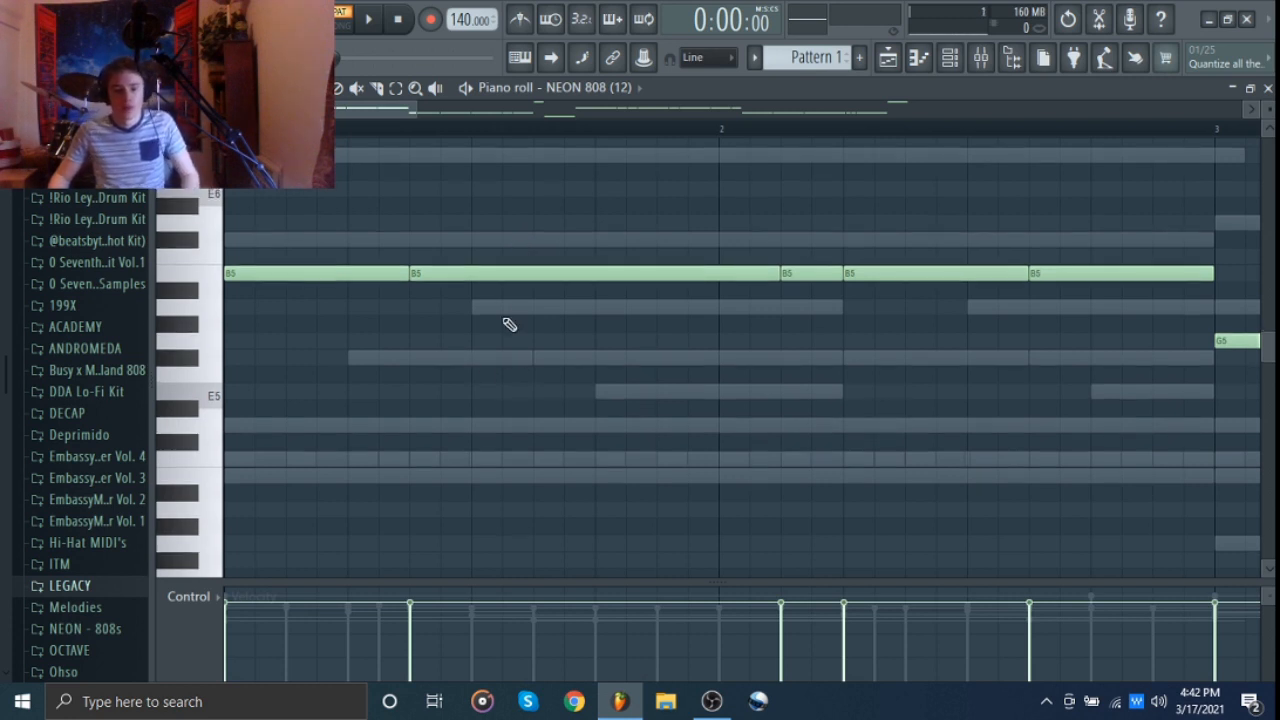
pyautogui.click(465, 271)
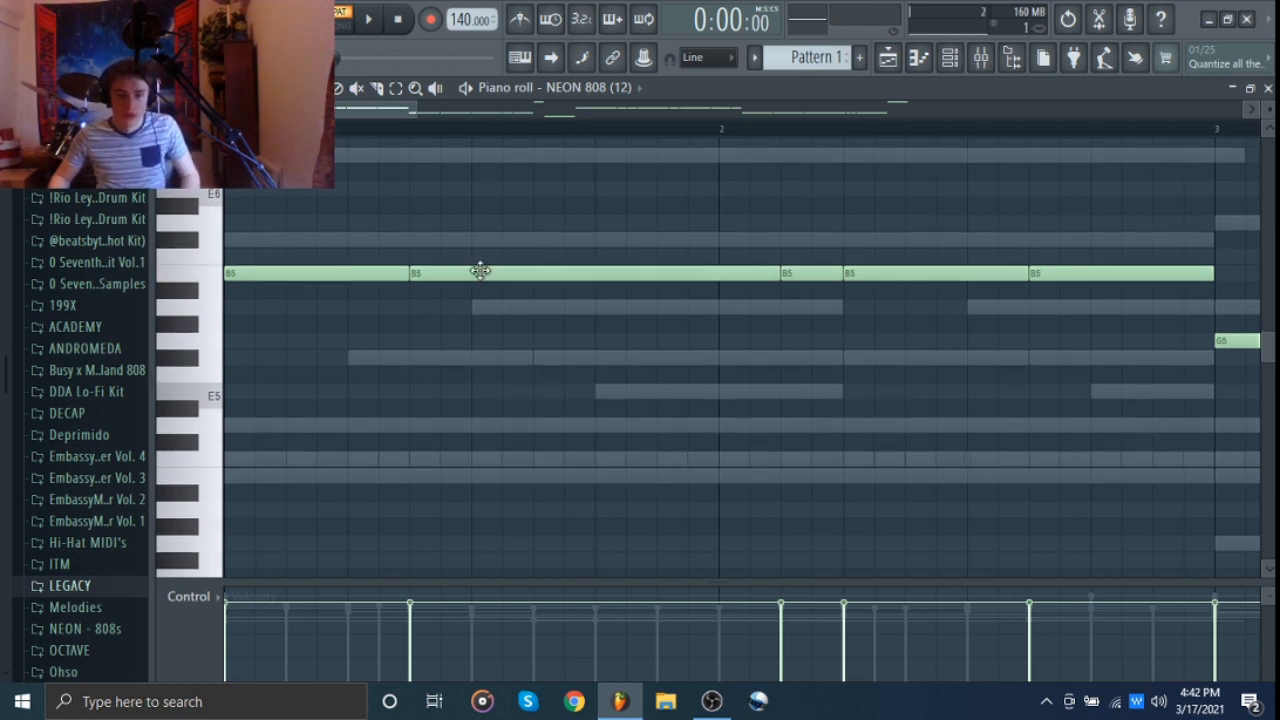
# Unmute the NEON 808 (12) channel in the channel rack, play the pattern briefly, and stop playback
pyautogui.press('space')
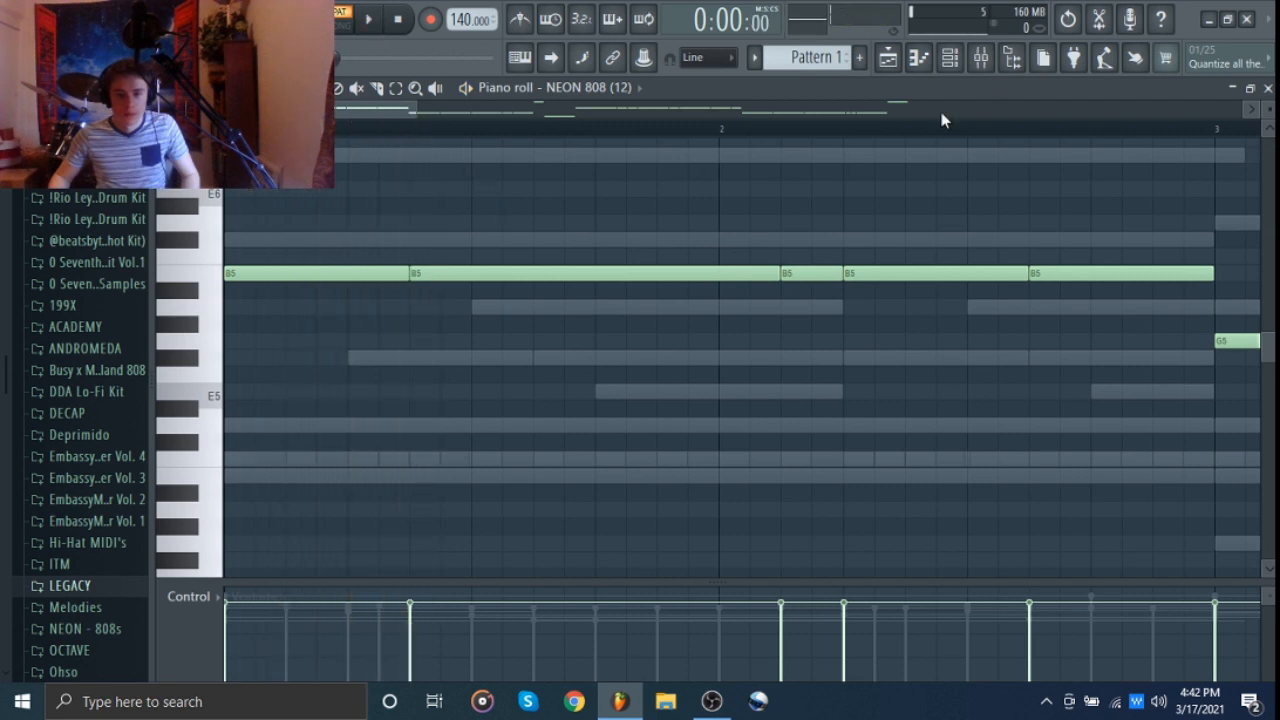
pyautogui.click(952, 57)
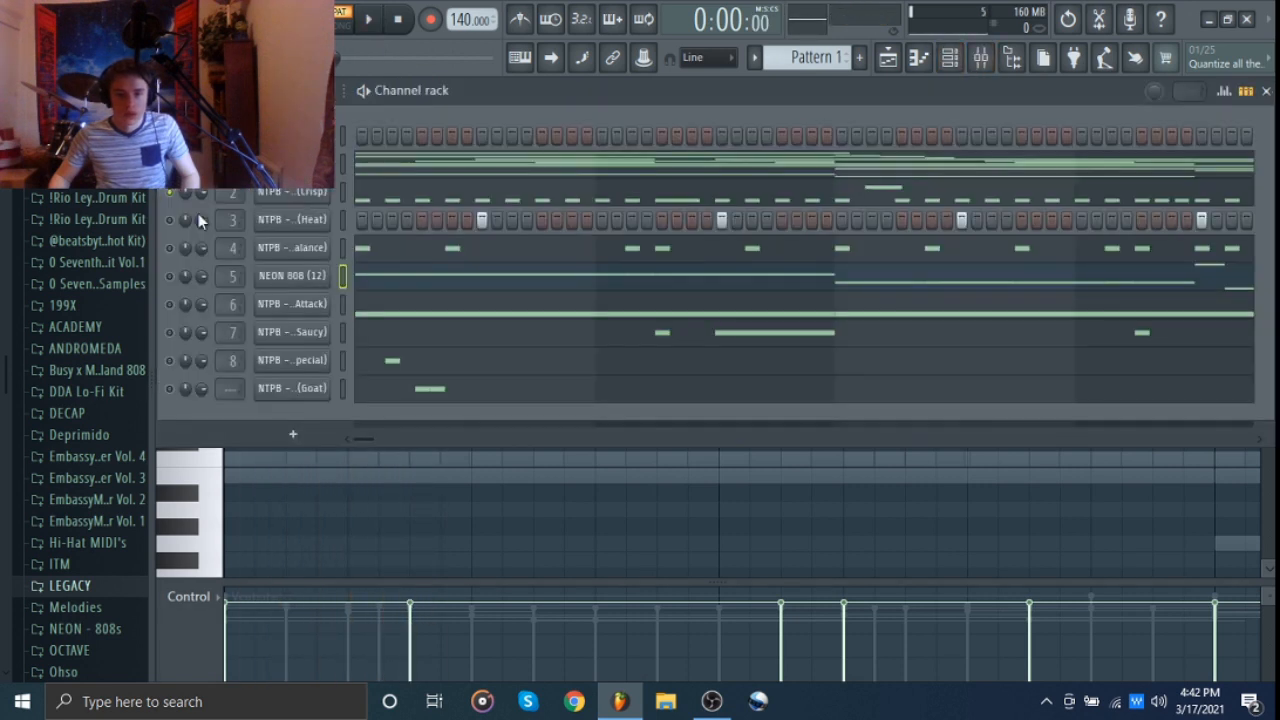
pyautogui.click(172, 280)
pyautogui.press('space')
pyautogui.click(400, 548)
pyautogui.press('space')
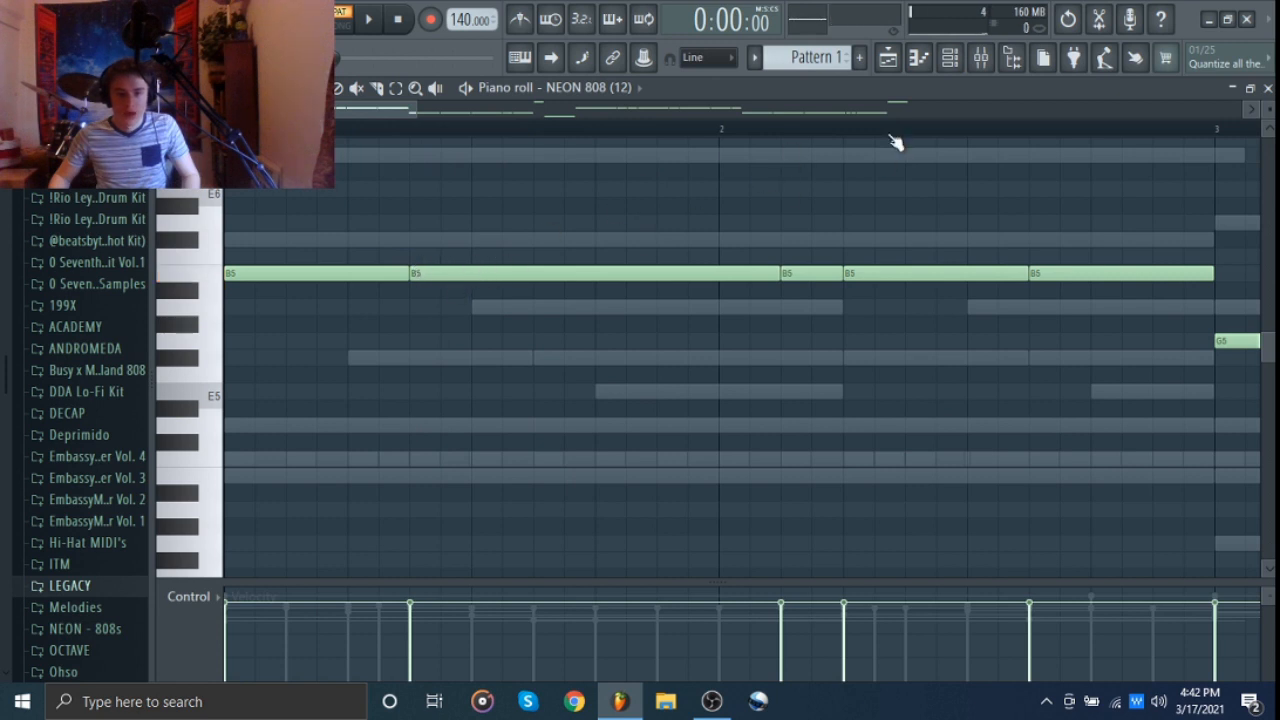
# Unmute the NTPB - Clap (Heat) channel, play the pattern with the 808 into bar 3, and stop playback
pyautogui.click(950, 57)
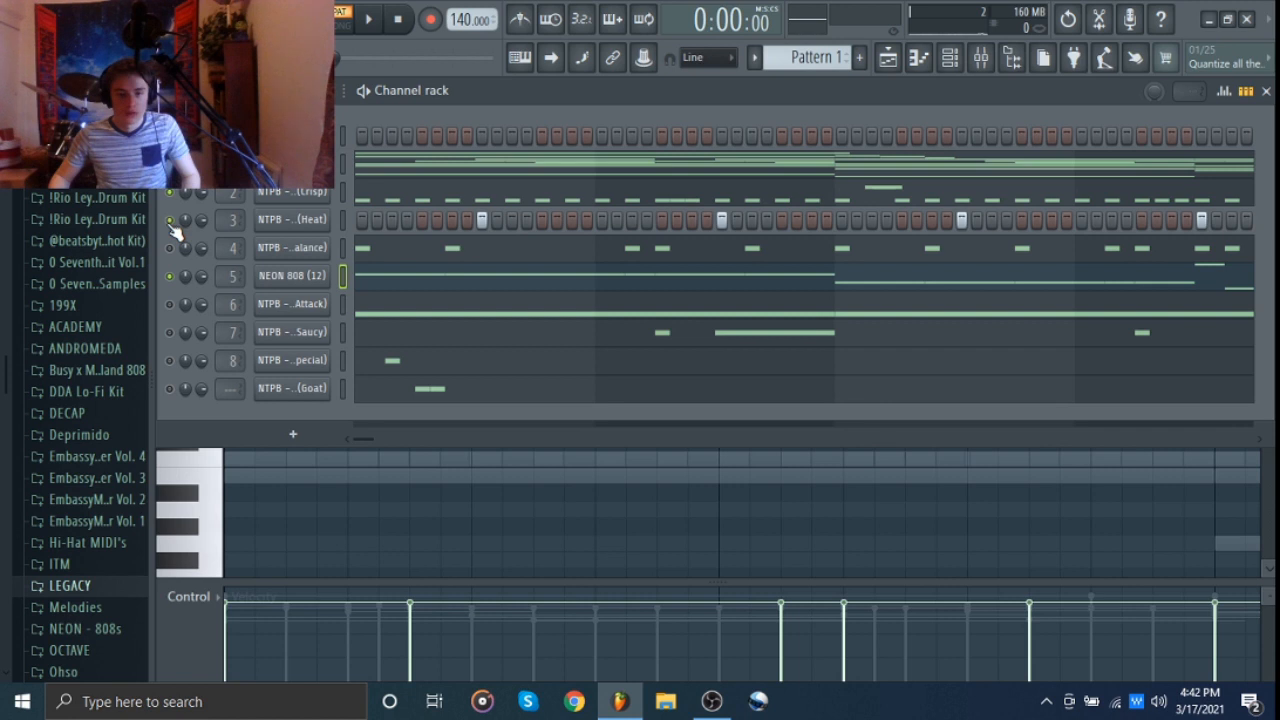
pyautogui.press('space')
pyautogui.click(331, 452)
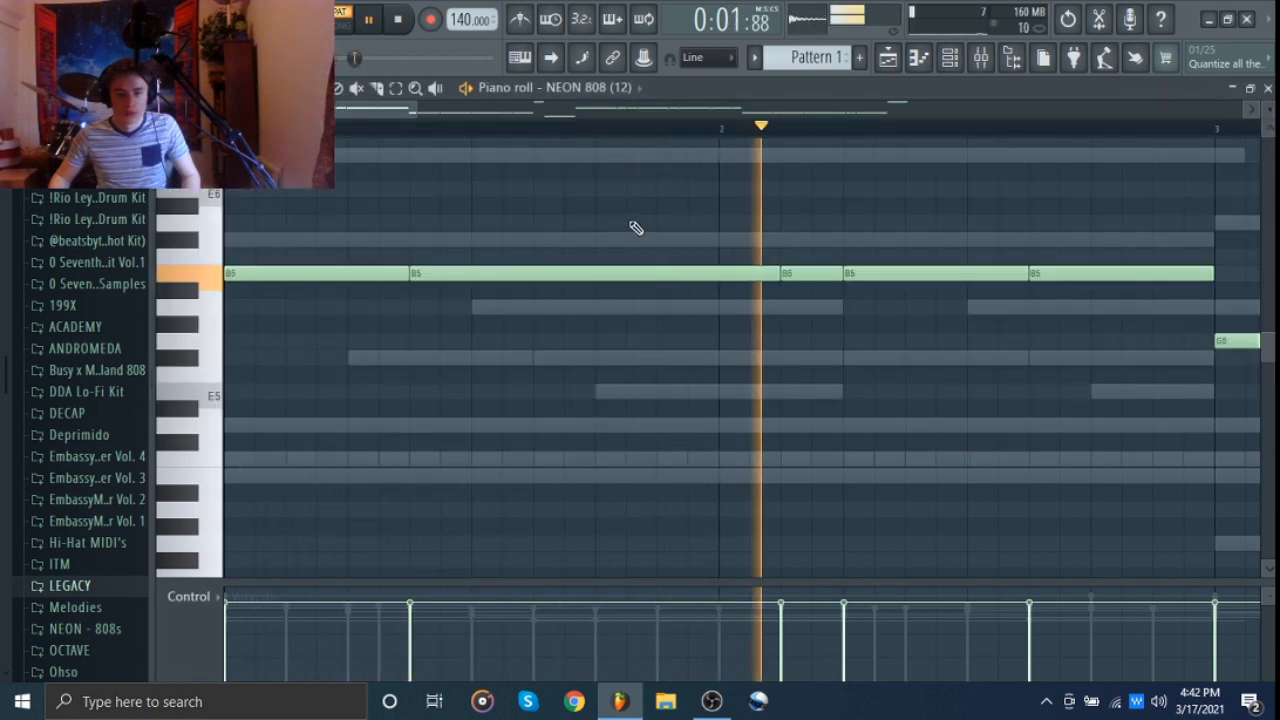
pyautogui.press('space')
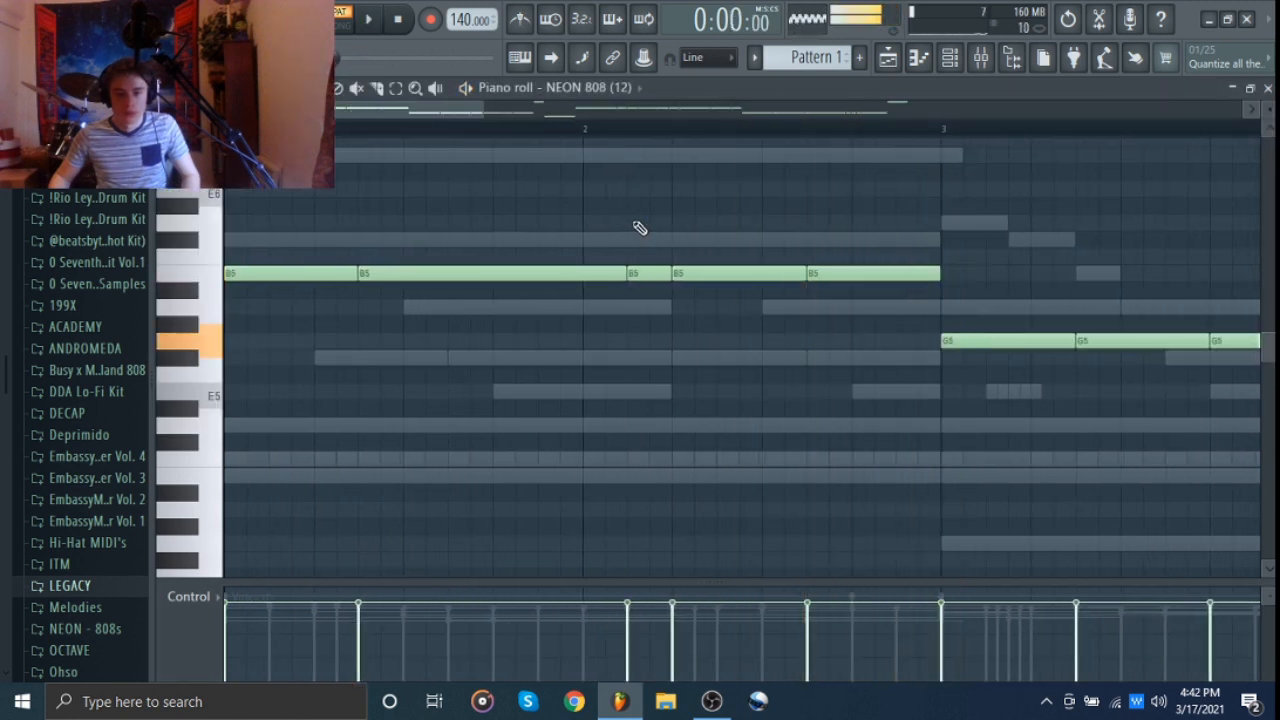
# Play the pattern again to hear the 808 move from B5 to G5 at bar 3, and stop playback
pyautogui.hscroll(2, 590, 224)
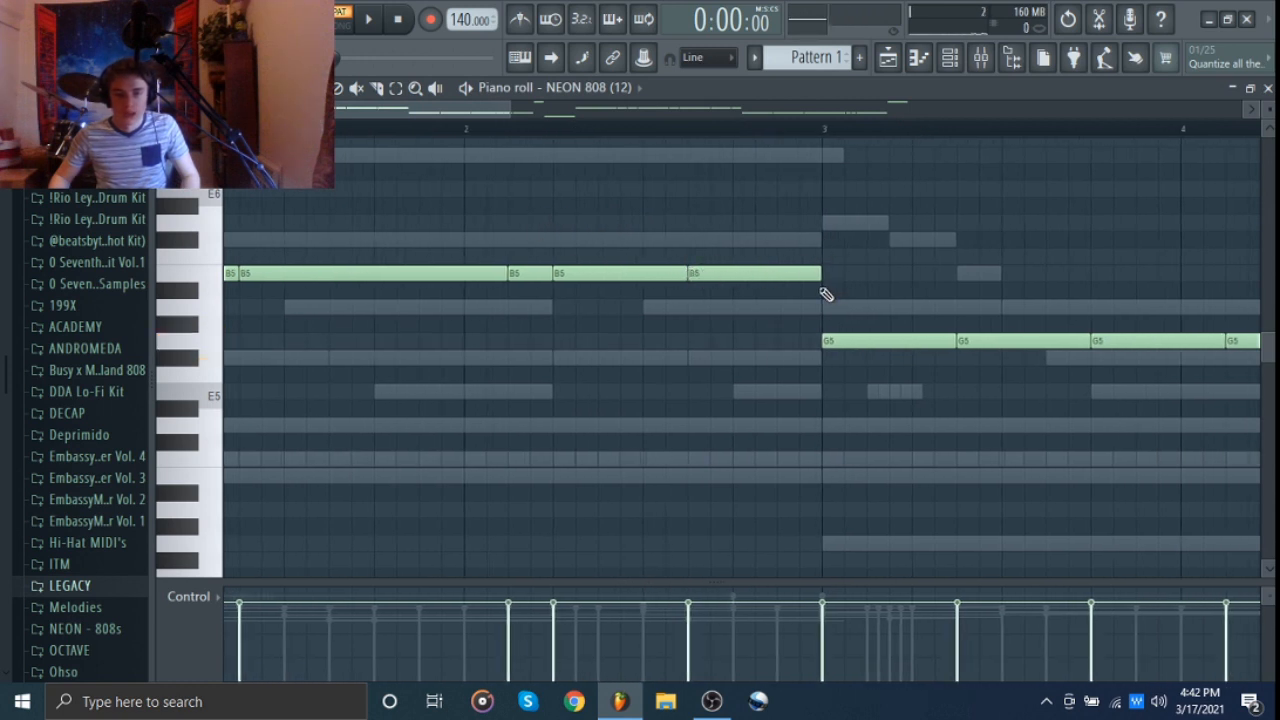
pyautogui.scroll(-2, 634, 220)
pyautogui.press('space')
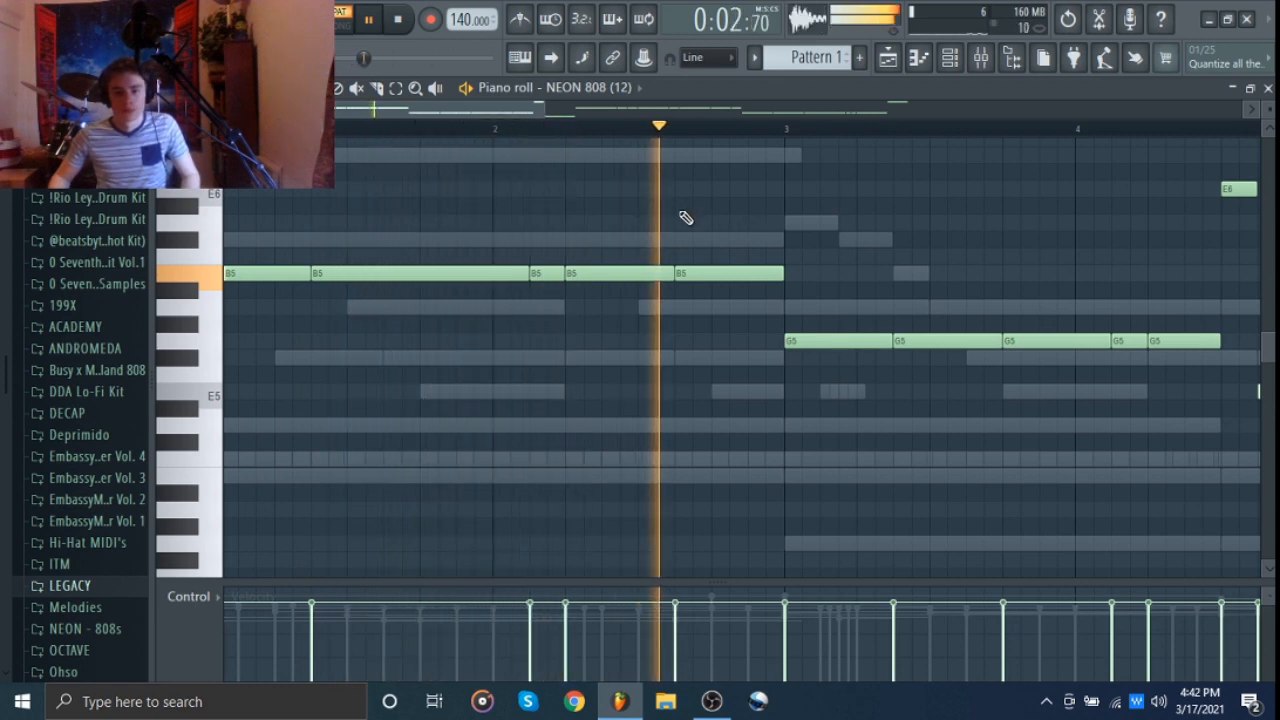
pyautogui.press('space')
pyautogui.scroll(-3, 686, 218)
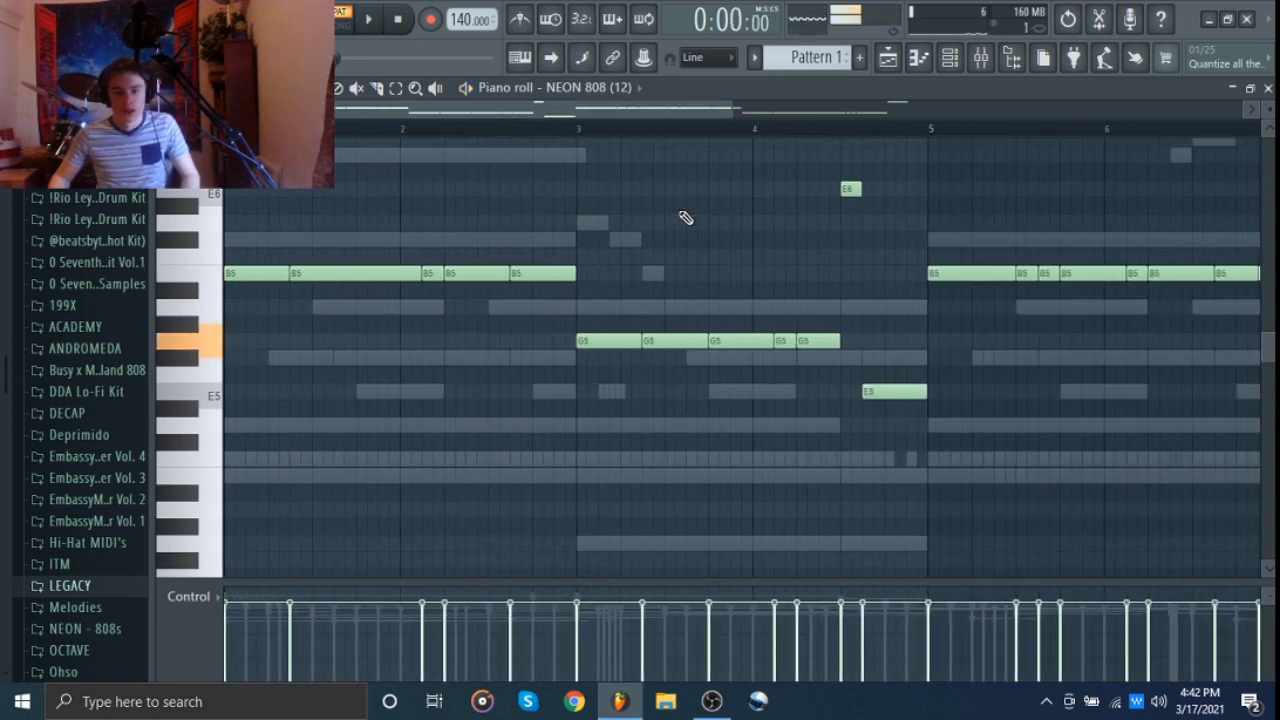
# Copy all the NEON 808 (12) notes from Pattern 1 into Pattern 2
pyautogui.moveTo(1145, 148); pyautogui.dragTo(222, 416)
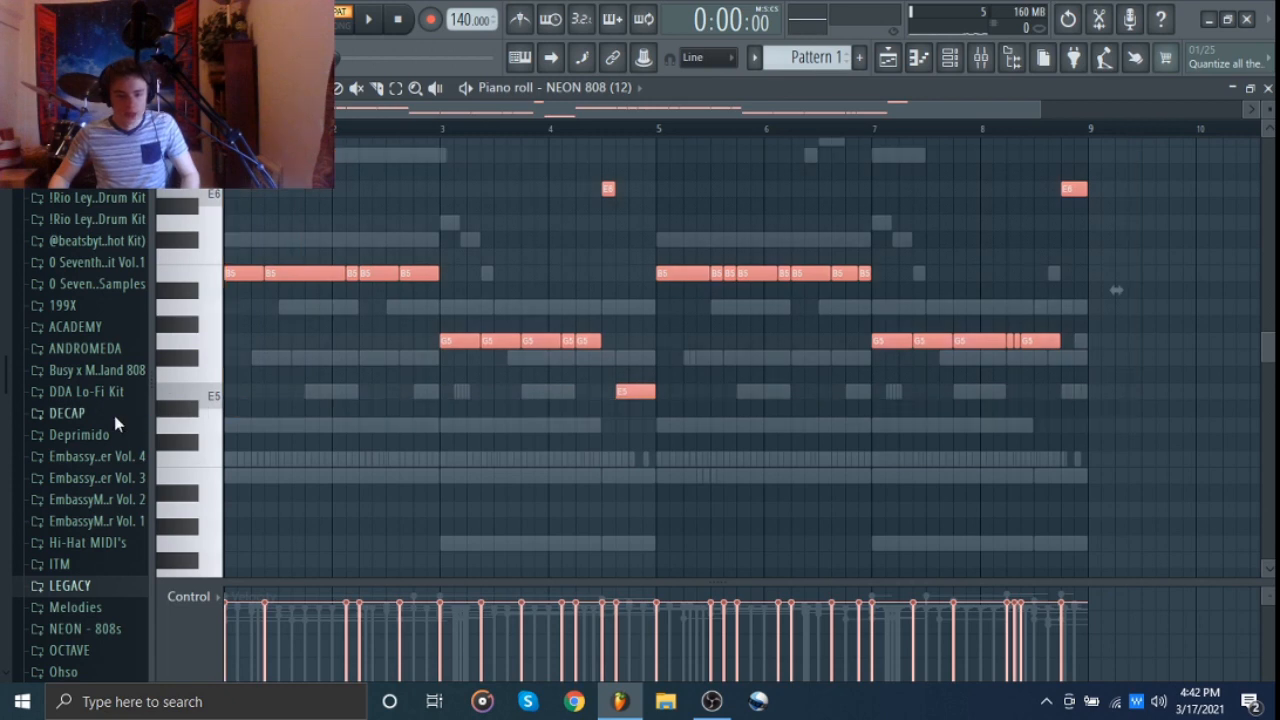
pyautogui.scroll(-1, 797, 57)
pyautogui.scroll(1, 797, 57)
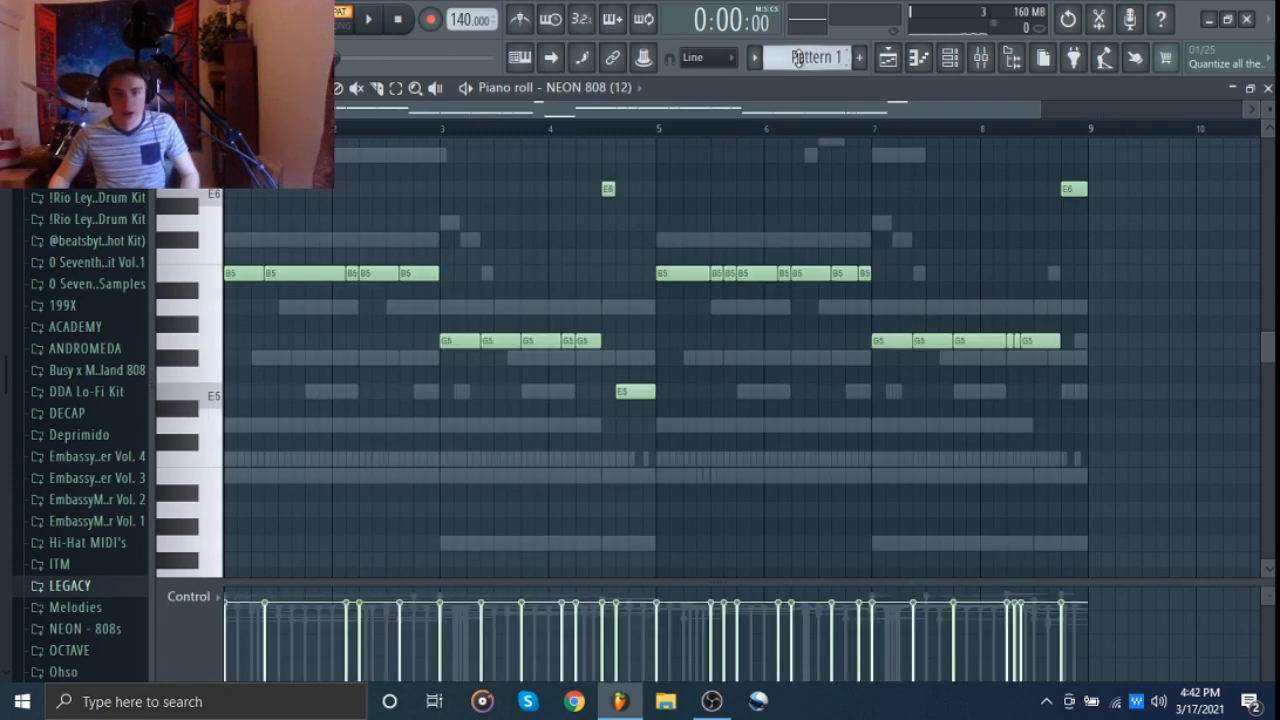
pyautogui.scroll(-1, 797, 57)
pyautogui.hotkey('ctrl', 'v')
pyautogui.click(406, 229)
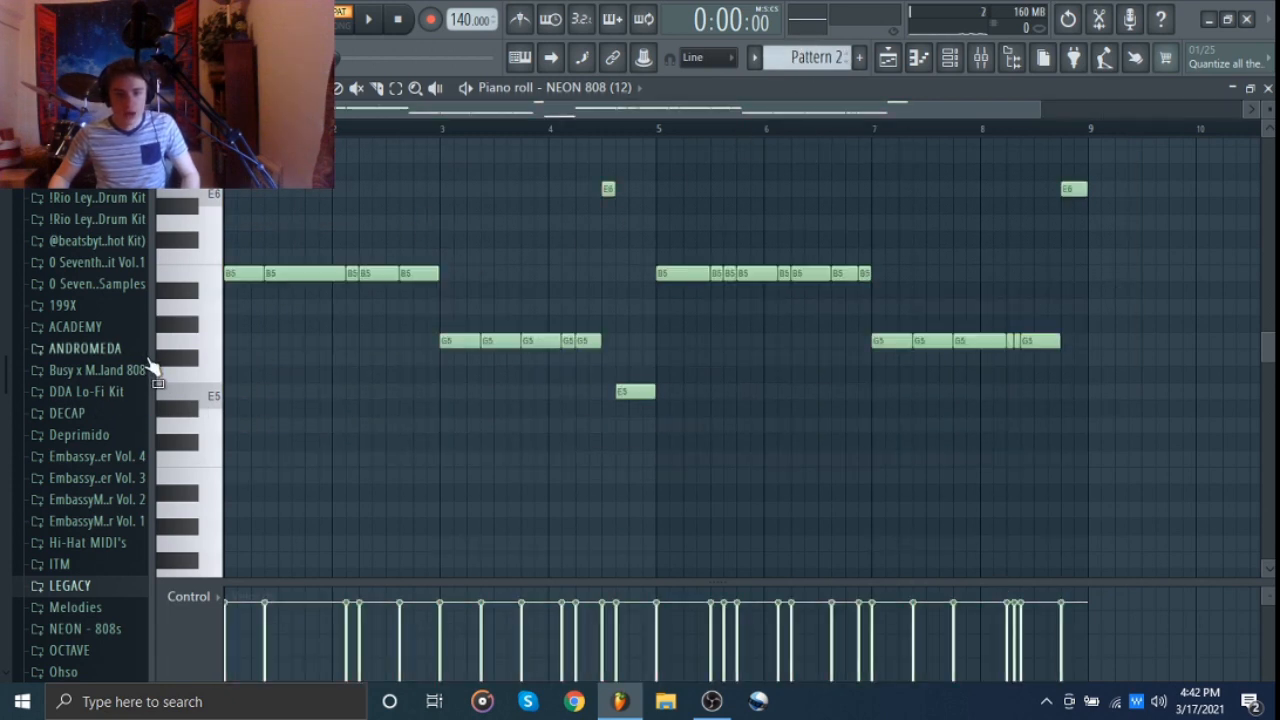
# Delete the short B5 in bar 2, the short G5 in bar 4 and the E6 in bar 4 from Pattern 2's 808, and play it
pyautogui.scroll(1, 175, 347)
pyautogui.rightClick(398, 274)
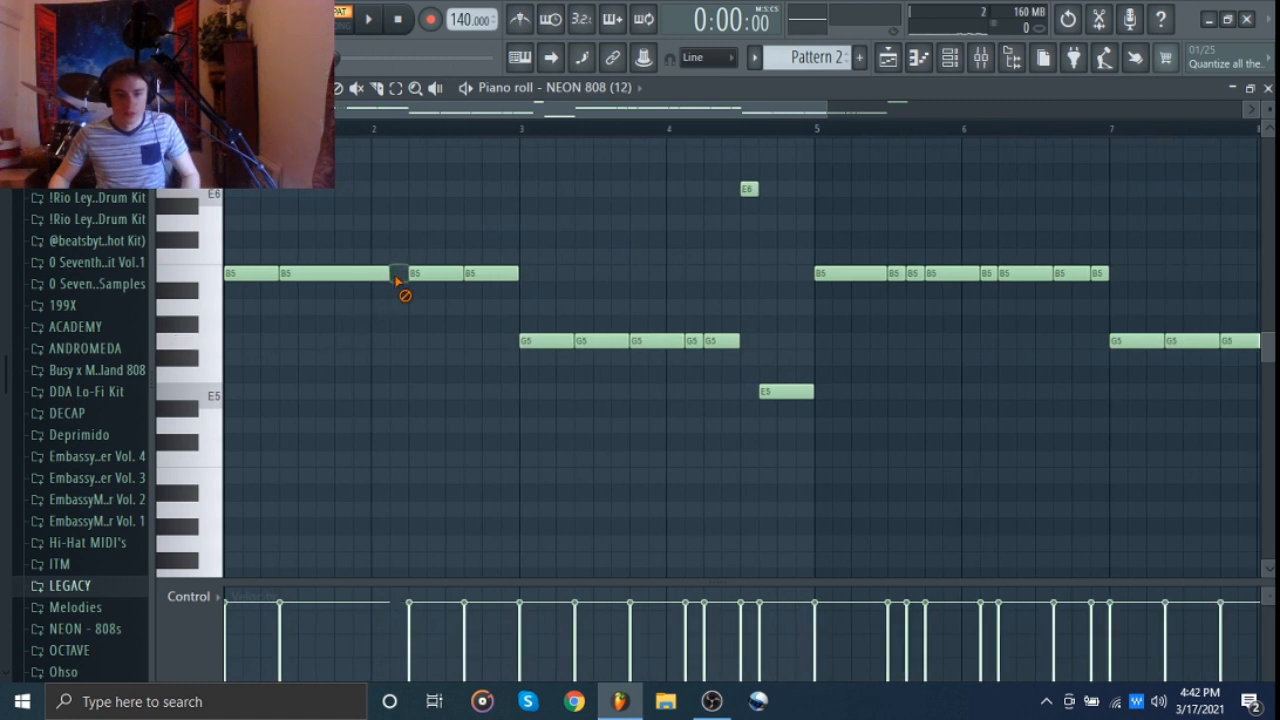
pyautogui.rightClick(686, 339)
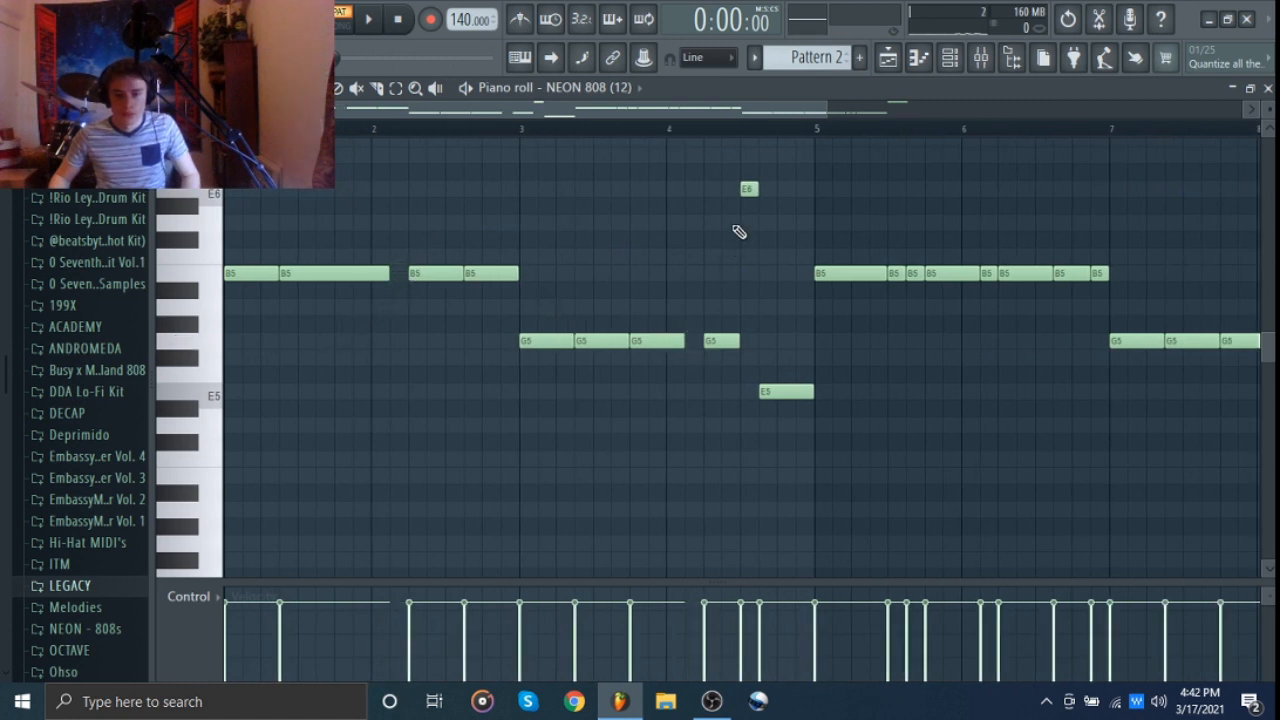
pyautogui.rightClick(745, 186)
pyautogui.scroll(-1, 870, 264)
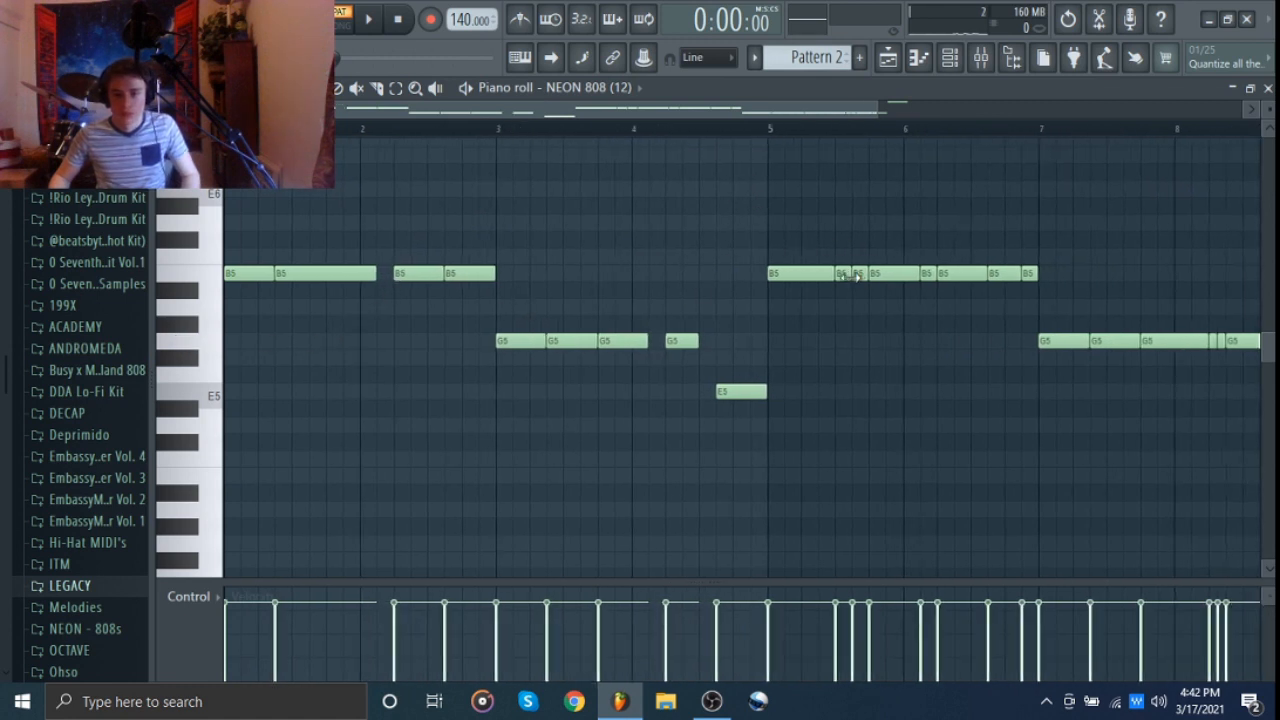
pyautogui.press('space')
pyautogui.scroll(-1, 824, 302)
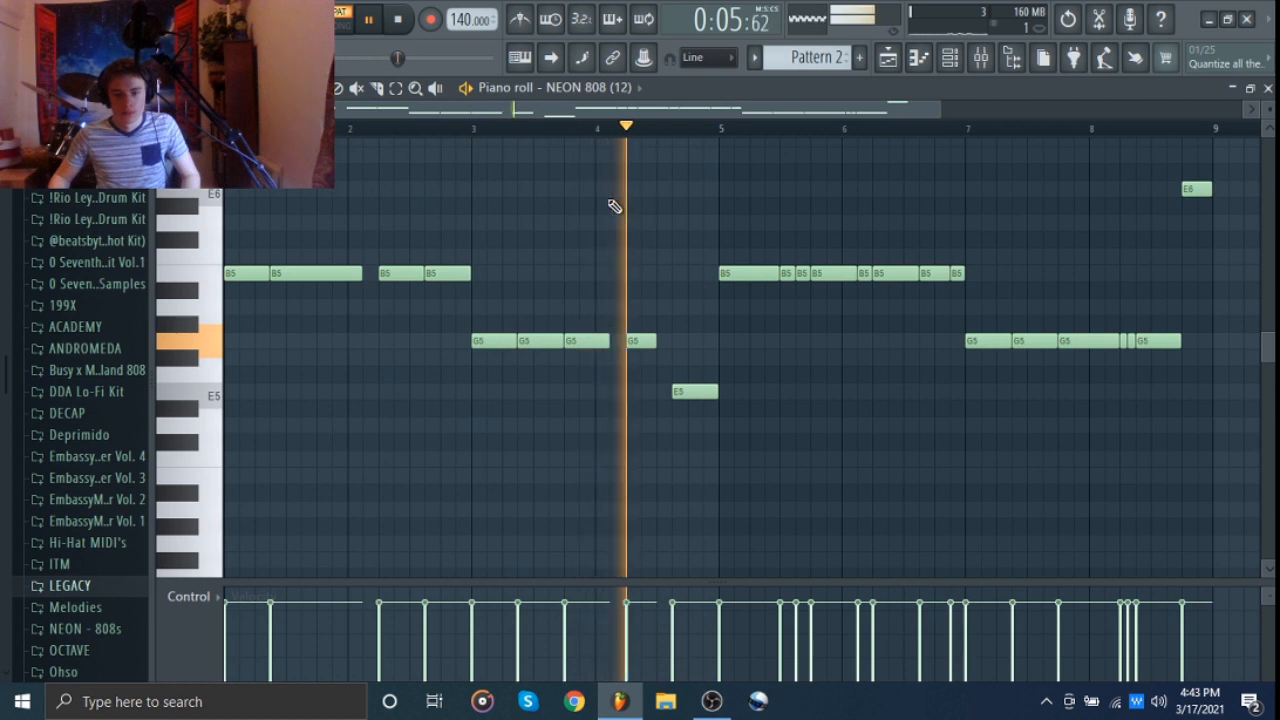
# Stop playback, replay bars 1 to 4 of Pattern 2's 808 from the start, and stop
pyautogui.press('space')
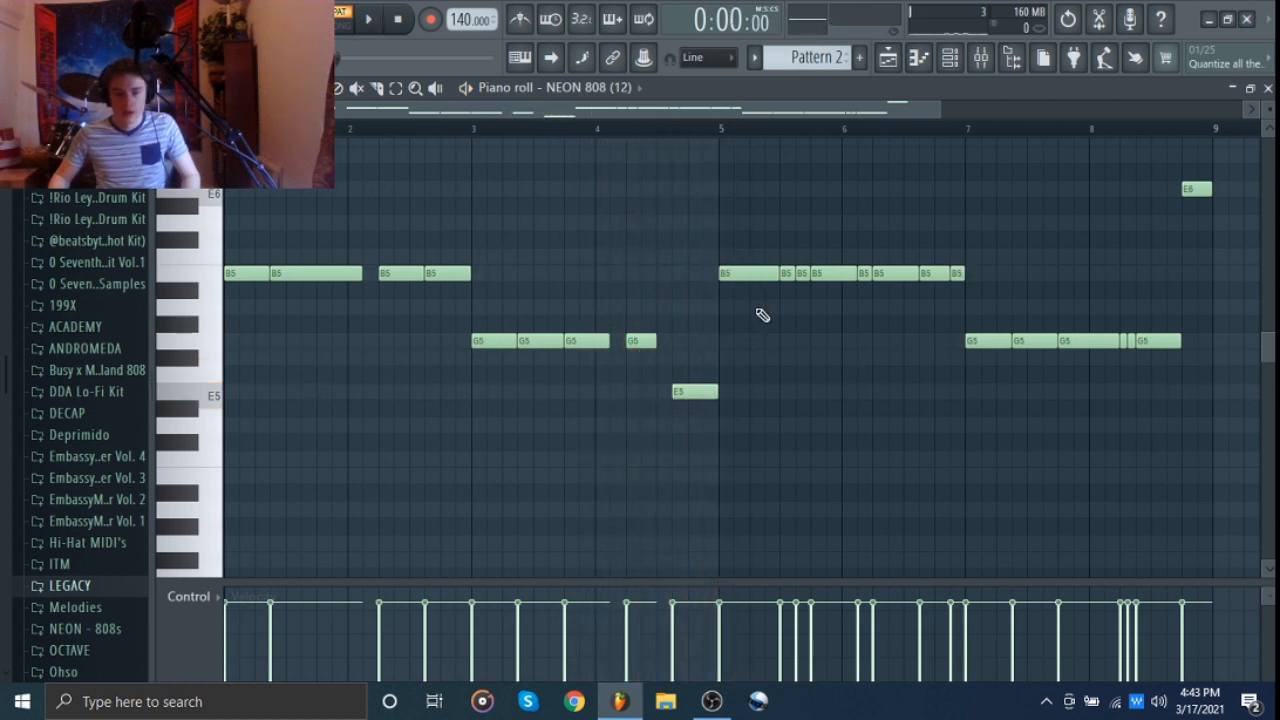
pyautogui.scroll(-1, 968, 241)
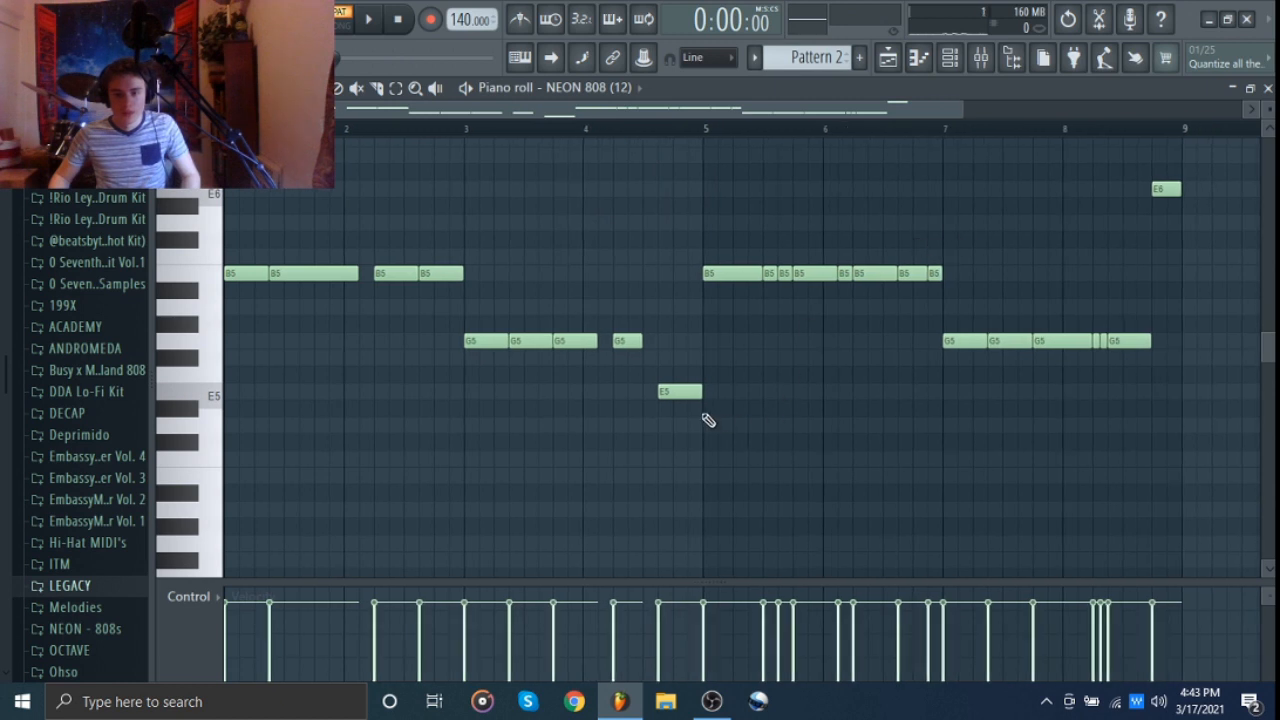
pyautogui.moveTo(697, 415); pyautogui.dragTo(236, 199)
pyautogui.keyDown('ctrl'); pyautogui.click(494, 197); pyautogui.keyUp('ctrl')
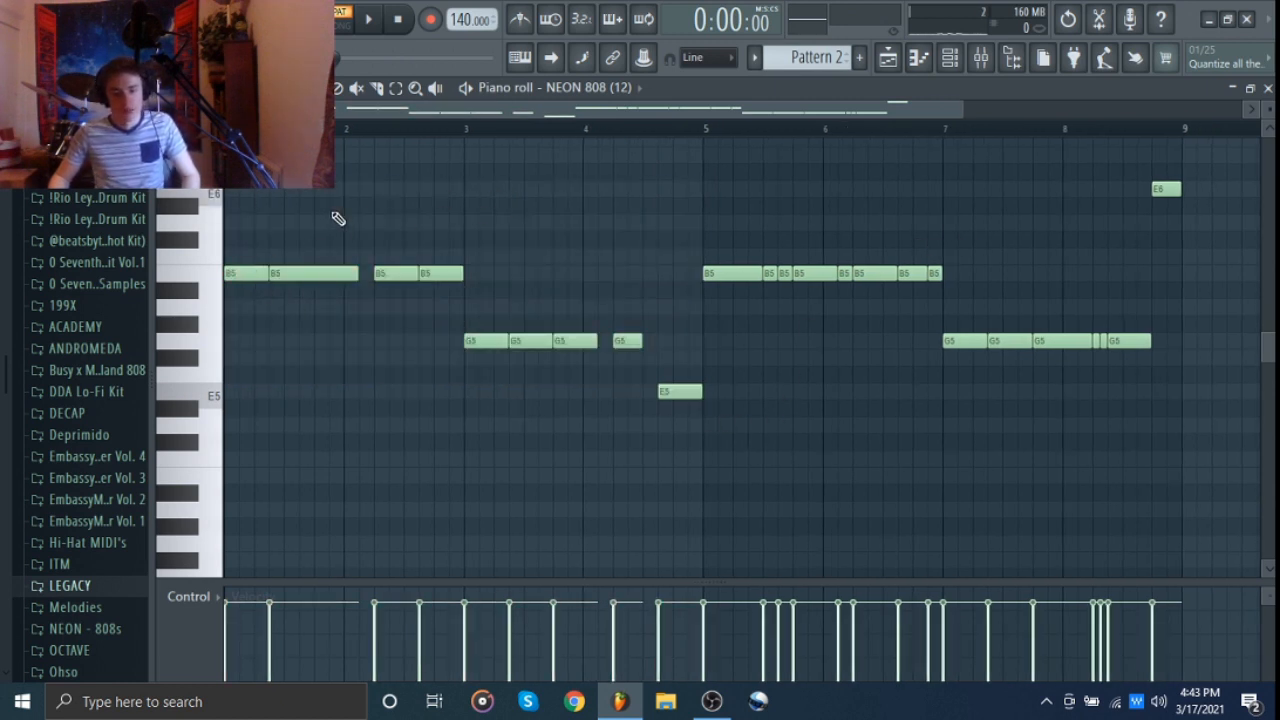
pyautogui.press('space')
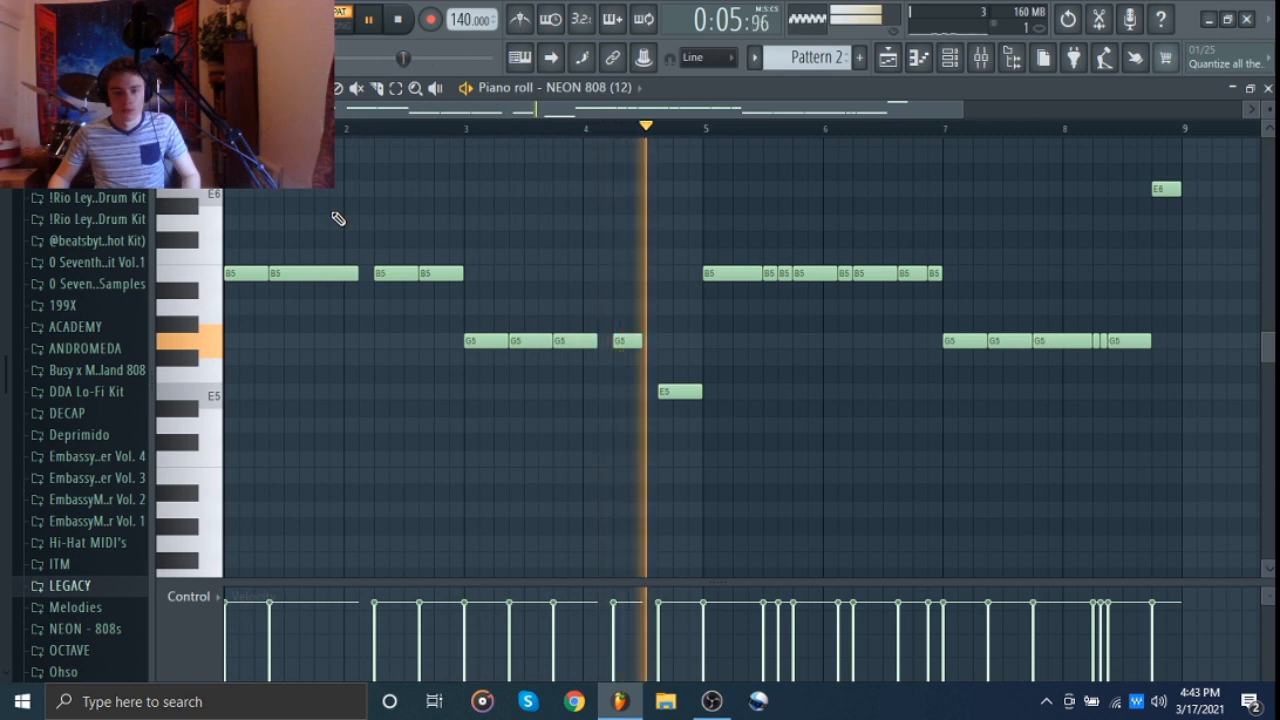
pyautogui.press('space')
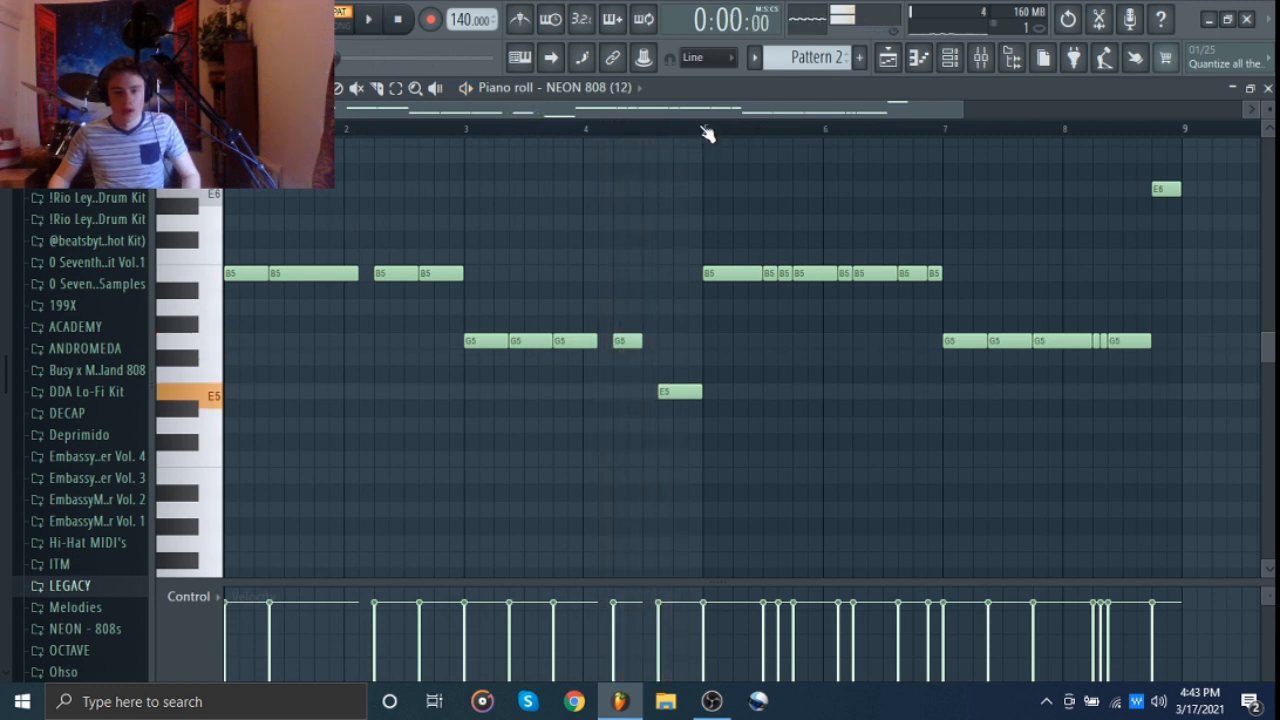
# Set the playback position to bar 5, play the second half of Pattern 2's 808, and stop
pyautogui.click(706, 130)
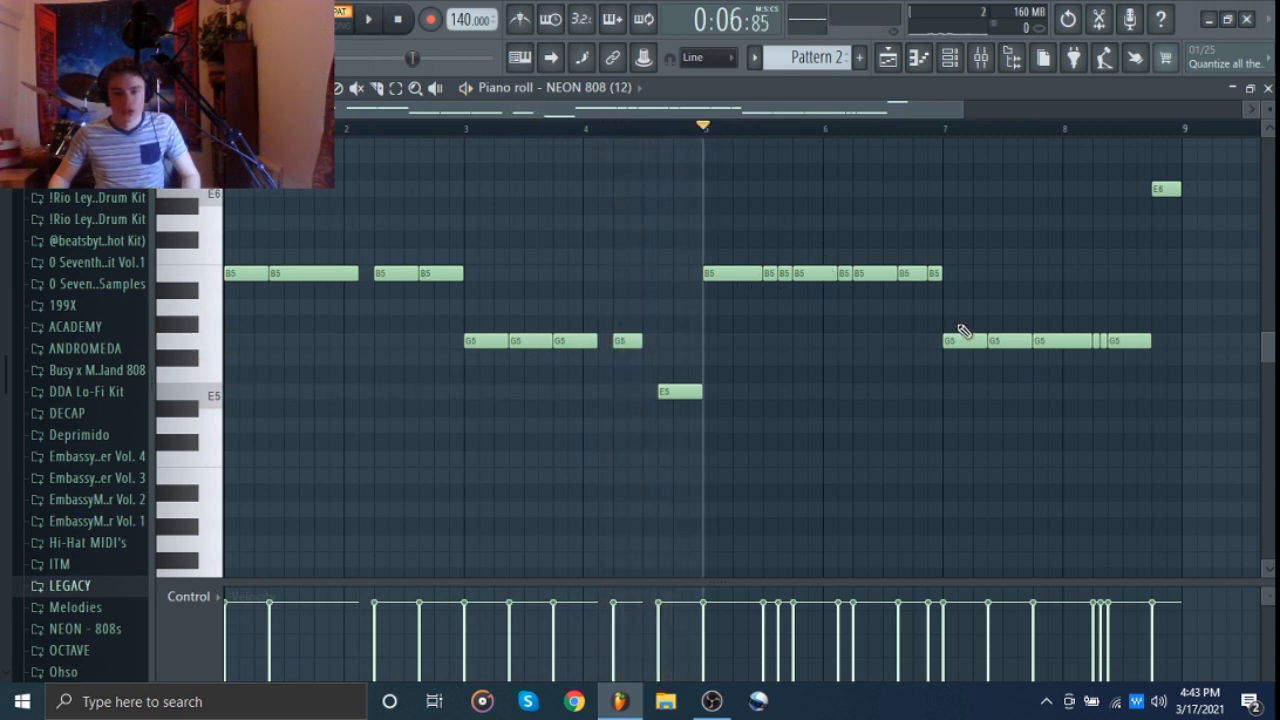
pyautogui.moveTo(963, 331); pyautogui.dragTo(797, 340)
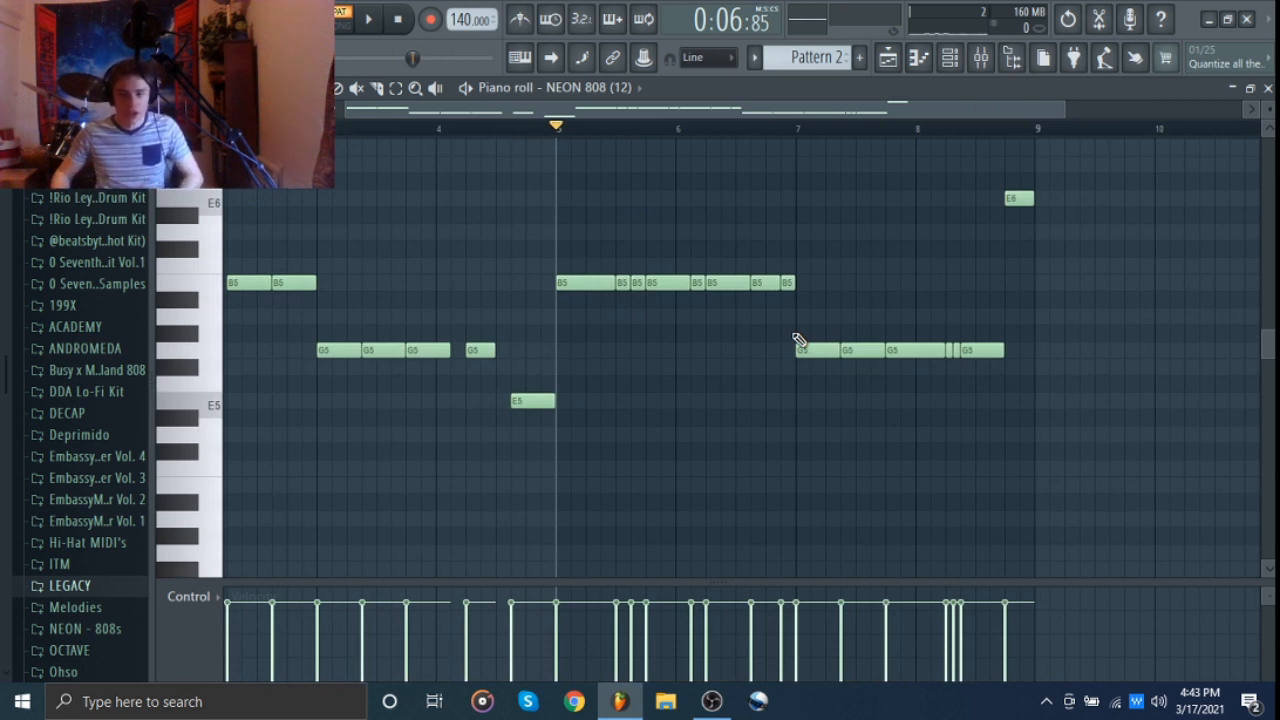
pyautogui.press('space')
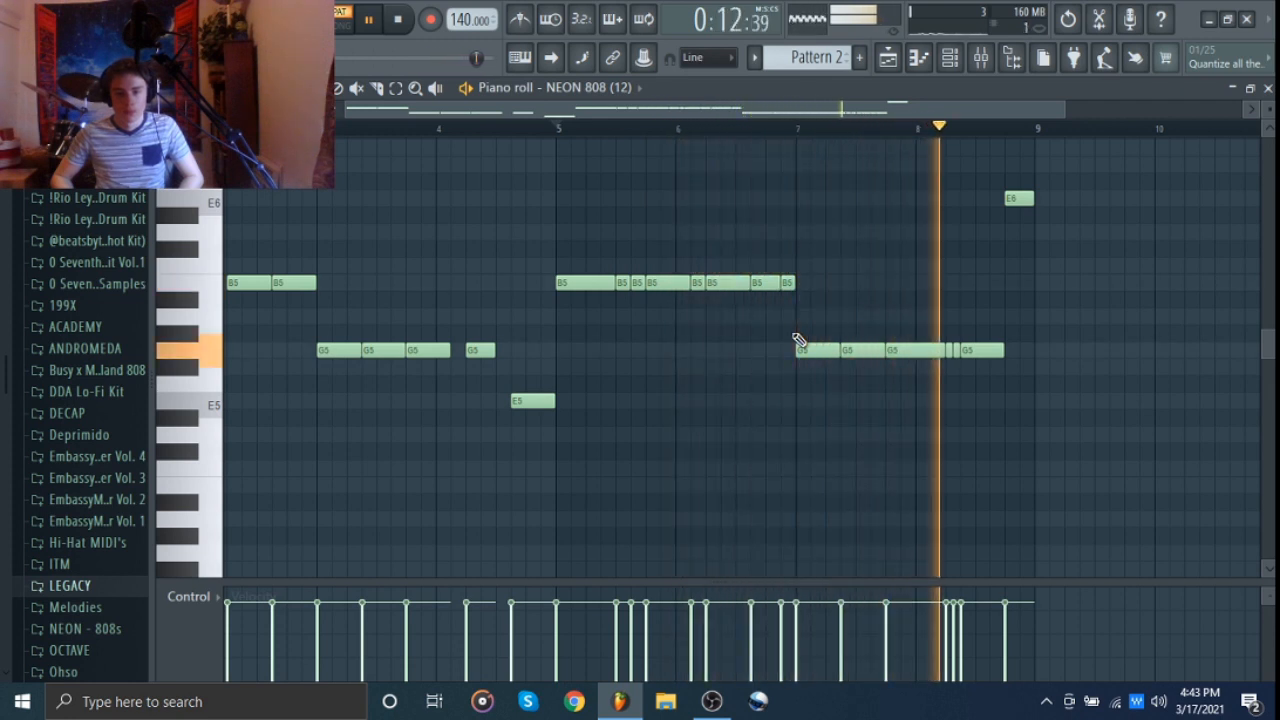
pyautogui.press('space')
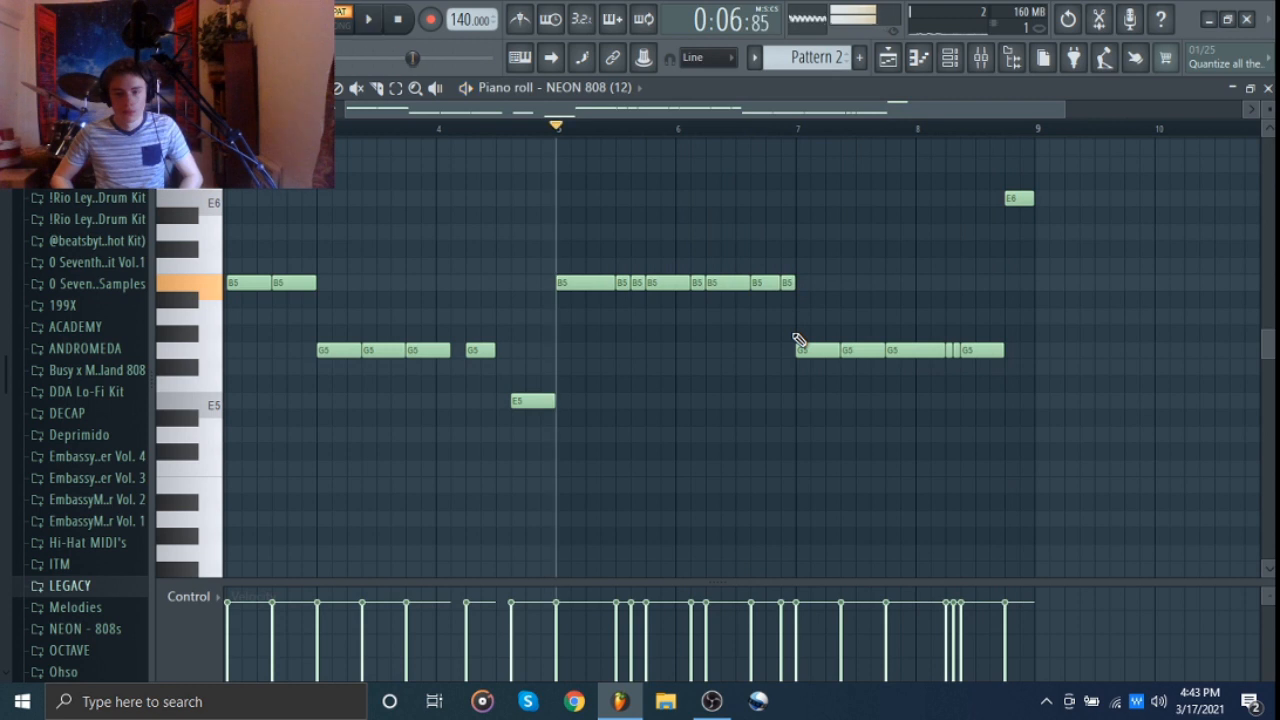
# Switch to Pattern 1 and view its Xpand!2, NTPB - Hi Hat (Crisp) and NEON 808 (12) notes in the piano roll
pyautogui.moveTo(736, 343); pyautogui.dragTo(883, 349)
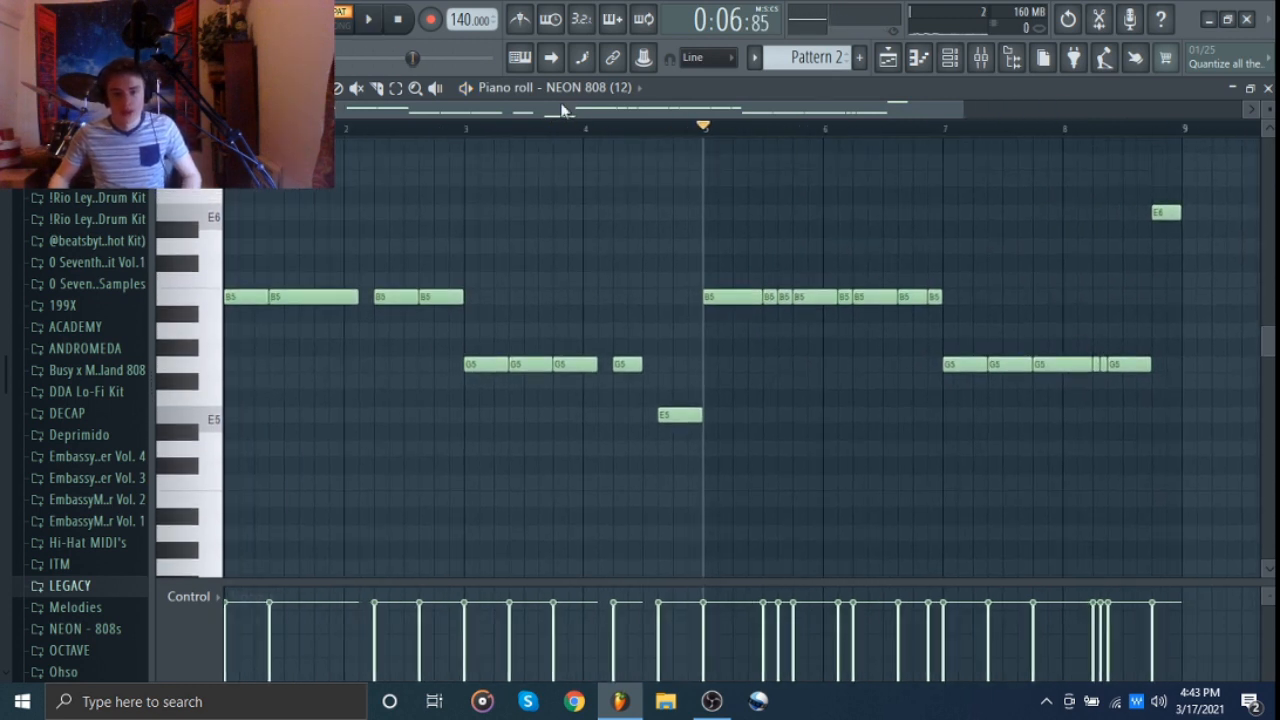
pyautogui.scroll(1, 820, 57)
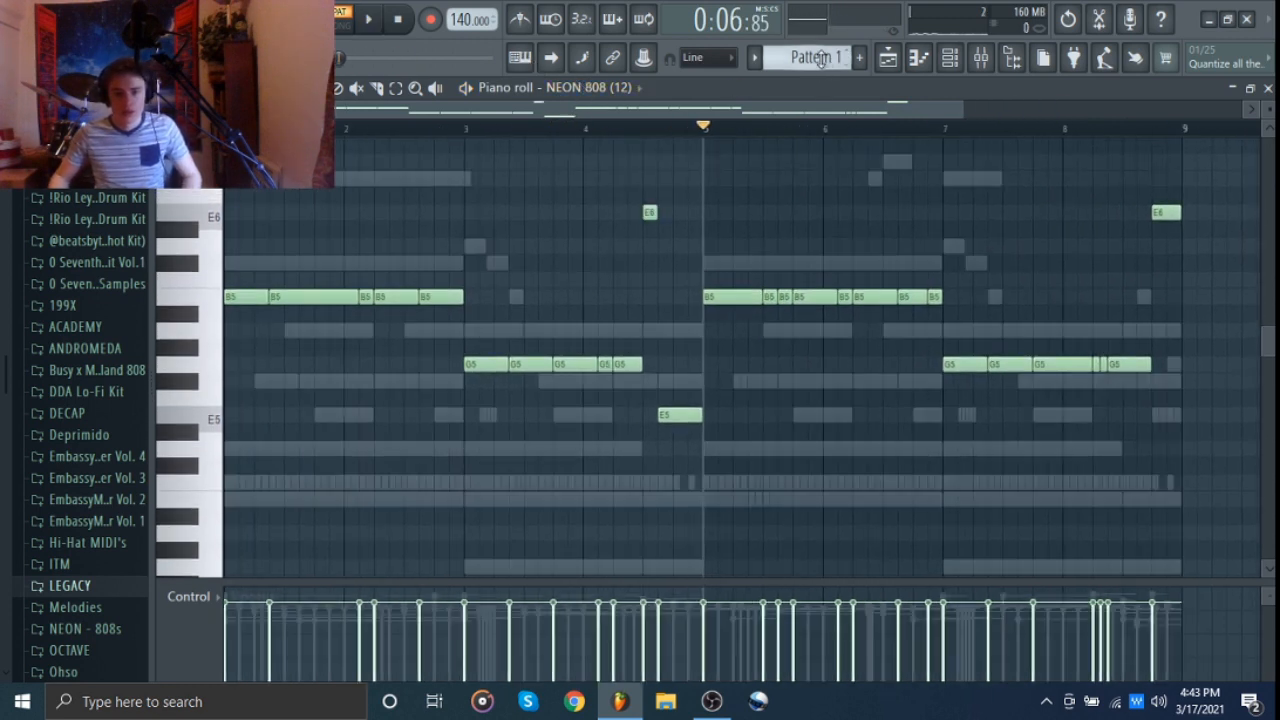
pyautogui.scroll(4, 576, 98)
pyautogui.scroll(3, 580, 100)
pyautogui.click(582, 88)
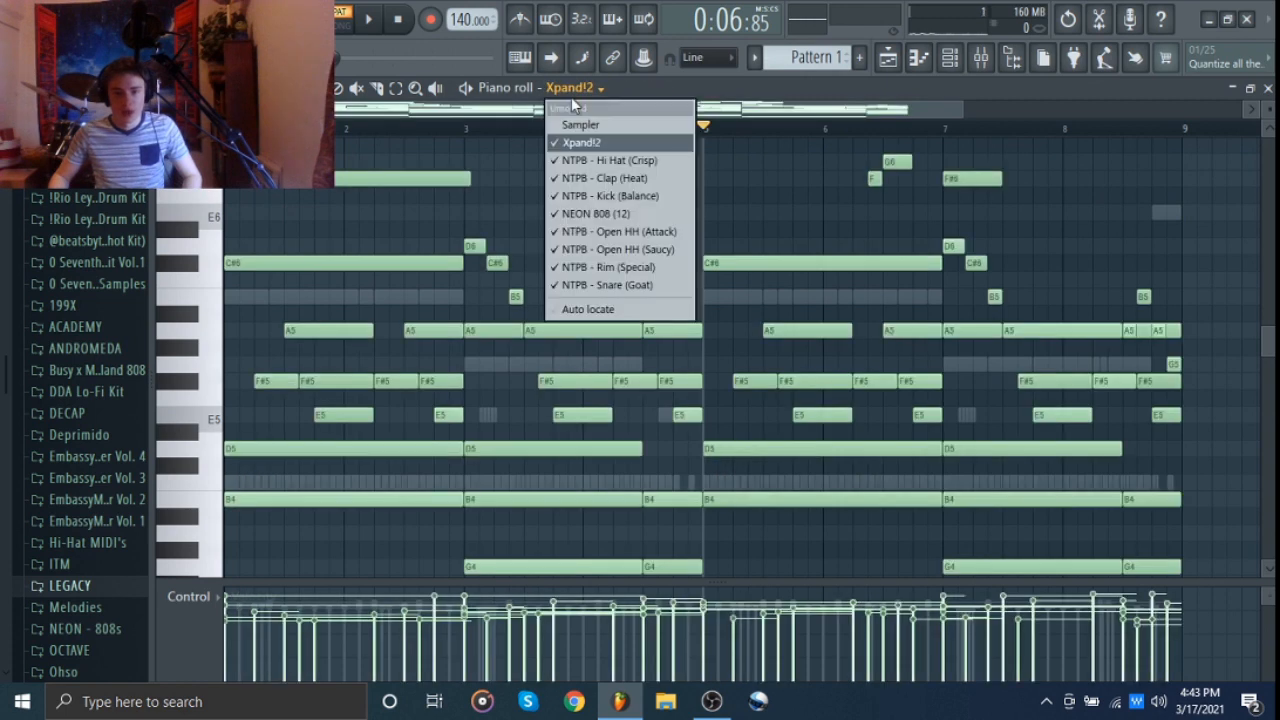
pyautogui.click(592, 162)
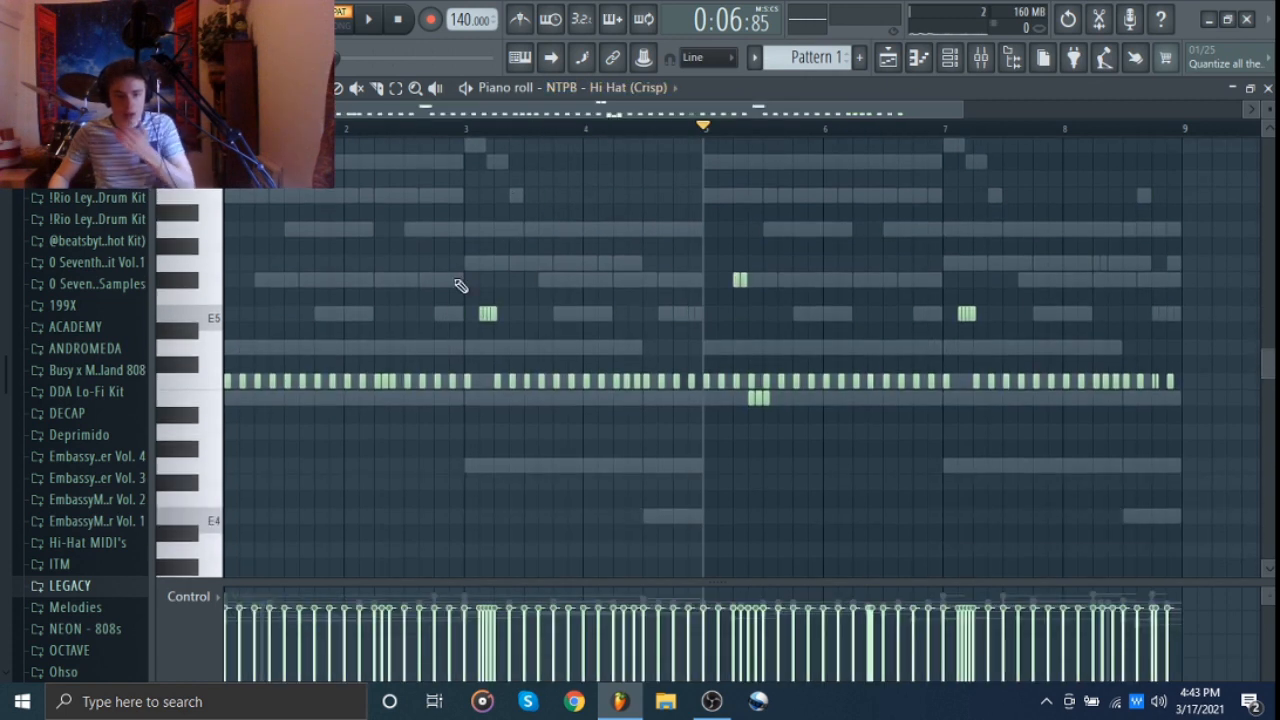
pyautogui.click(630, 95)
pyautogui.click(573, 160)
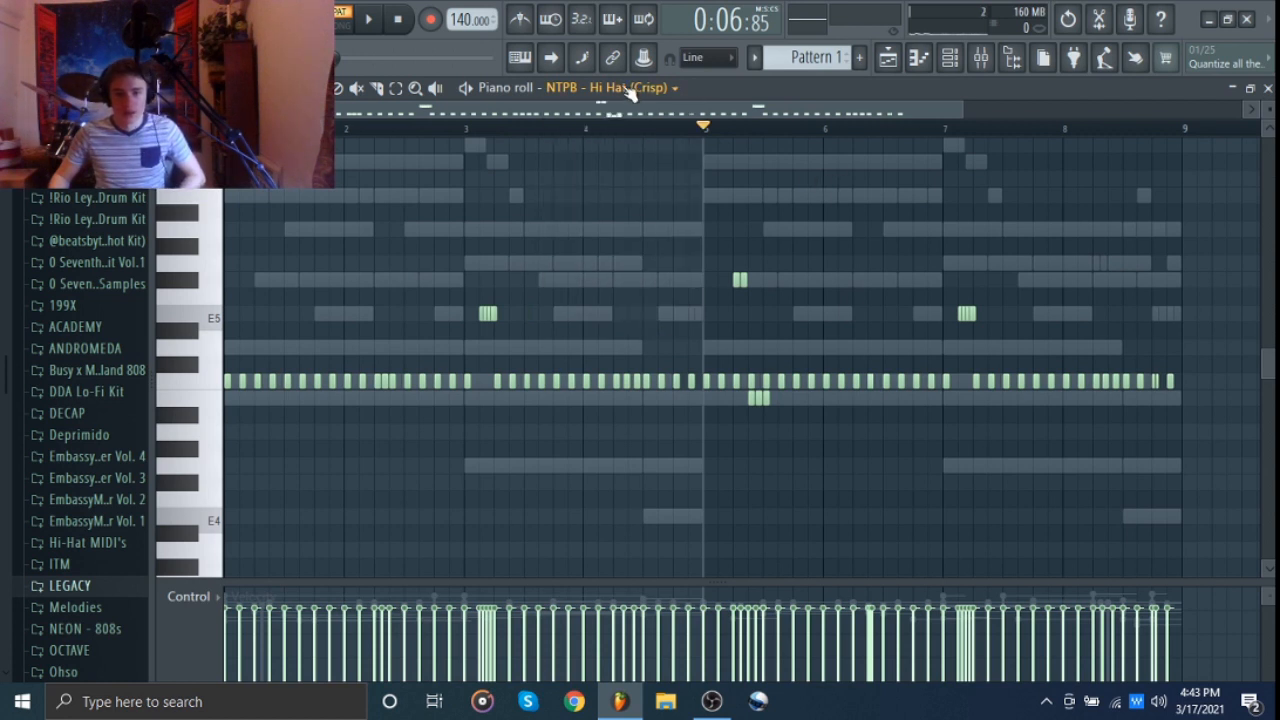
pyautogui.click(630, 90)
pyautogui.click(599, 212)
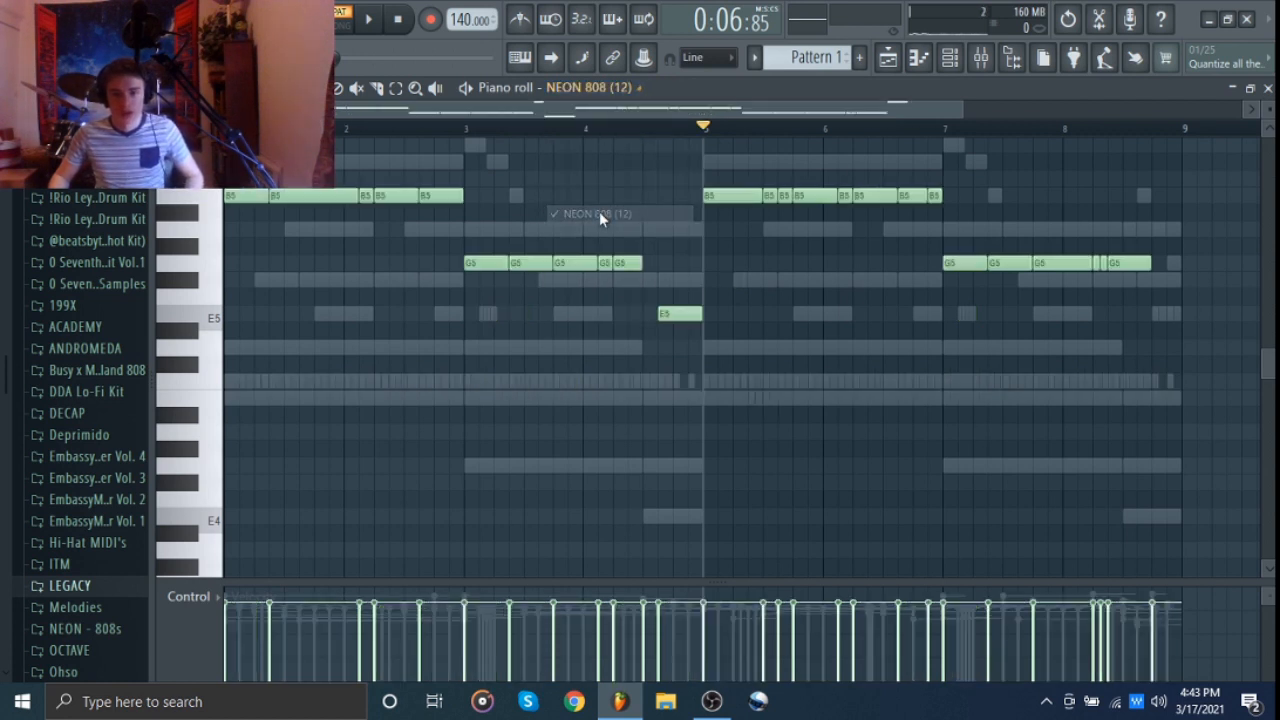
# Reset the playback position to the start, play Pattern 1 into bar 3 with the 808, and stop
pyautogui.scroll(2, 578, 194)
pyautogui.click(400, 20)
pyautogui.press('space')
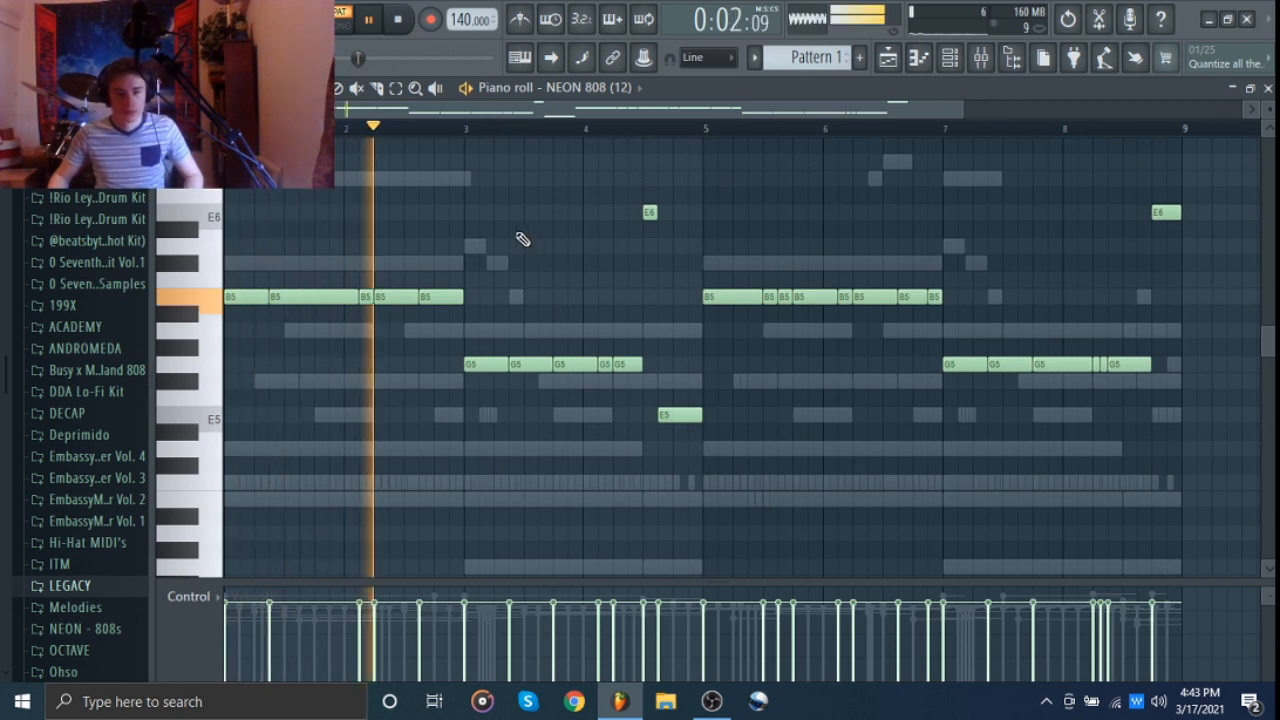
pyautogui.press('space')
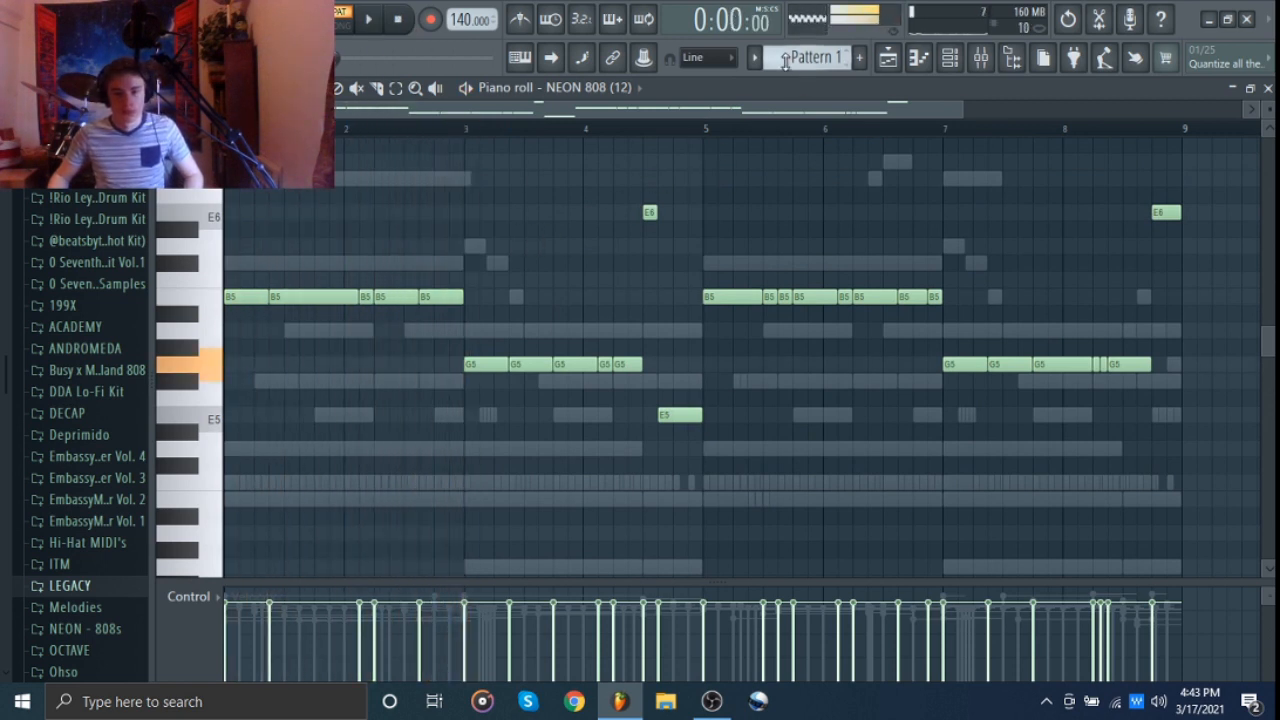
# Slice the long B5 starting in bar 1 of Pattern 2's 808 in half
pyautogui.press('KP_Add')
pyautogui.moveTo(250, 258); pyautogui.dragTo(674, 503)
pyautogui.click(410, 412)
pyautogui.press('c')
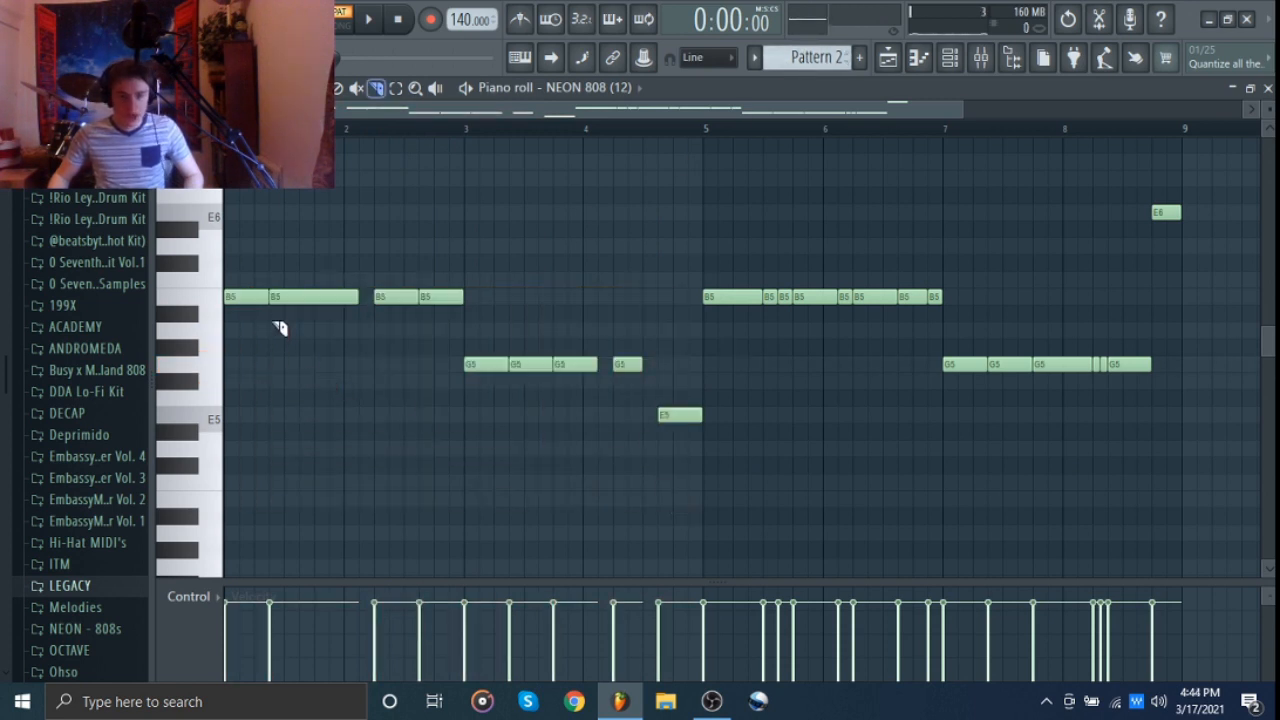
pyautogui.click(314, 296)
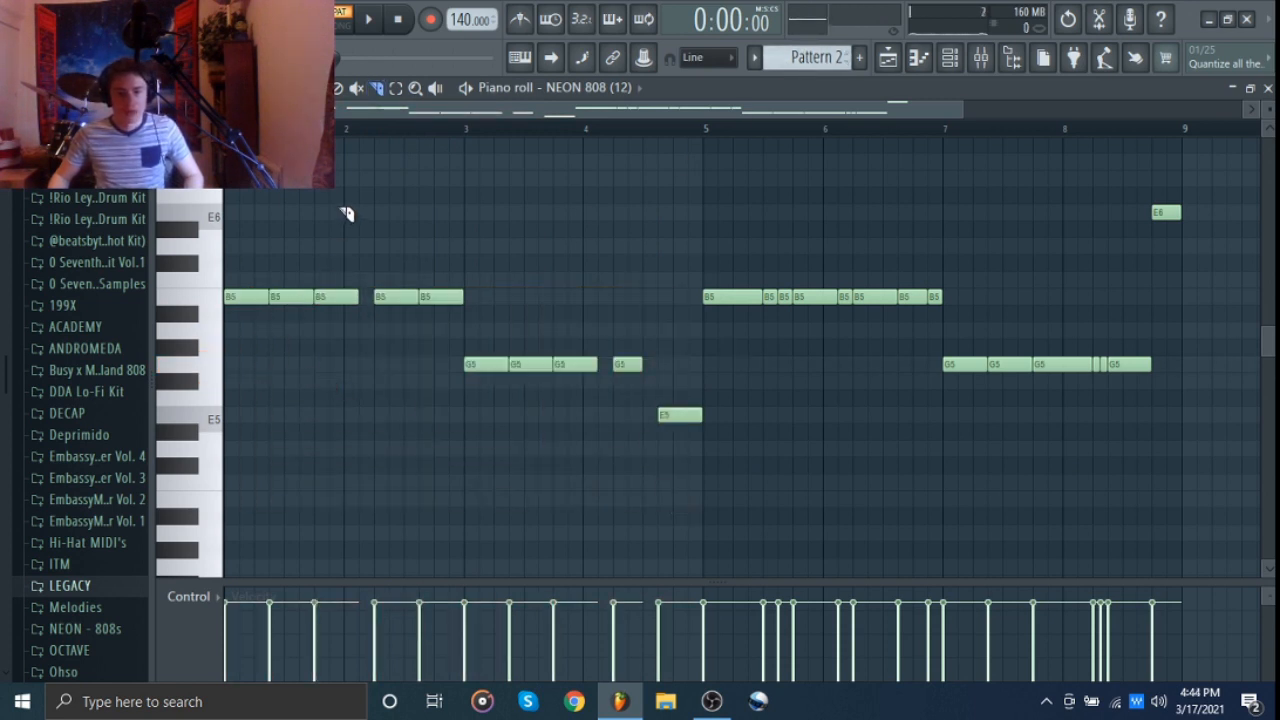
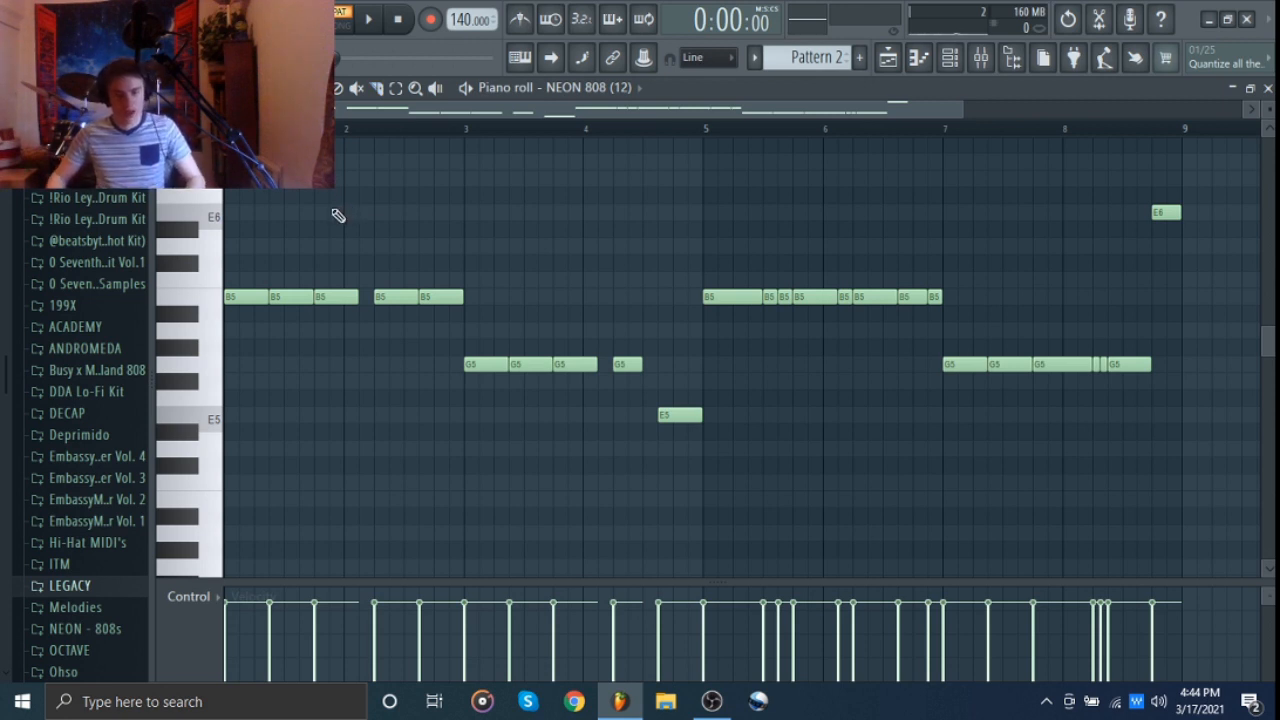
# Return to Pattern 1, unmute the NTPB - Kick (Balance) channel and open its notes in the piano roll
pyautogui.moveTo(276, 140); pyautogui.dragTo(1160, 578)
pyautogui.keyDown('ctrl'); pyautogui.click(918, 449); pyautogui.keyUp('ctrl')
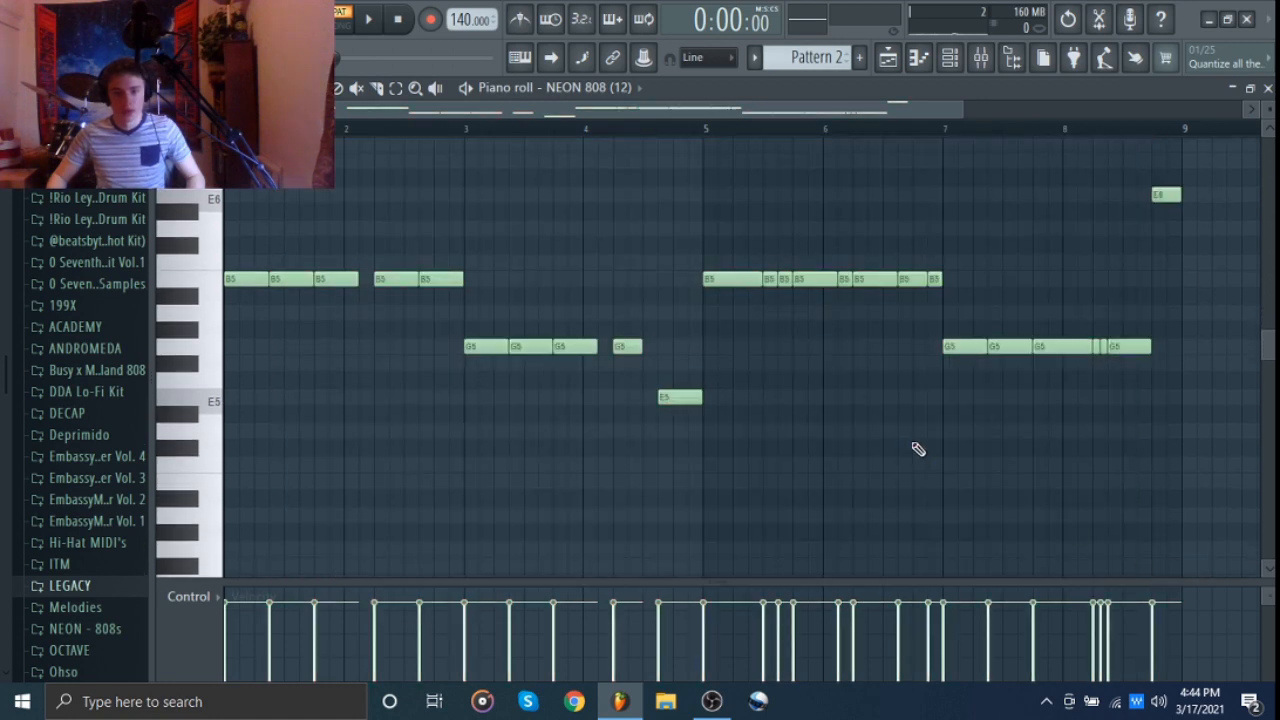
pyautogui.scroll(1, 795, 64)
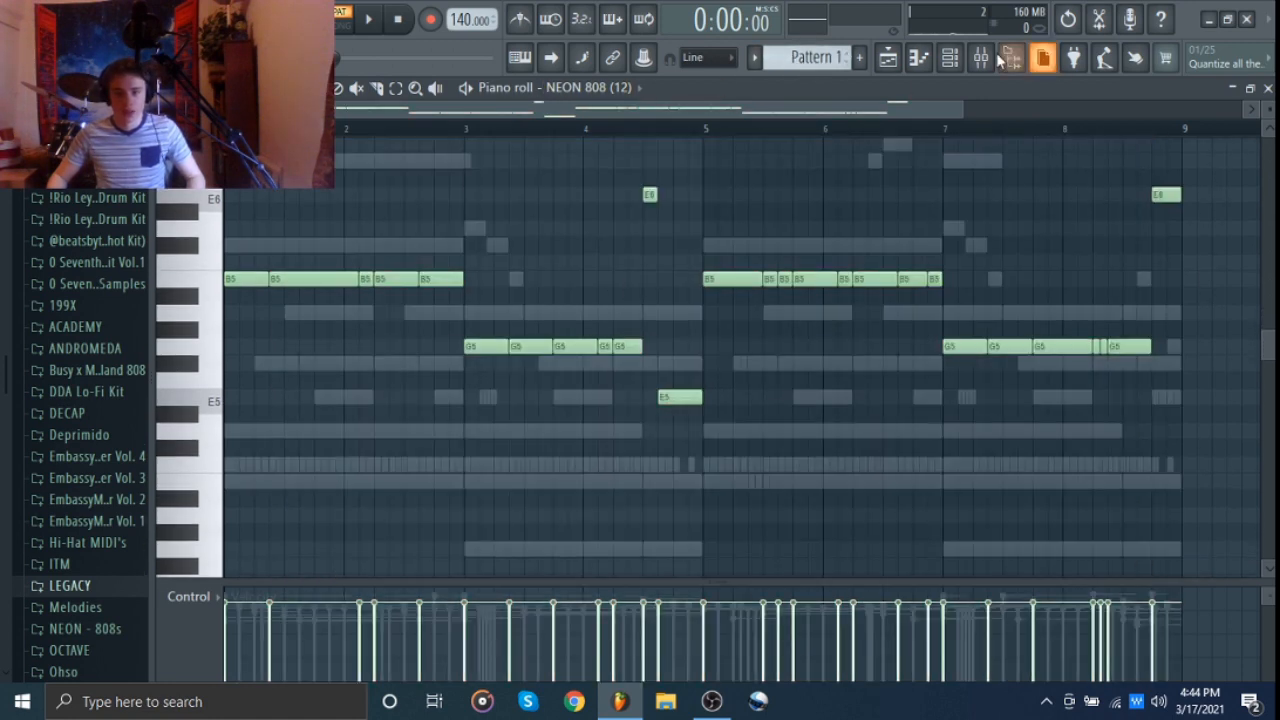
pyautogui.click(947, 62)
pyautogui.click(169, 248)
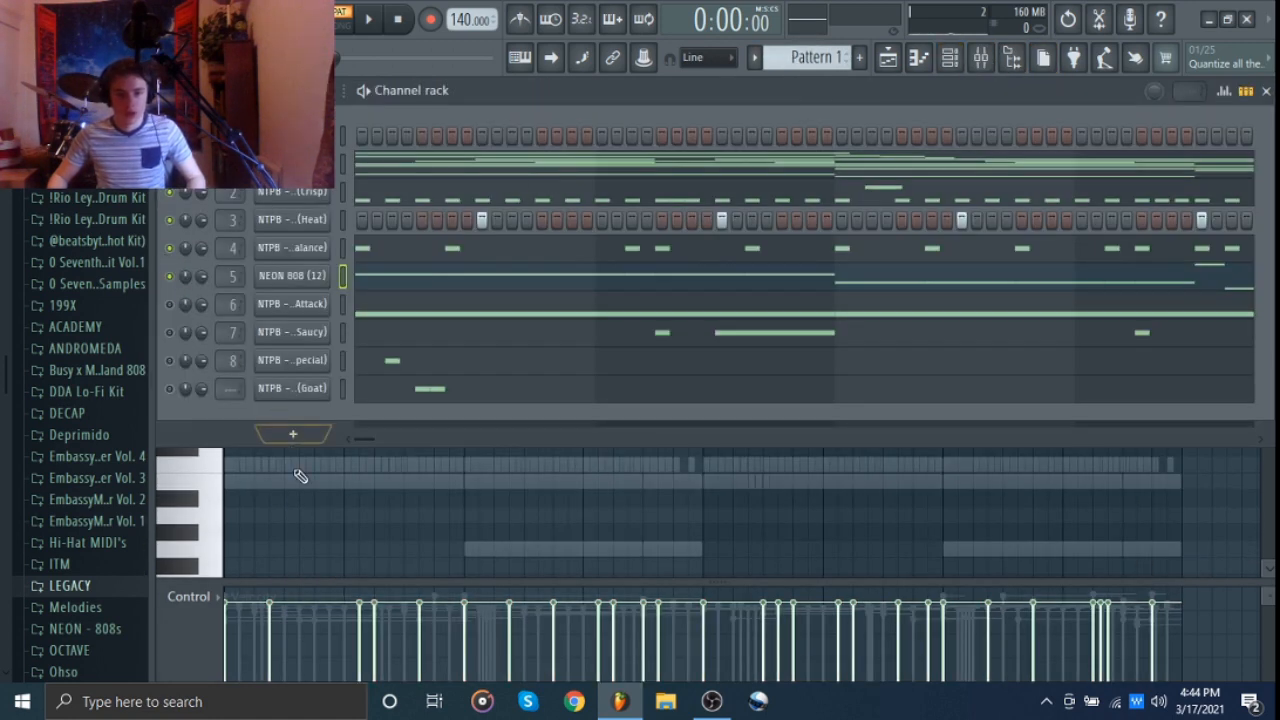
pyautogui.click(420, 255)
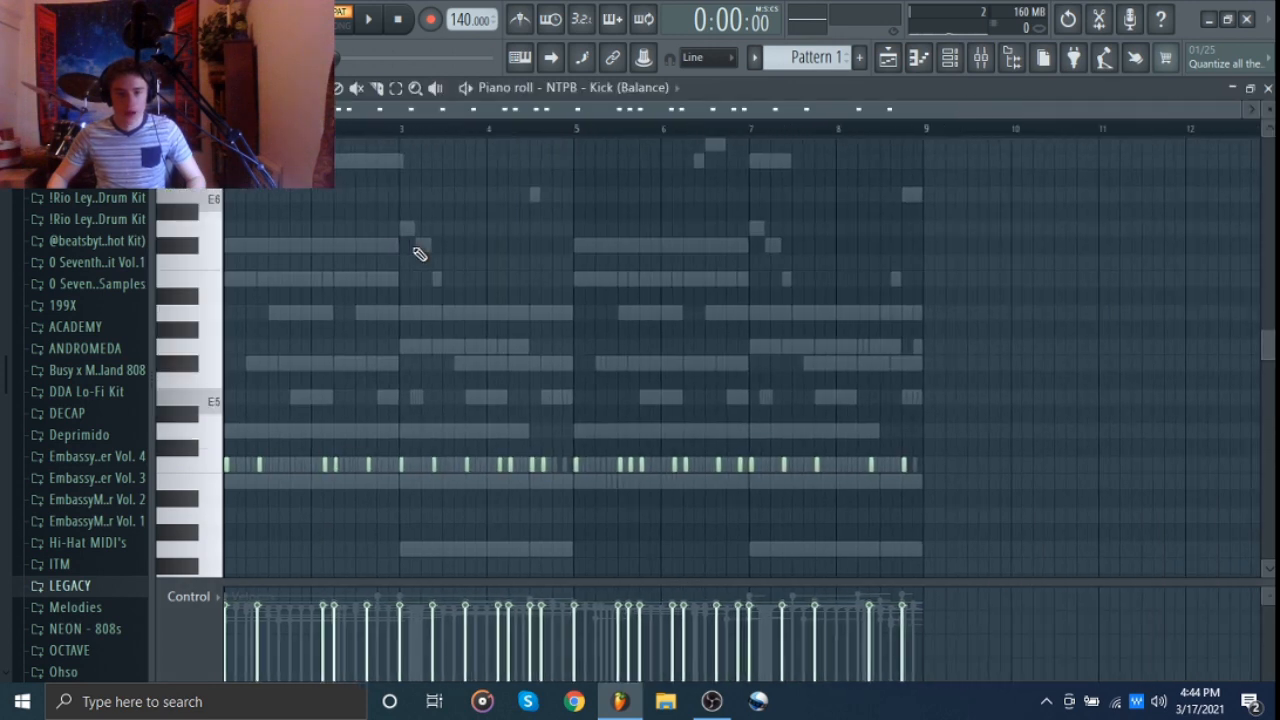
# Compare the NEON 808 (12) notes with the NTPB - Kick (Balance) notes in Pattern 1, ending on the kick
pyautogui.scroll(-2, 430, 254)
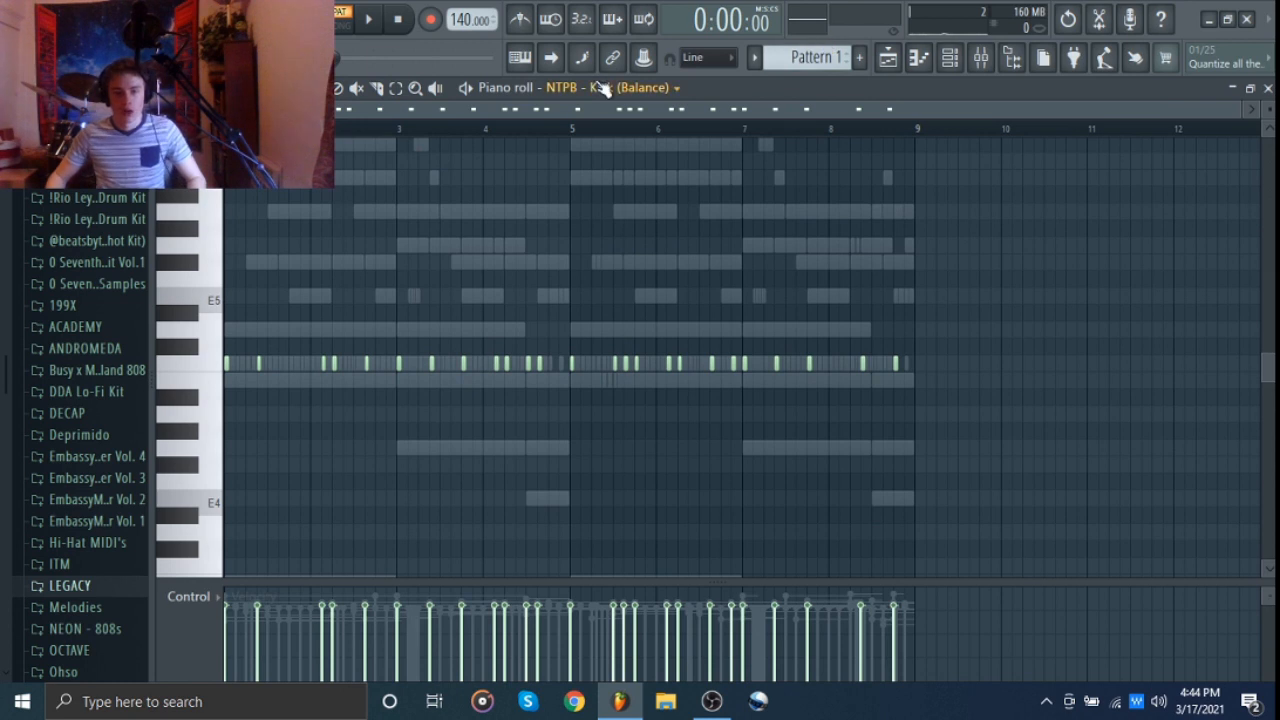
pyautogui.click(600, 88)
pyautogui.click(600, 209)
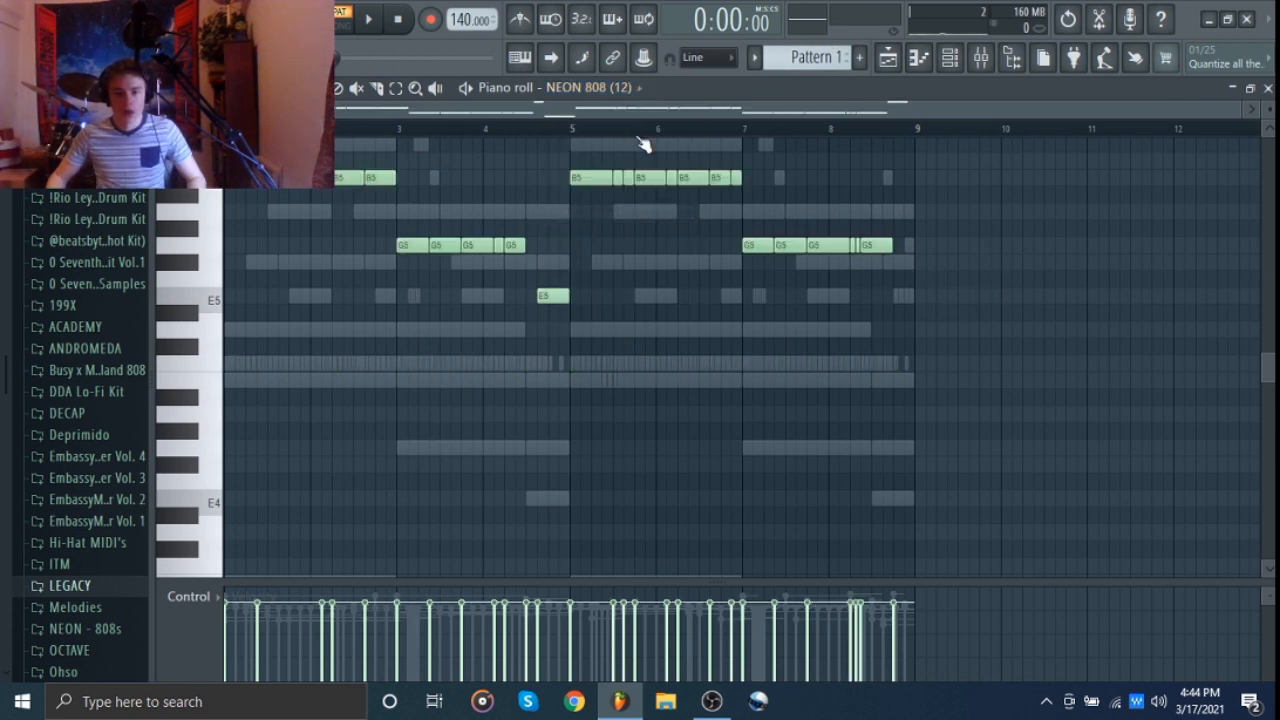
pyautogui.click(596, 89)
pyautogui.click(578, 195)
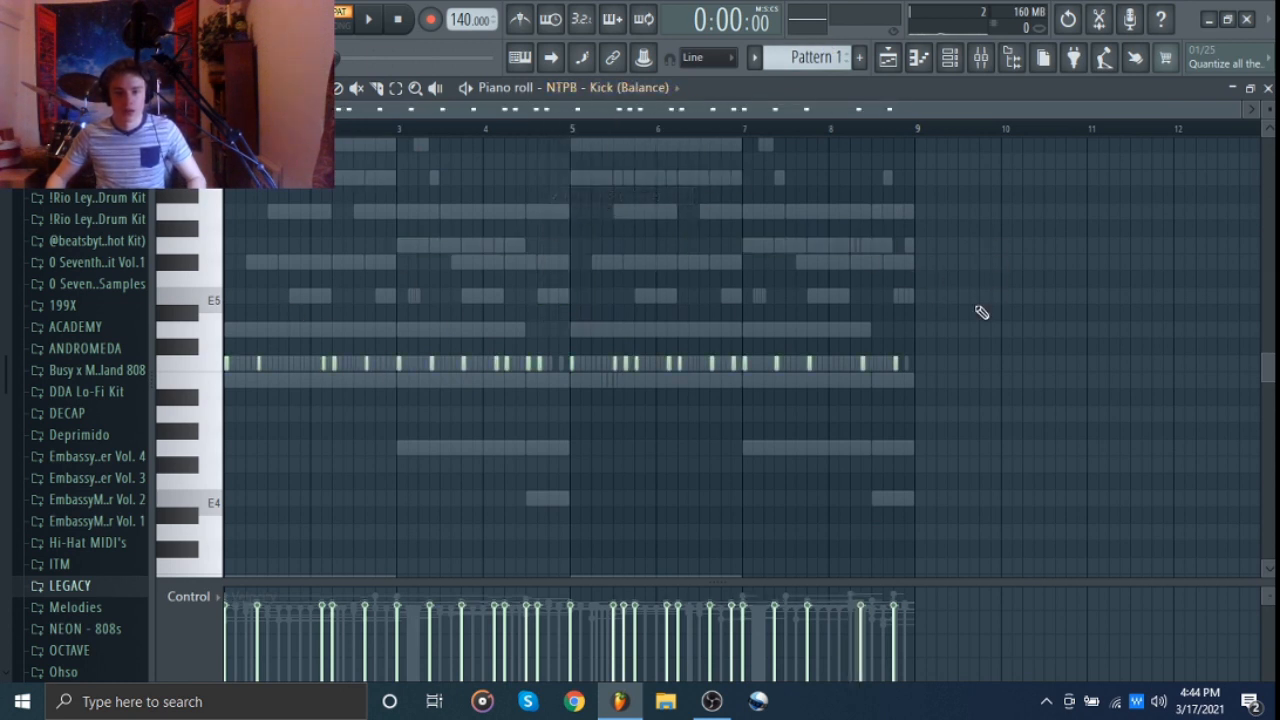
# Try transposing the kick notes down 2 and 9 semitones with the limiter / transposer, return them to C5 and accept
pyautogui.hotkey('alt', 'k')
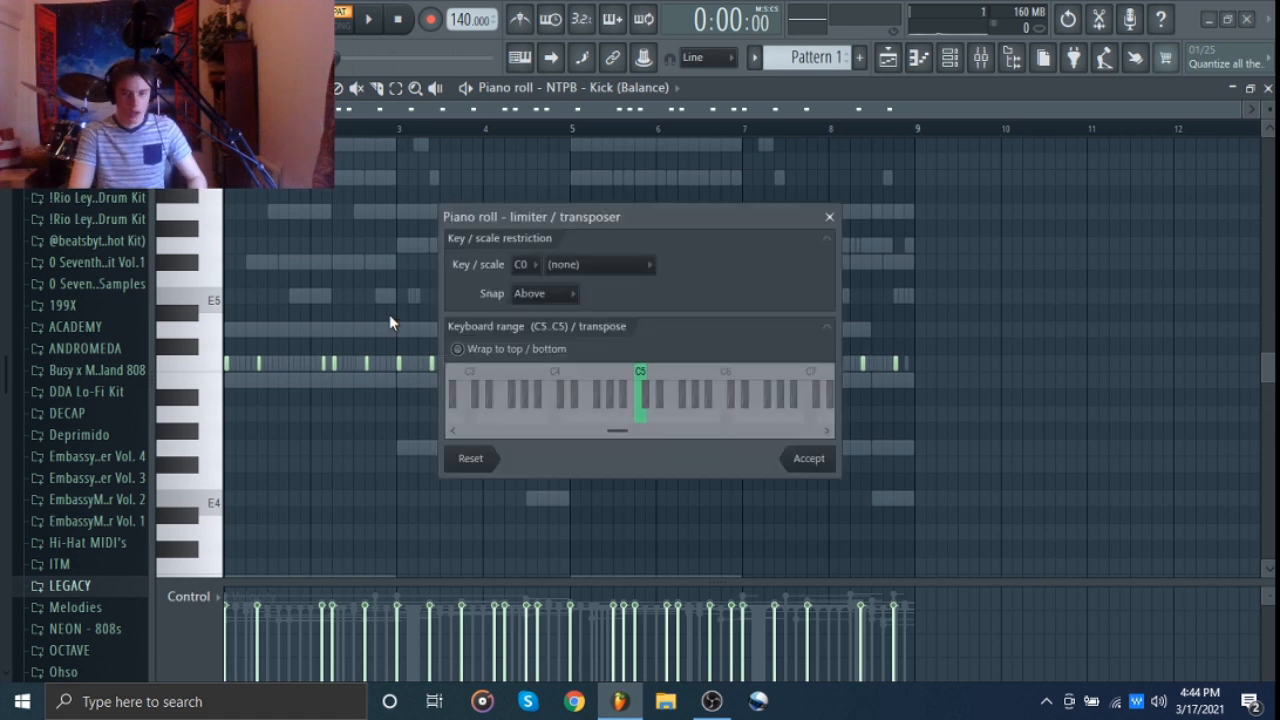
pyautogui.click(809, 459)
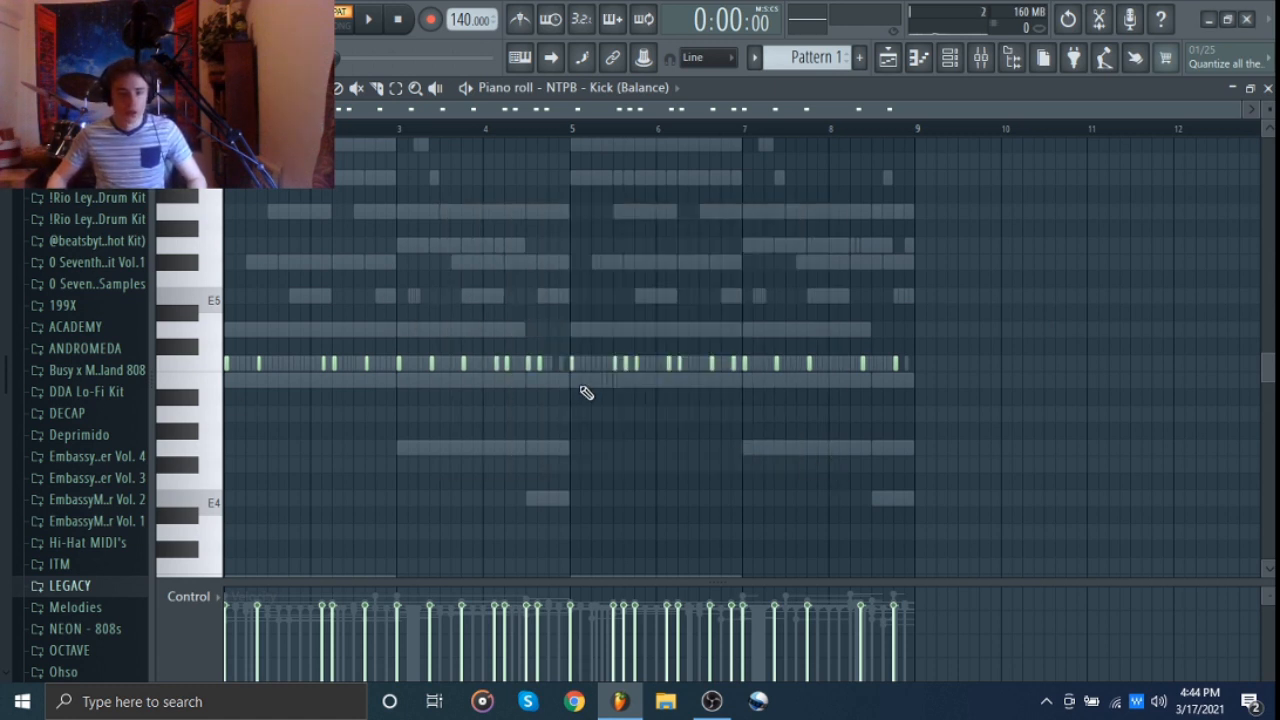
pyautogui.hotkey('alt', 'k')
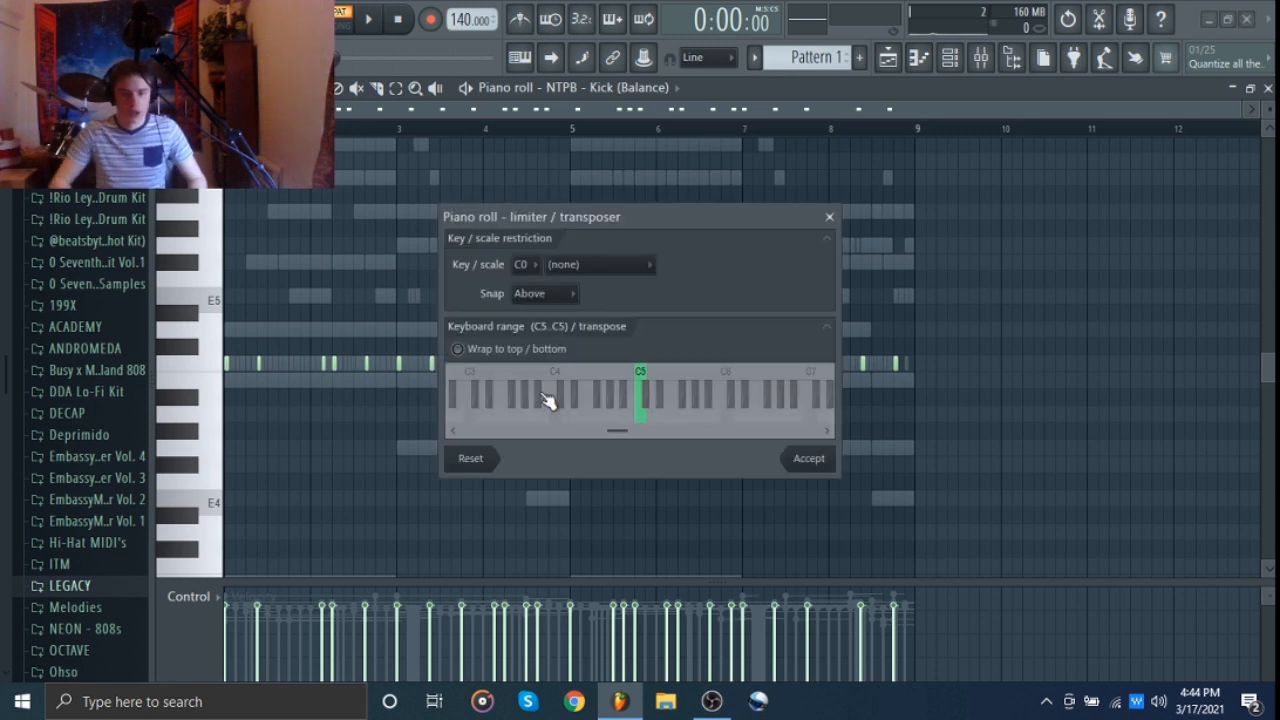
pyautogui.scroll(-2, 660, 418)
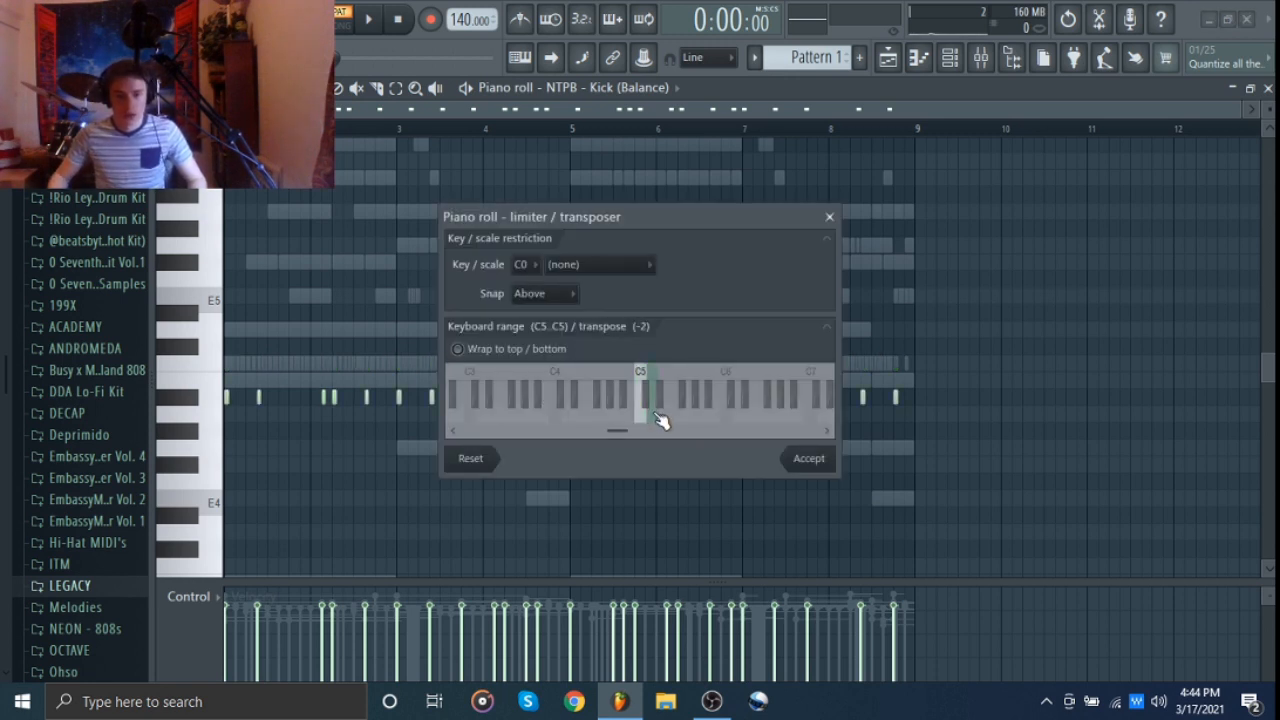
pyautogui.scroll(-7, 705, 424)
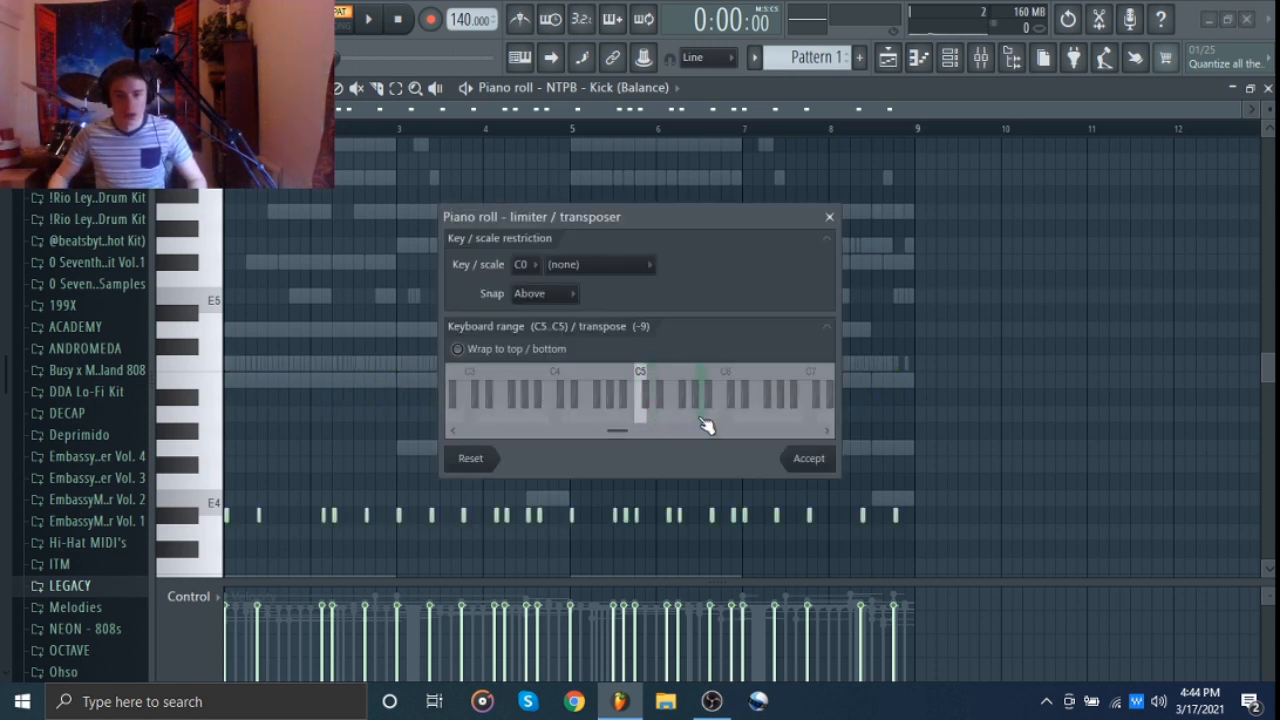
pyautogui.click(641, 419)
pyautogui.click(809, 459)
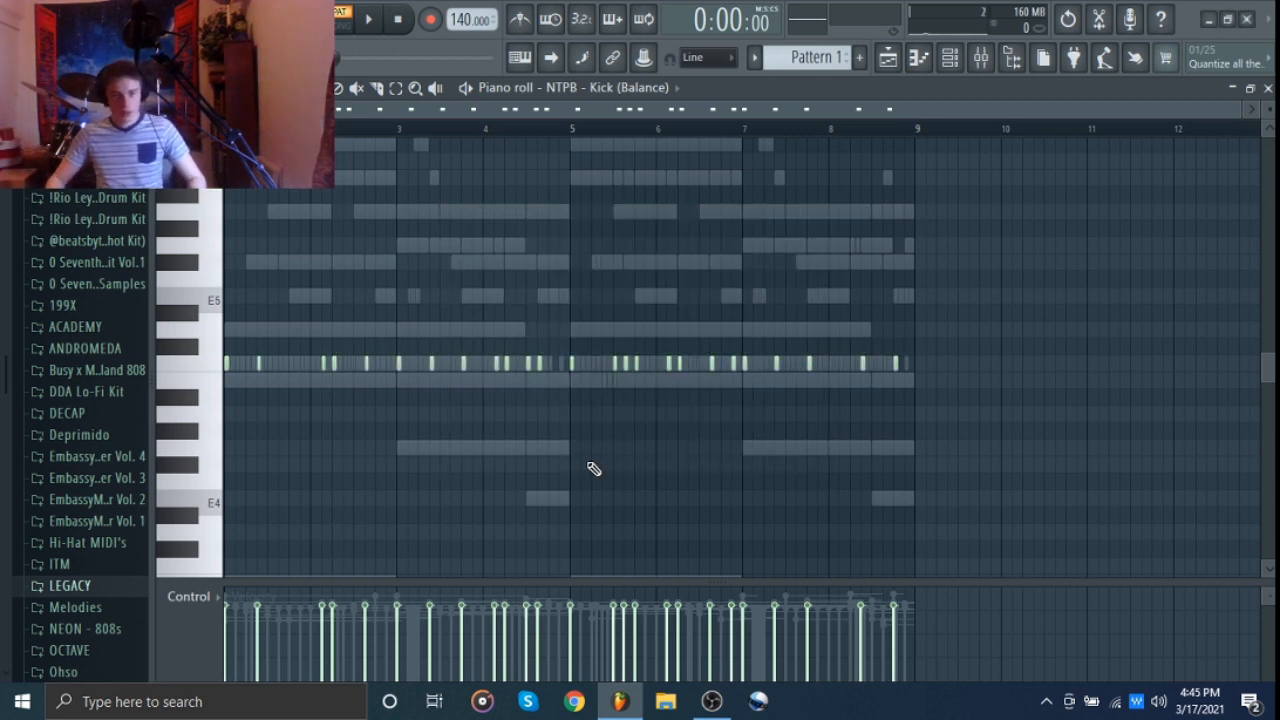
pyautogui.keyDown('ctrl'); pyautogui.scroll(3, 192, 424); pyautogui.keyUp('ctrl')
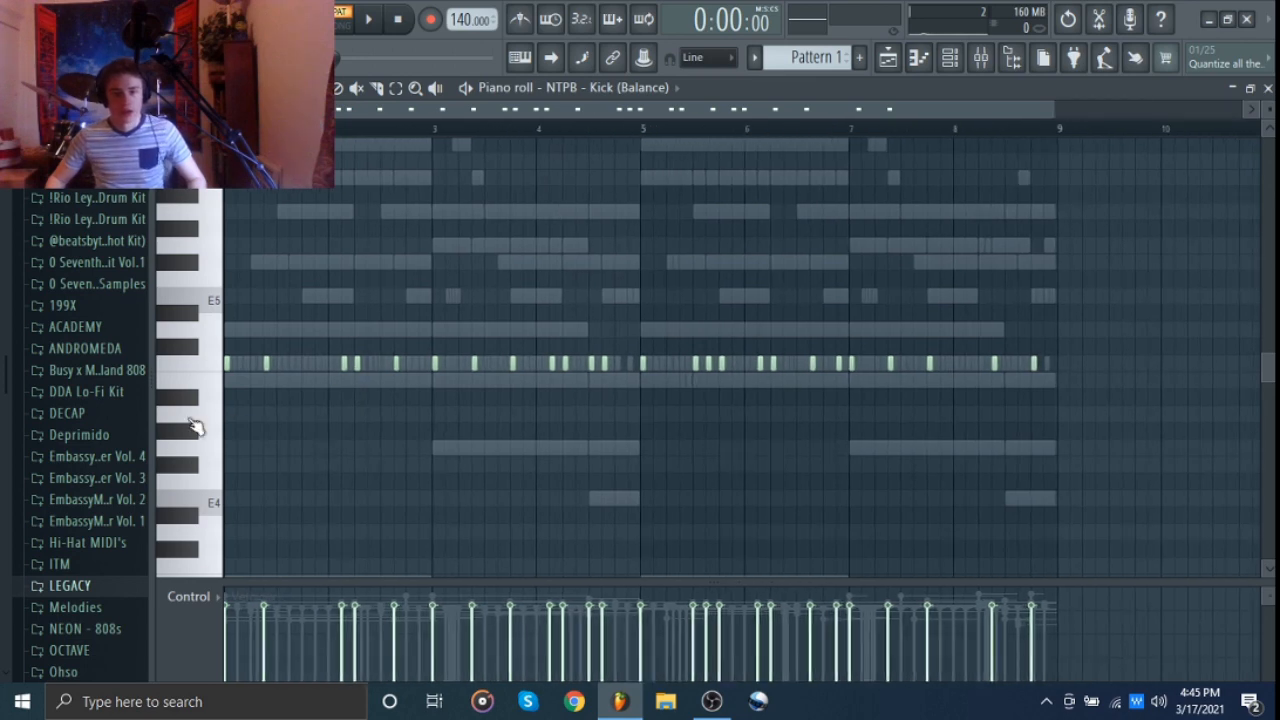
pyautogui.keyDown('ctrl'); pyautogui.scroll(-1, 496, 470); pyautogui.keyUp('ctrl')
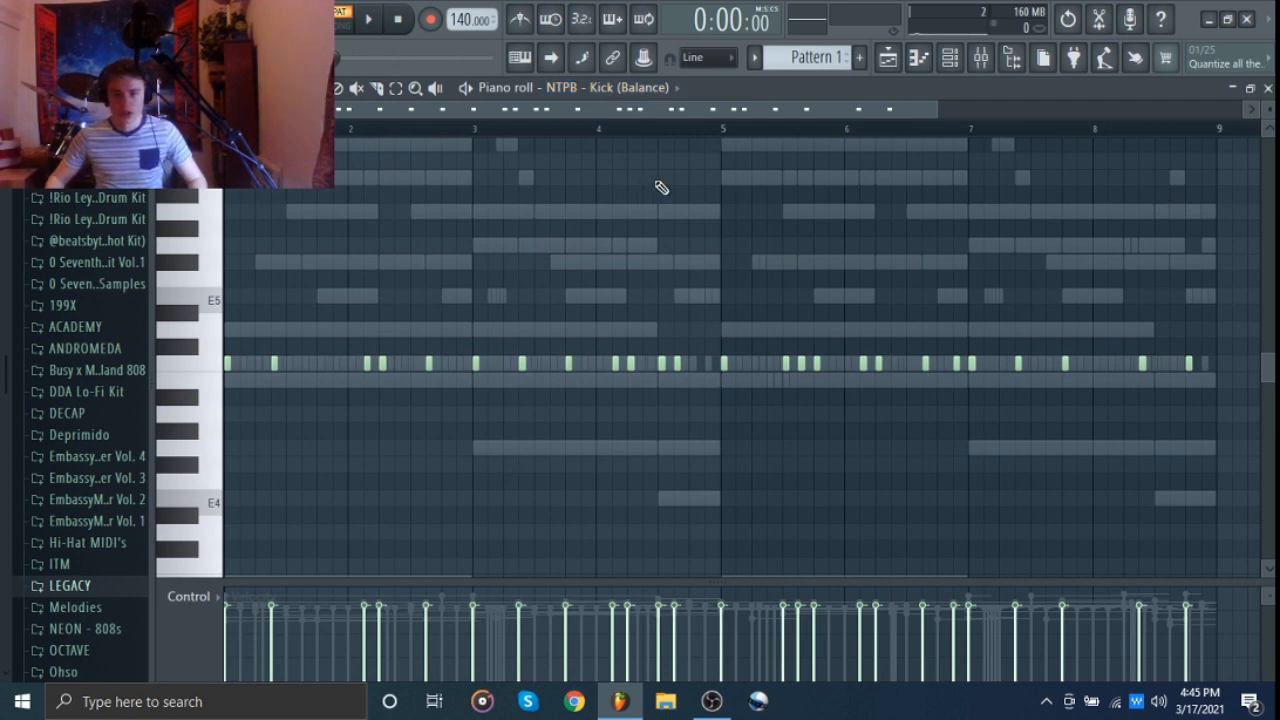
# Look through the NEON 808 (12) channel's sample settings and volume envelope, and return to the kick's piano roll
pyautogui.click(950, 57)
pyautogui.click(290, 280)
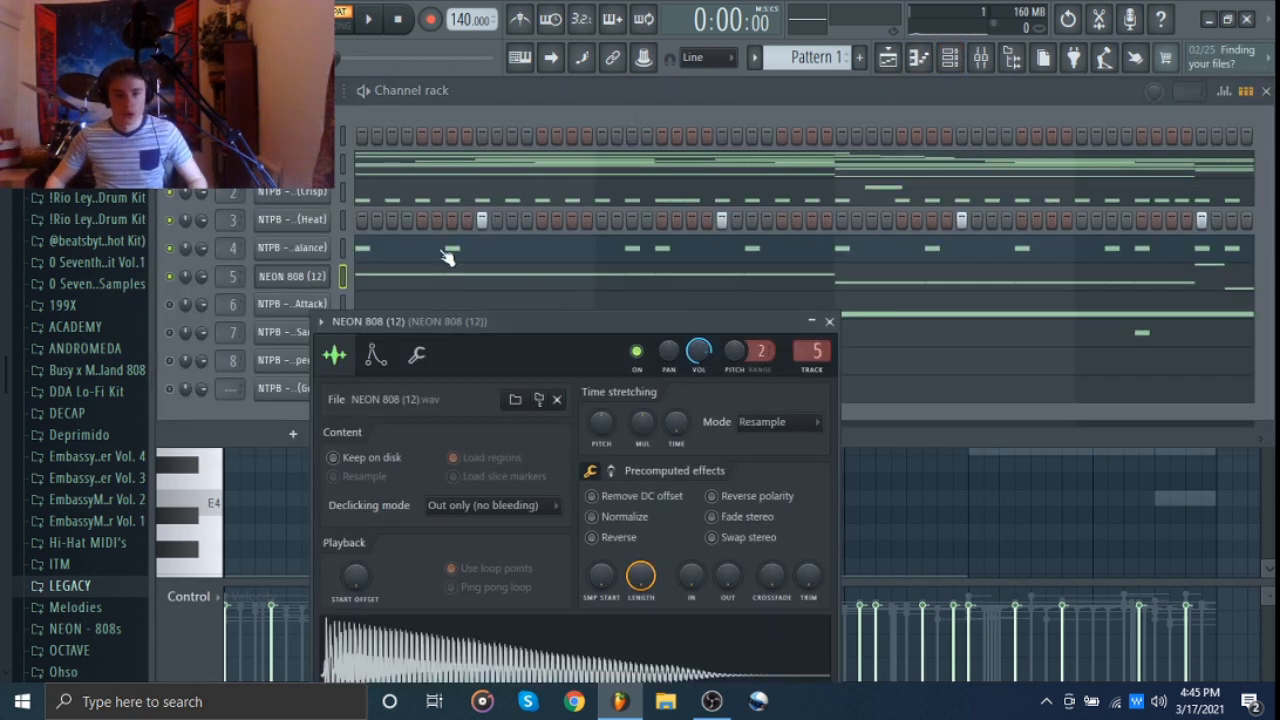
pyautogui.click(376, 355)
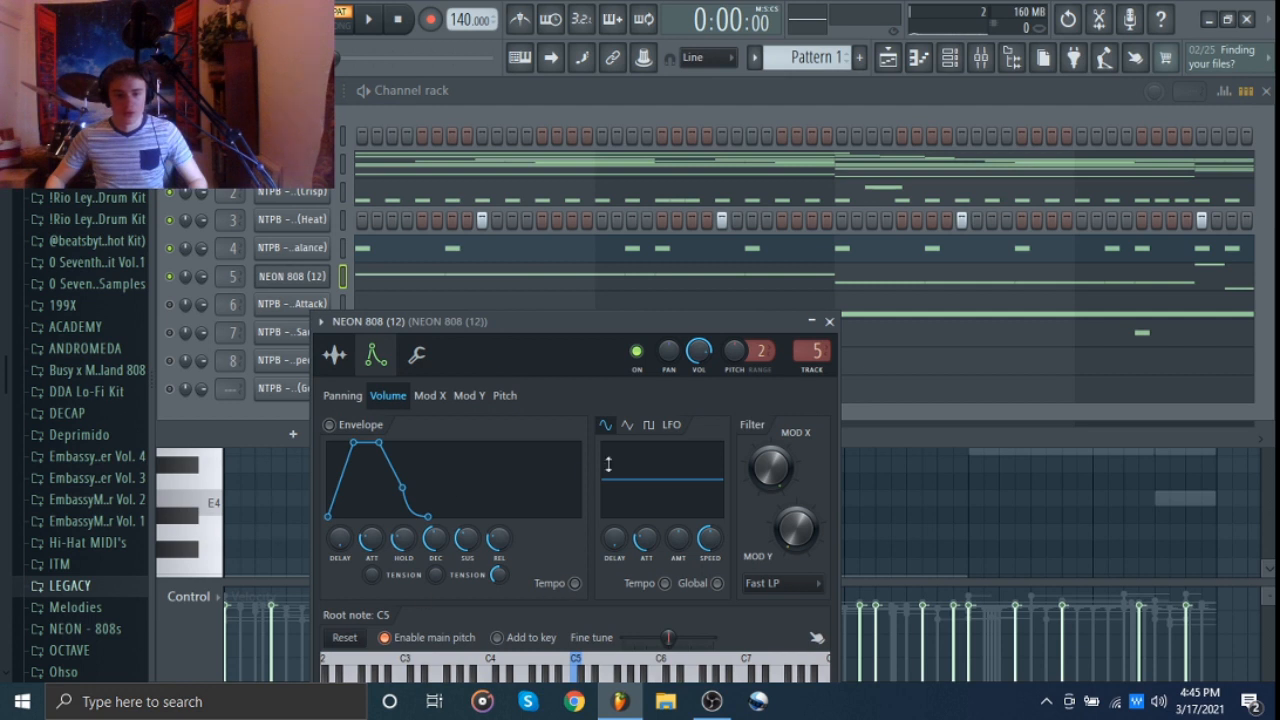
pyautogui.click(829, 321)
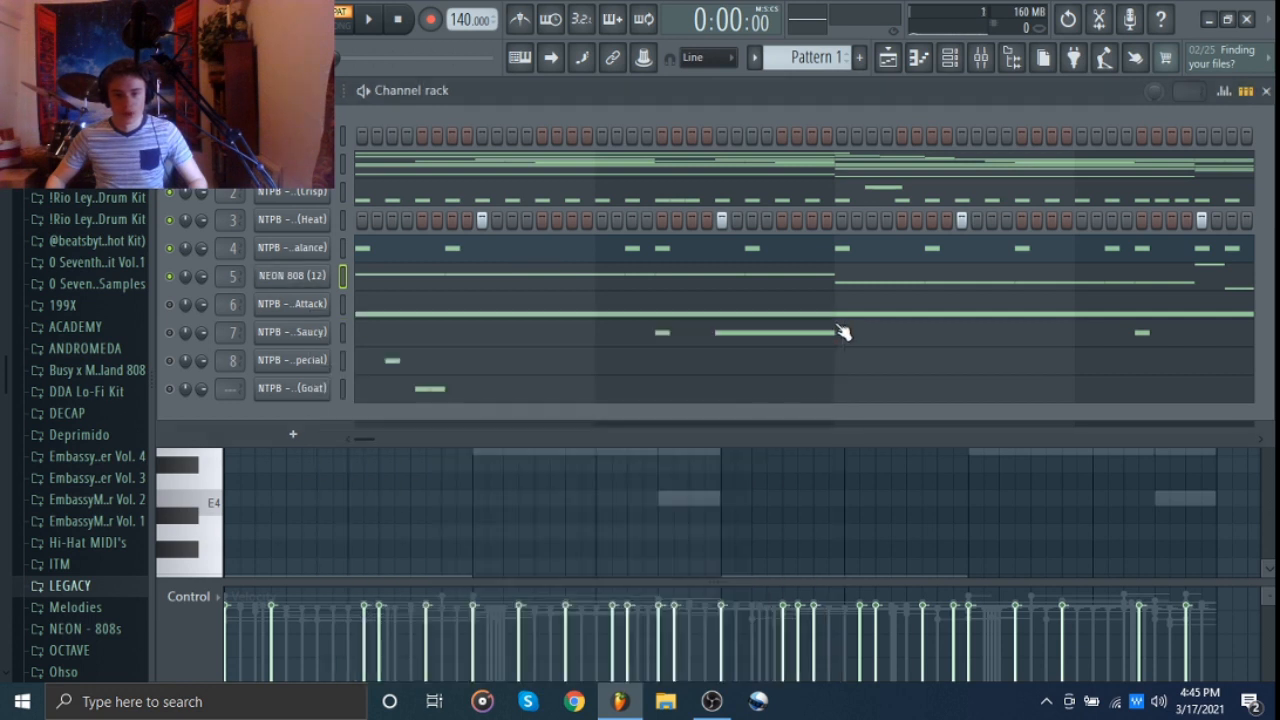
pyautogui.click(1266, 90)
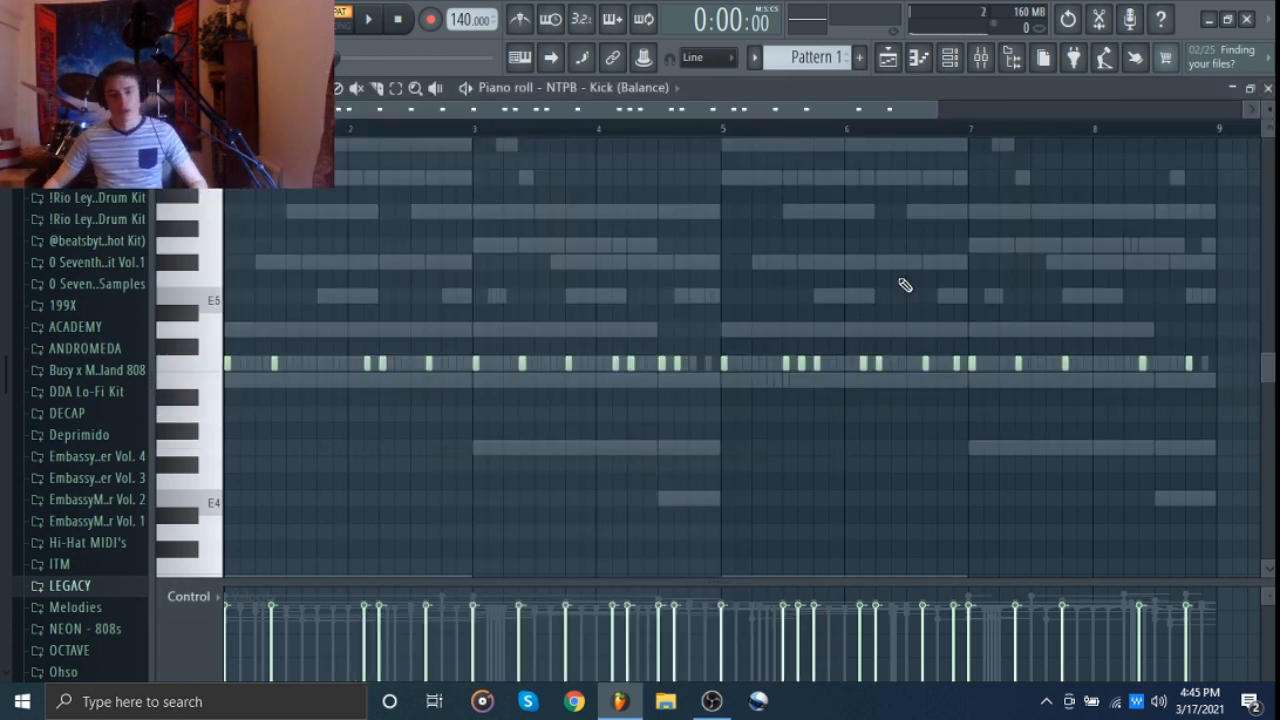
# Highlight the kick's C5 notes, and switch to the NEON 808 (12) notes to examine the short G5 notes in bar 8
pyautogui.click(217, 365)
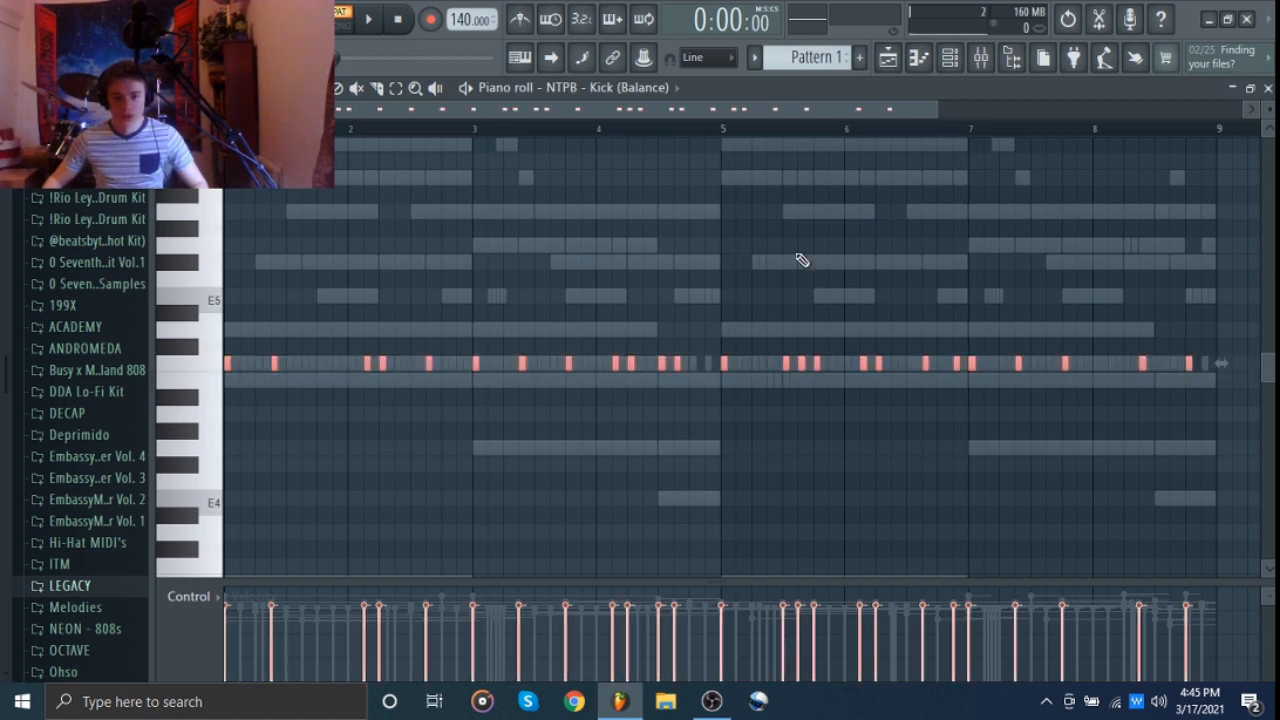
pyautogui.rightClick(801, 255)
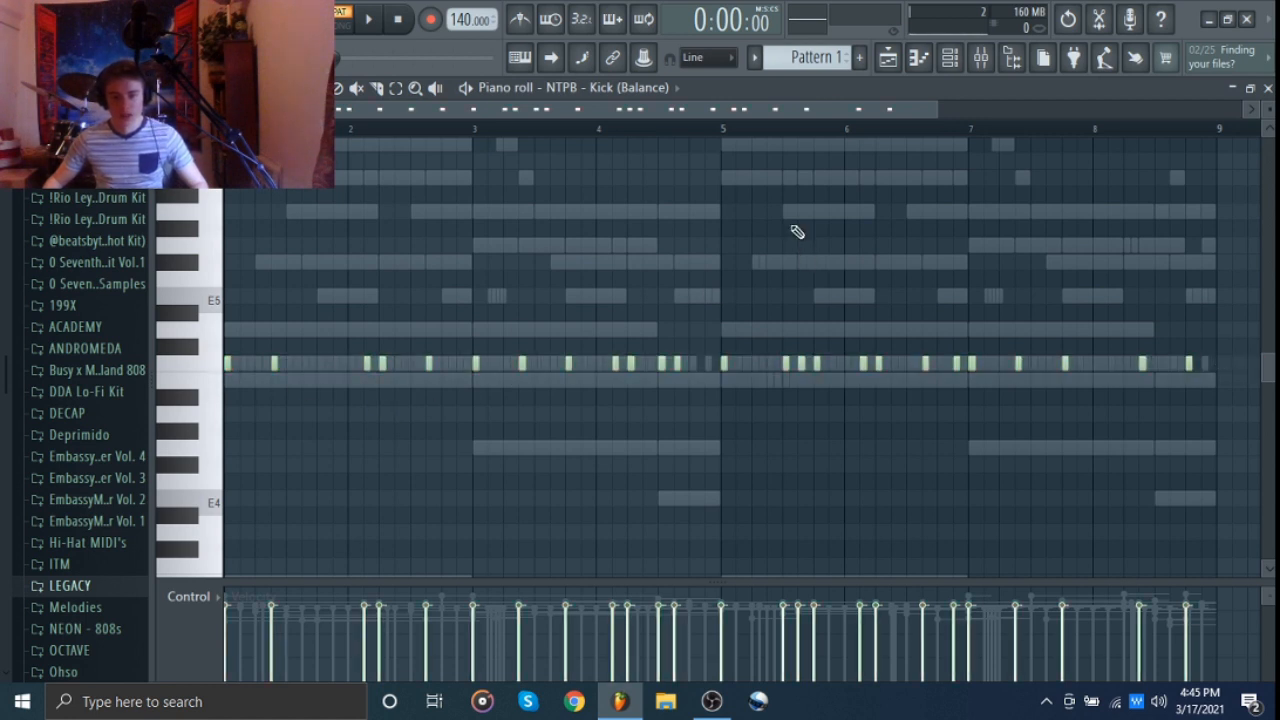
pyautogui.click(645, 90)
pyautogui.click(640, 207)
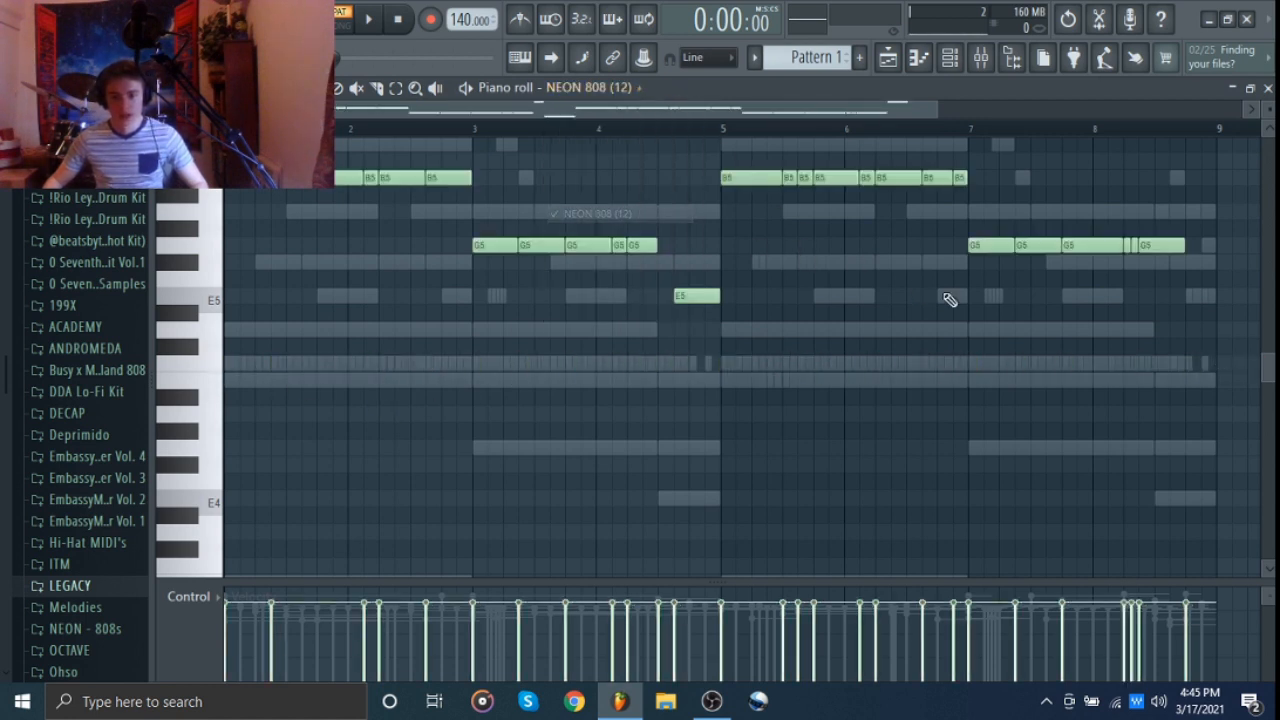
pyautogui.scroll(5, 1114, 271)
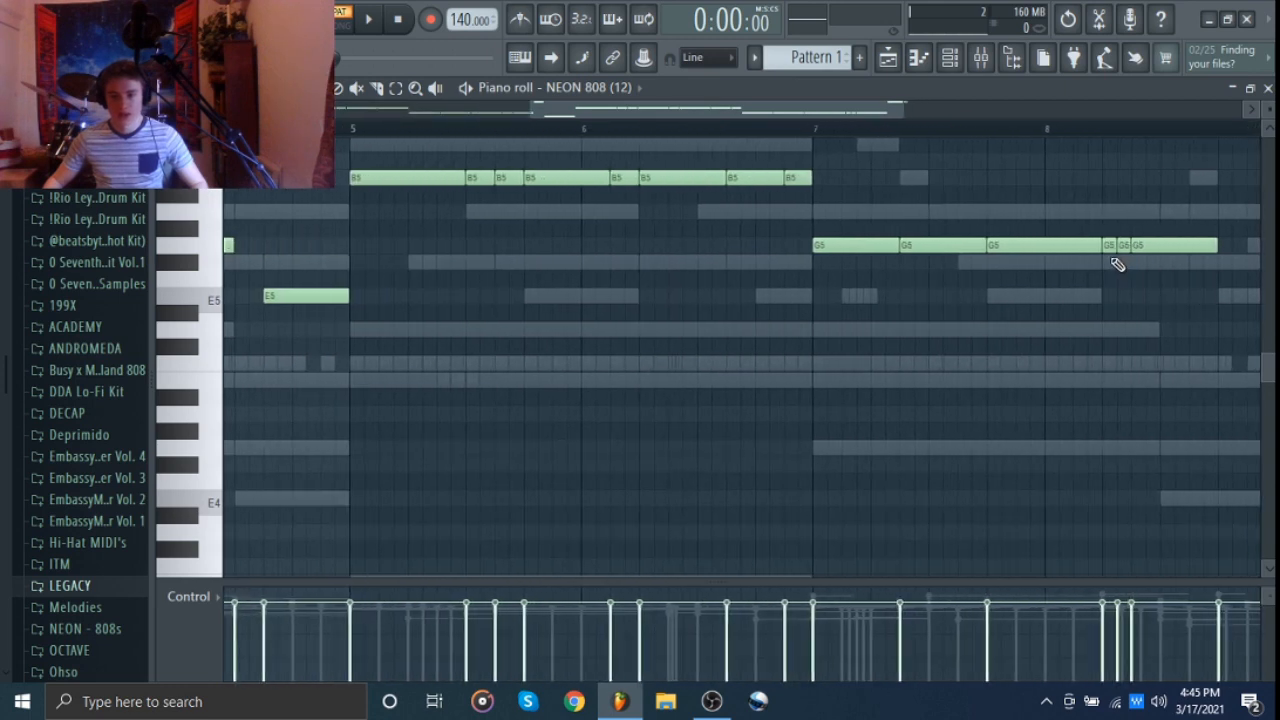
pyautogui.click(1104, 245)
pyautogui.scroll(-5, 1006, 354)
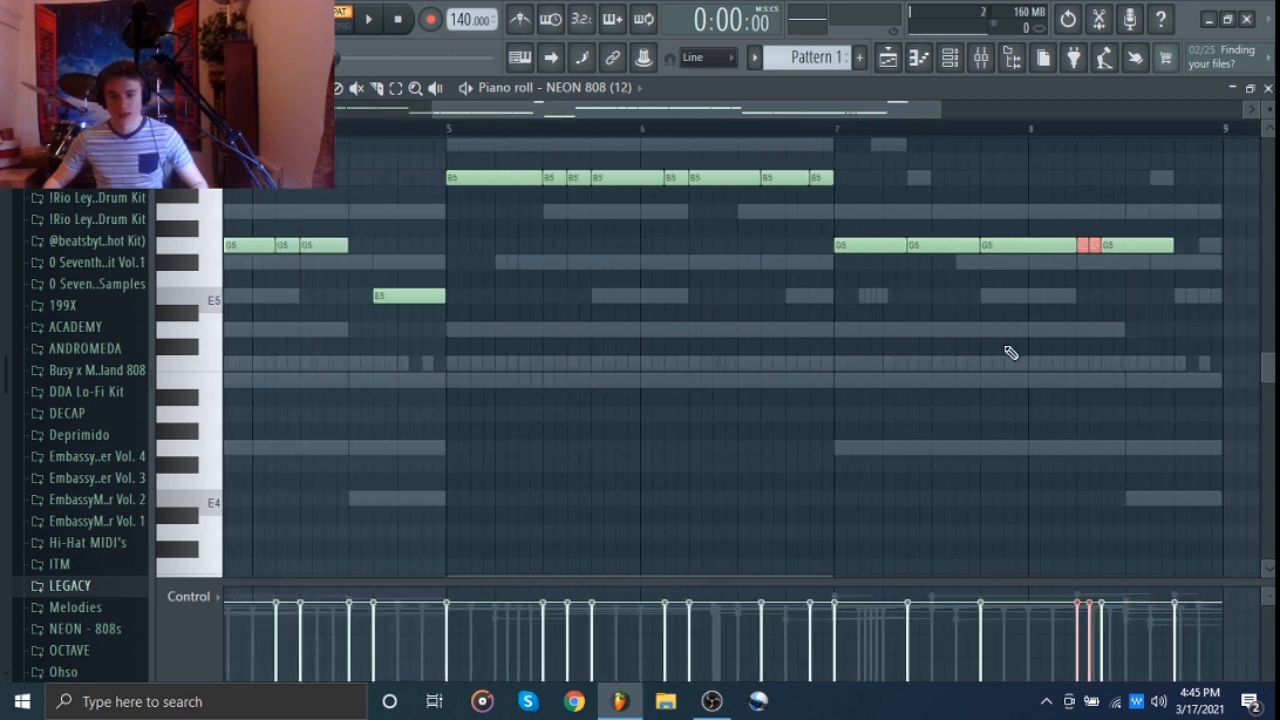
pyautogui.moveTo(842, 354); pyautogui.dragTo(1050, 461)
pyautogui.rightClick(970, 447)
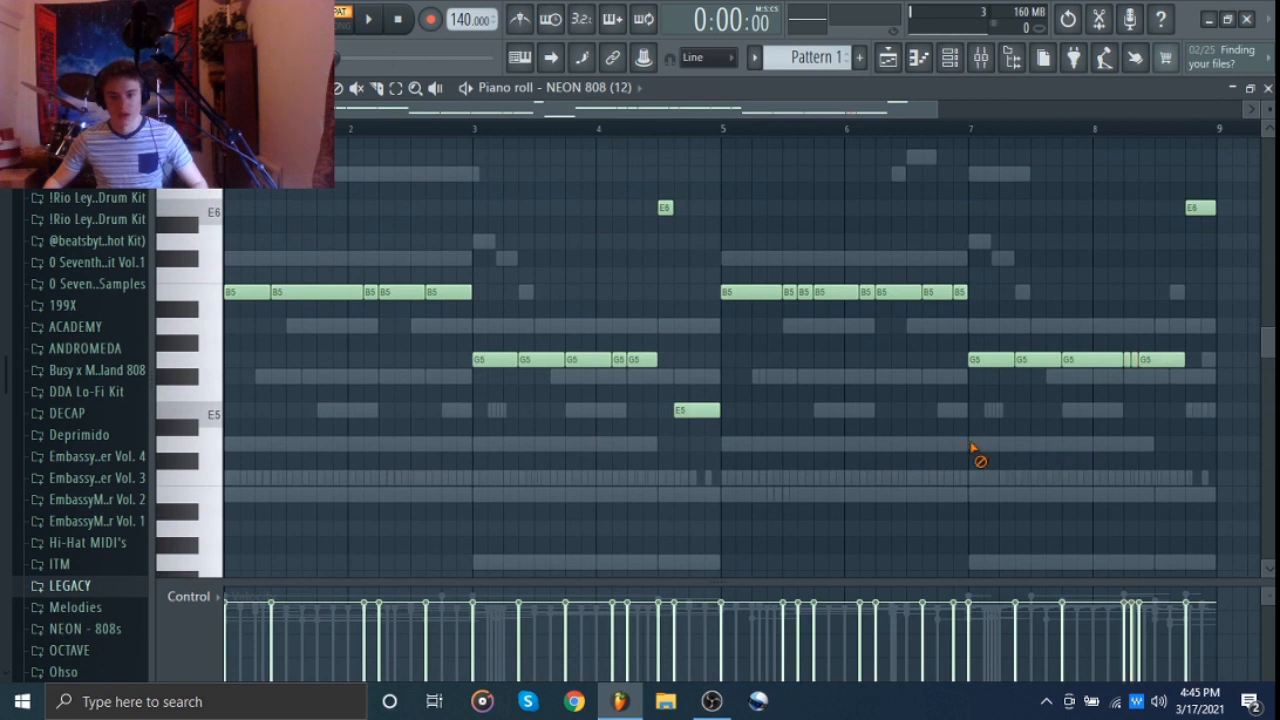
# Unmute the NTPB - Open HH (Attack) channel, open its notes in the piano roll and play the pattern
pyautogui.click(950, 57)
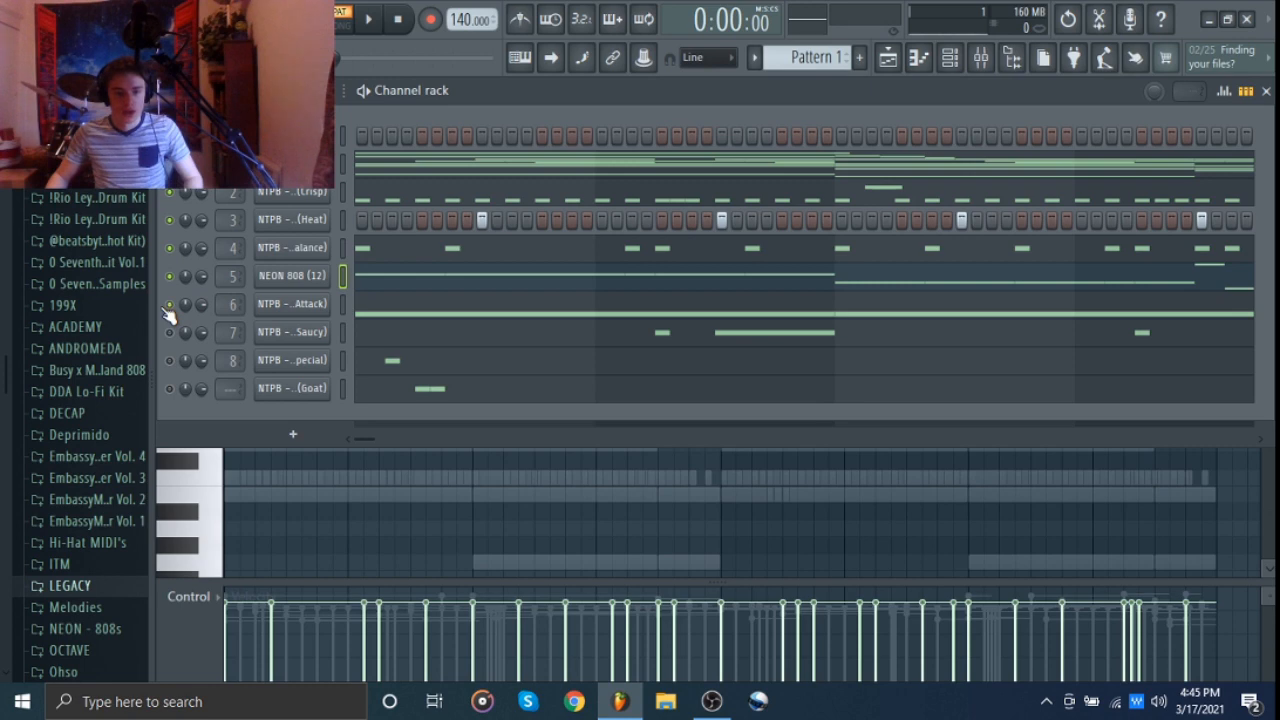
pyautogui.click(397, 321)
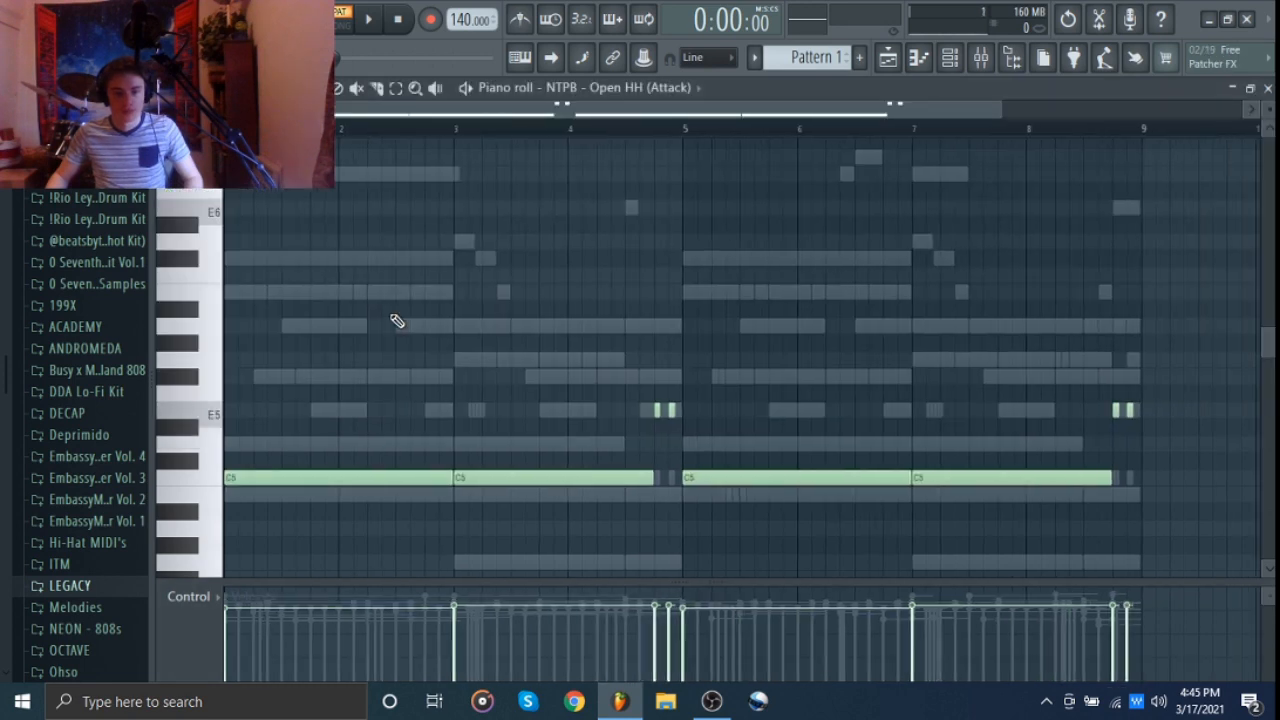
pyautogui.scroll(-1, 397, 321)
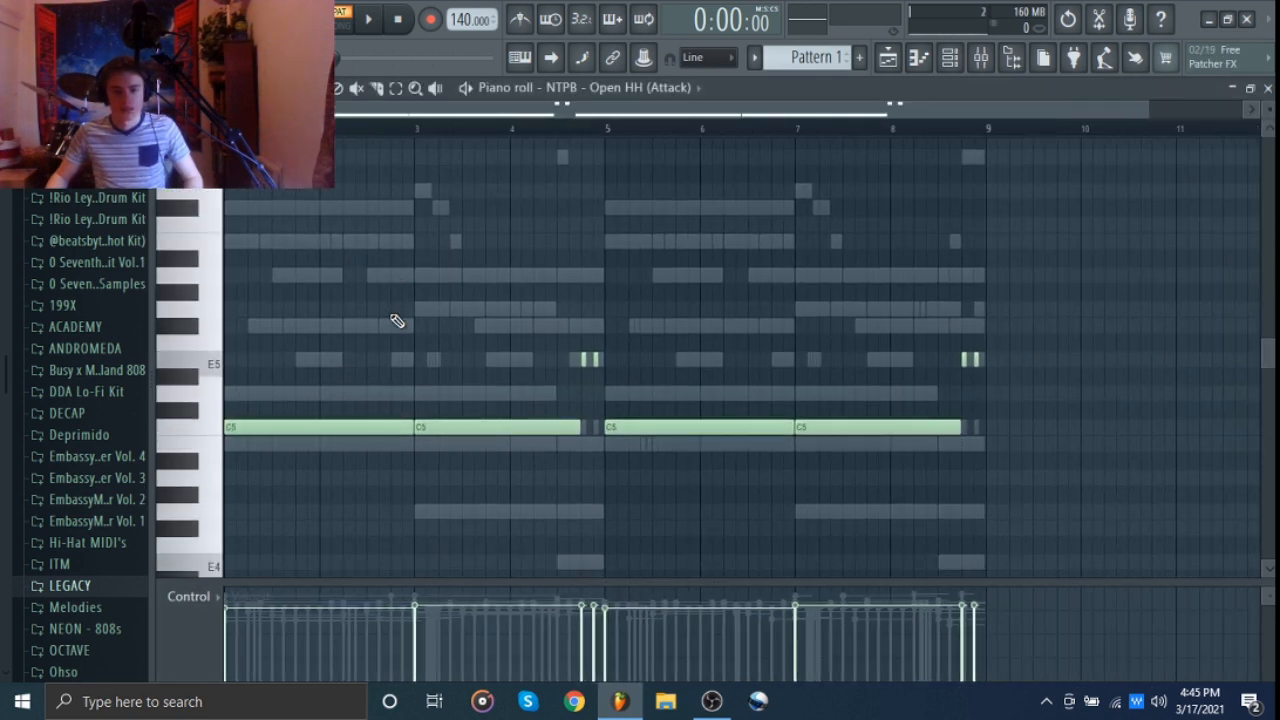
pyautogui.scroll(-2, 397, 321)
pyautogui.press('space')
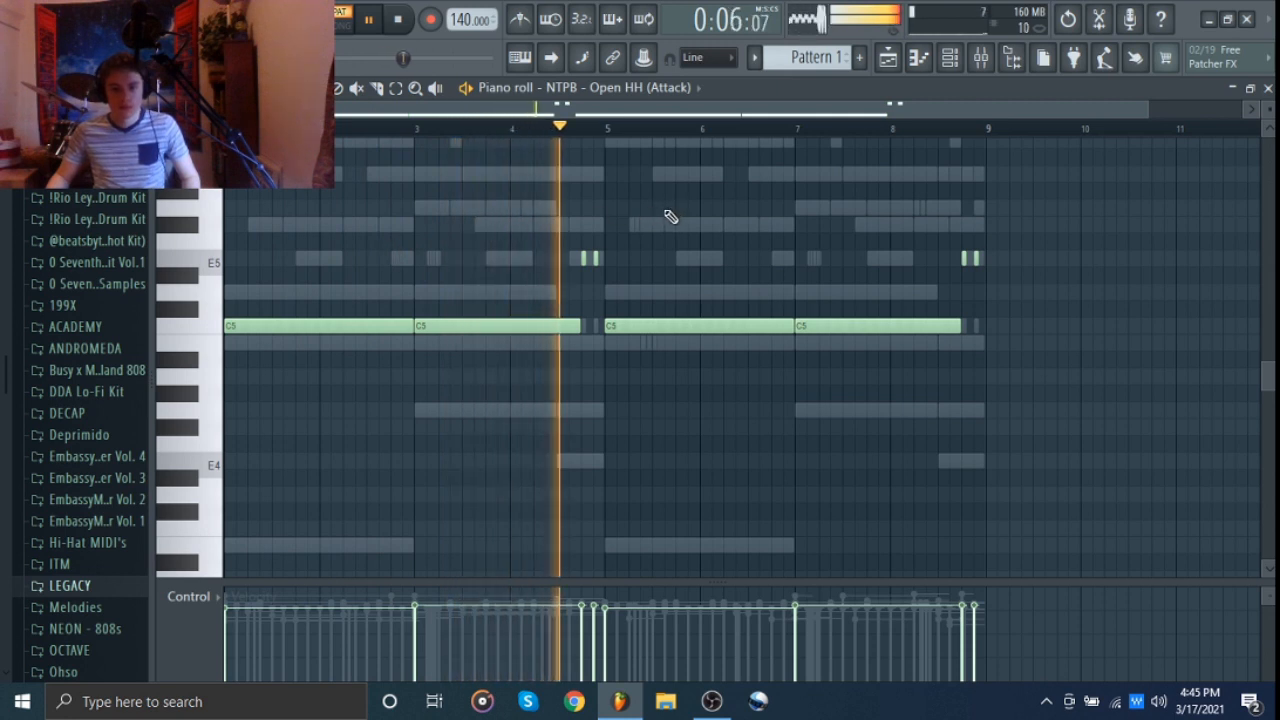
pyautogui.press('space')
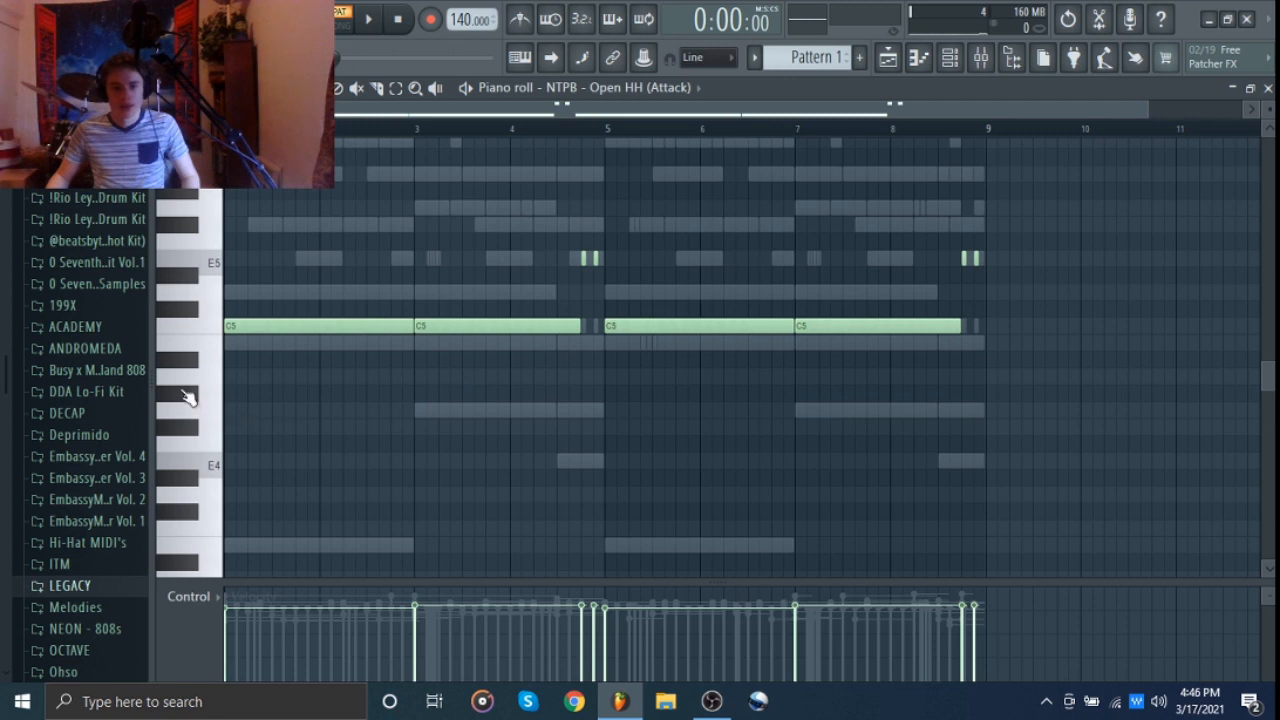
# Highlight the open hi-hat's two long C5 notes covering bars 1 to 4, and clear the selection
pyautogui.scroll(5, 188, 397)
pyautogui.moveTo(362, 397); pyautogui.dragTo(821, 214)
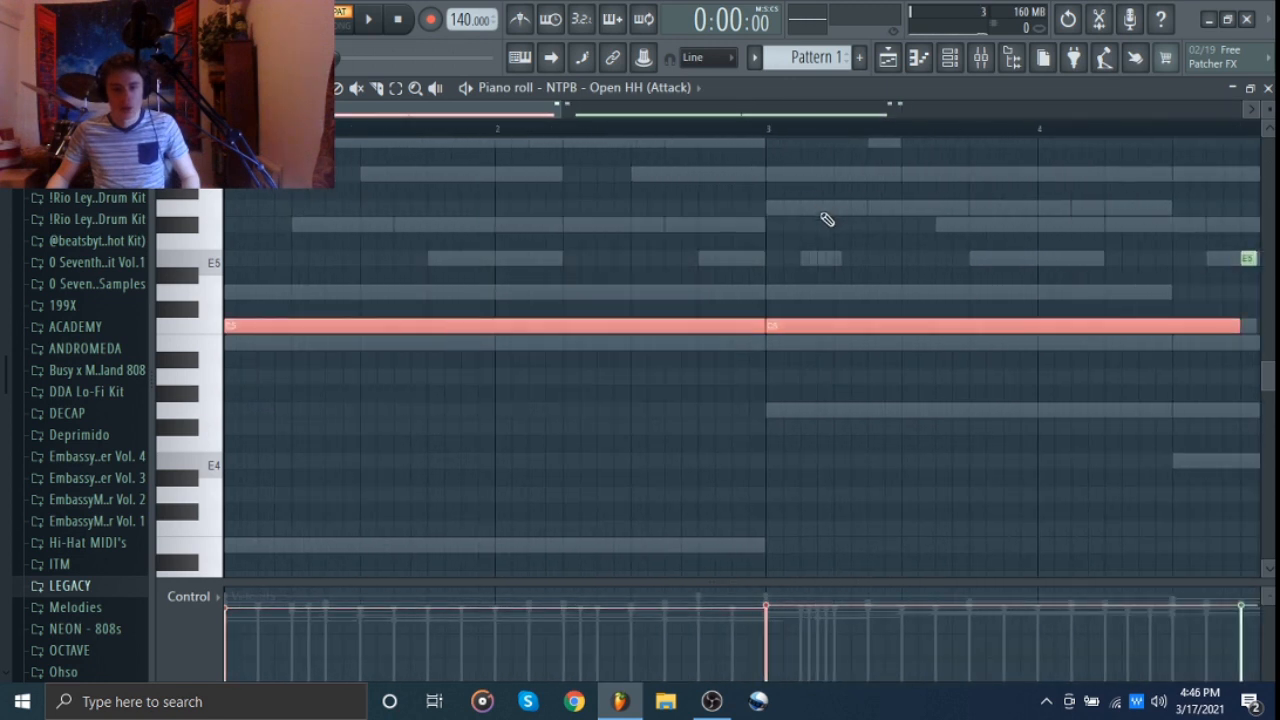
pyautogui.keyDown('ctrl'); pyautogui.click(658, 401); pyautogui.keyUp('ctrl')
pyautogui.scroll(-2, 658, 401)
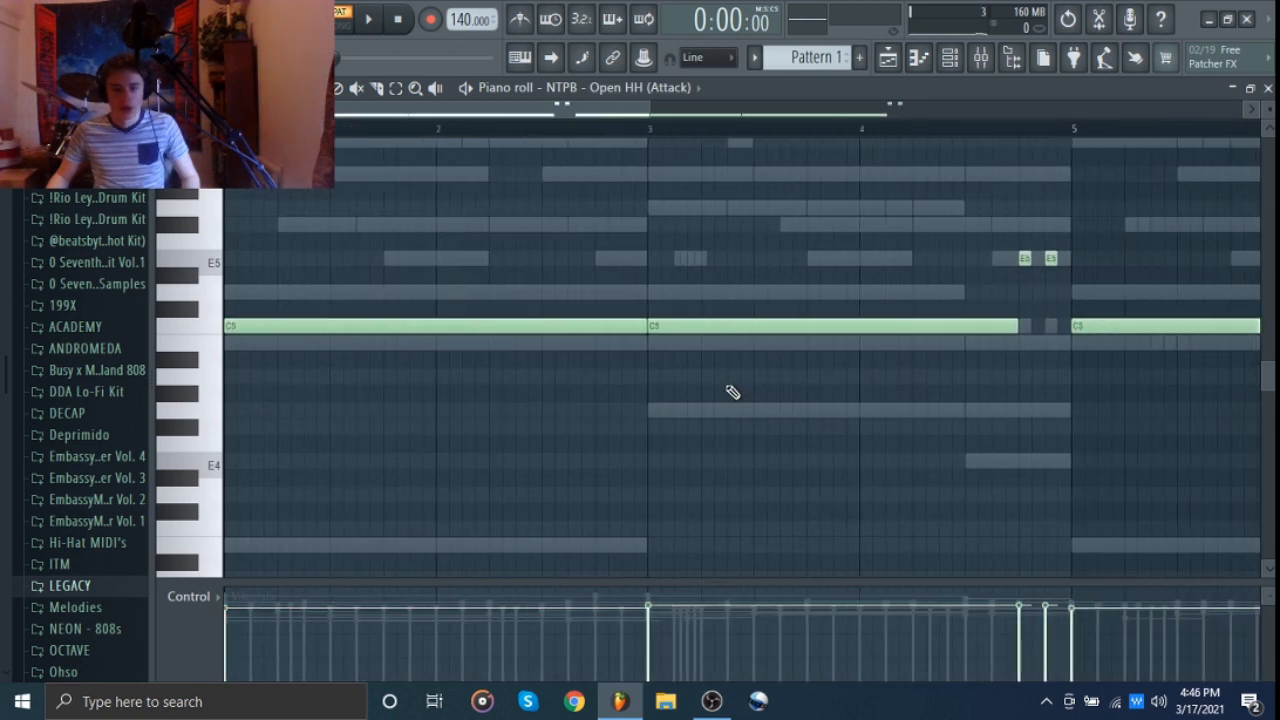
pyautogui.scroll(-1, 730, 392)
pyautogui.scroll(-2, 702, 376)
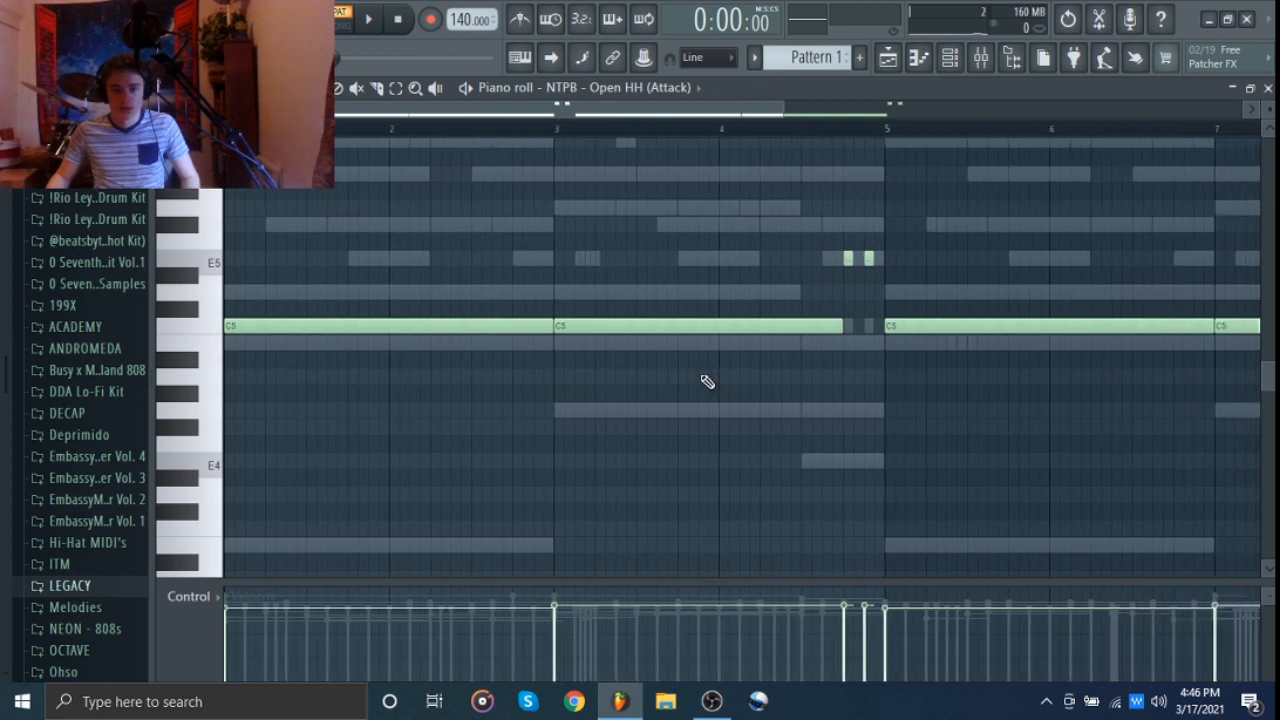
# Examine the two short E5 open hi-hat notes just before bar 5 up close, leaving them selected
pyautogui.moveTo(711, 261); pyautogui.dragTo(877, 245)
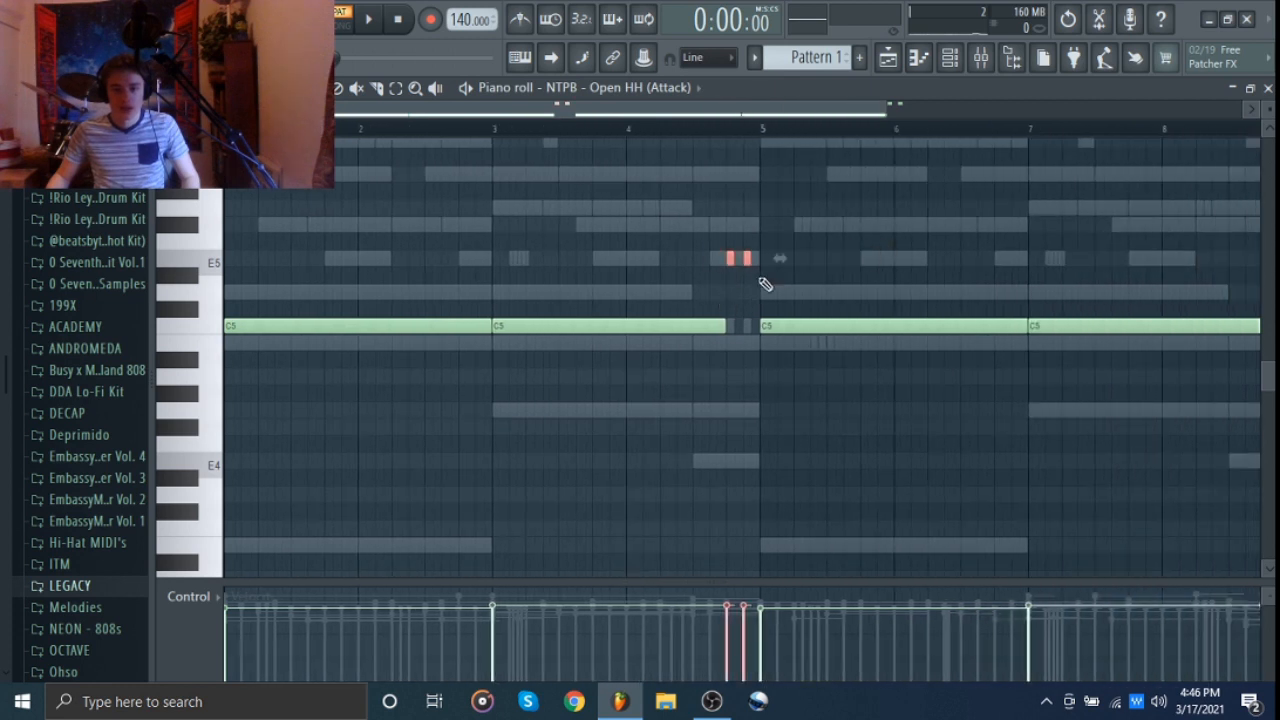
pyautogui.scroll(3, 760, 280)
pyautogui.moveTo(541, 279); pyautogui.dragTo(530, 374)
pyautogui.keyDown('ctrl'); pyautogui.click(868, 356); pyautogui.keyUp('ctrl')
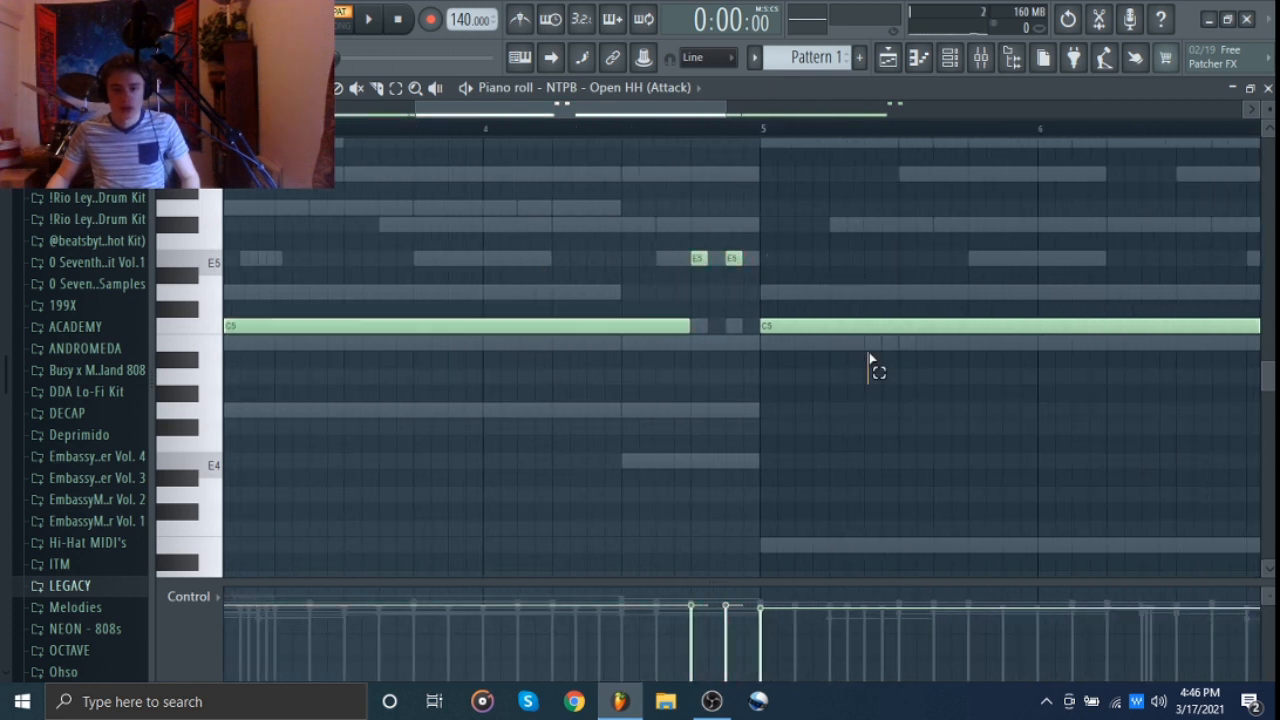
pyautogui.moveTo(889, 240); pyautogui.dragTo(862, 402)
pyautogui.moveTo(740, 403); pyautogui.dragTo(786, 408)
pyautogui.keyDown('ctrl'); pyautogui.click(786, 410); pyautogui.keyUp('ctrl')
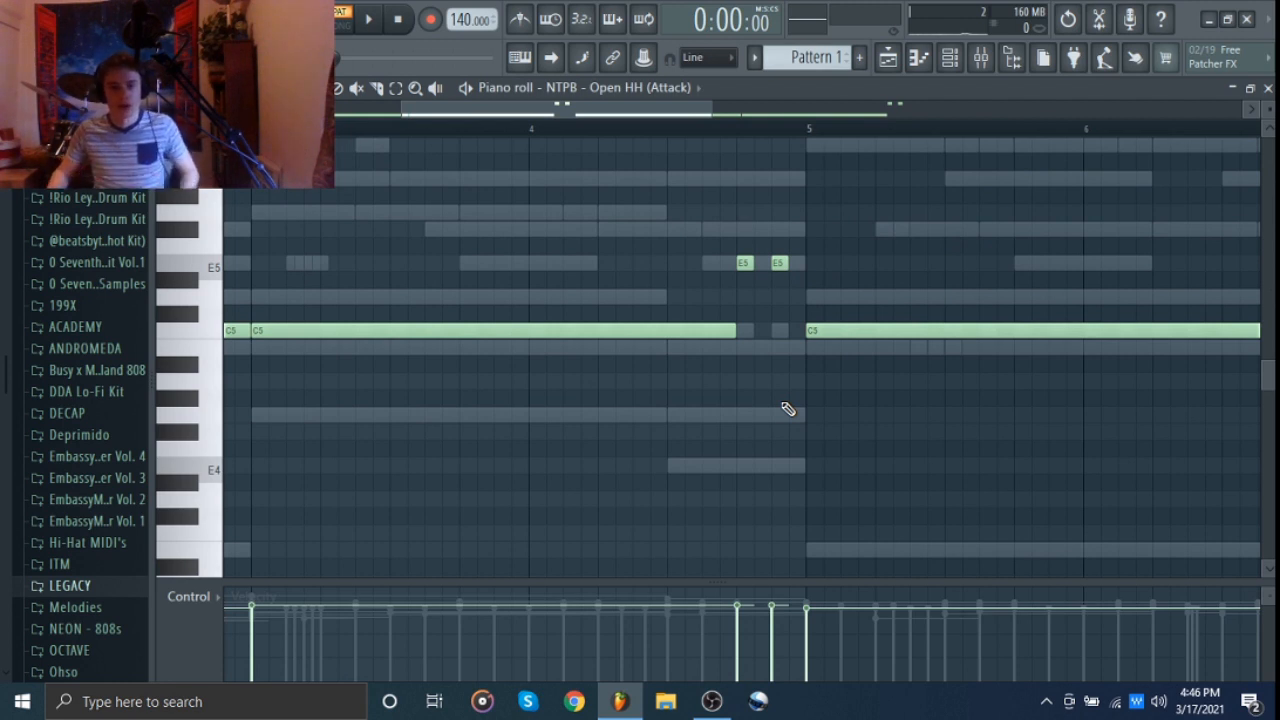
pyautogui.moveTo(698, 278); pyautogui.dragTo(892, 268)
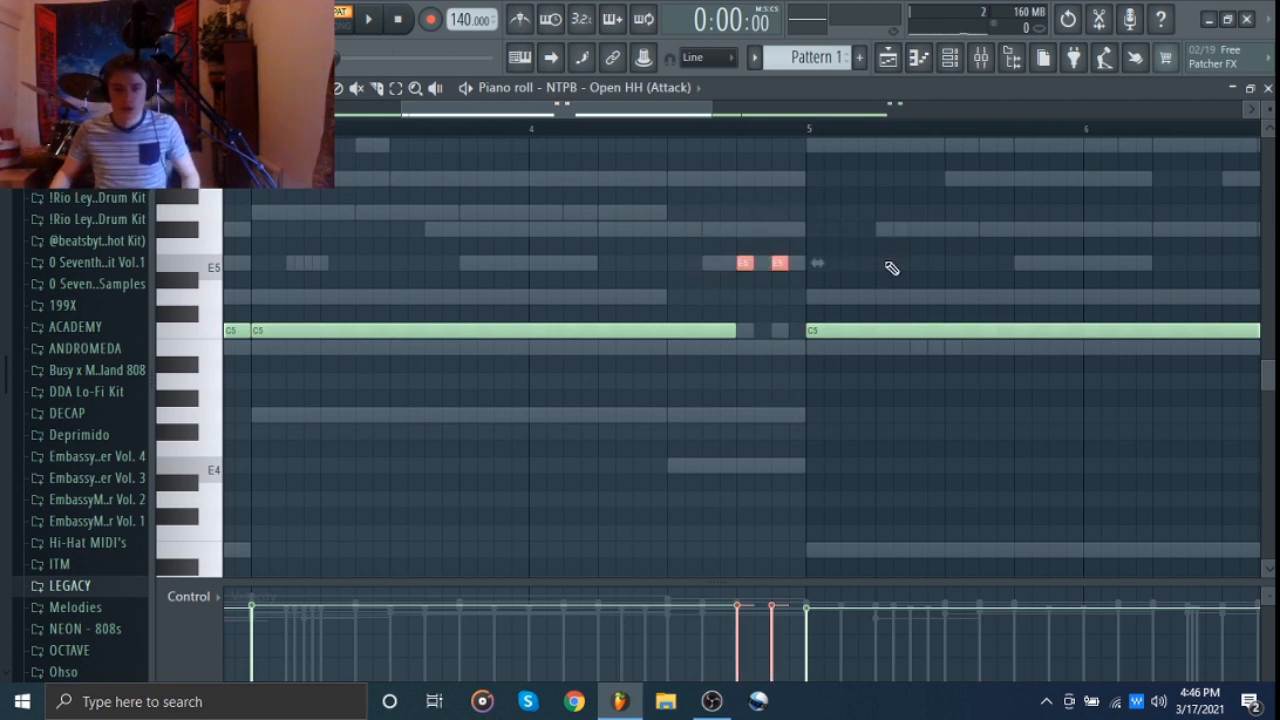
pyautogui.scroll(2, 723, 323)
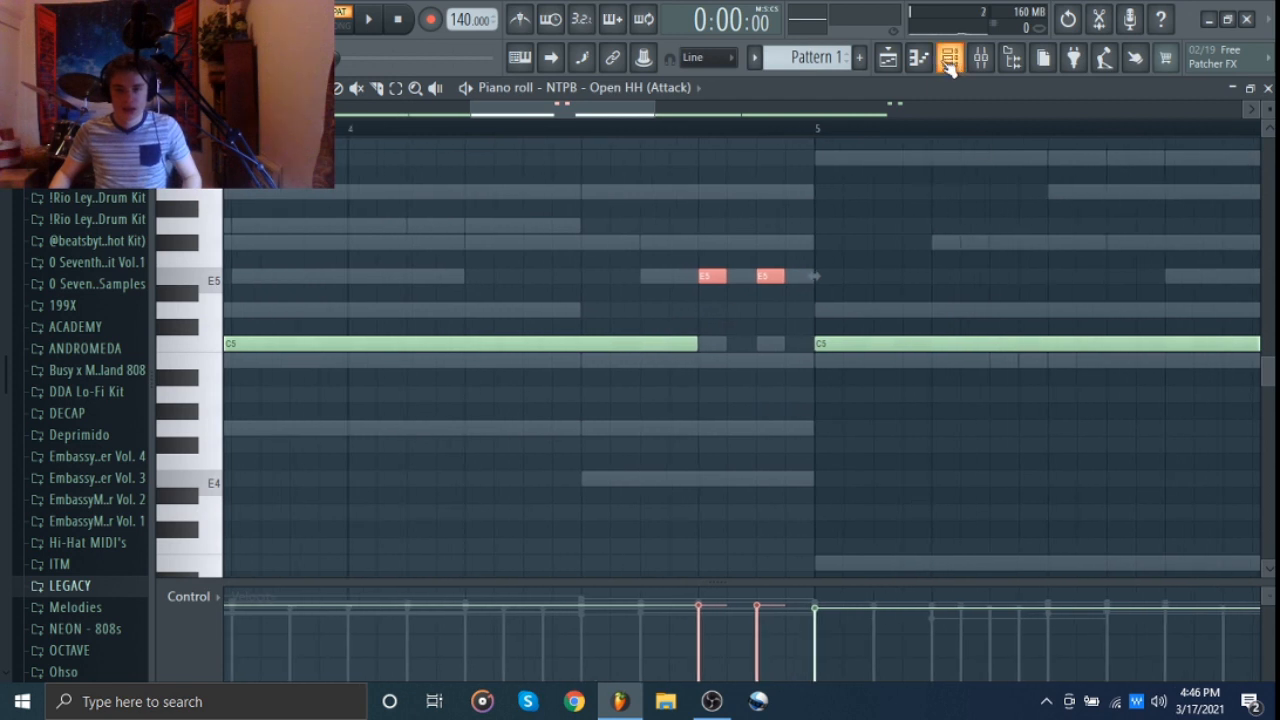
# Check the volume envelope of the Open HH (Attack) channel and return to its piano roll
pyautogui.click(949, 60)
pyautogui.click(303, 298)
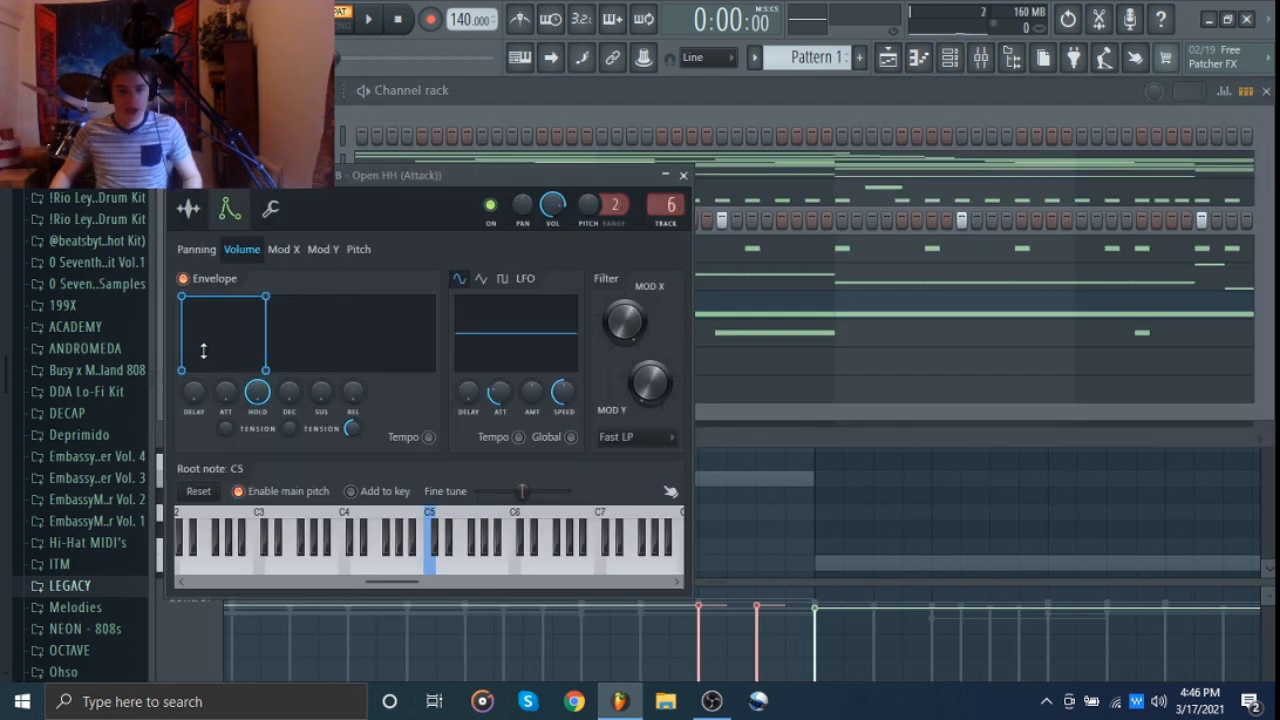
pyautogui.click(683, 175)
pyautogui.click(1266, 90)
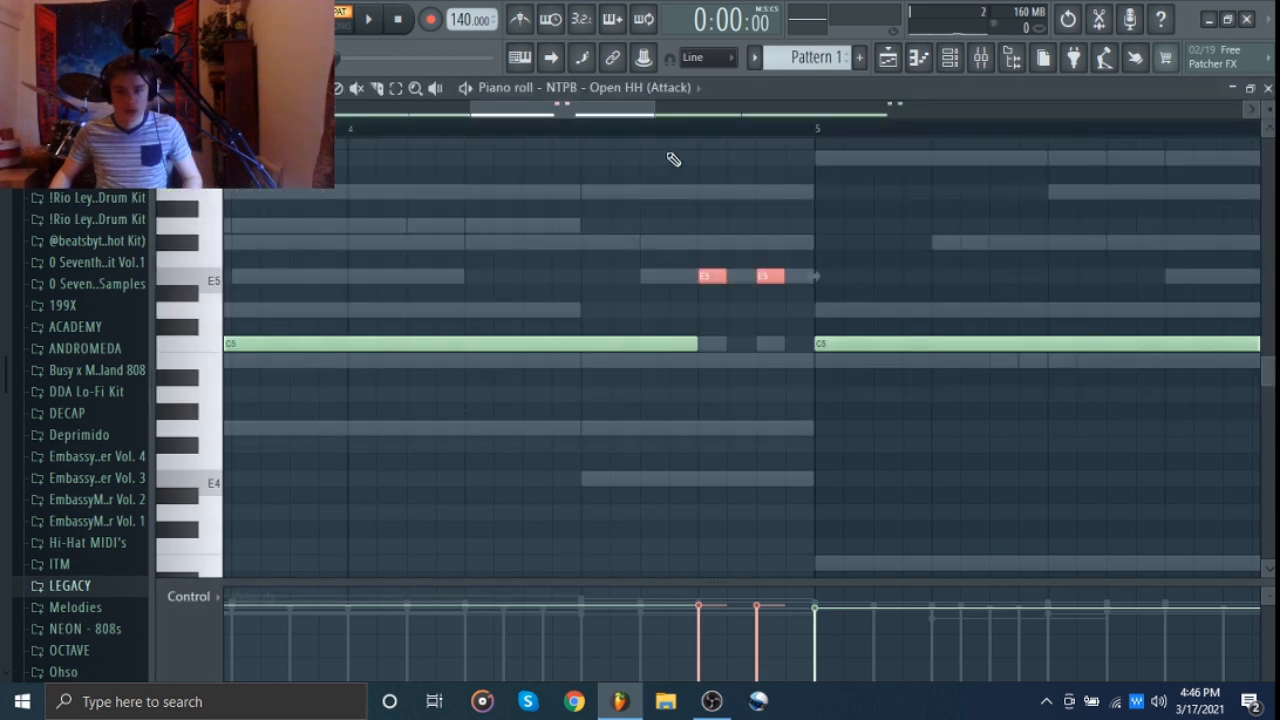
# Play the pattern from the first of the two short E5 open hi-hat notes before bar 5
pyautogui.click(706, 132)
pyautogui.press('space')
pyautogui.press('space')
pyautogui.press('space')
pyautogui.press('space')
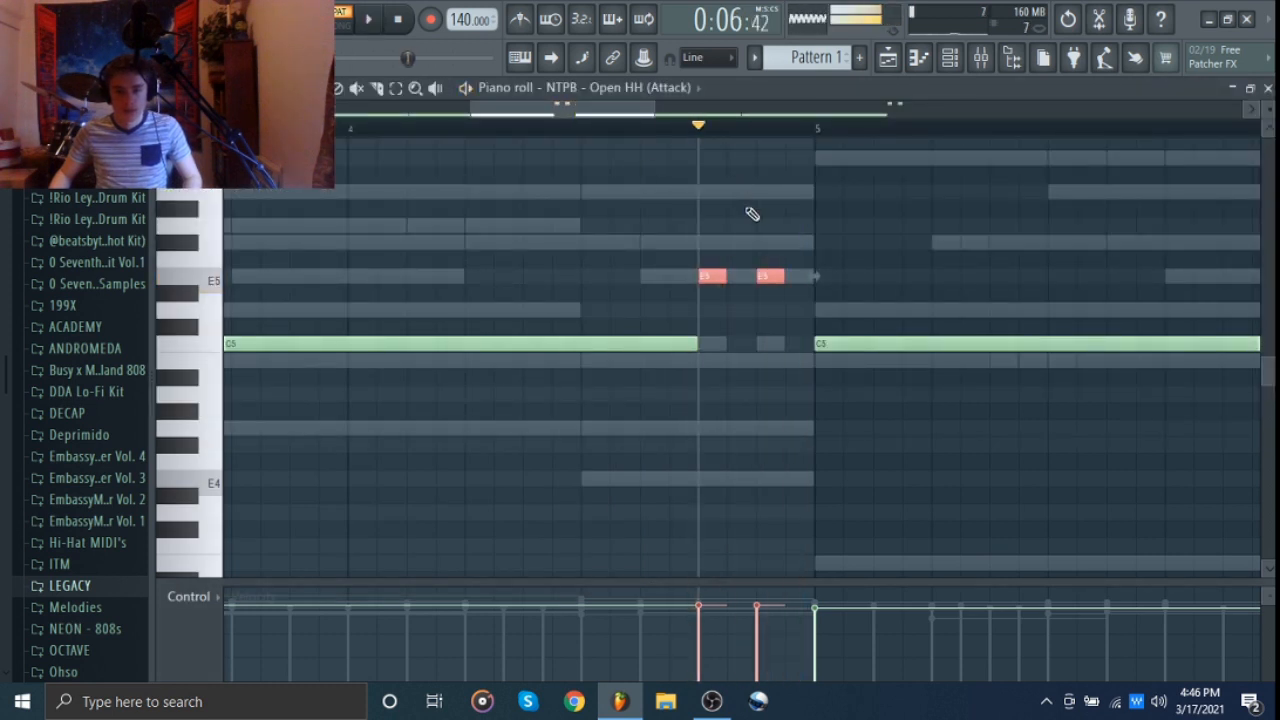
# Try lengthening the two short E5 notes so they run up to bar 5, audition them, and undo the change
pyautogui.moveTo(785, 274); pyautogui.dragTo(811, 274)
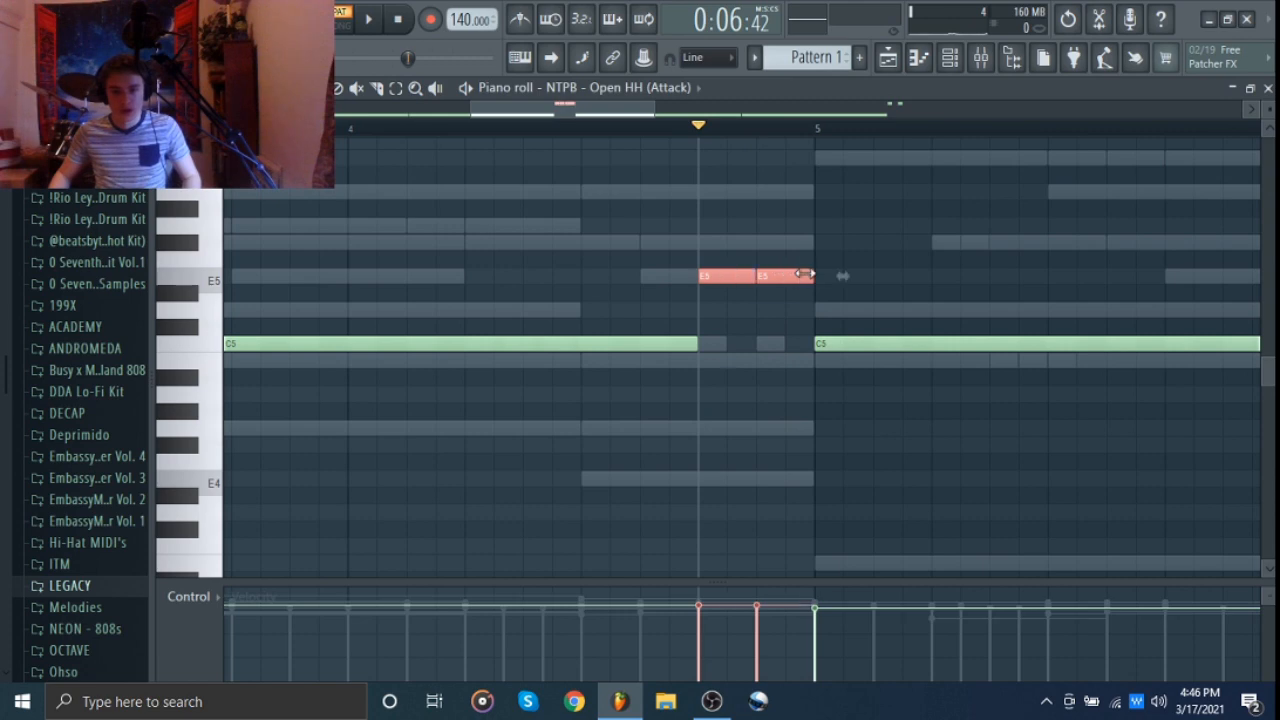
pyautogui.press('space')
pyautogui.press('space')
pyautogui.hotkey('ctrl', 'z')
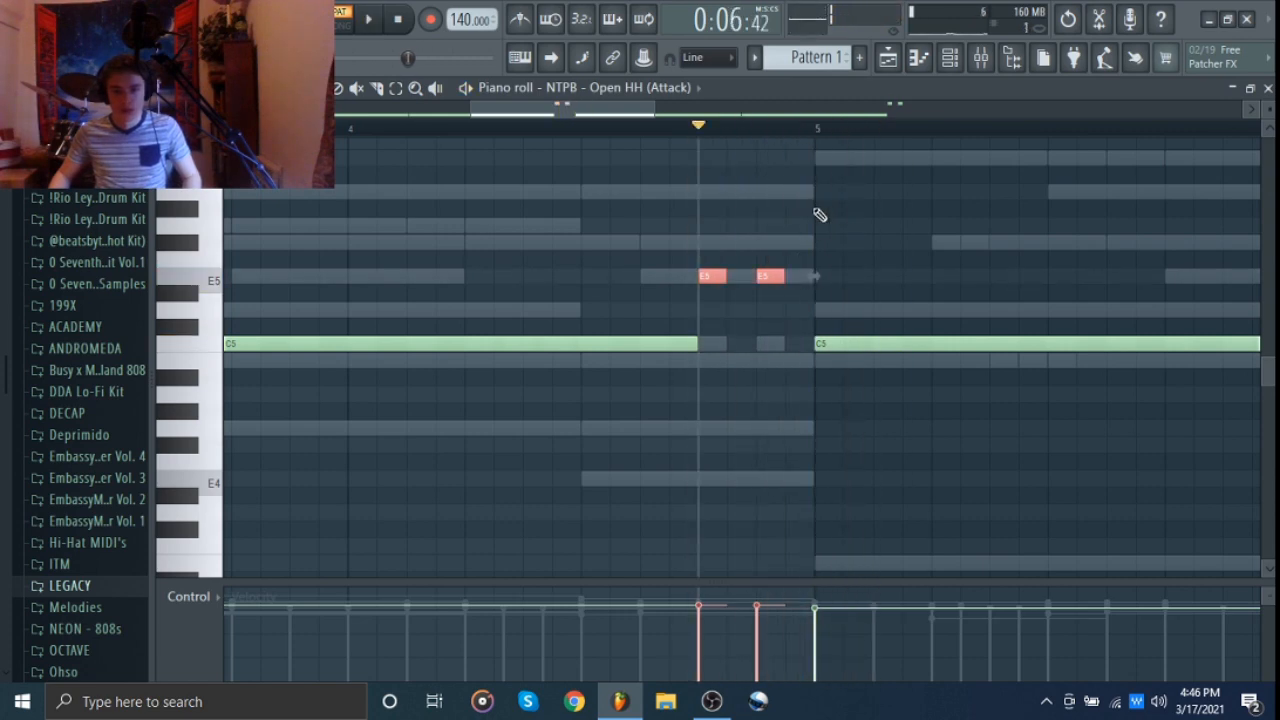
# Replay the short E5 open hi-hat notes before bar 5 and clear their selection
pyautogui.press('space')
pyautogui.press('space')
pyautogui.scroll(-2, 822, 207)
pyautogui.scroll(-3, 840, 208)
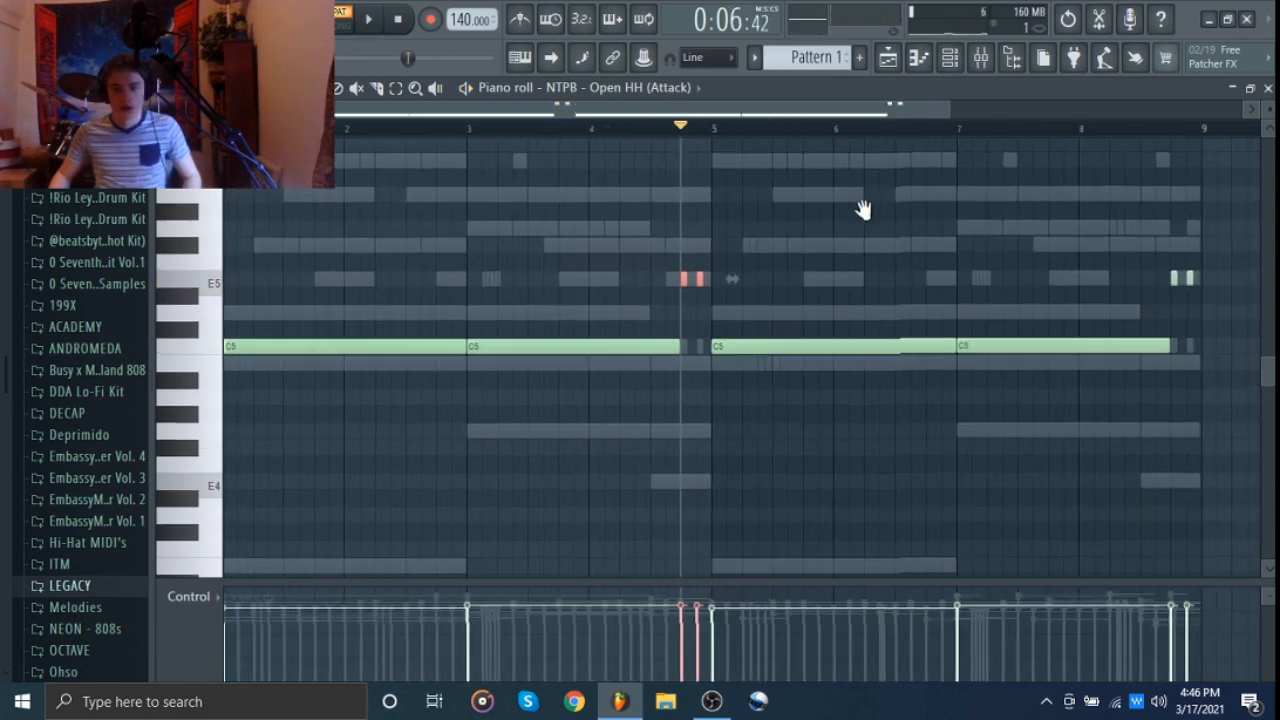
pyautogui.moveTo(863, 208); pyautogui.dragTo(765, 245)
pyautogui.scroll(5, 612, 333)
pyautogui.scroll(1, 640, 334)
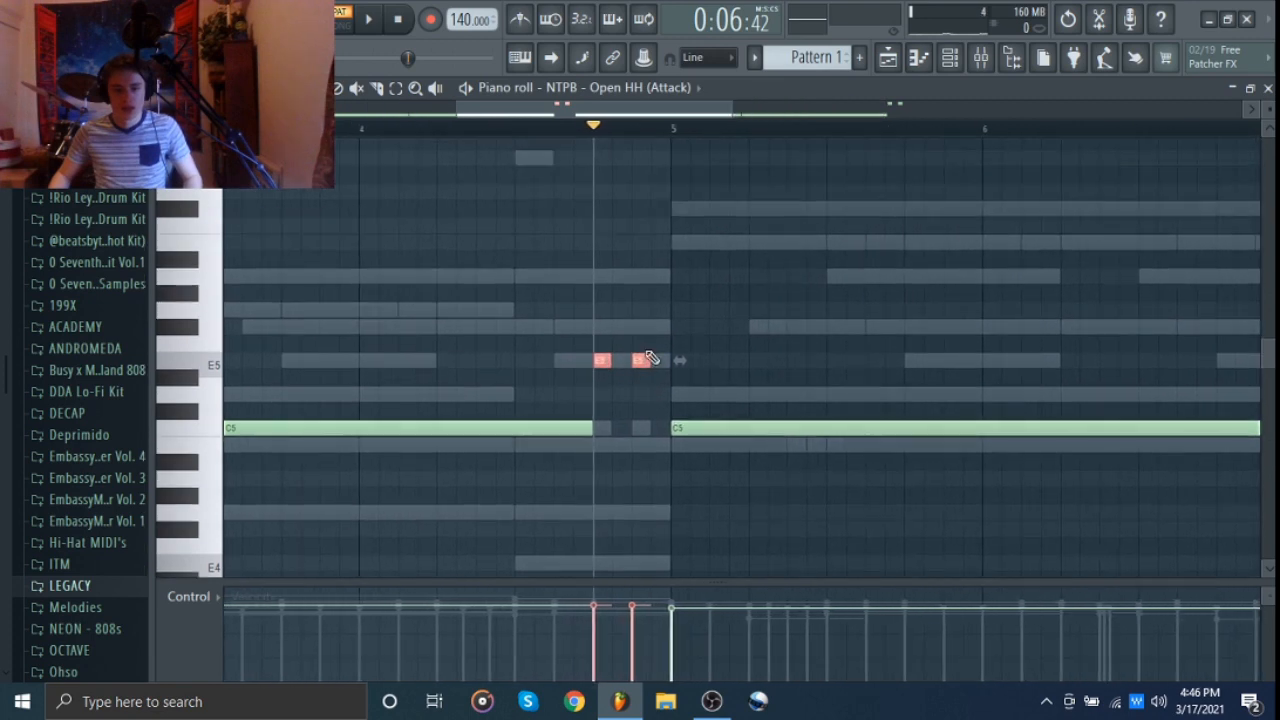
pyautogui.keyDown('ctrl'); pyautogui.click(657, 320); pyautogui.keyUp('ctrl')
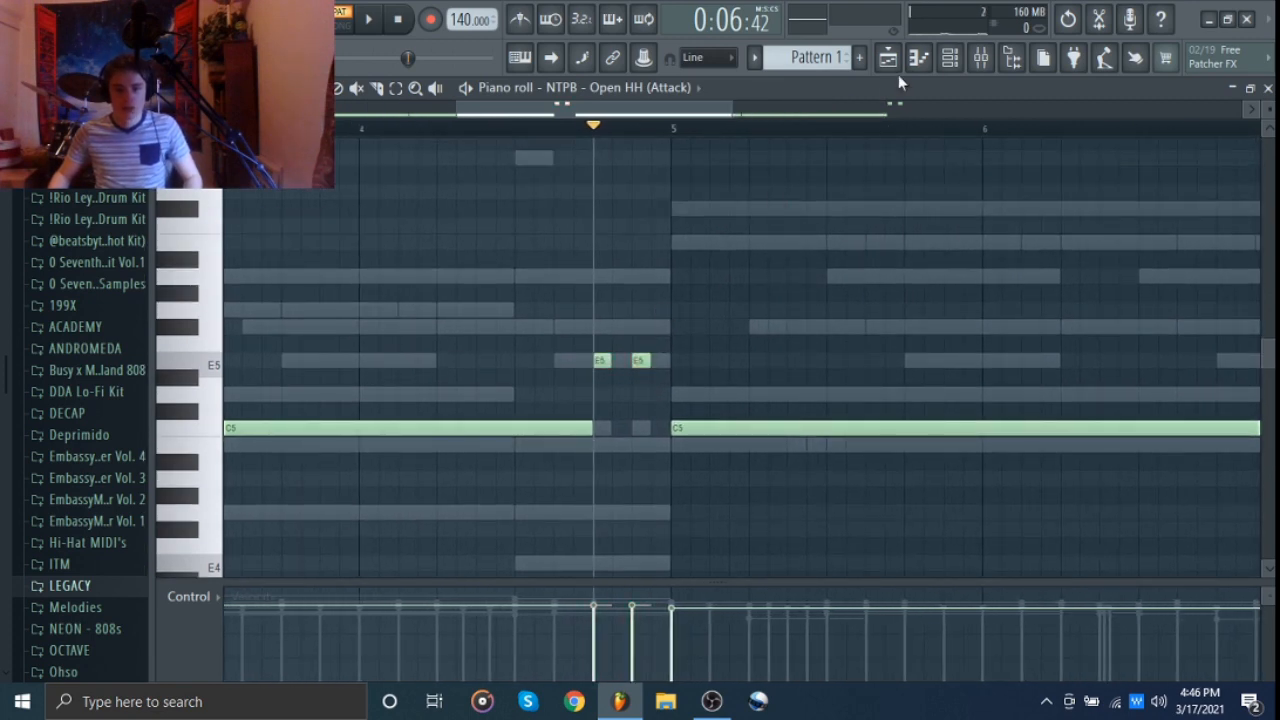
# Review the Open HH (Attack) channel's volume envelope and sample waveform settings, and go back to its piano roll
pyautogui.click(950, 57)
pyautogui.click(296, 303)
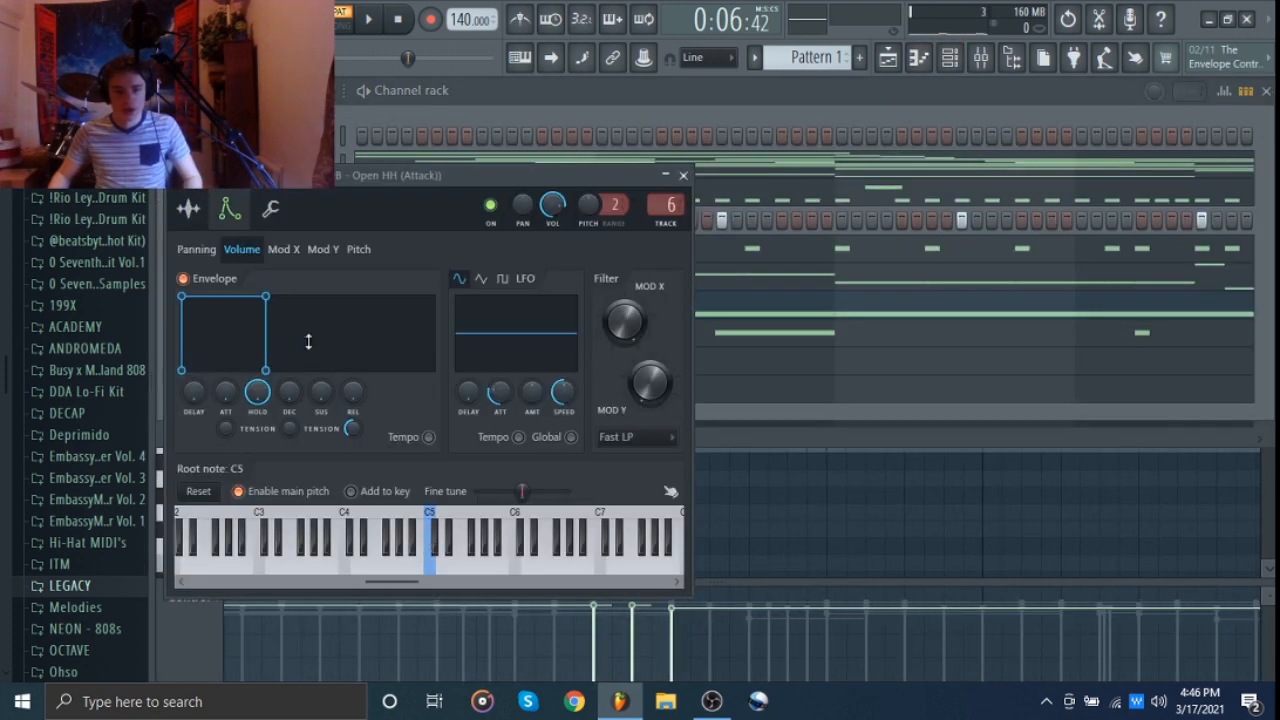
pyautogui.click(189, 208)
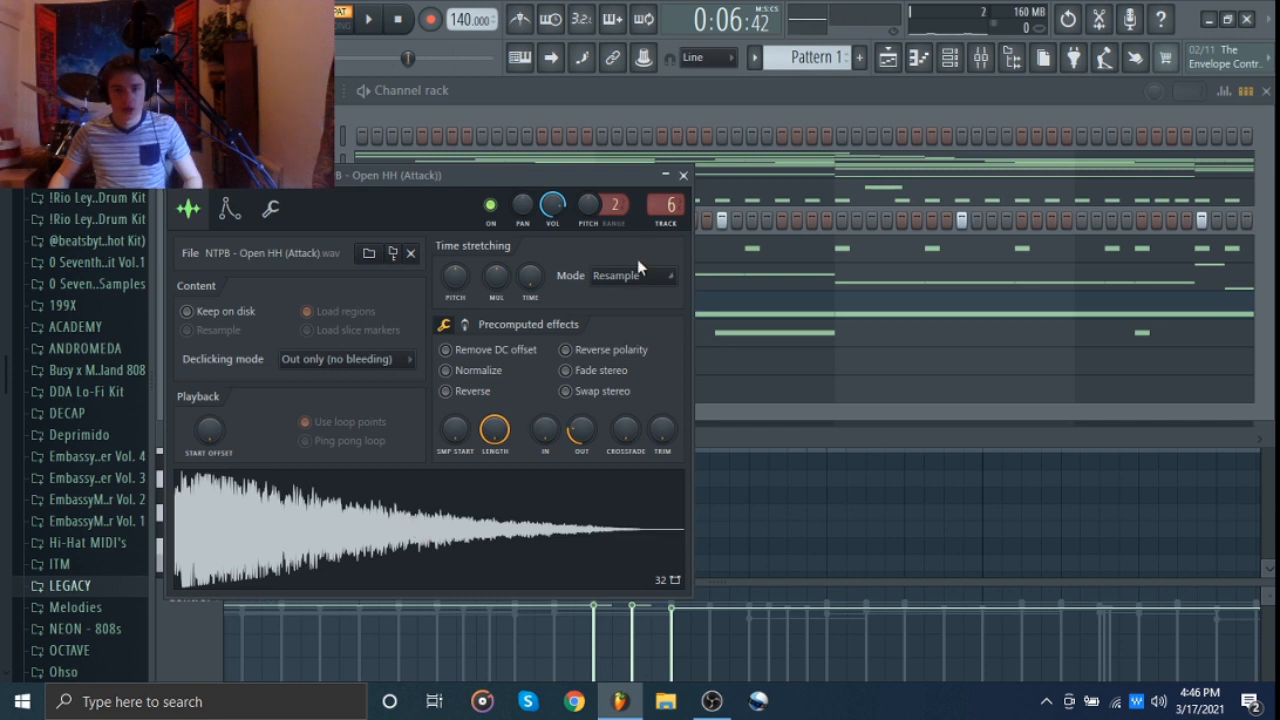
pyautogui.click(683, 175)
pyautogui.click(1266, 90)
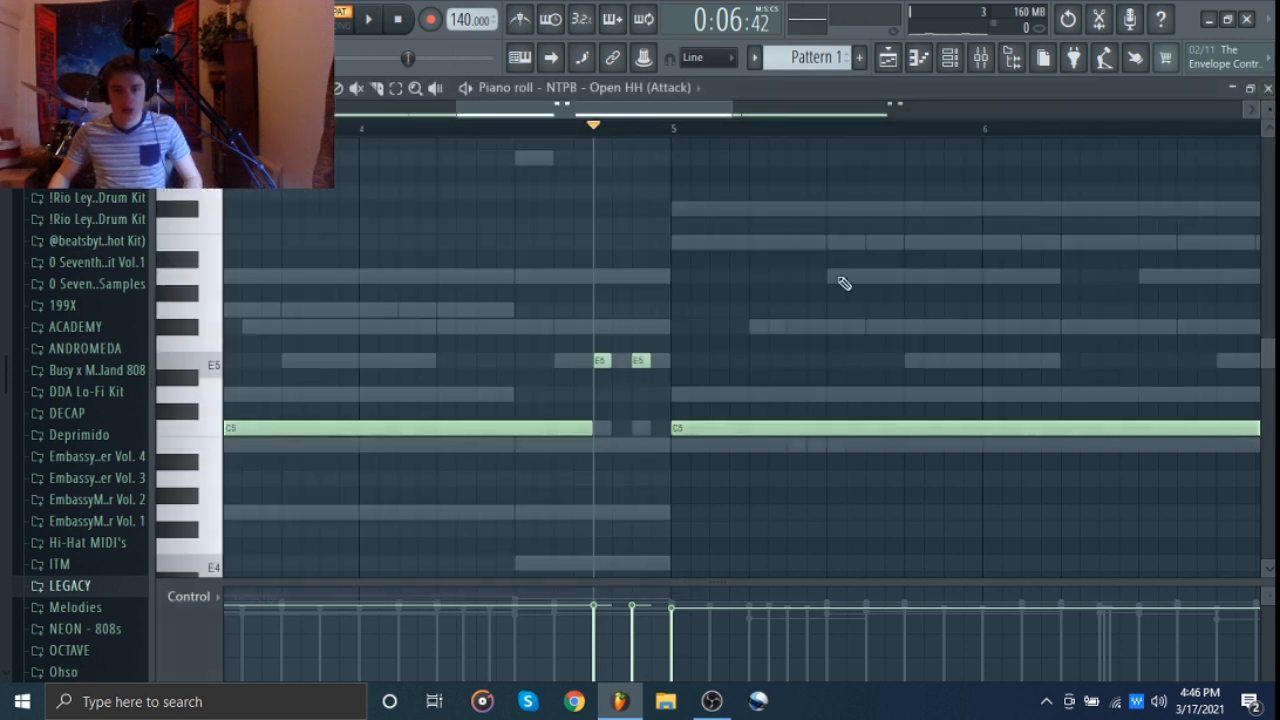
# Select the long C5 open hi-hat note that spans bars 5 and 6
pyautogui.moveTo(759, 386); pyautogui.dragTo(758, 449)
pyautogui.rightClick(775, 468)
pyautogui.hscroll(3, 720, 477)
pyautogui.moveTo(652, 471); pyautogui.dragTo(700, 350)
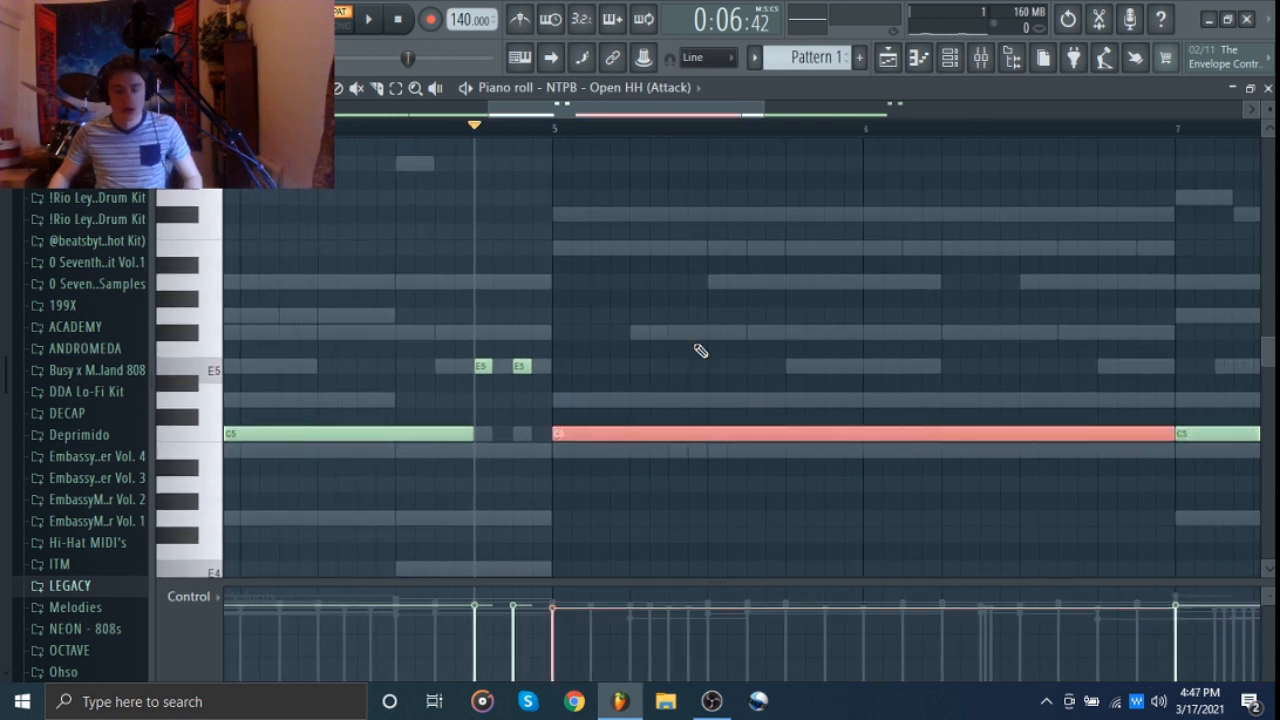
# Highlight the Open HH (Attack) notes from bar 3 through bar 8, and clear the selection
pyautogui.rightClick(701, 350)
pyautogui.scroll(-3, 734, 346)
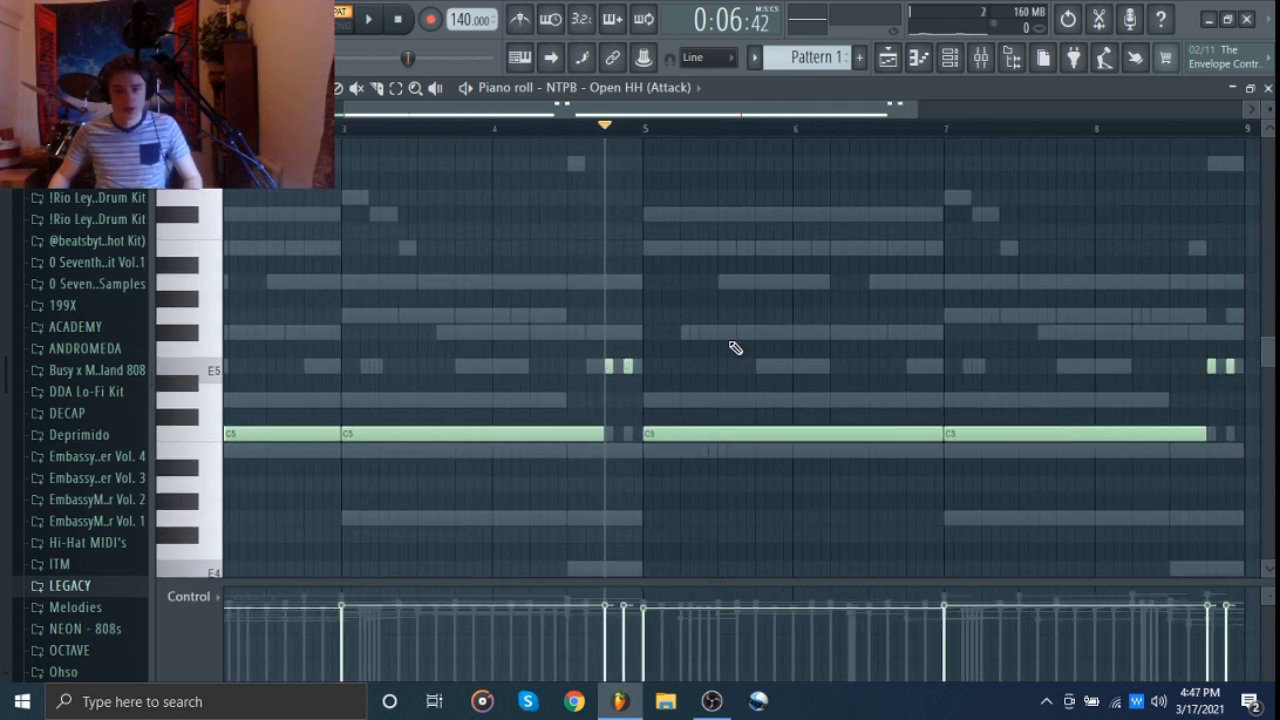
pyautogui.moveTo(734, 346); pyautogui.dragTo(714, 348)
pyautogui.moveTo(484, 389); pyautogui.dragTo(777, 364)
pyautogui.keyDown('ctrl'); pyautogui.click(778, 364); pyautogui.keyUp('ctrl')
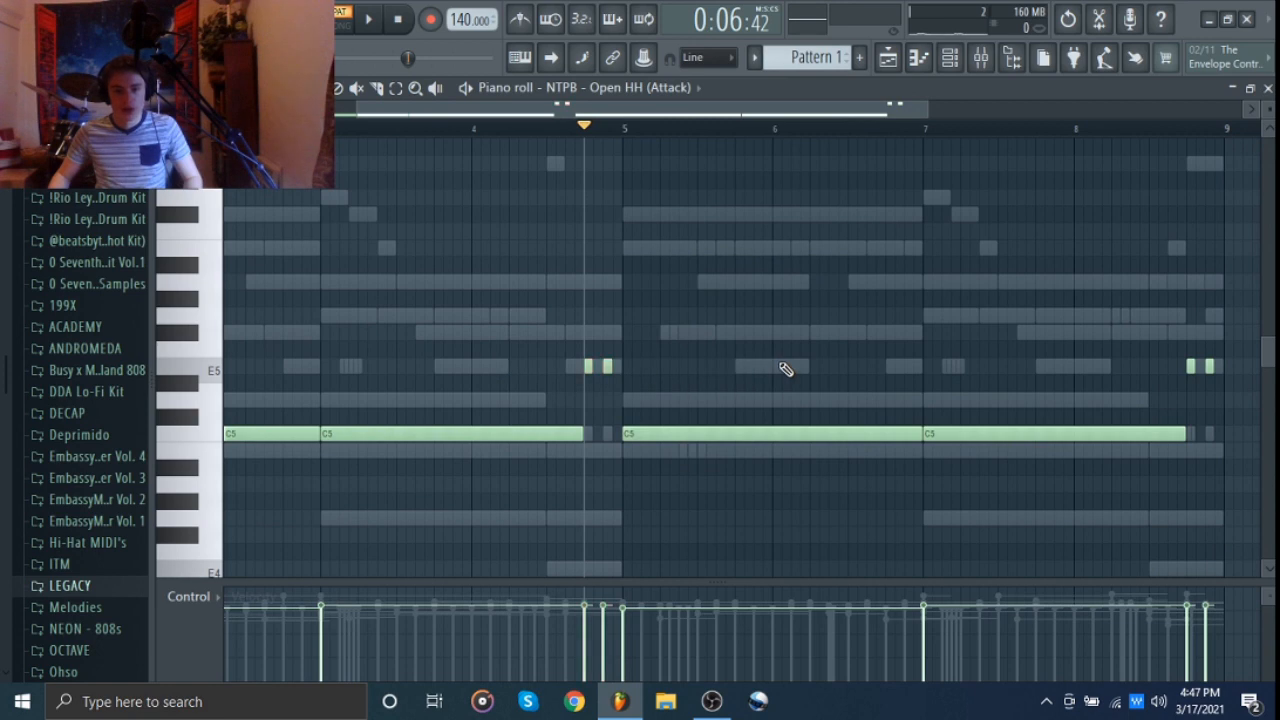
pyautogui.scroll(-3, 812, 361)
pyautogui.moveTo(1152, 310); pyautogui.dragTo(585, 450)
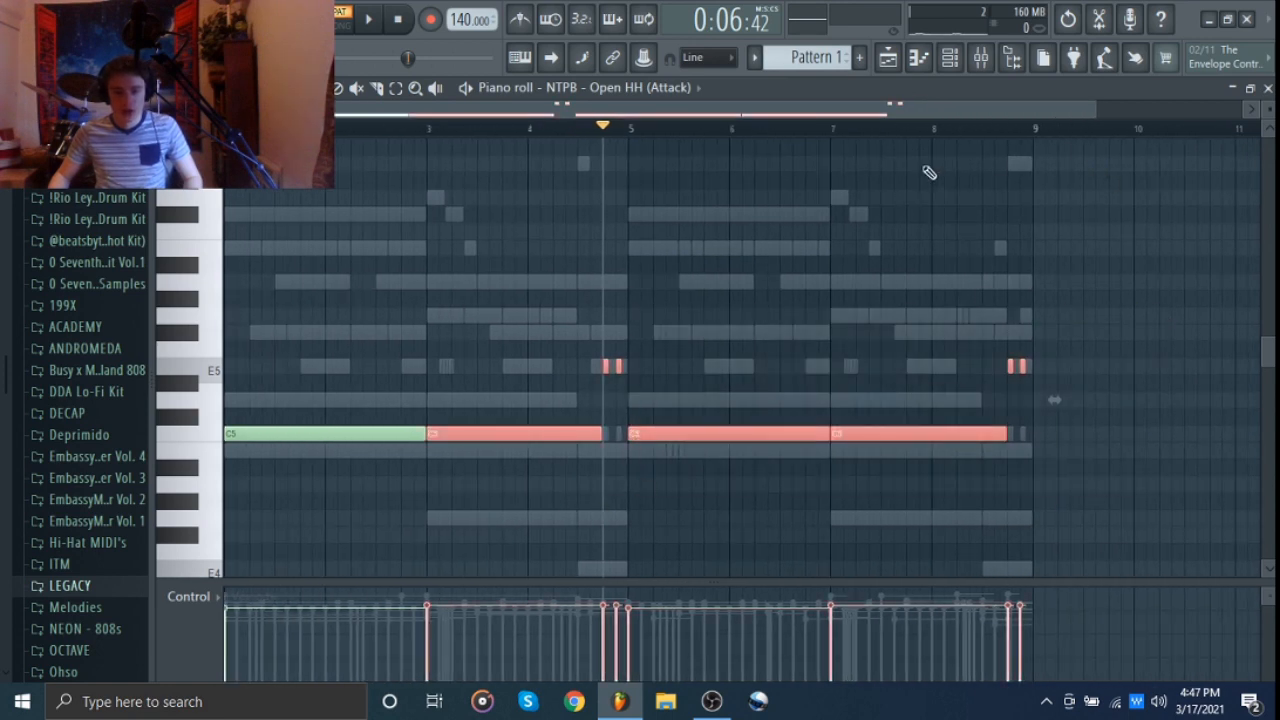
pyautogui.keyDown('ctrl'); pyautogui.click(878, 227); pyautogui.keyUp('ctrl')
# Enable the Open HH (Saucy) channel, open its piano roll with playback stopped, and look over its C5 notes
pyautogui.click(950, 57)
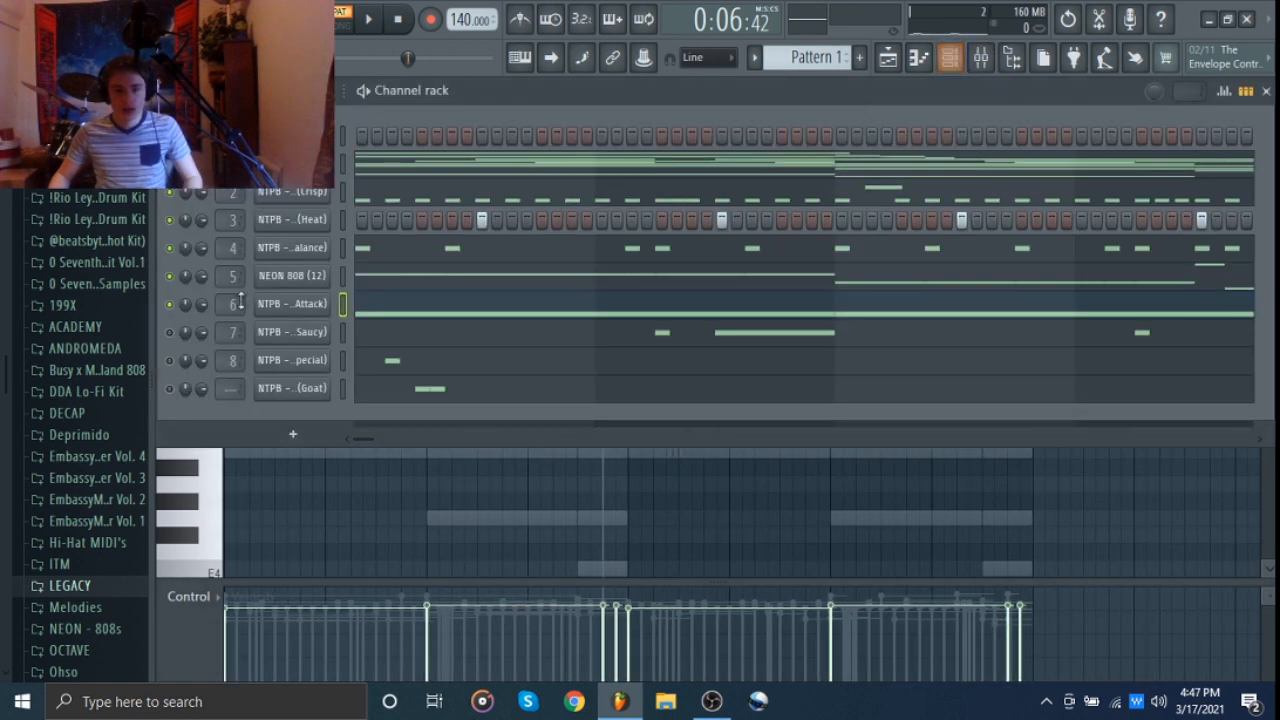
pyautogui.click(383, 334)
pyautogui.click(399, 18)
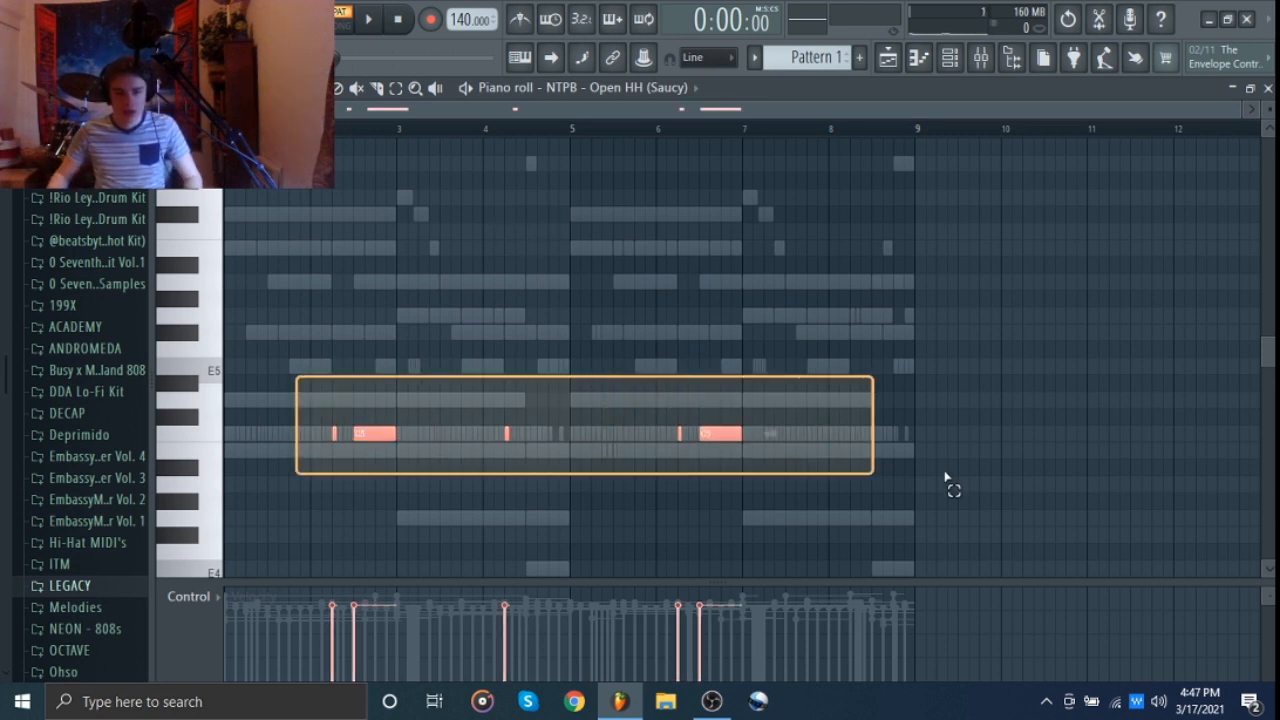
pyautogui.scroll(2, 193, 467)
pyautogui.scroll(-1, 193, 467)
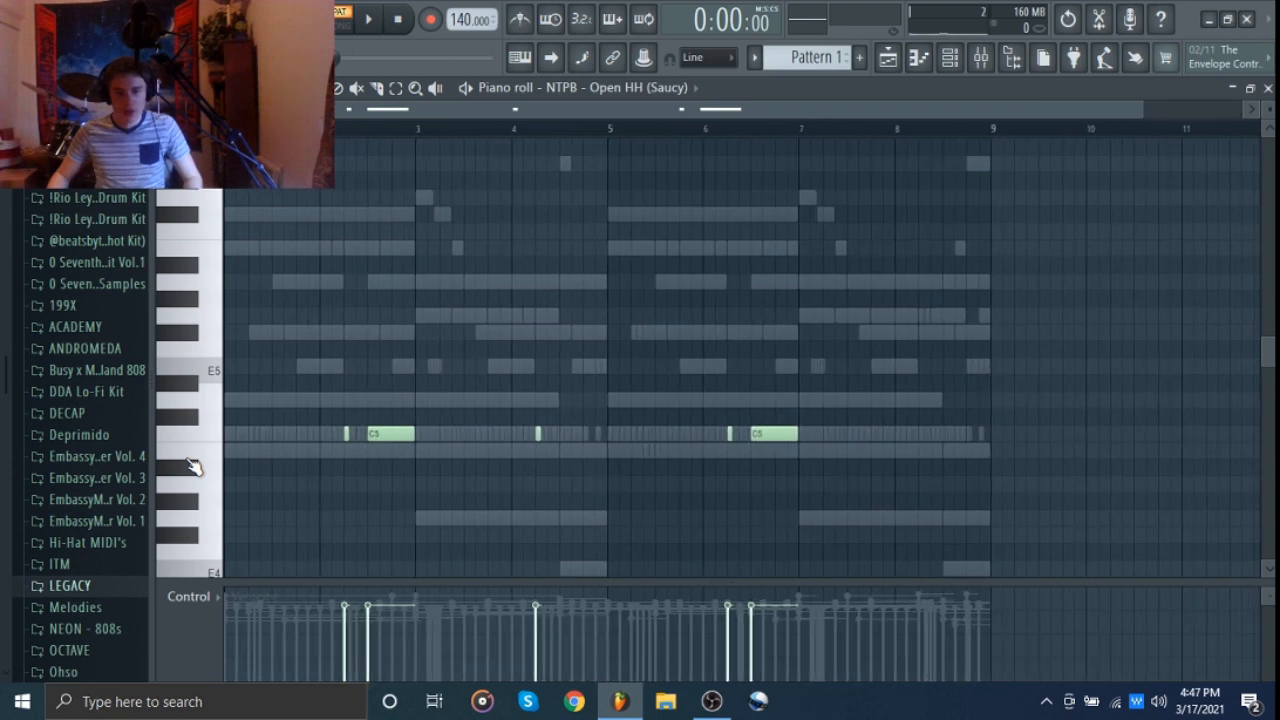
pyautogui.scroll(5, 193, 467)
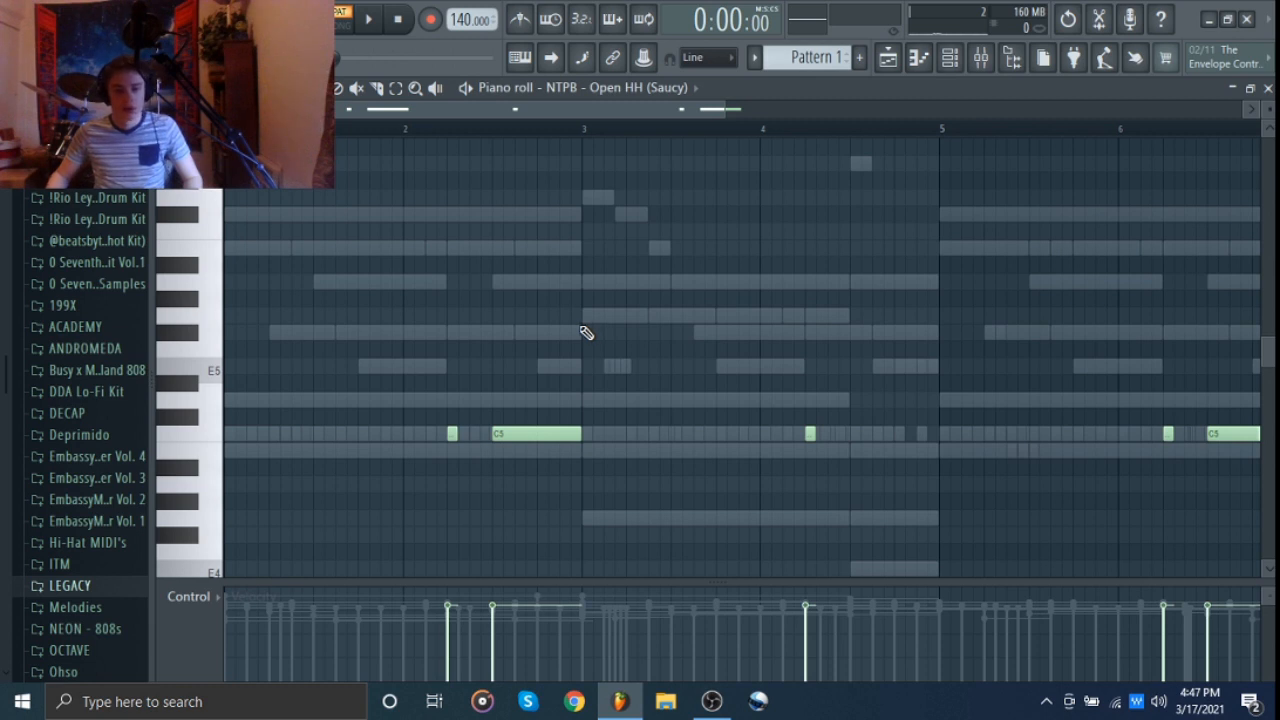
pyautogui.scroll(-1, 586, 333)
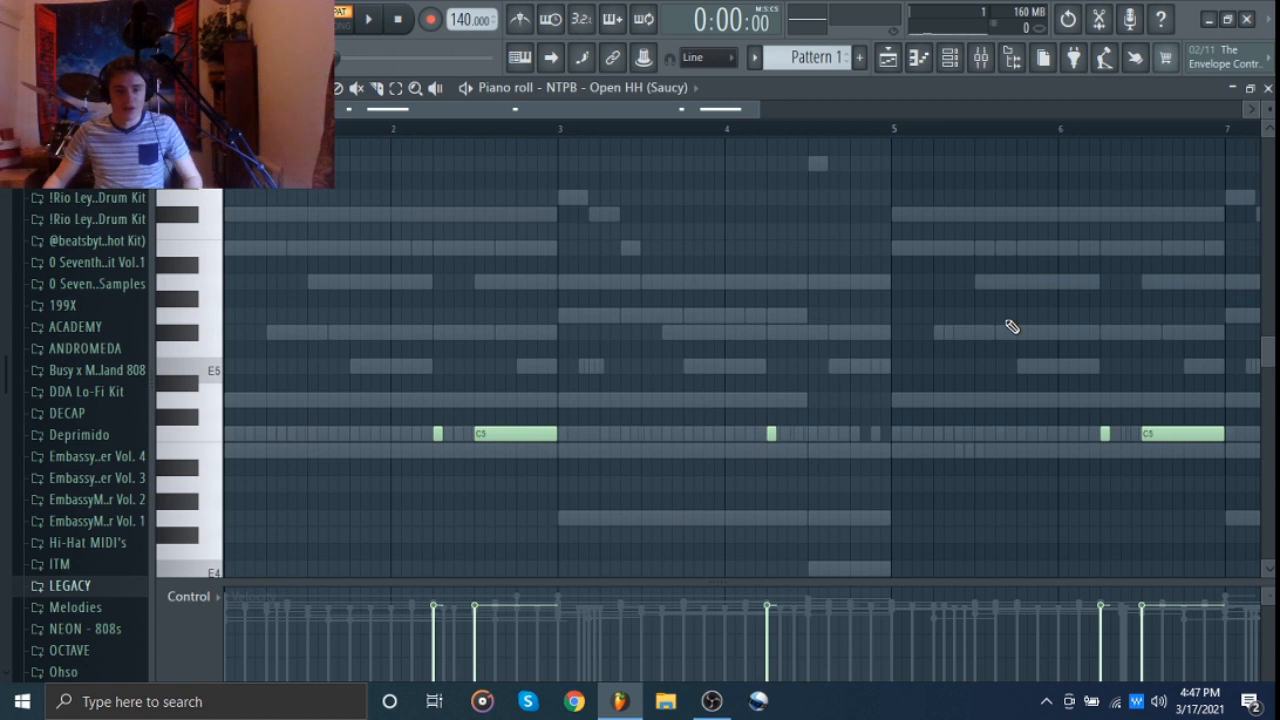
pyautogui.scroll(-2, 1012, 327)
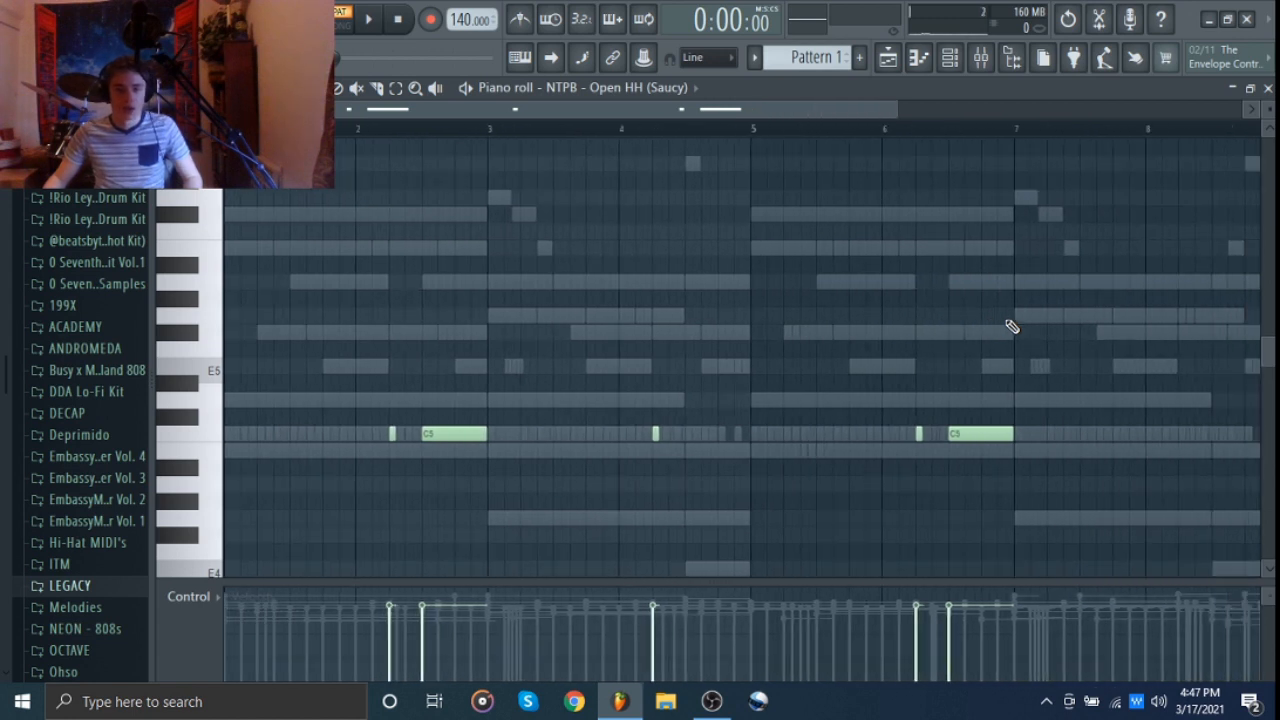
pyautogui.scroll(-1, 1012, 327)
pyautogui.scroll(1, 842, 340)
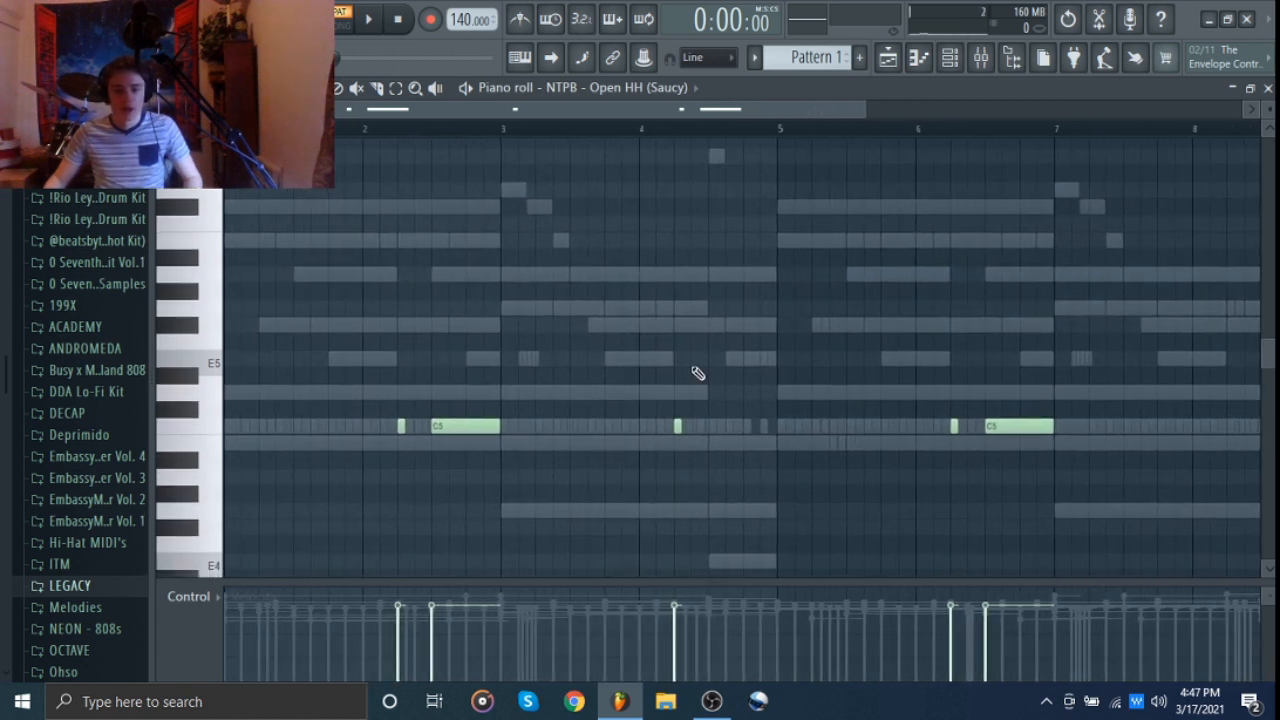
# Check the Open HH (Saucy) channel's volume envelope and go back to its piano roll
pyautogui.click(949, 57)
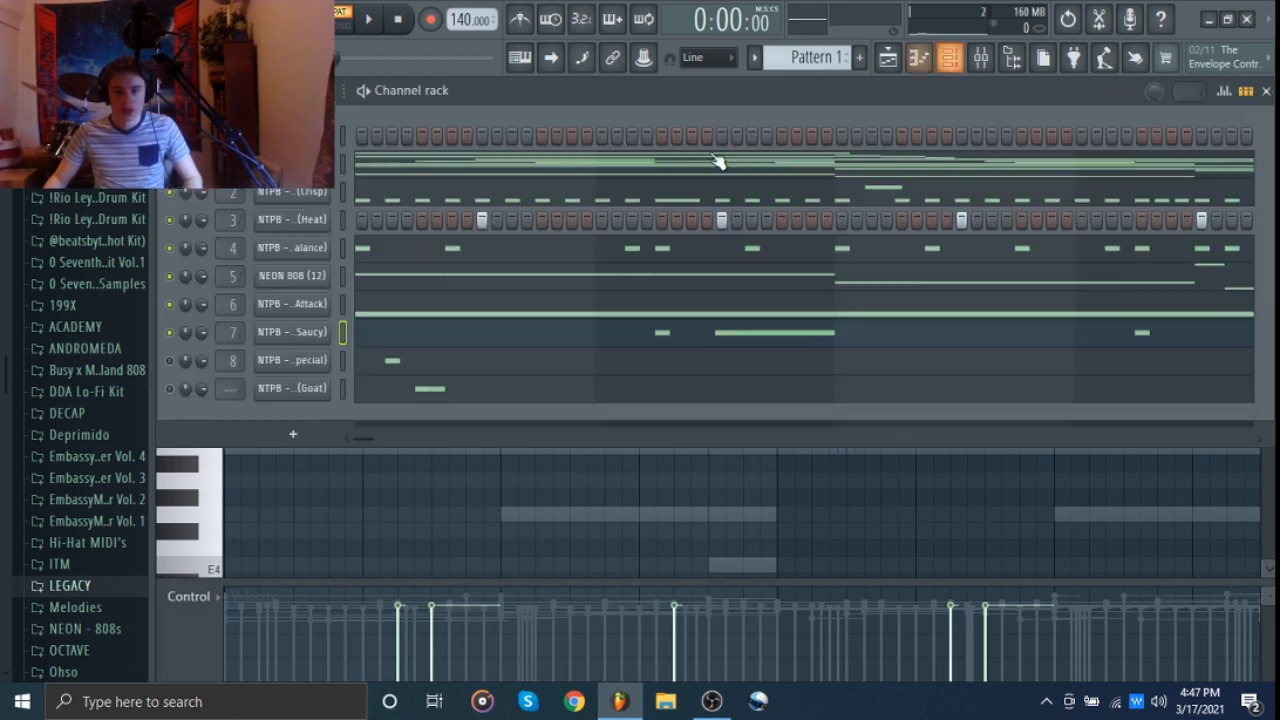
pyautogui.click(293, 331)
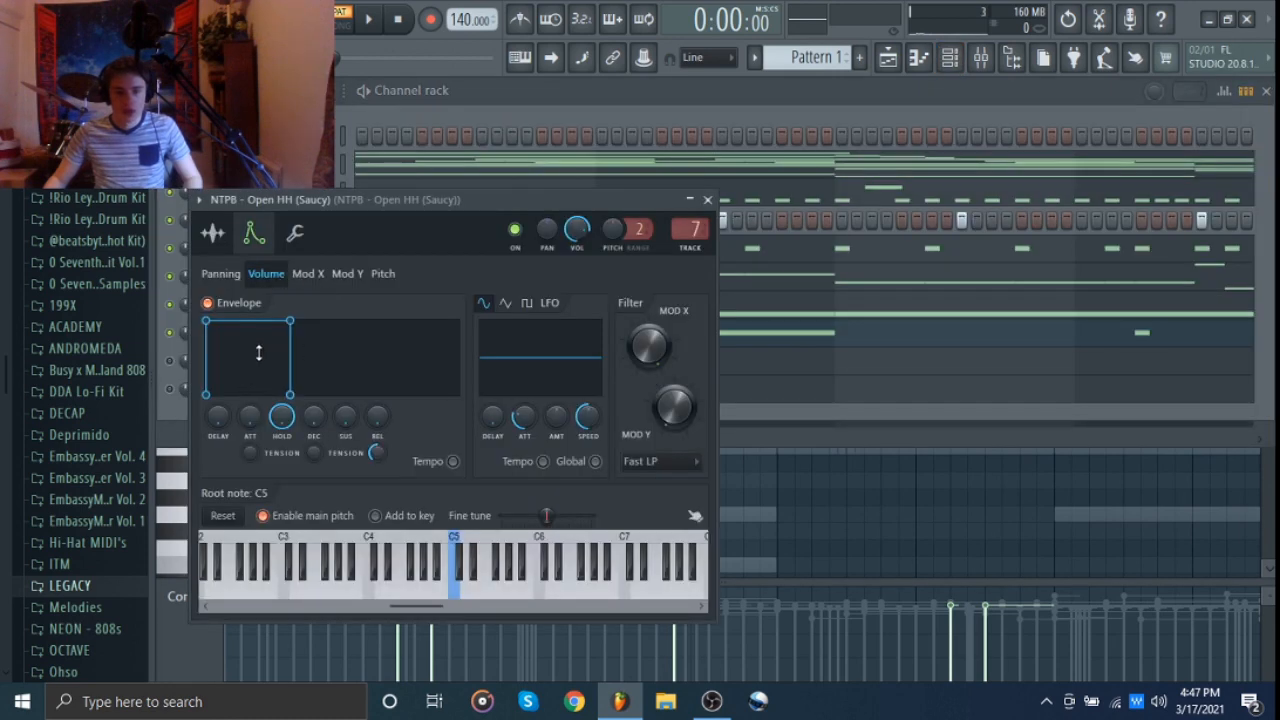
pyautogui.click(707, 199)
pyautogui.click(1266, 90)
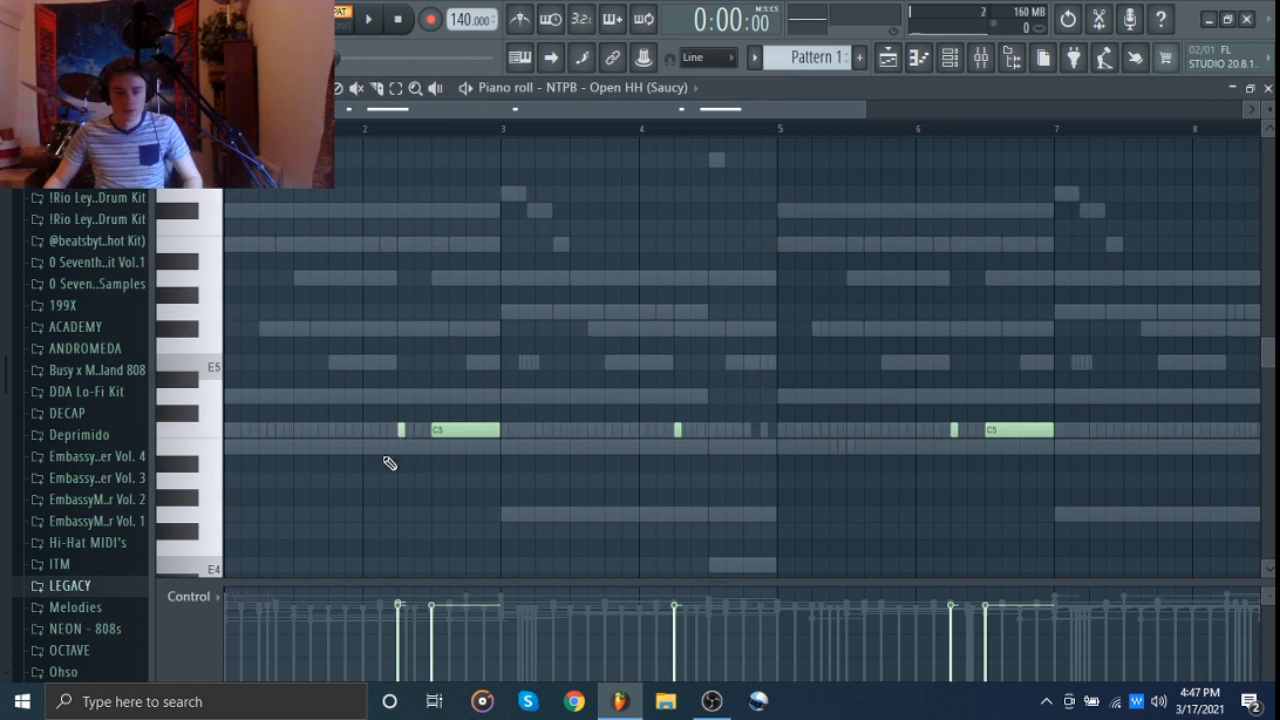
# Play the pattern from the start, follow the Open HH (Saucy) notes through bar 8, and stop playback
pyautogui.scroll(3, 390, 463)
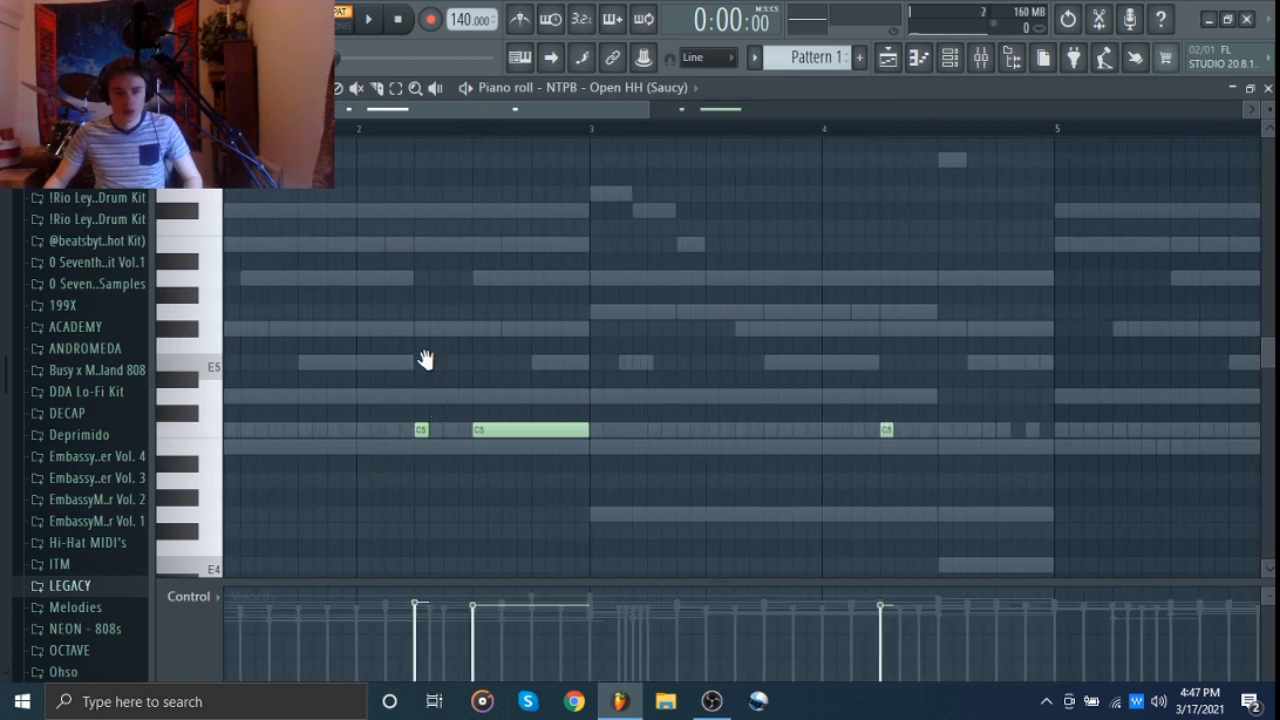
pyautogui.moveTo(426, 360); pyautogui.dragTo(982, 315)
pyautogui.scroll(-1, 984, 319)
pyautogui.press('space')
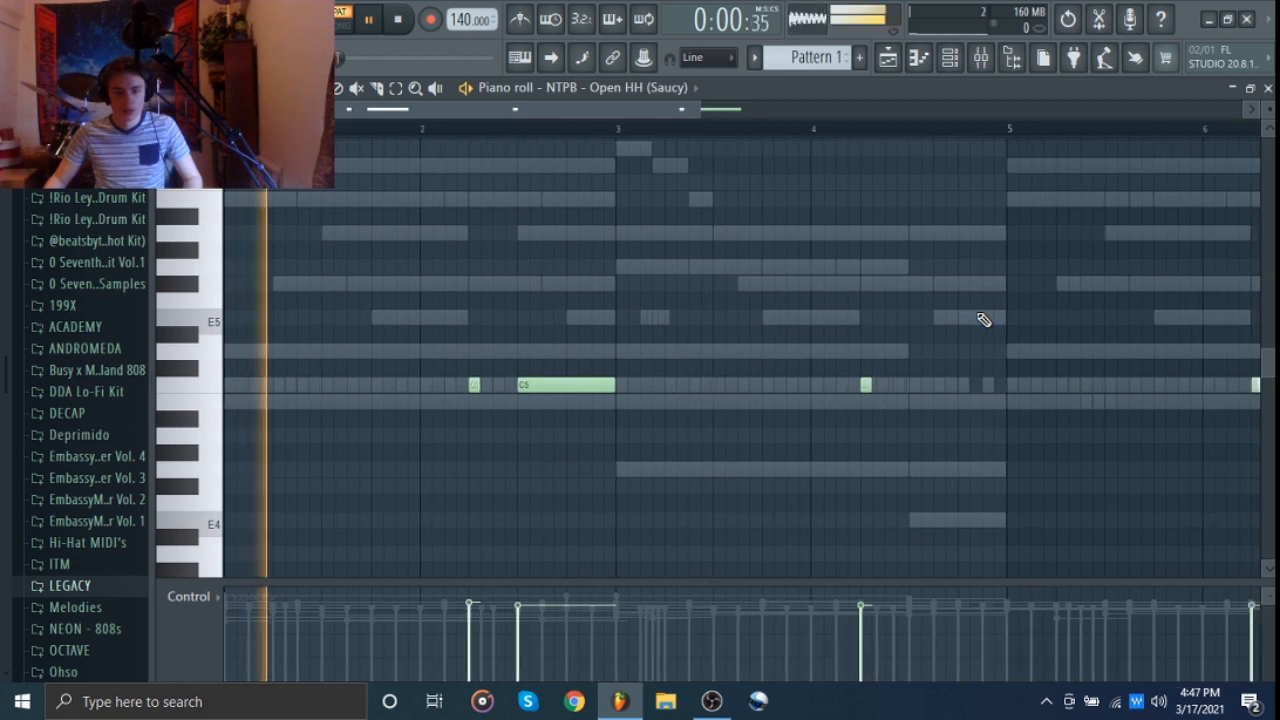
pyautogui.scroll(-1, 950, 317)
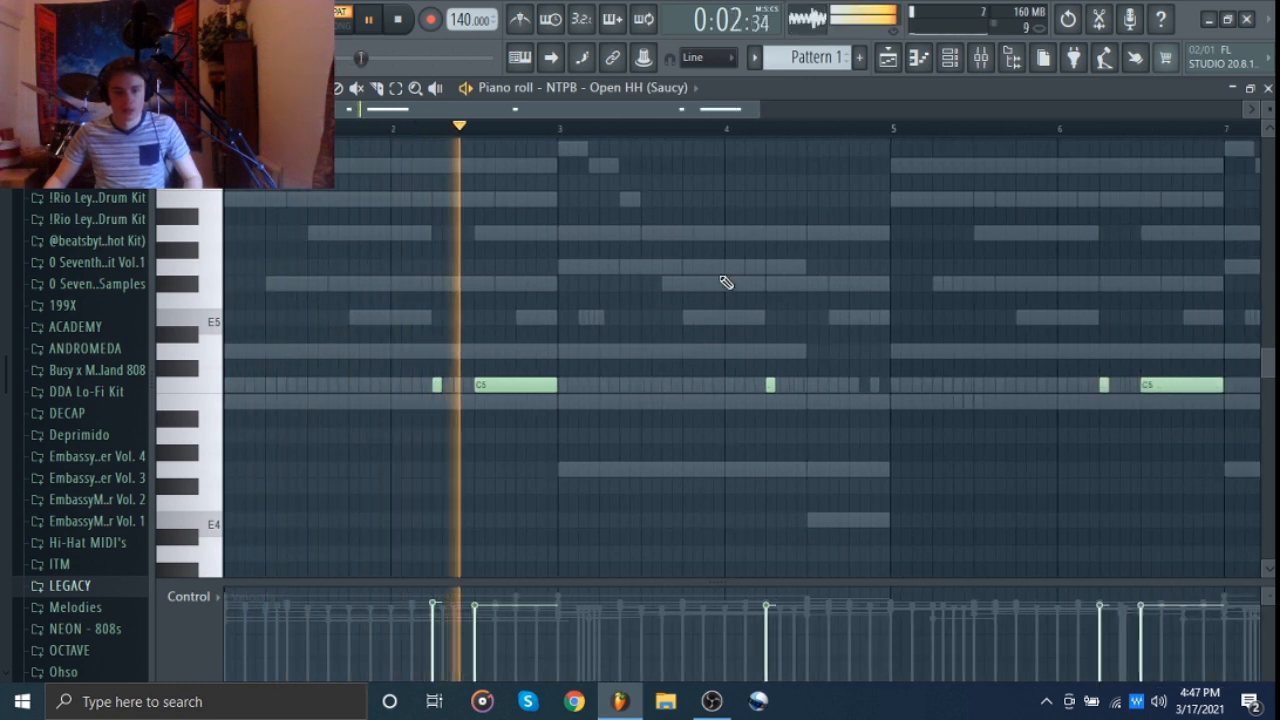
pyautogui.moveTo(923, 309); pyautogui.dragTo(606, 300)
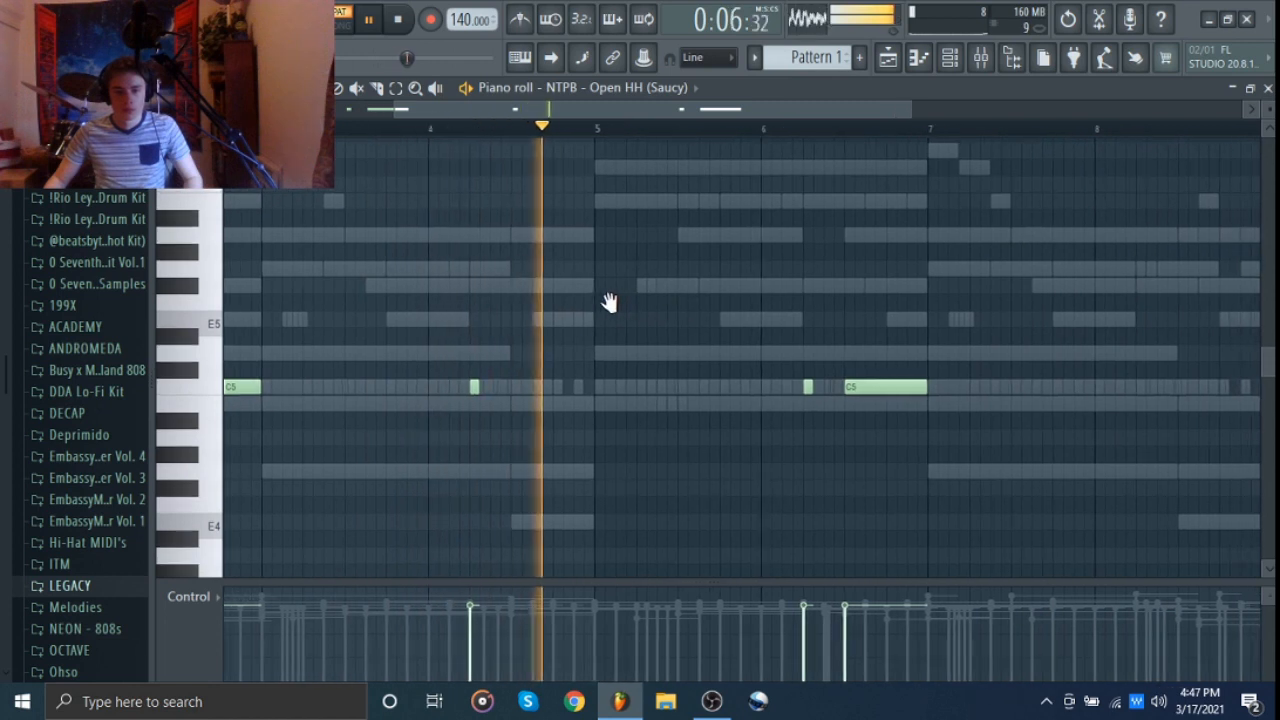
pyautogui.moveTo(869, 306); pyautogui.dragTo(640, 302)
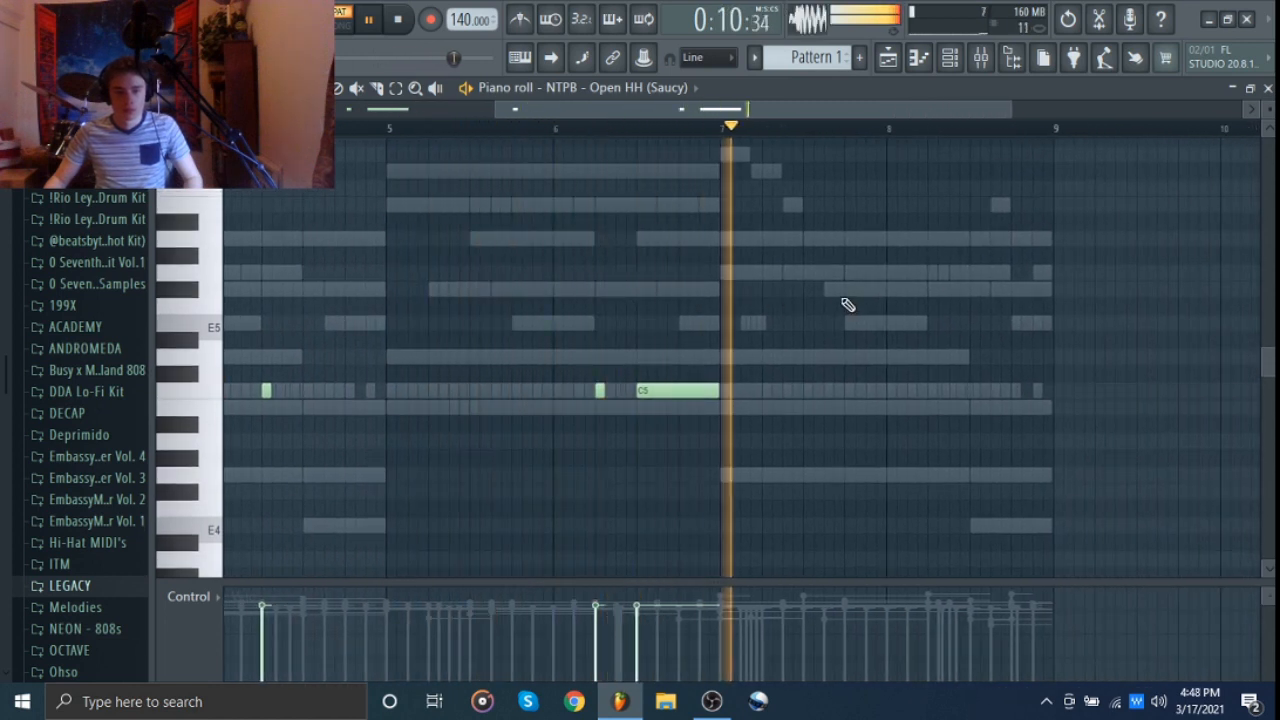
pyautogui.scroll(-3, 846, 303)
pyautogui.scroll(1, 654, 307)
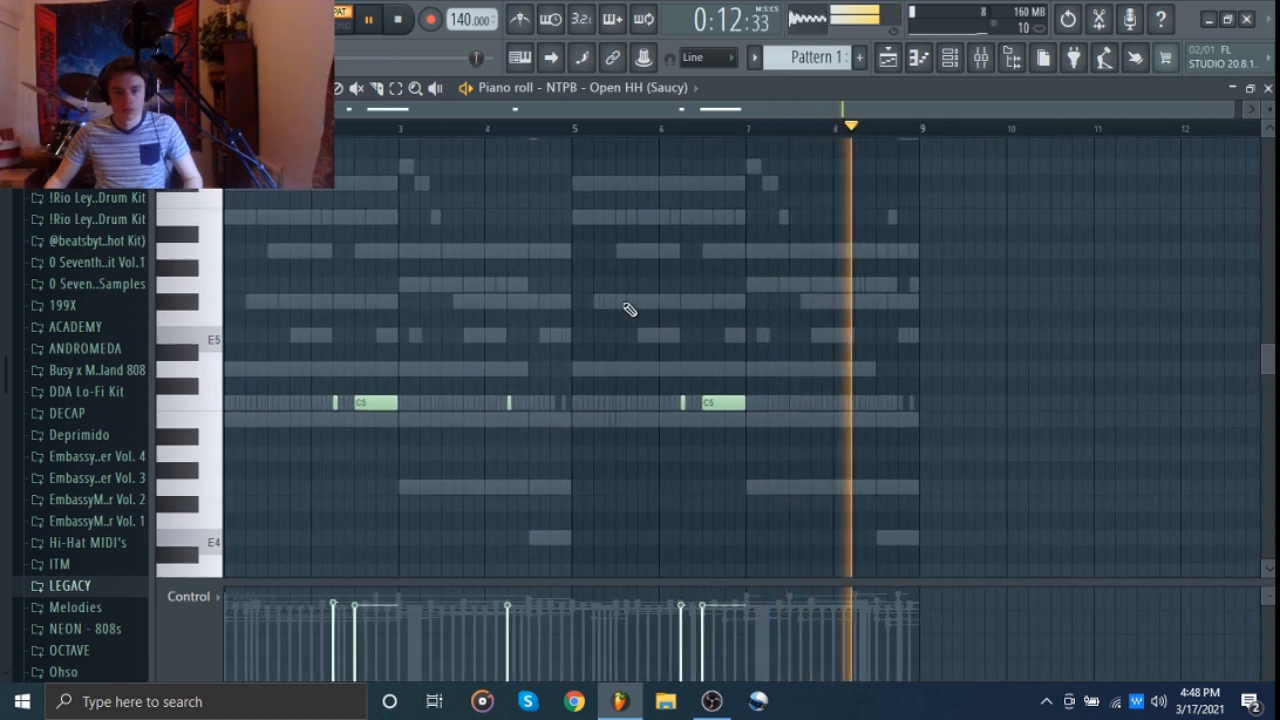
pyautogui.press('space')
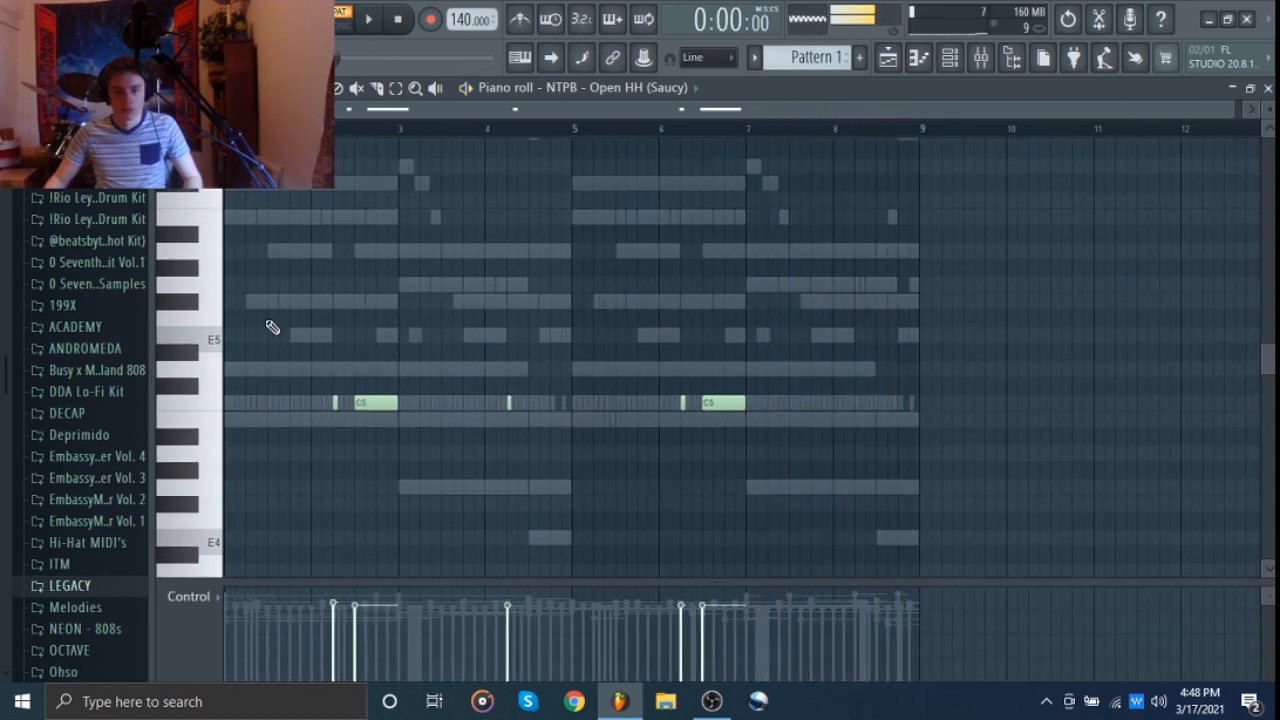
# Review the Open HH (Saucy) channel's envelope and sample waveform settings, and return to the piano roll
pyautogui.scroll(2, 231, 423)
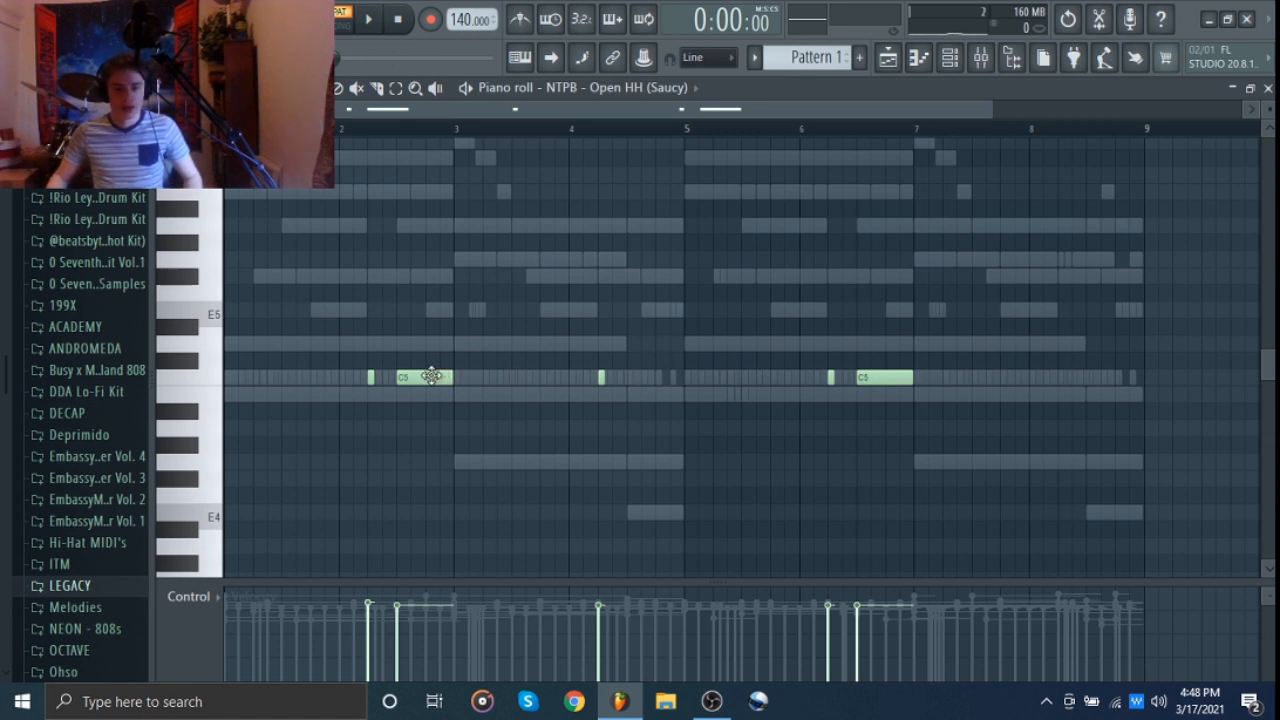
pyautogui.click(952, 60)
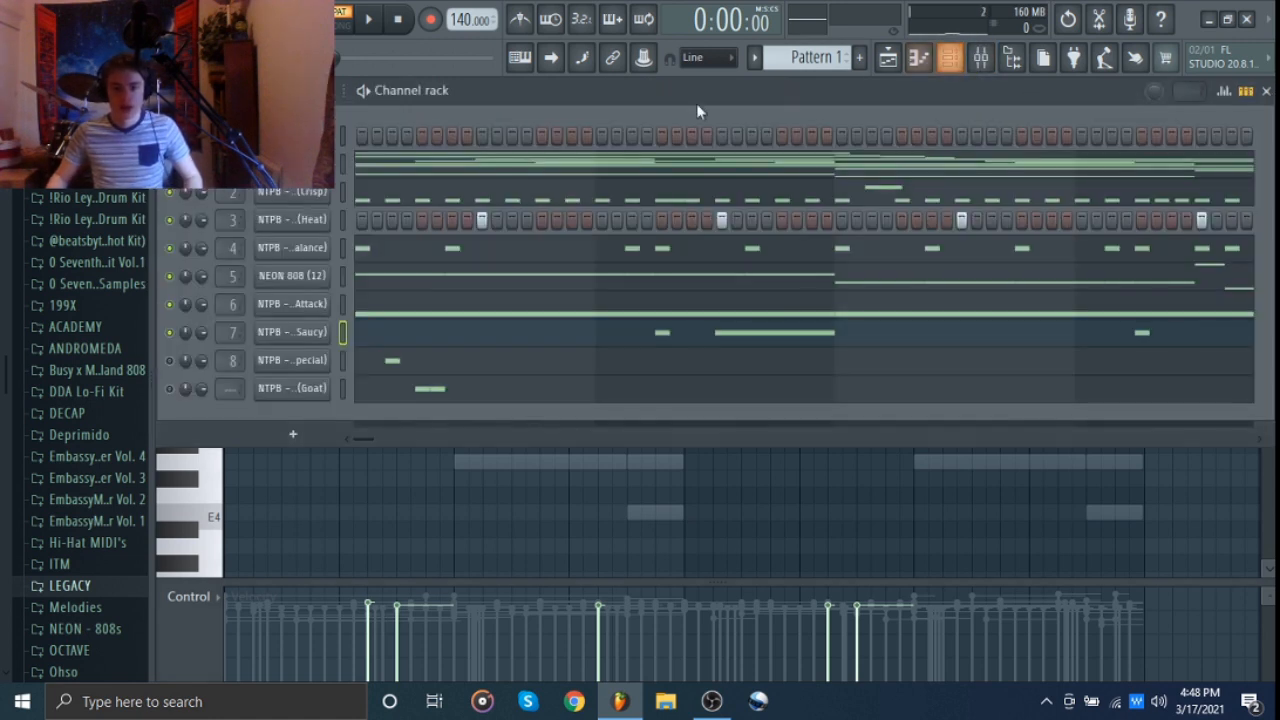
pyautogui.click(300, 333)
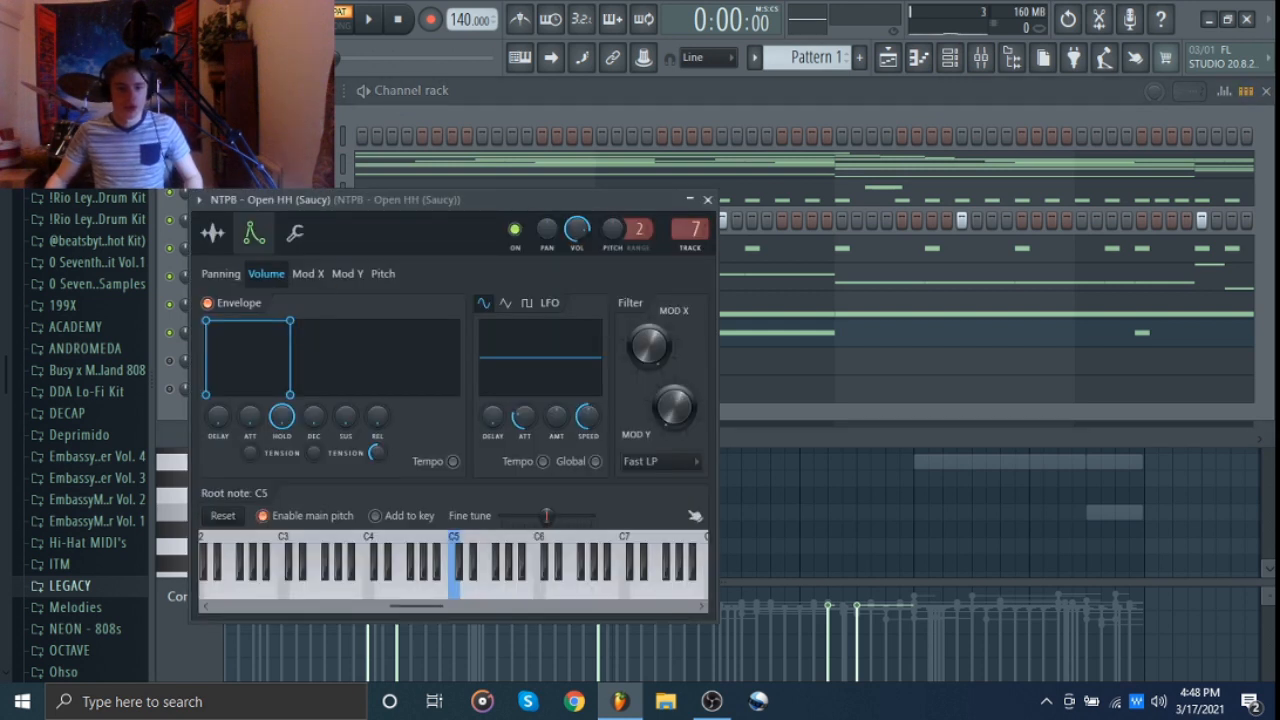
pyautogui.click(213, 235)
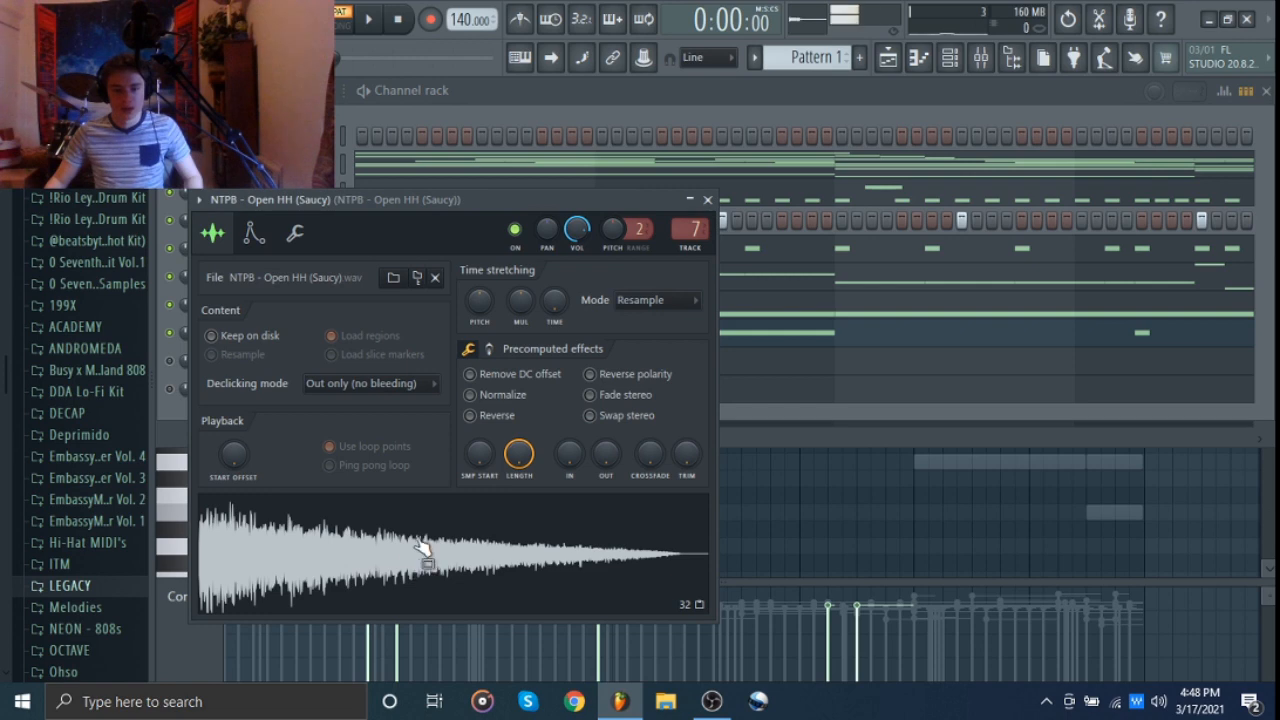
pyautogui.click(708, 201)
pyautogui.click(556, 296)
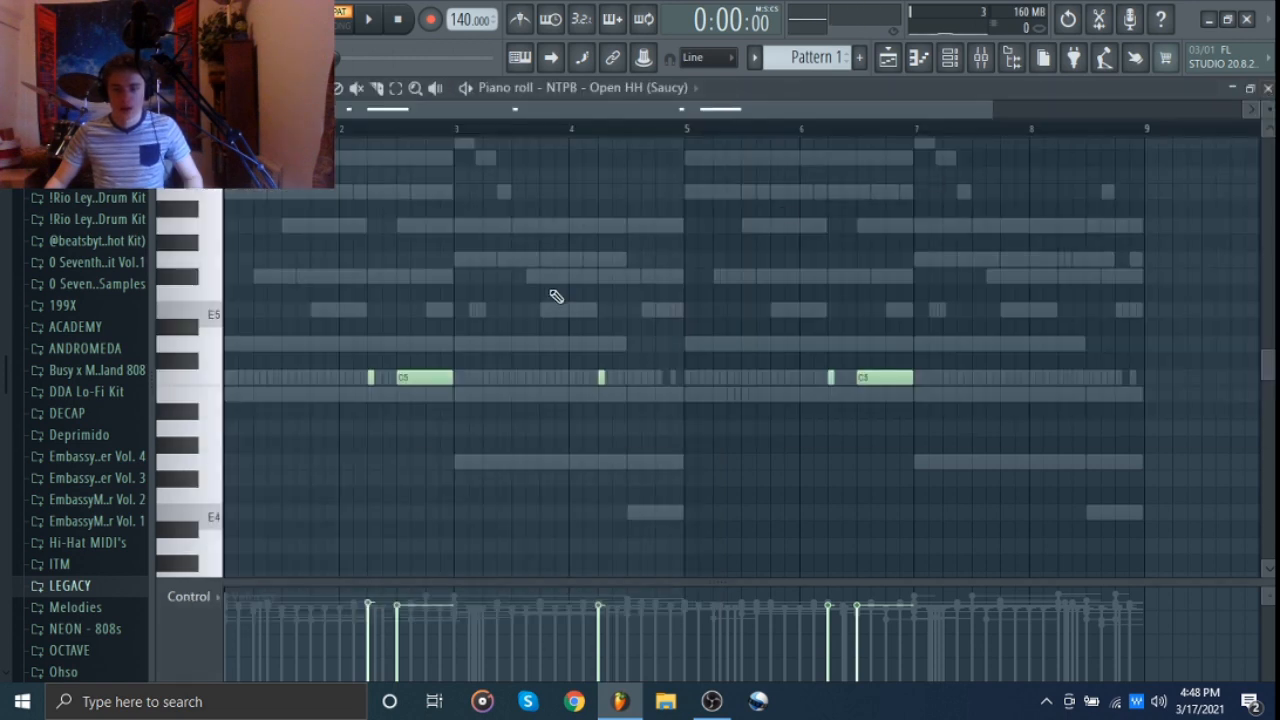
# Try a longer fade-out on the Open HH (Saucy) sample and audition it in the pattern
pyautogui.click(919, 58)
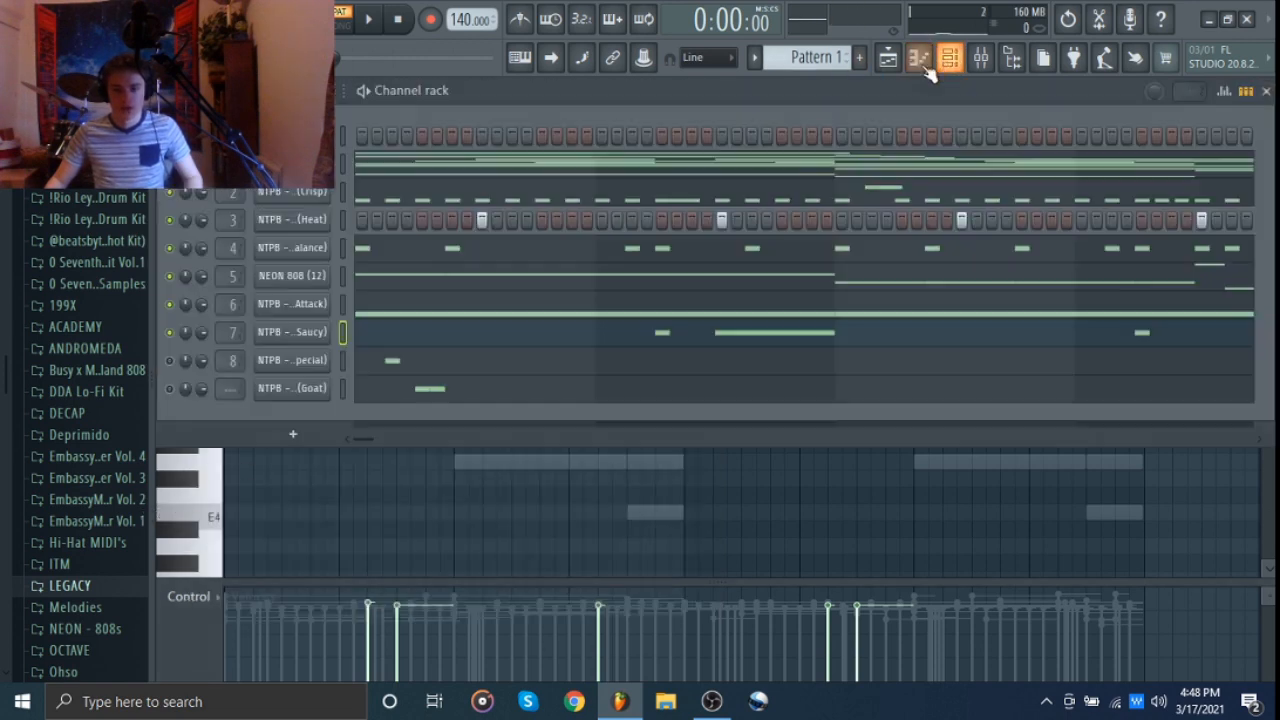
pyautogui.click(297, 332)
pyautogui.moveTo(598, 458); pyautogui.dragTo(598, 420)
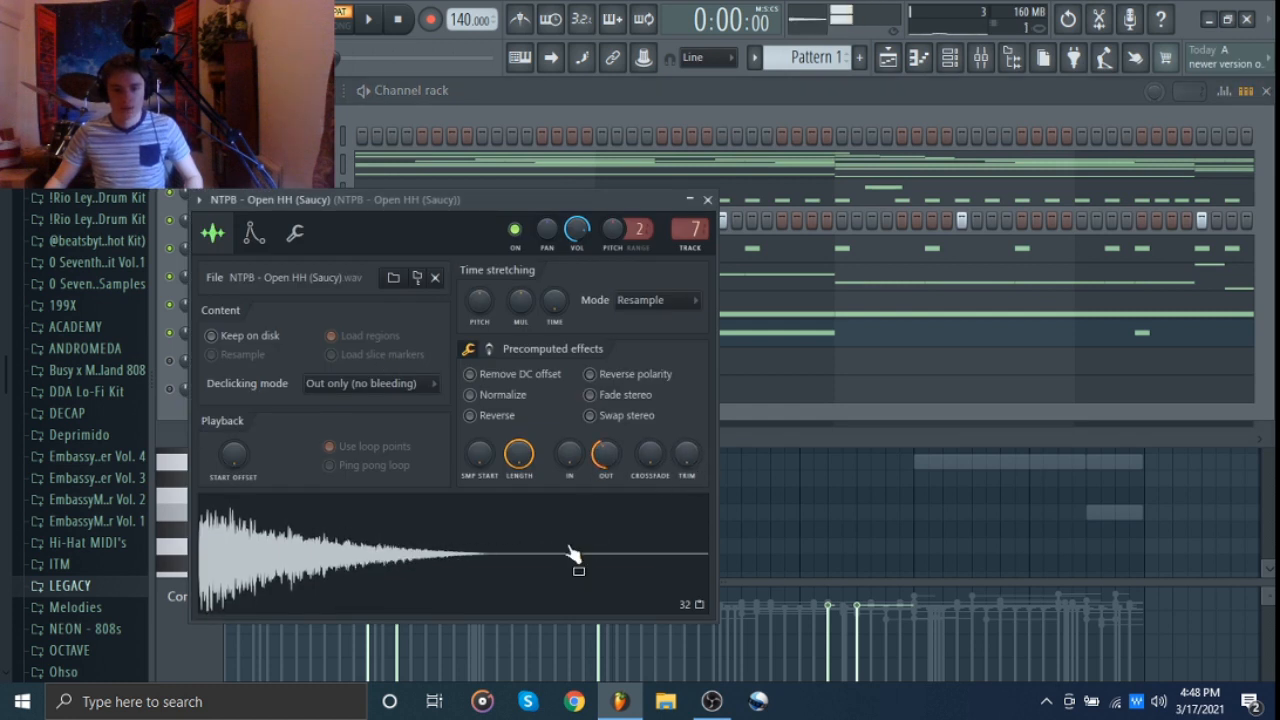
pyautogui.click(707, 199)
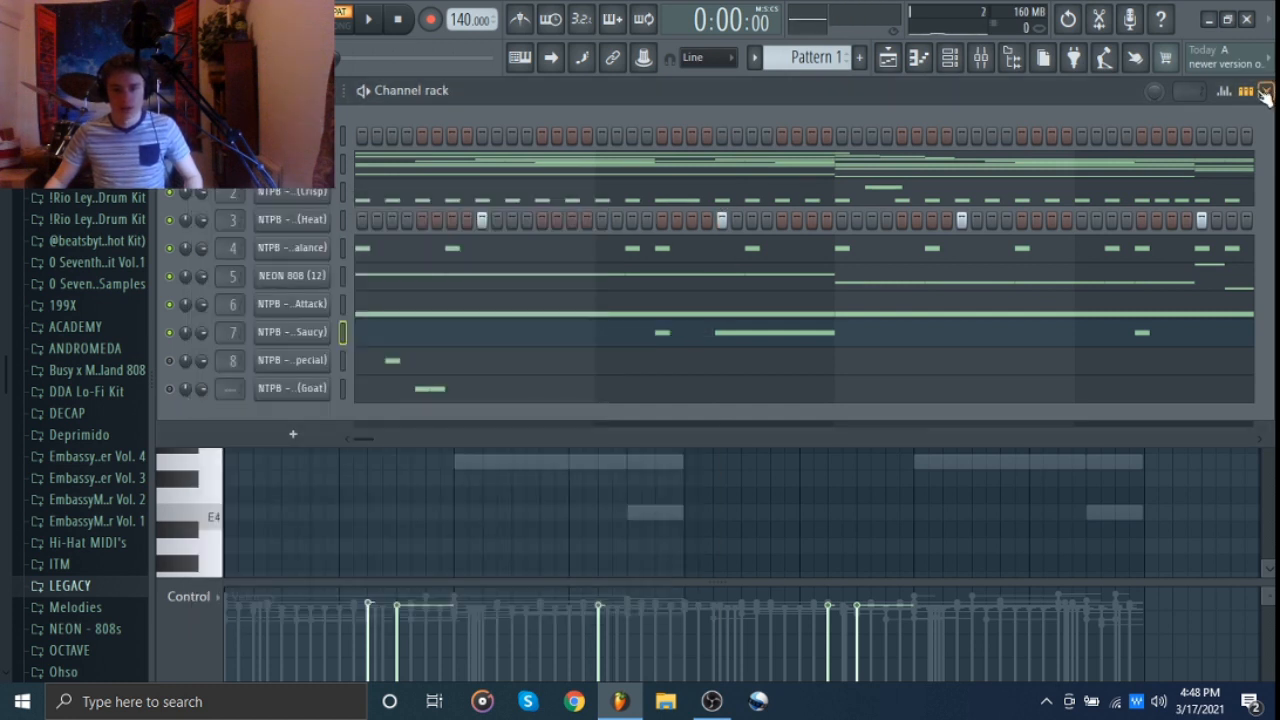
pyautogui.click(1265, 95)
pyautogui.press('space')
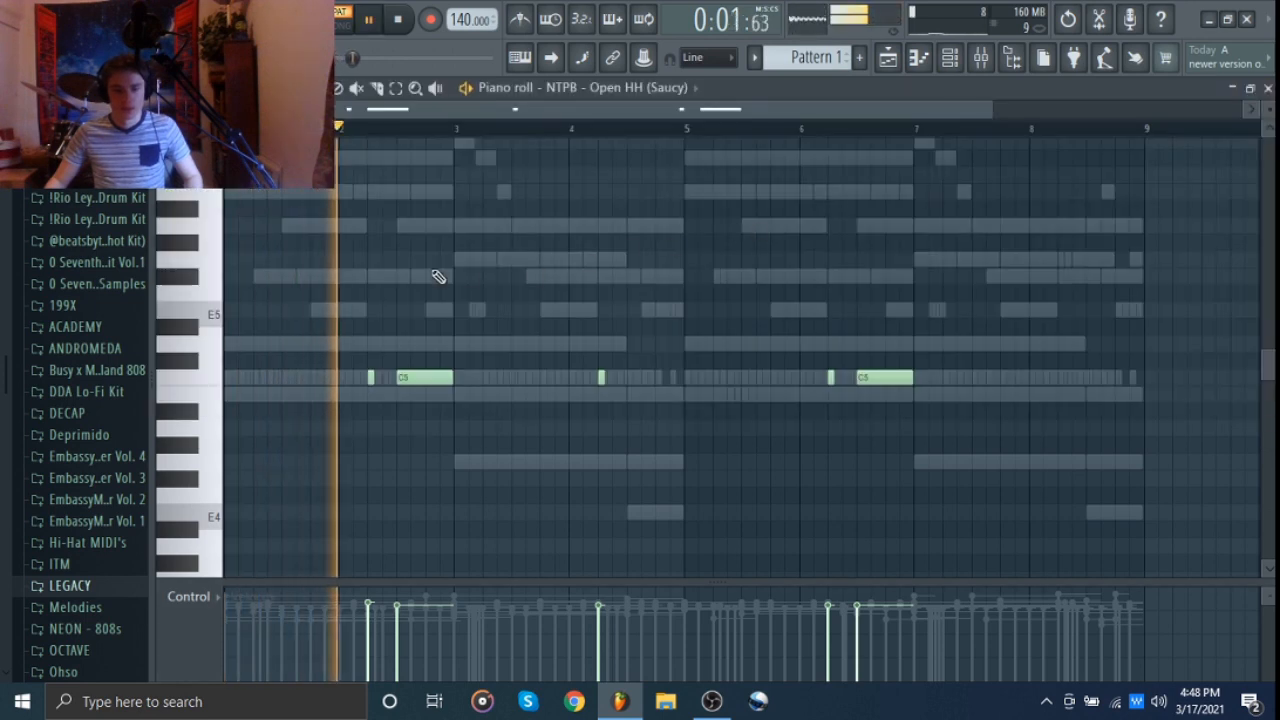
pyautogui.press('space')
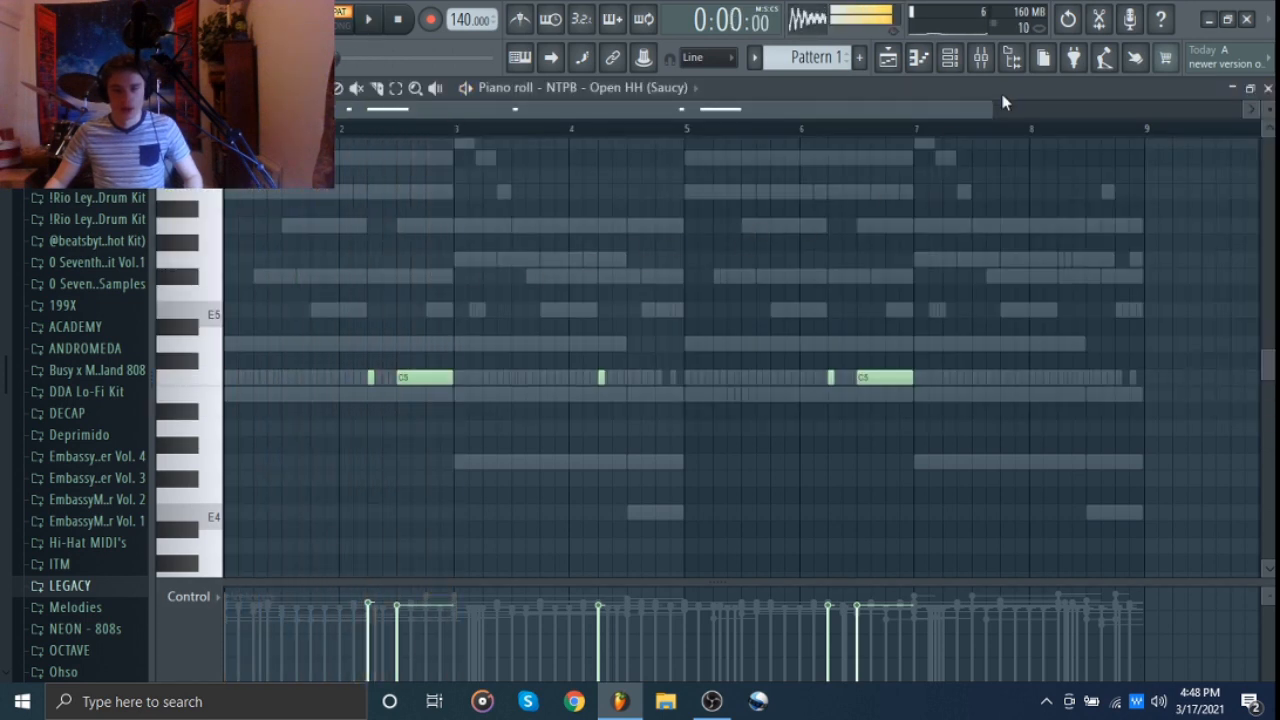
# Remove the fade-out from the Open HH (Saucy) sample and go back to its piano roll
pyautogui.click(950, 57)
pyautogui.click(280, 331)
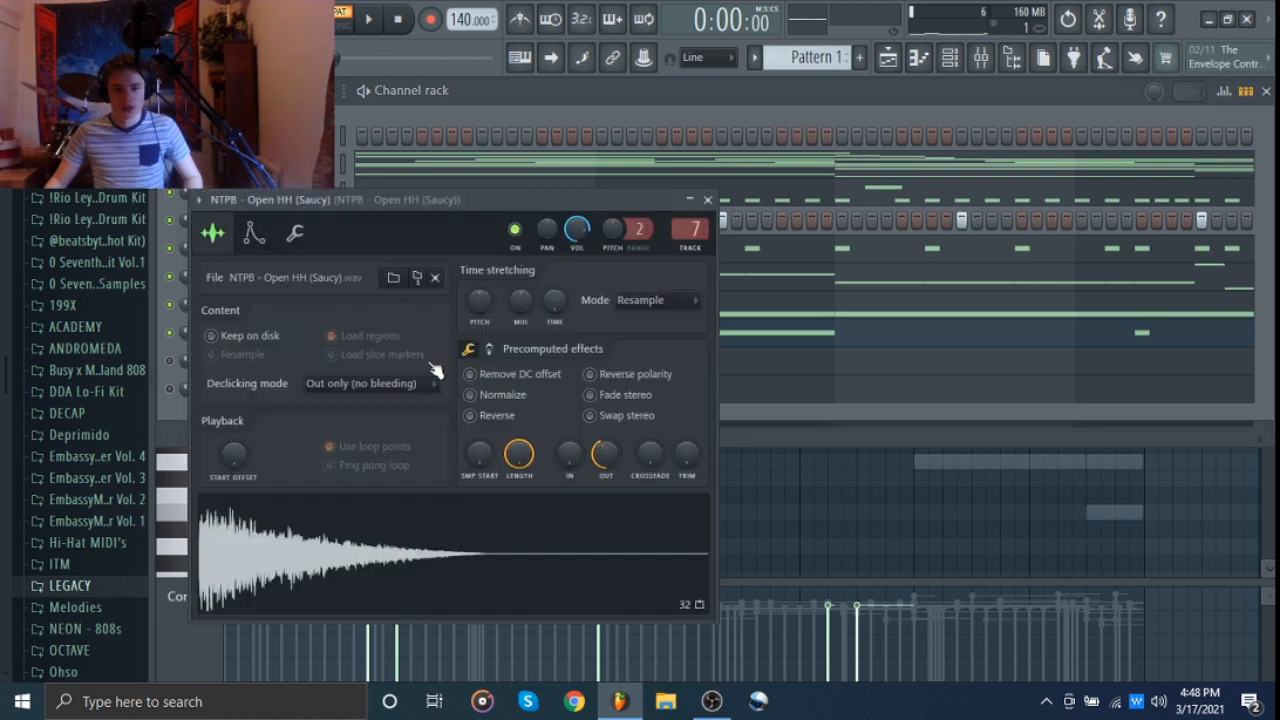
pyautogui.moveTo(605, 472); pyautogui.dragTo(605, 510)
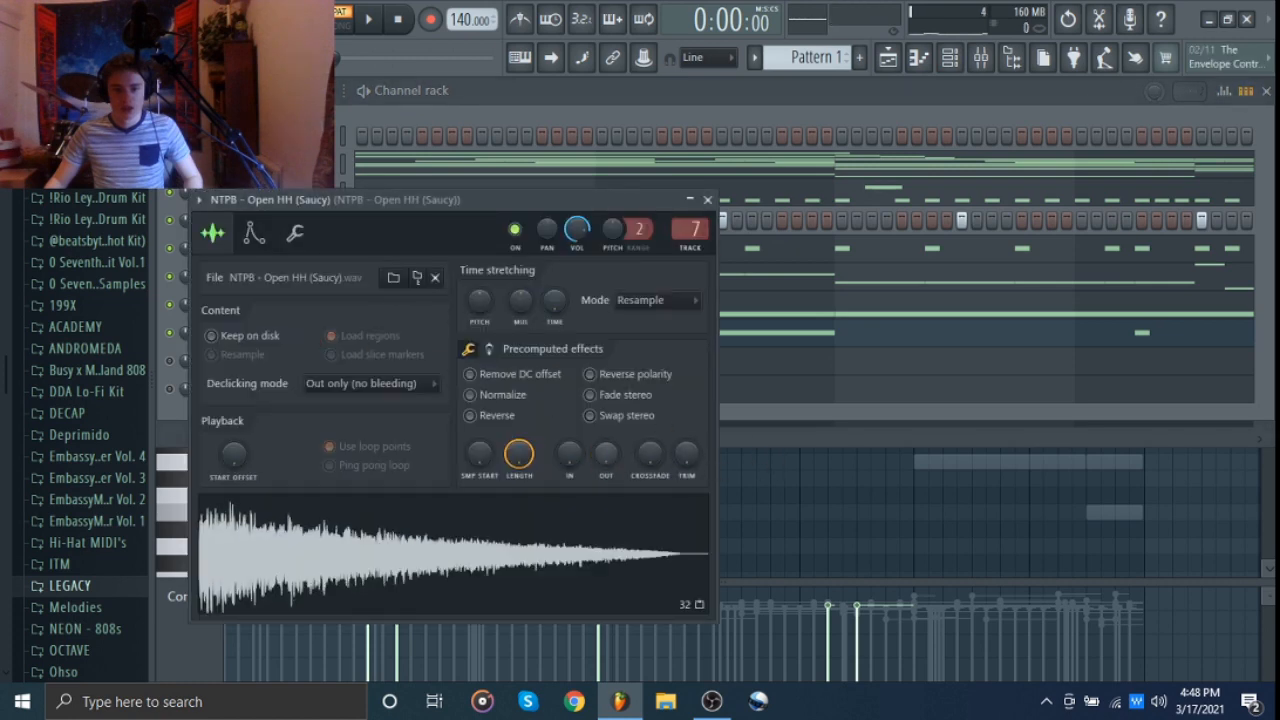
pyautogui.click(708, 200)
pyautogui.click(1266, 91)
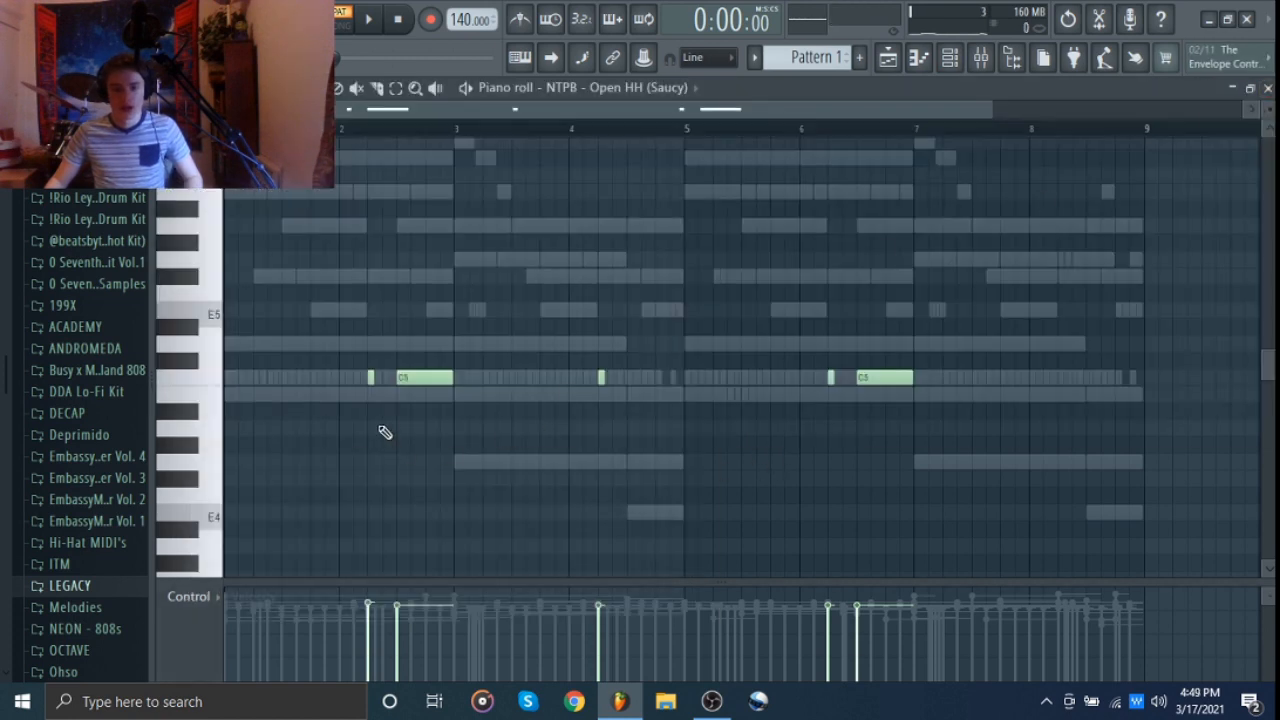
# Highlight the short and long C5 open hi-hat notes in bar 2, and clear the selection
pyautogui.moveTo(381, 417); pyautogui.dragTo(500, 360)
pyautogui.moveTo(337, 400); pyautogui.dragTo(390, 356)
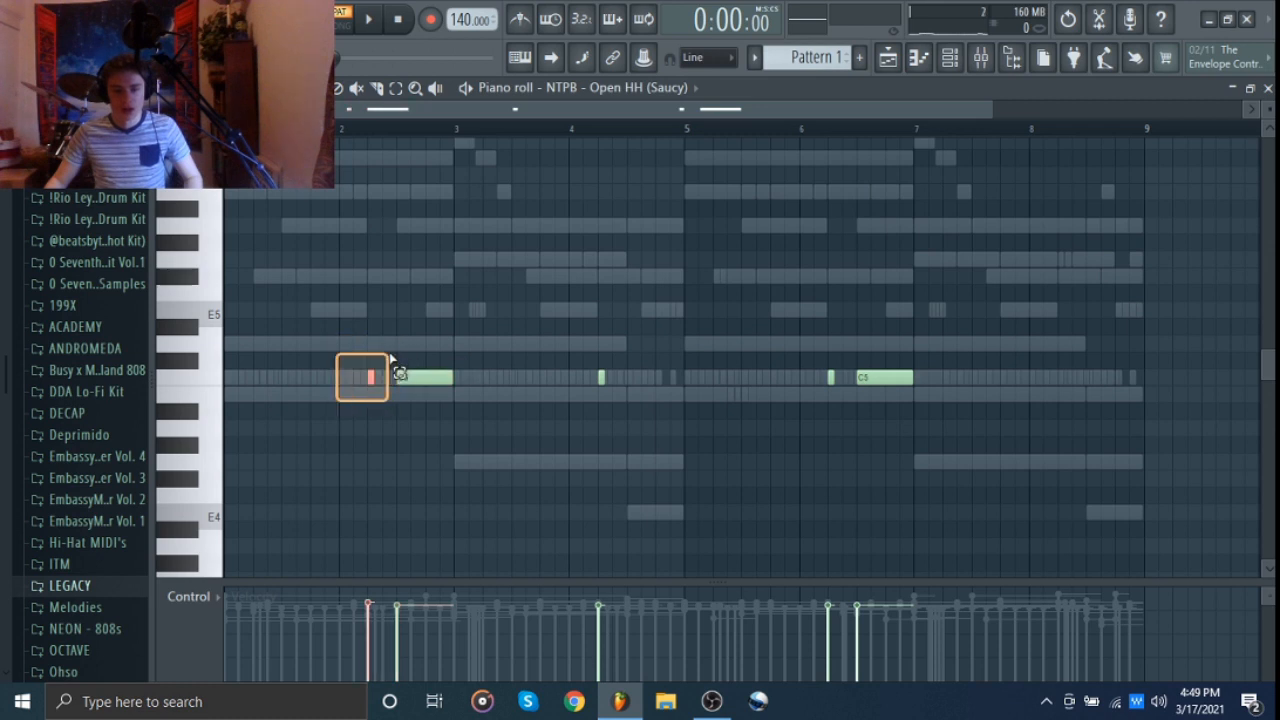
pyautogui.keyDown('ctrl'); pyautogui.click(393, 348); pyautogui.keyUp('ctrl')
pyautogui.moveTo(415, 407); pyautogui.dragTo(547, 258)
pyautogui.rightClick(545, 249)
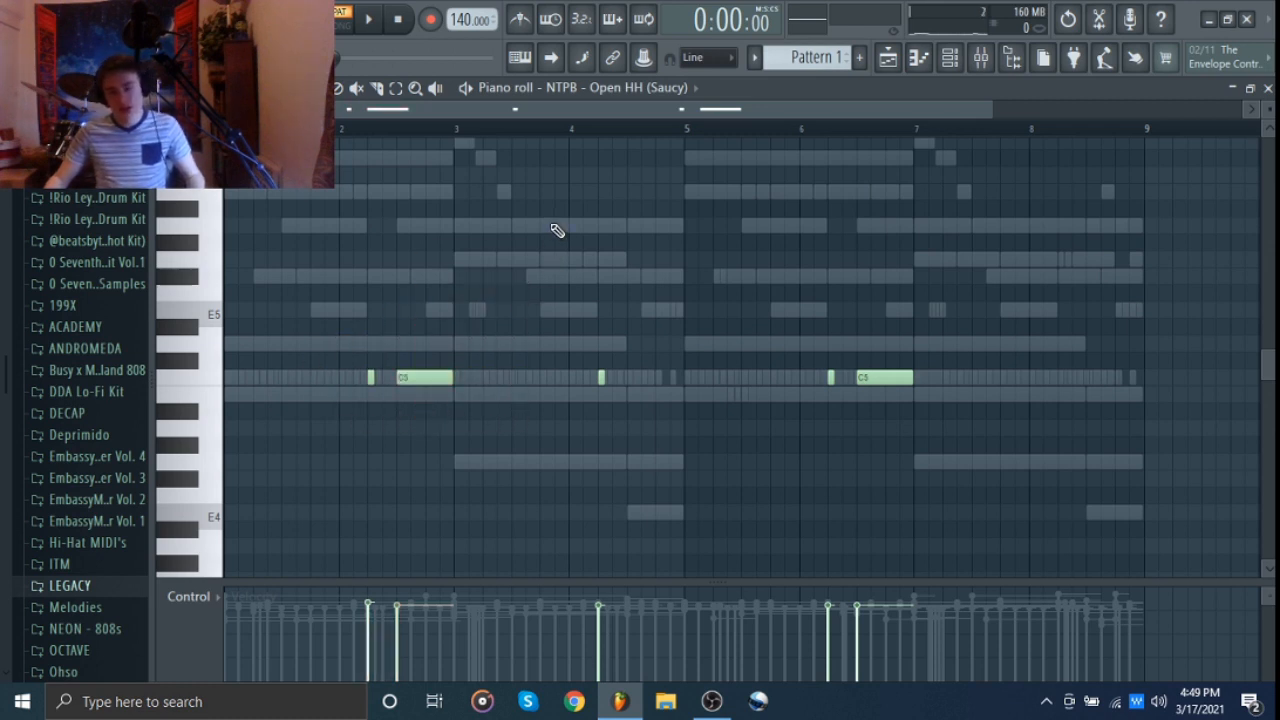
# Audition the short C5 open hi-hat note in bar 2 and point out the long note after it
pyautogui.click(370, 379)
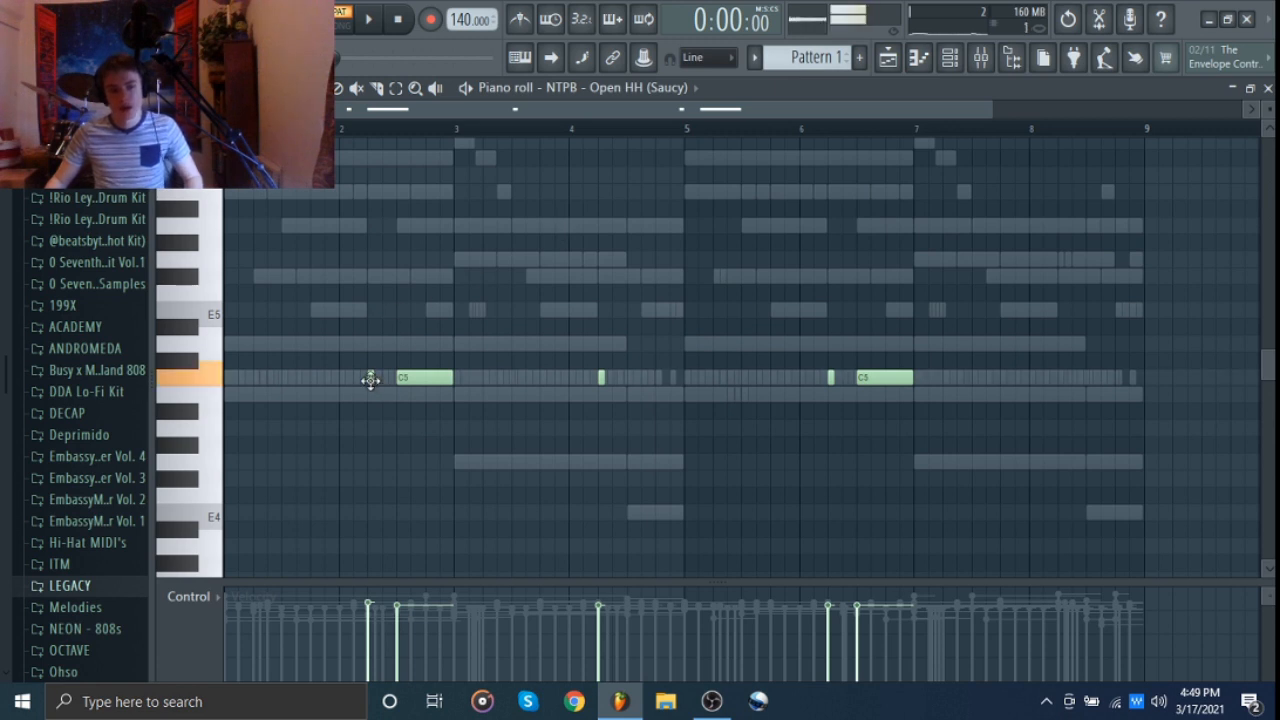
pyautogui.click(370, 379)
pyautogui.click(370, 379)
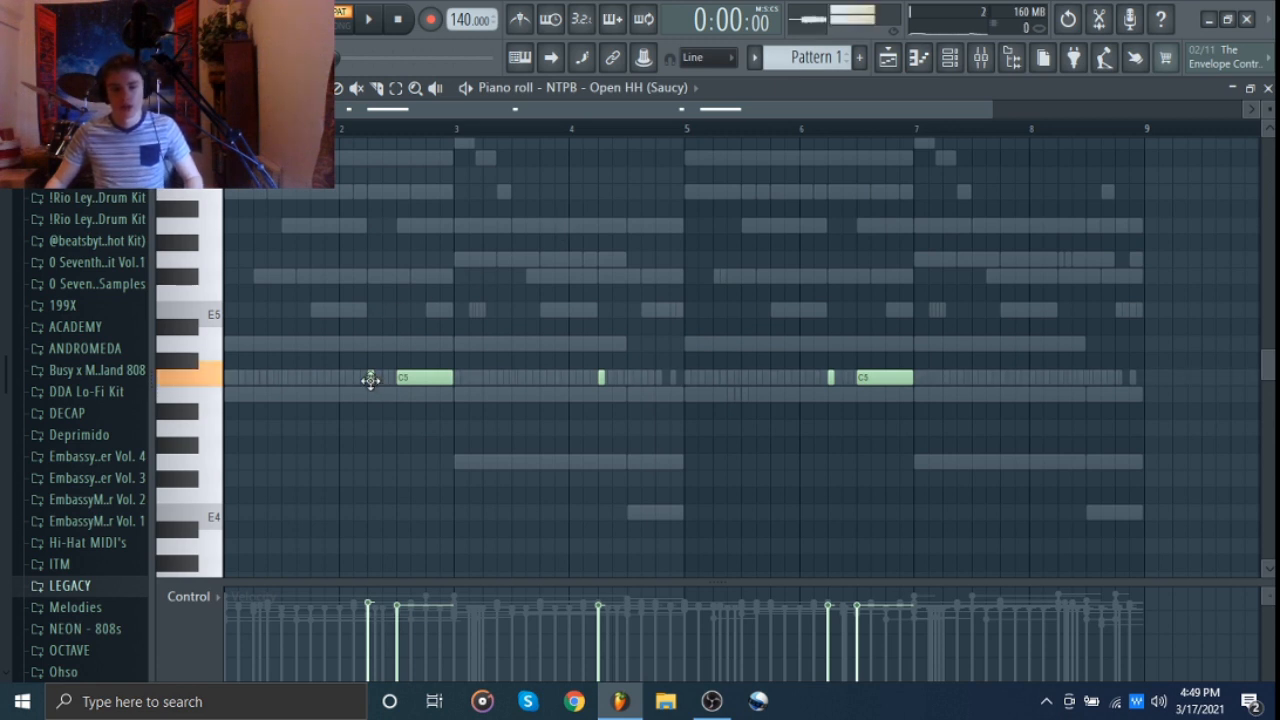
pyautogui.moveTo(414, 400); pyautogui.dragTo(509, 320)
pyautogui.click(509, 320)
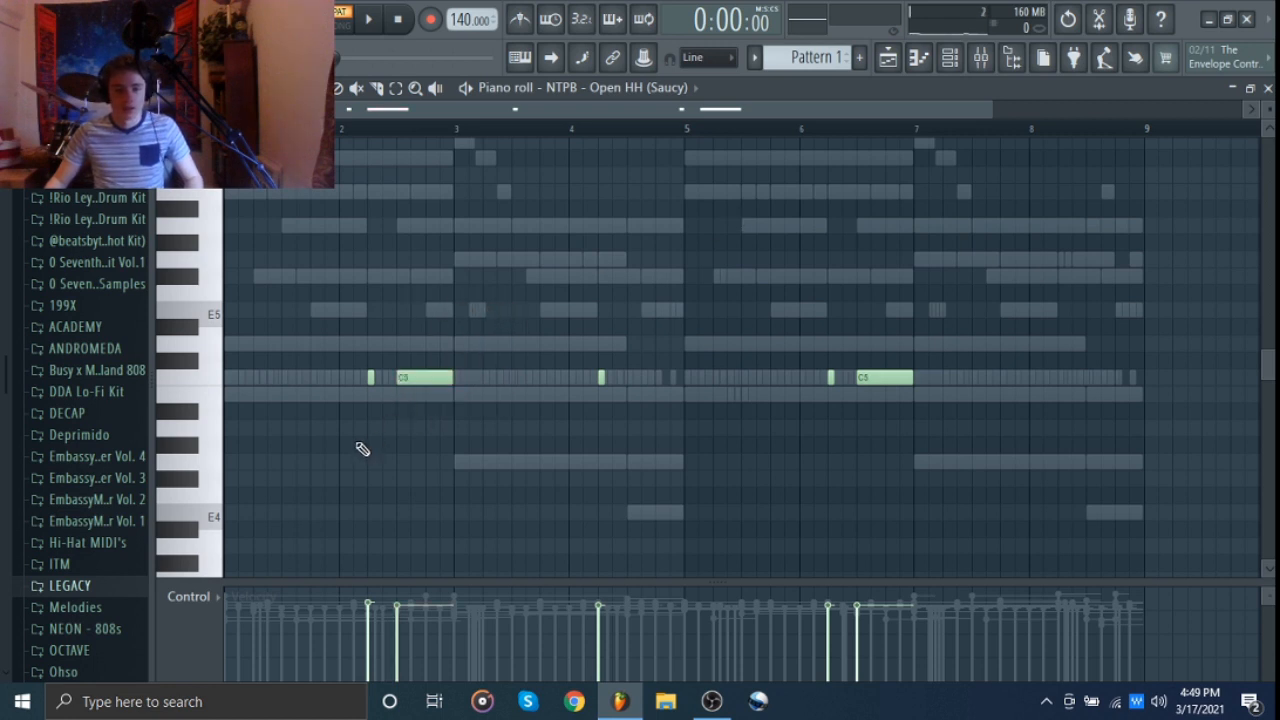
# Select the long and the short C5 open hi-hat notes in bar 2 in turn, and clear the selection
pyautogui.keyDown('ctrl'); pyautogui.scroll(3, 397, 440); pyautogui.keyUp('ctrl')
pyautogui.hscroll(-1, 500, 447)
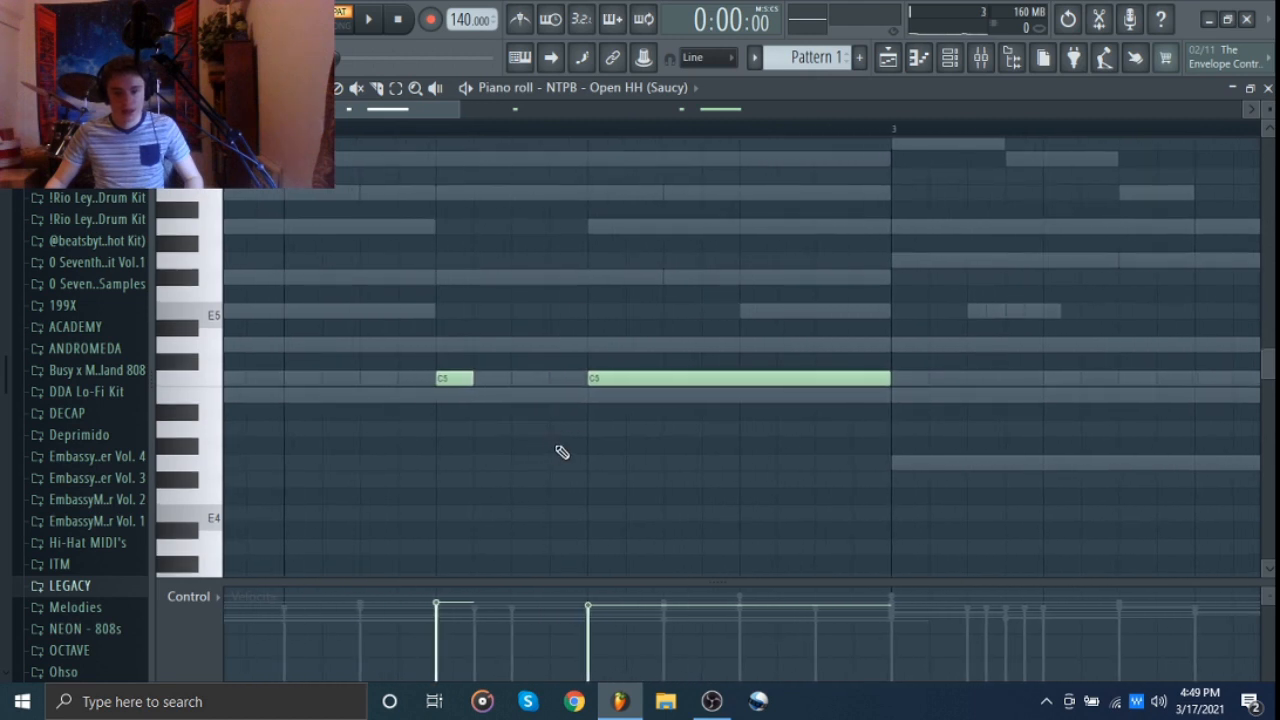
pyautogui.moveTo(585, 449); pyautogui.dragTo(663, 366)
pyautogui.click(597, 372)
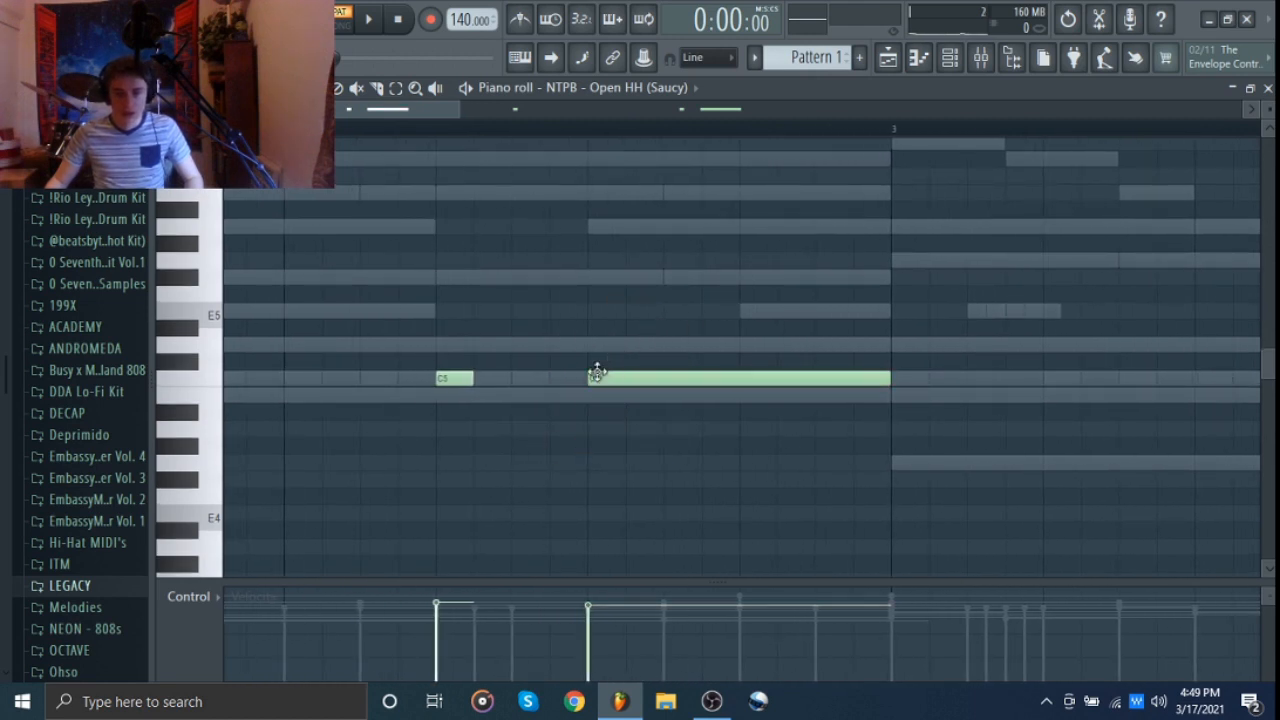
pyautogui.moveTo(491, 407); pyautogui.dragTo(500, 334)
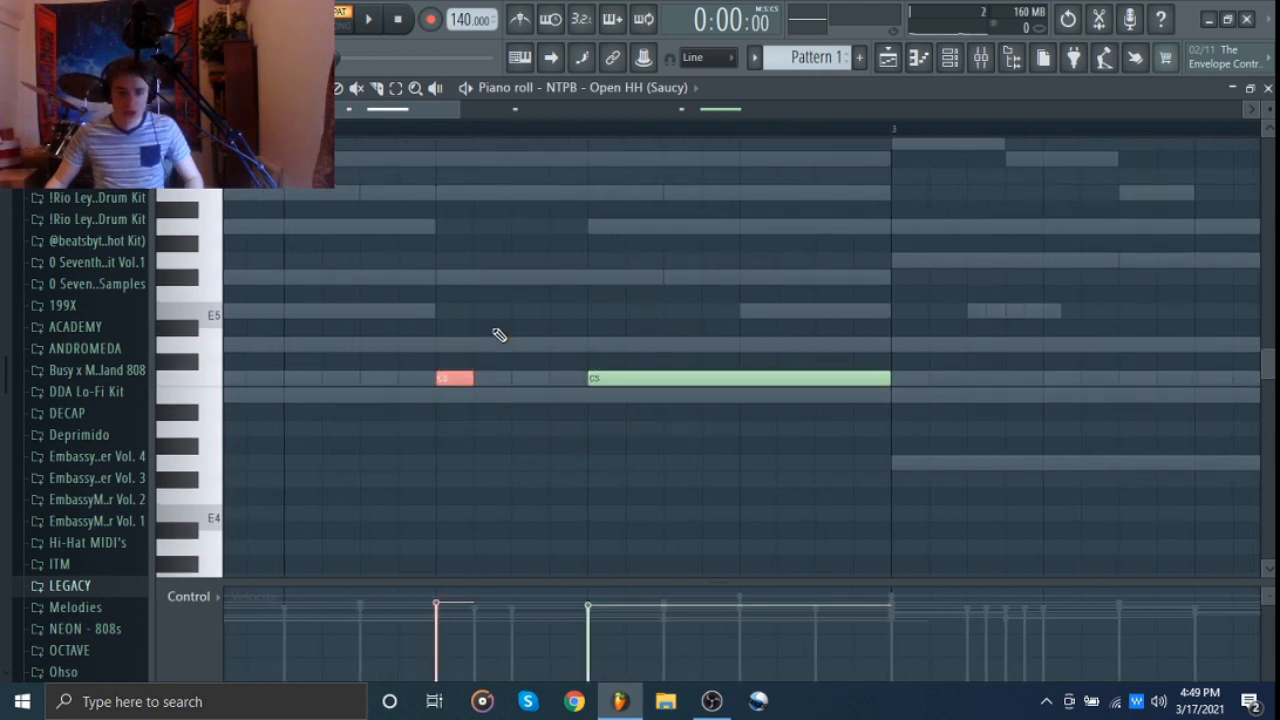
pyautogui.click(480, 375)
pyautogui.keyDown('ctrl'); pyautogui.scroll(-3, 607, 324); pyautogui.keyUp('ctrl')
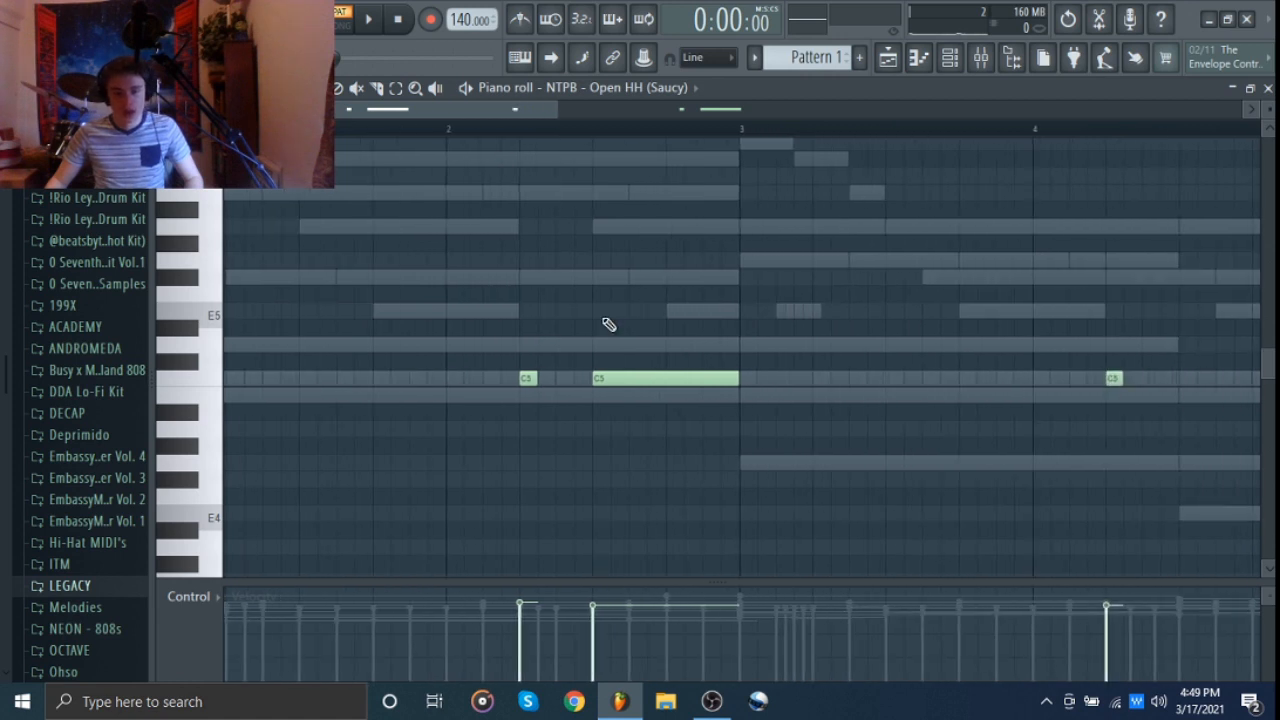
pyautogui.moveTo(548, 320); pyautogui.dragTo(521, 470)
pyautogui.keyDown('ctrl'); pyautogui.scroll(-1, 597, 349); pyautogui.keyUp('ctrl')
pyautogui.keyDown('ctrl'); pyautogui.click(600, 340); pyautogui.keyUp('ctrl')
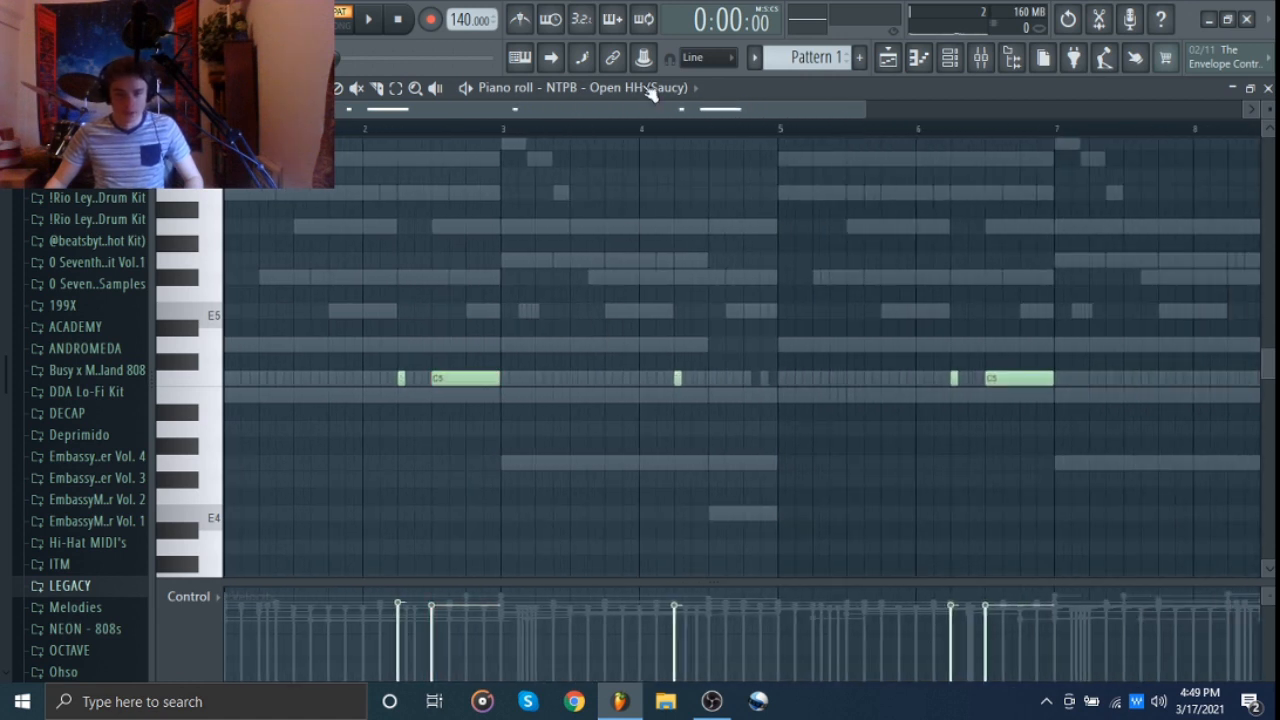
# Open the Rim (Special) channel's piano roll, unmute that channel and play the pattern with it
pyautogui.click(637, 86)
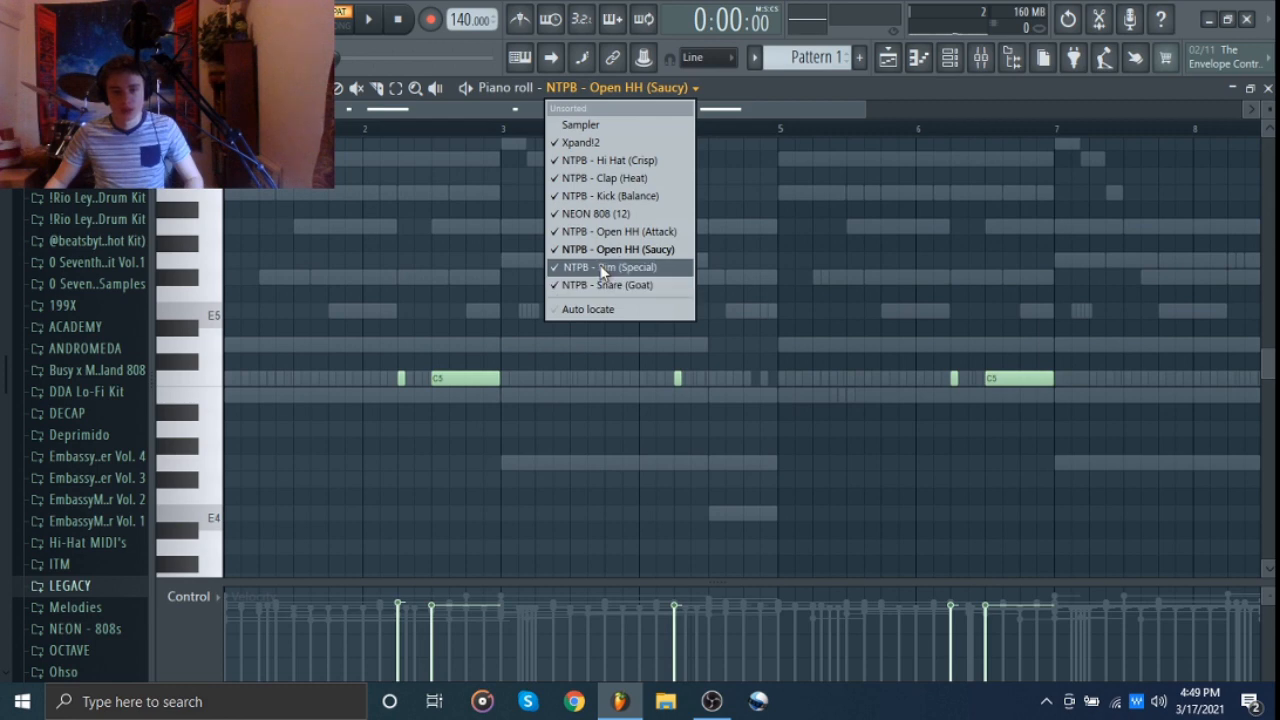
pyautogui.click(600, 267)
pyautogui.keyDown('ctrl'); pyautogui.scroll(-2, 465, 288); pyautogui.keyUp('ctrl')
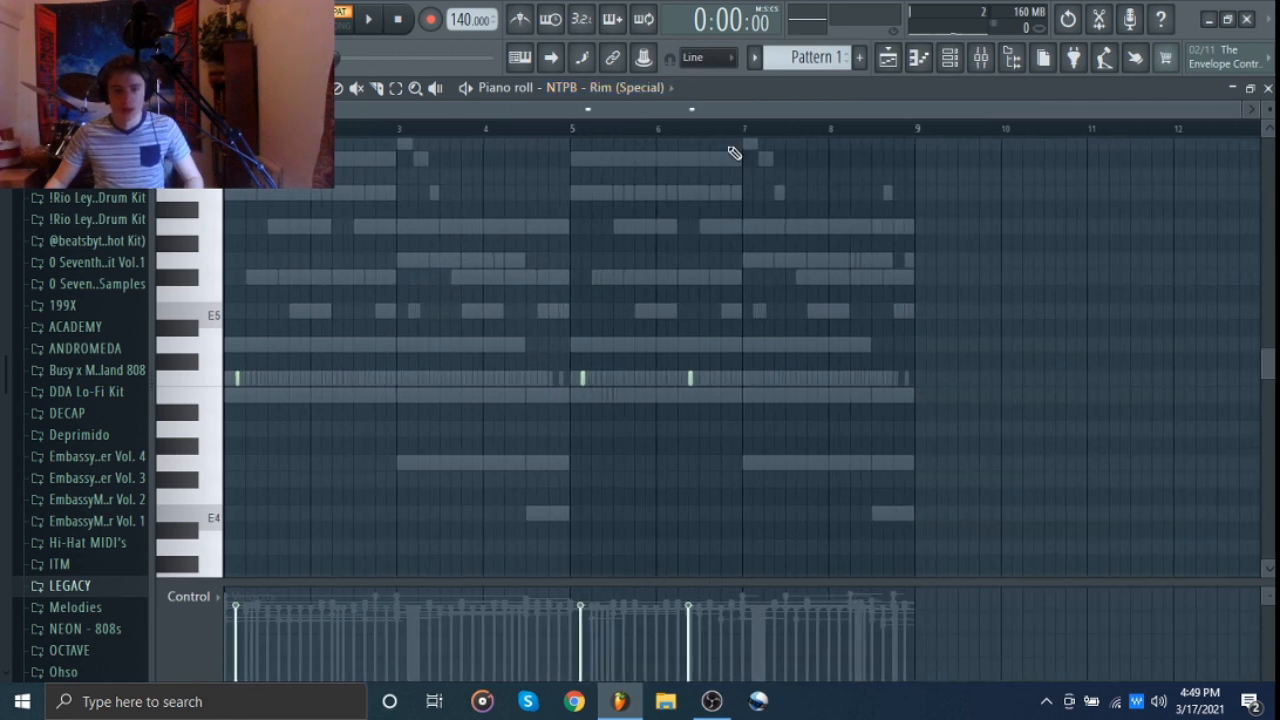
pyautogui.click(950, 60)
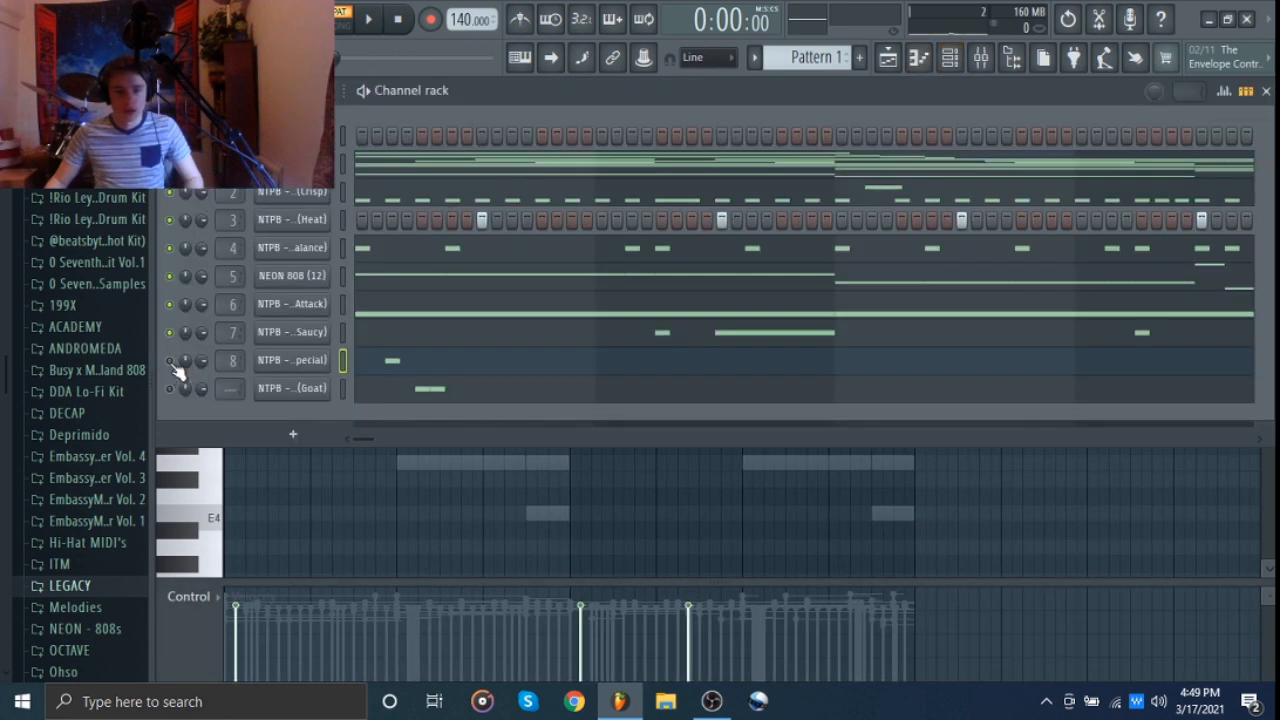
pyautogui.press('F6')
pyautogui.press('space')
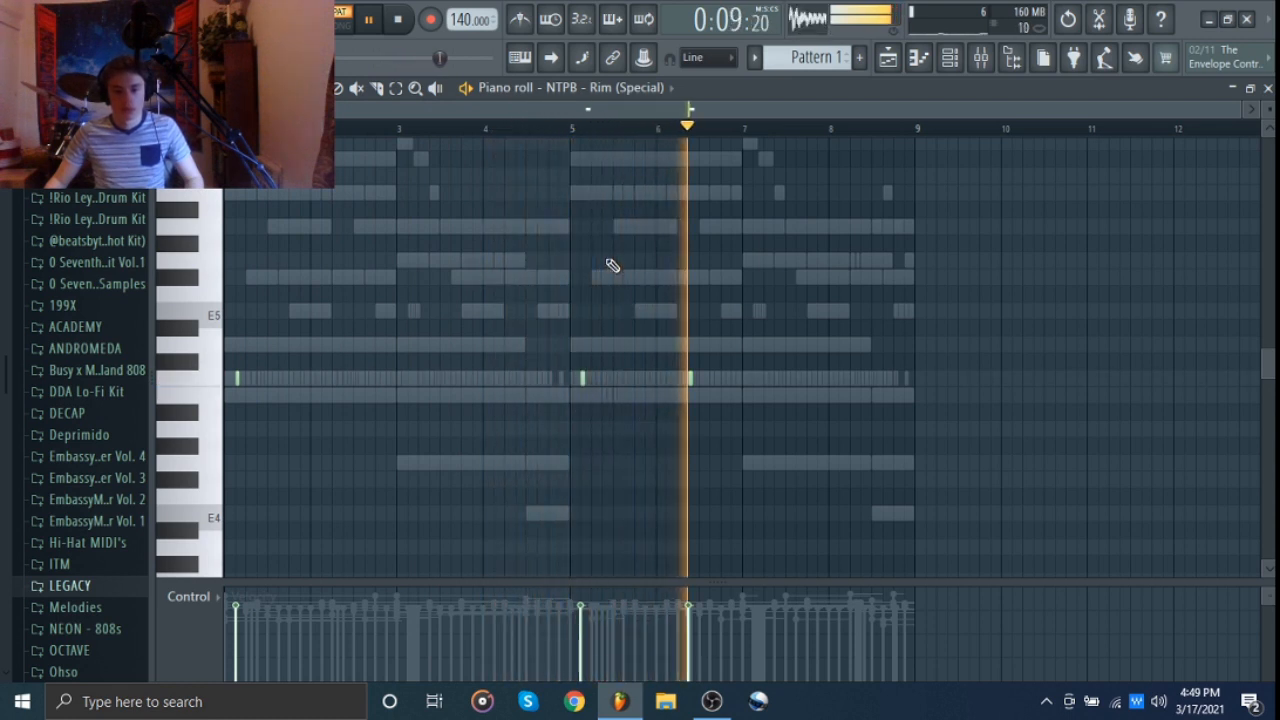
pyautogui.press('space')
# Examine the first C5 rim note in bar 1 and its placement against the ghost notes around it
pyautogui.scroll(3, 206, 406)
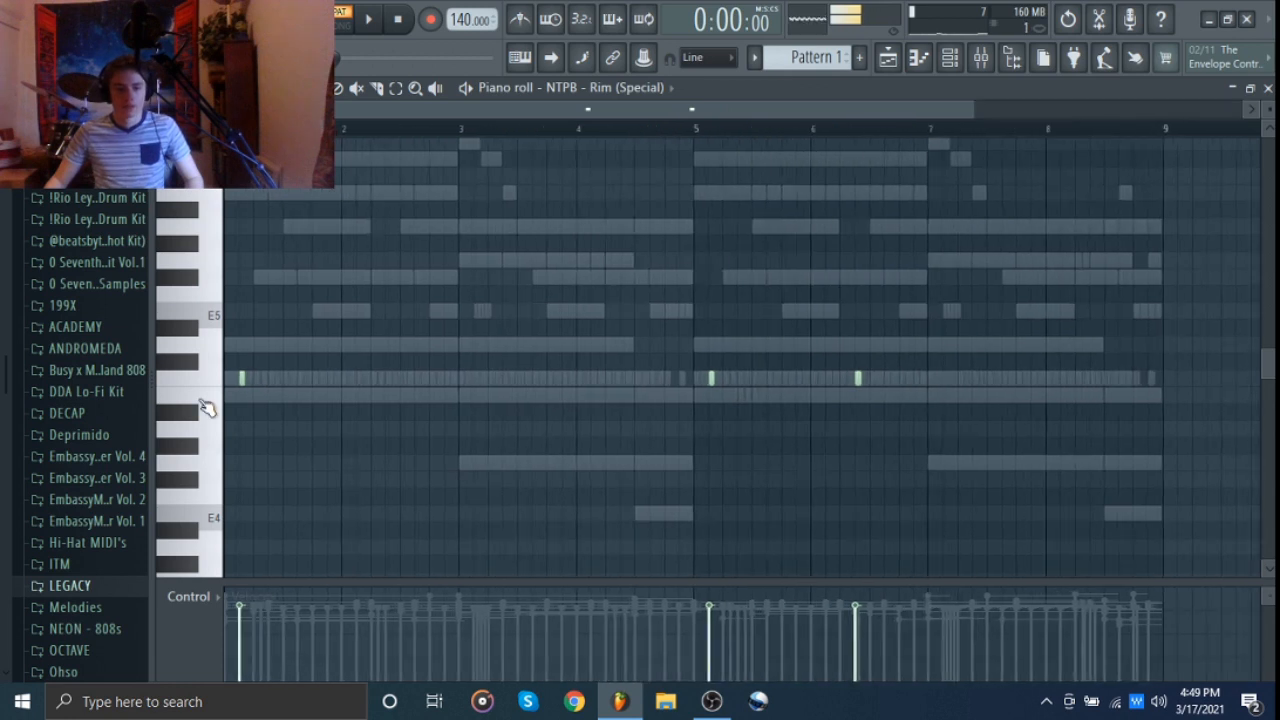
pyautogui.scroll(3, 206, 406)
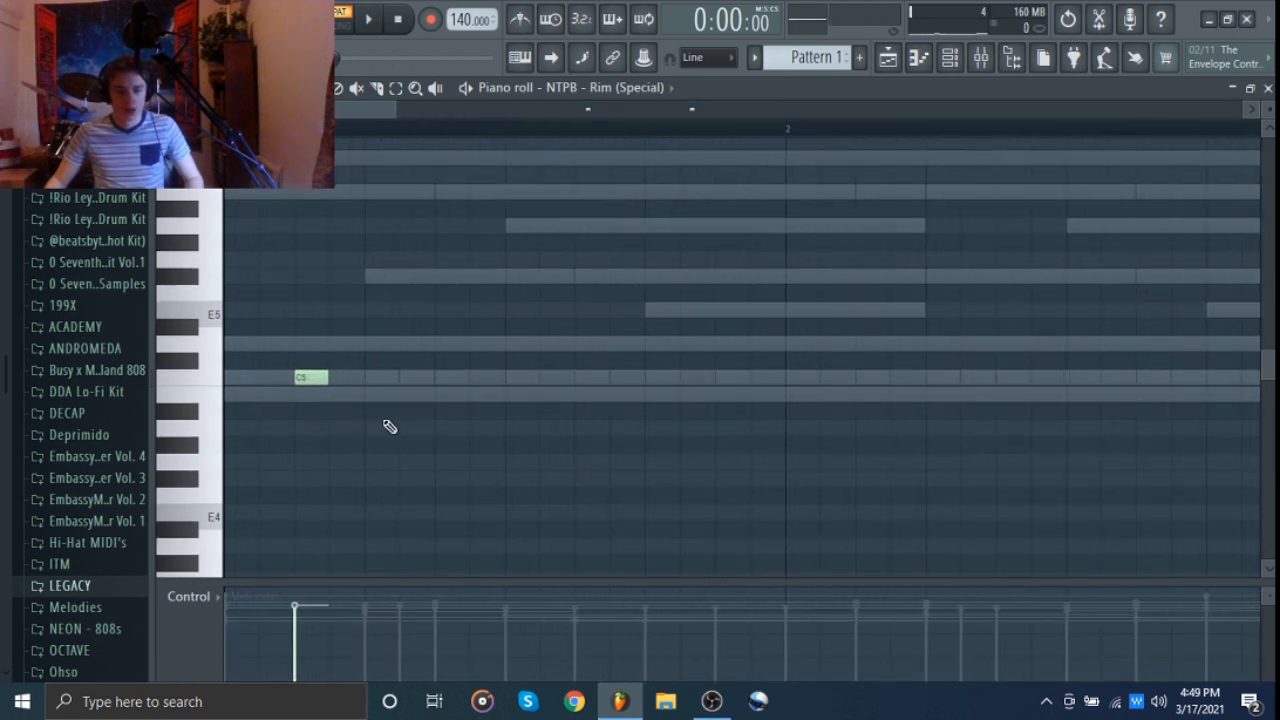
pyautogui.scroll(3, 176, 423)
pyautogui.click(386, 377)
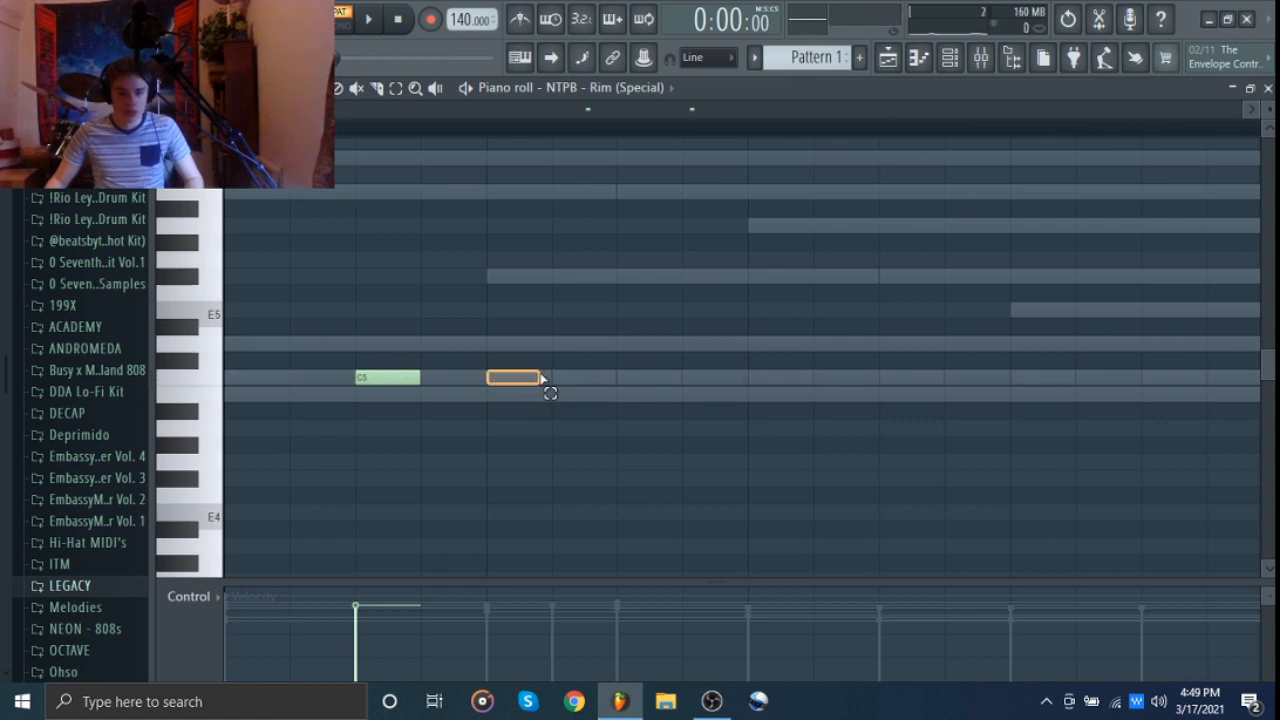
pyautogui.scroll(-5, 515, 380)
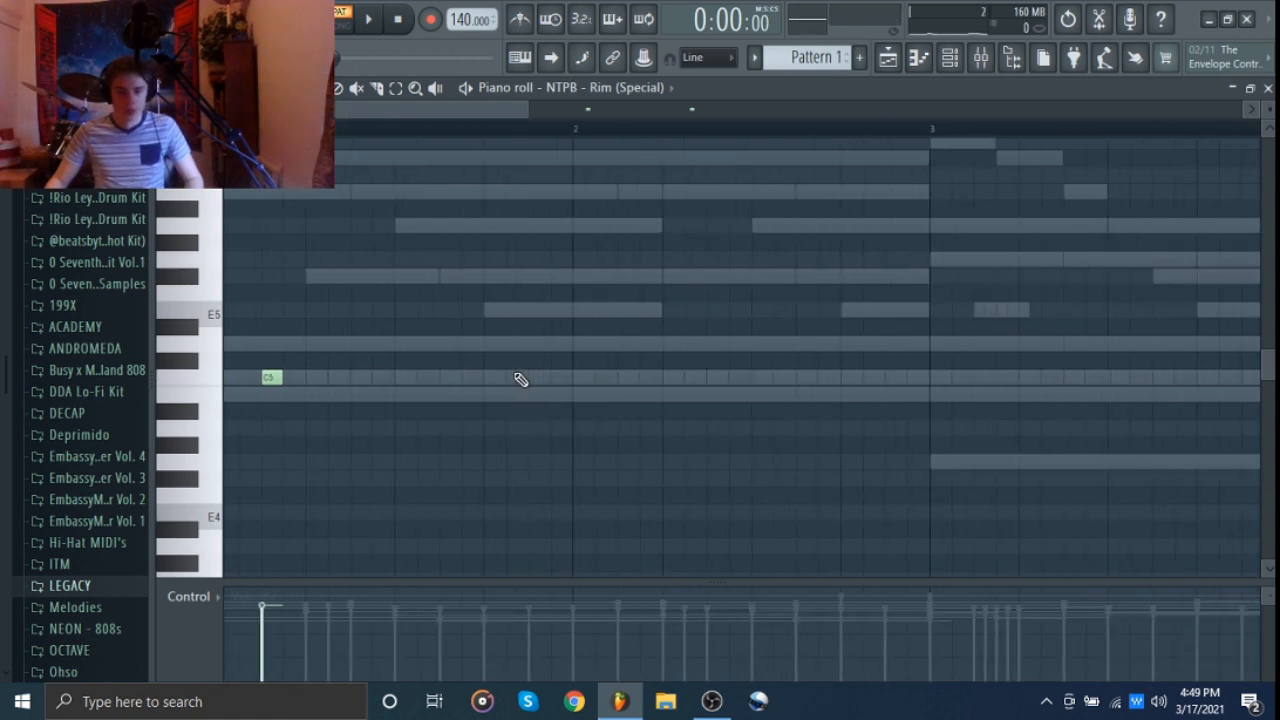
# Highlight the C5 rim notes in bars 5 and 6, and clear the selection
pyautogui.moveTo(884, 320); pyautogui.dragTo(788, 403)
pyautogui.scroll(5, 1079, 391)
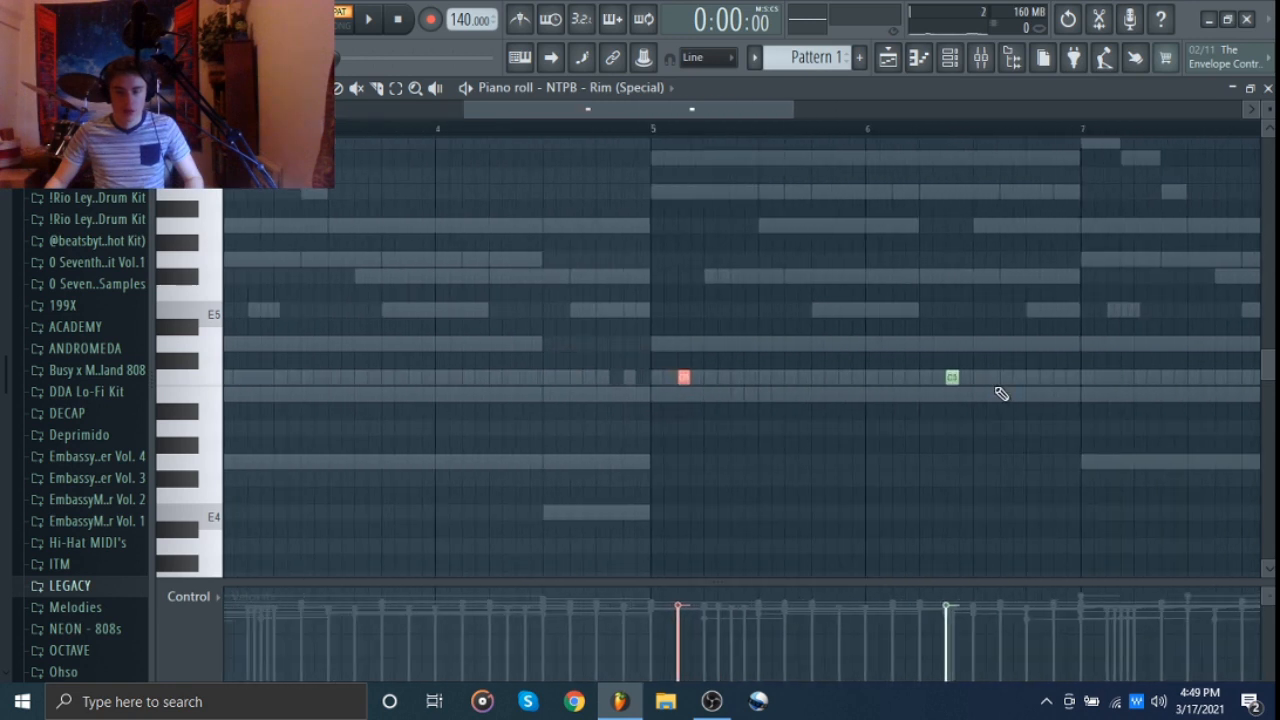
pyautogui.scroll(2, 960, 404)
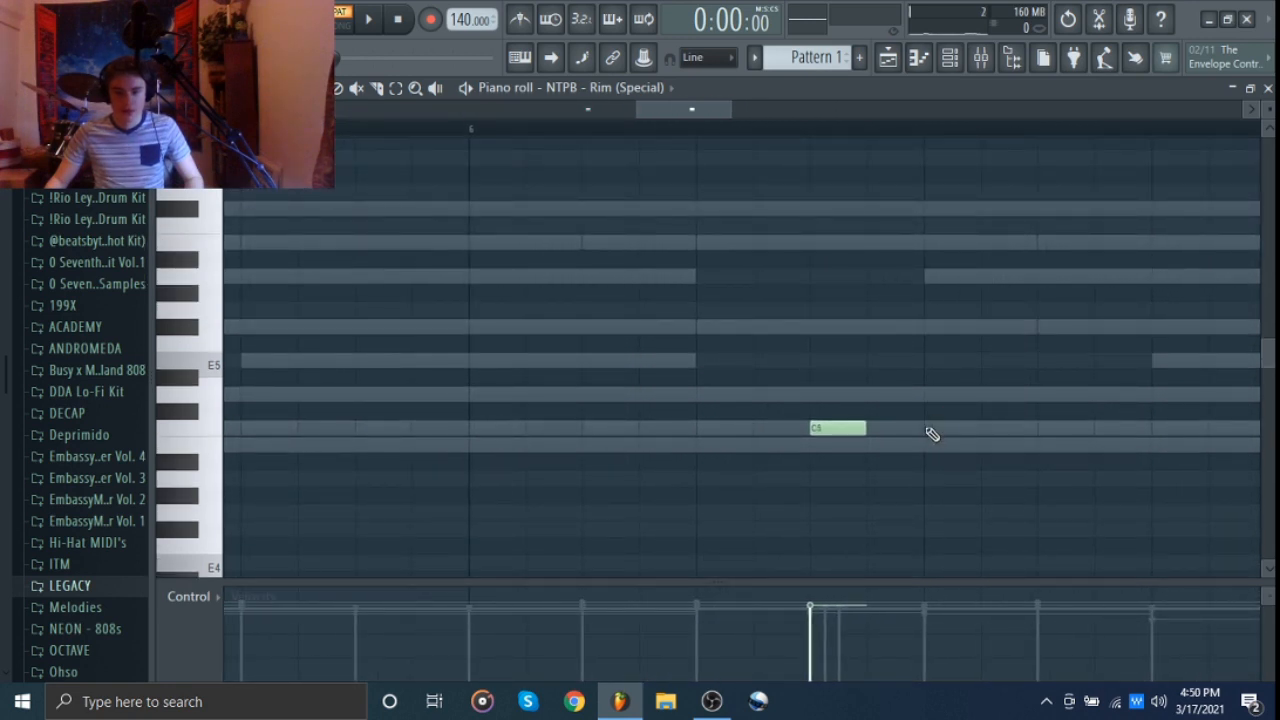
pyautogui.click(930, 430)
pyautogui.rightClick(932, 436)
pyautogui.moveTo(927, 436); pyautogui.dragTo(984, 412)
pyautogui.moveTo(778, 462); pyautogui.dragTo(901, 364)
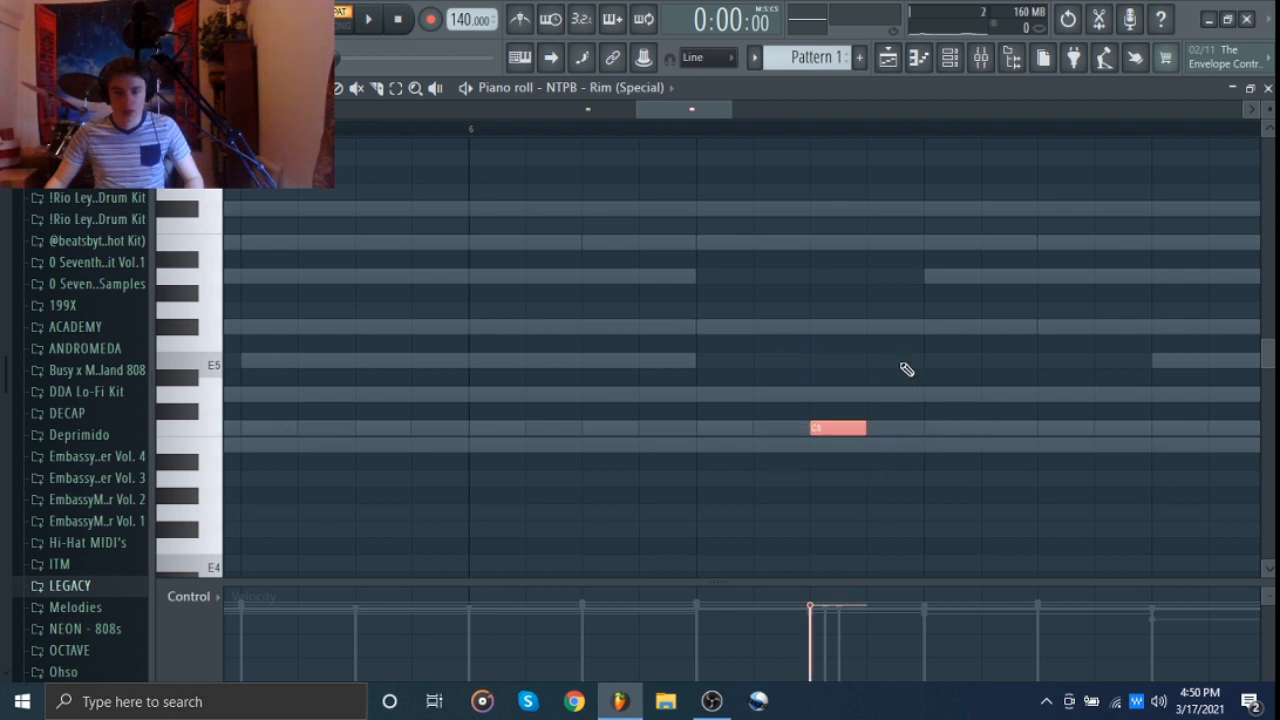
pyautogui.hotkey('ctrl', 'd')
pyautogui.scroll(-8, 907, 369)
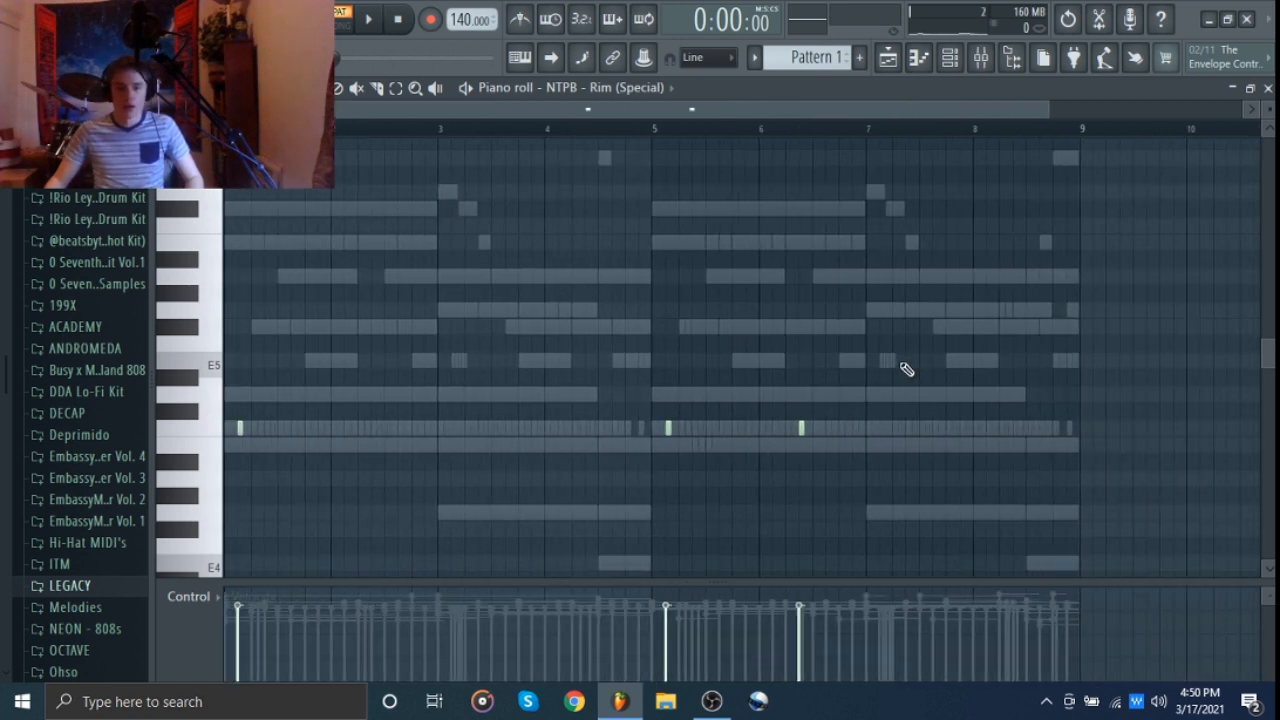
# Open the Snare (Goat) channel's piano roll, unmute that channel and play the pattern with it
pyautogui.click(575, 87)
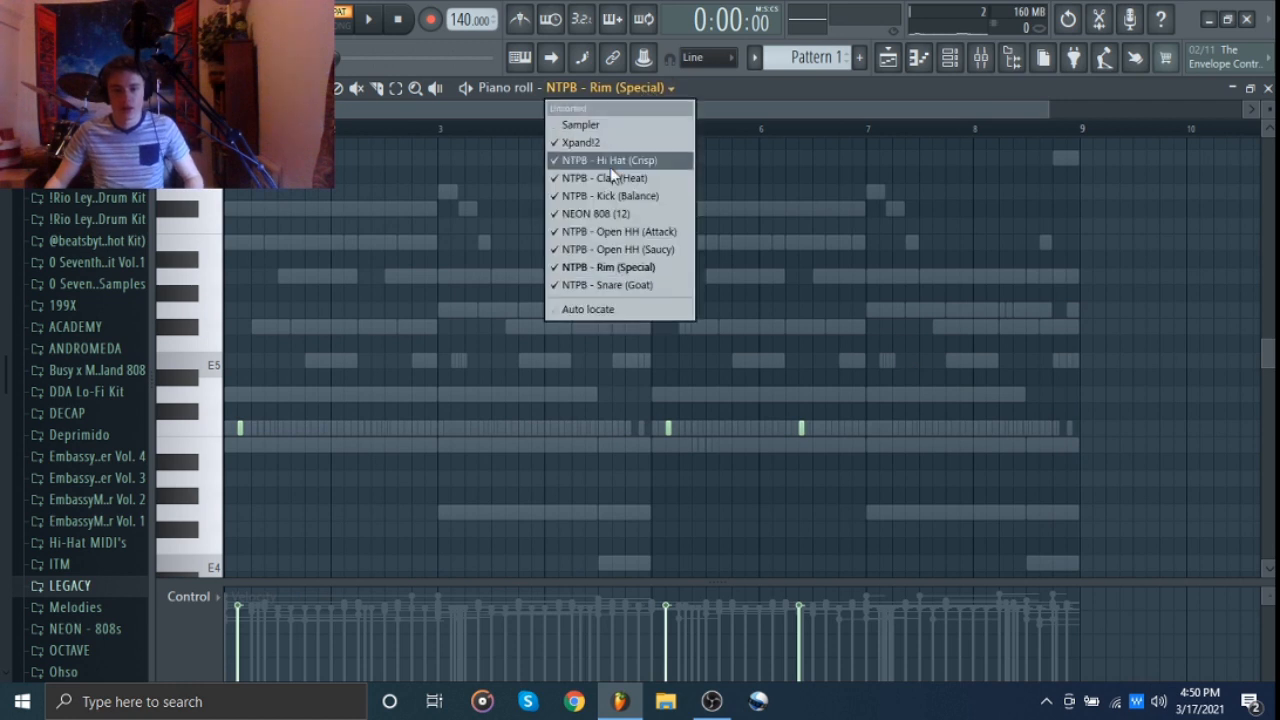
pyautogui.click(596, 286)
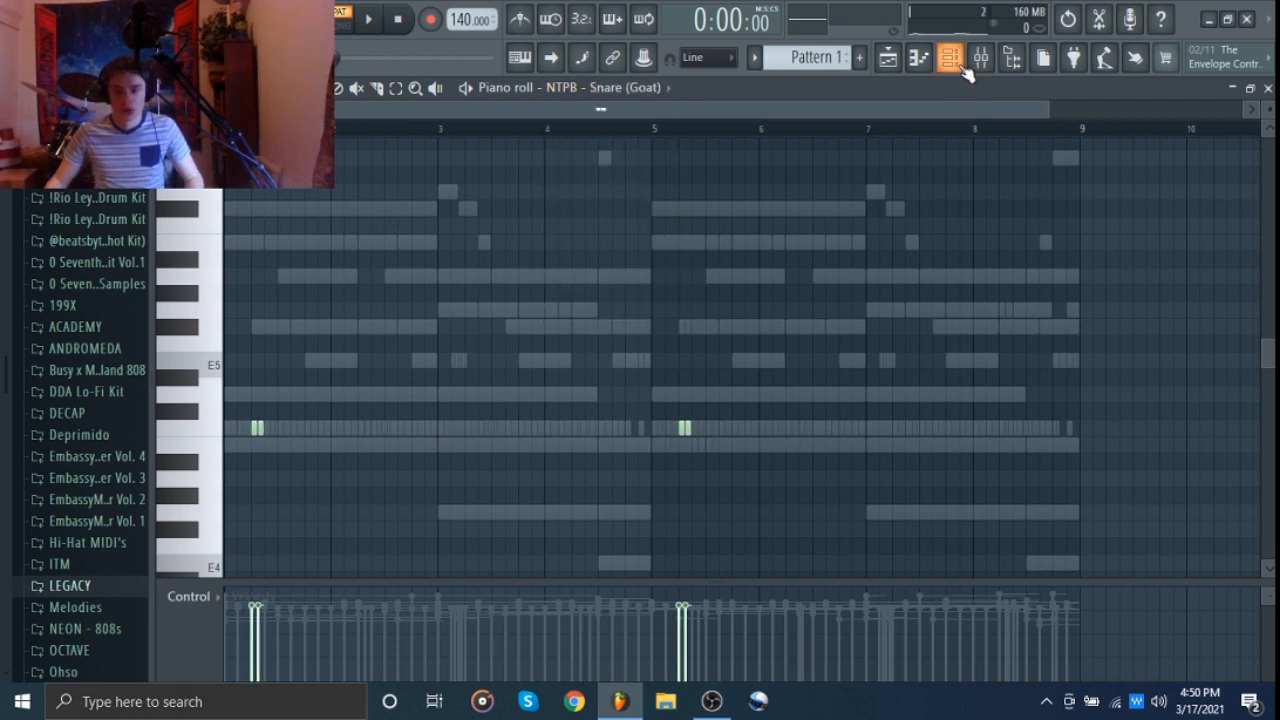
pyautogui.click(950, 57)
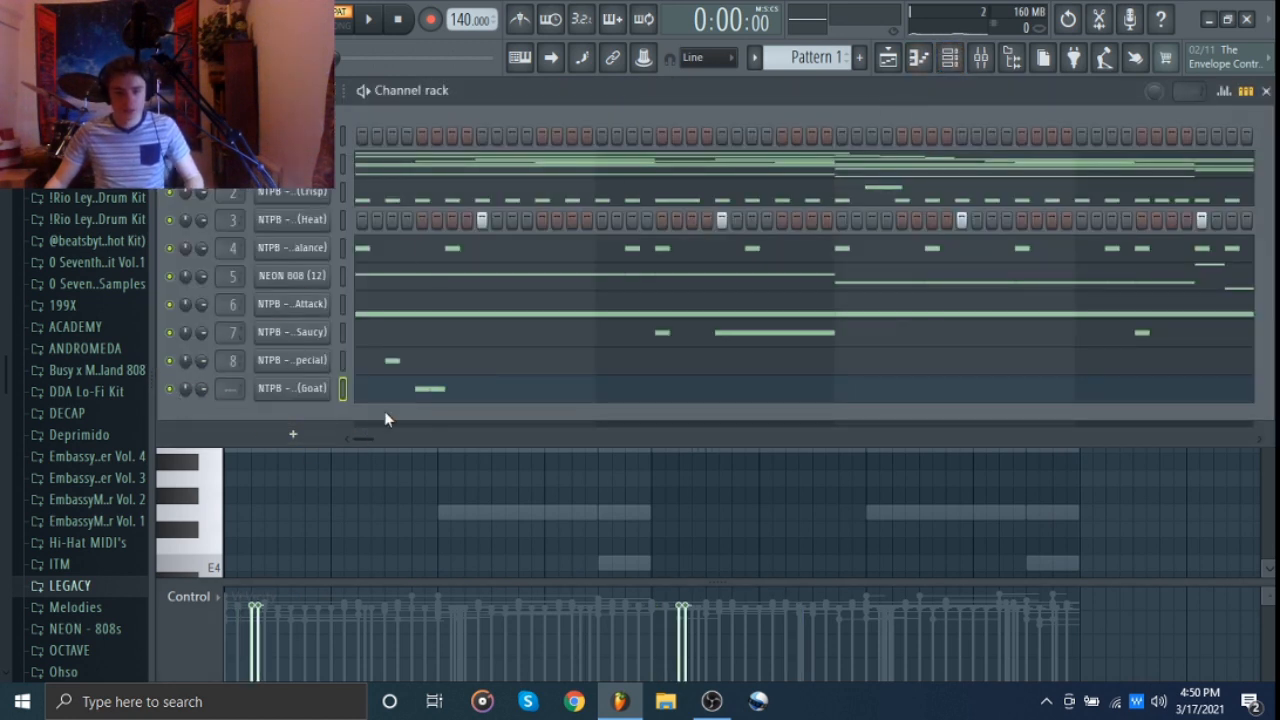
pyautogui.click(353, 496)
pyautogui.scroll(3, 172, 458)
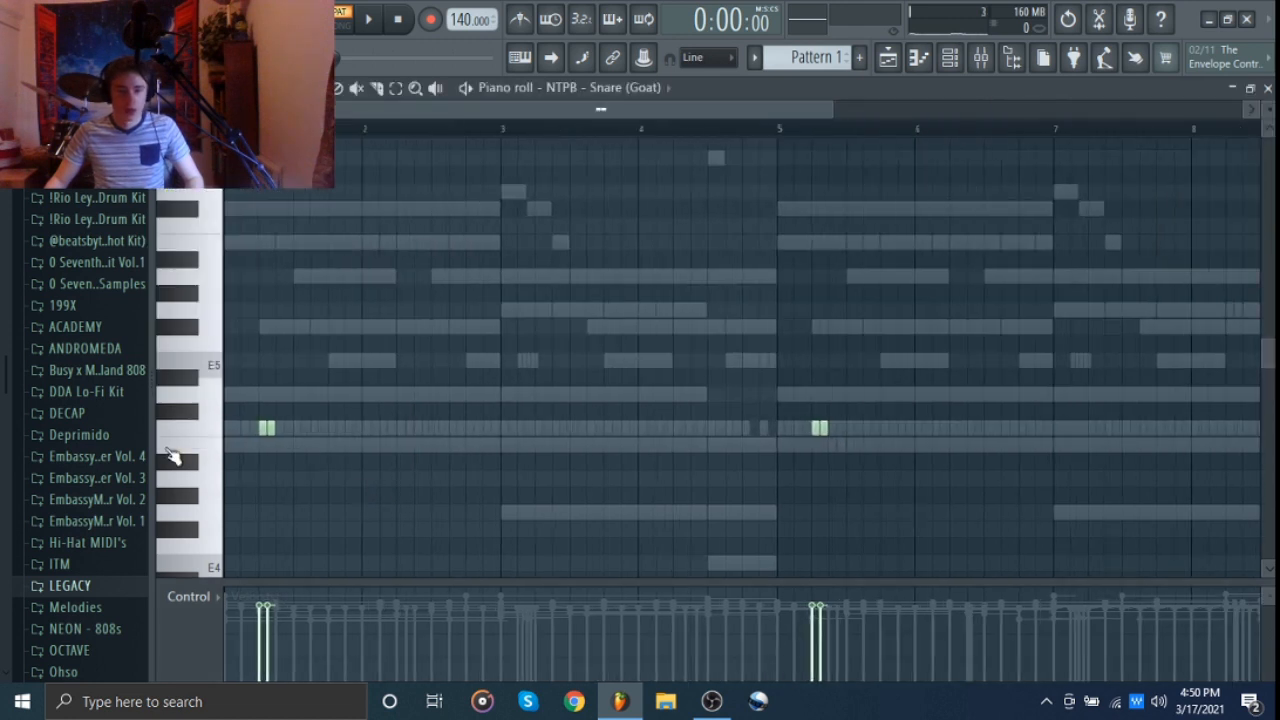
pyautogui.scroll(-3, 538, 307)
pyautogui.press('space')
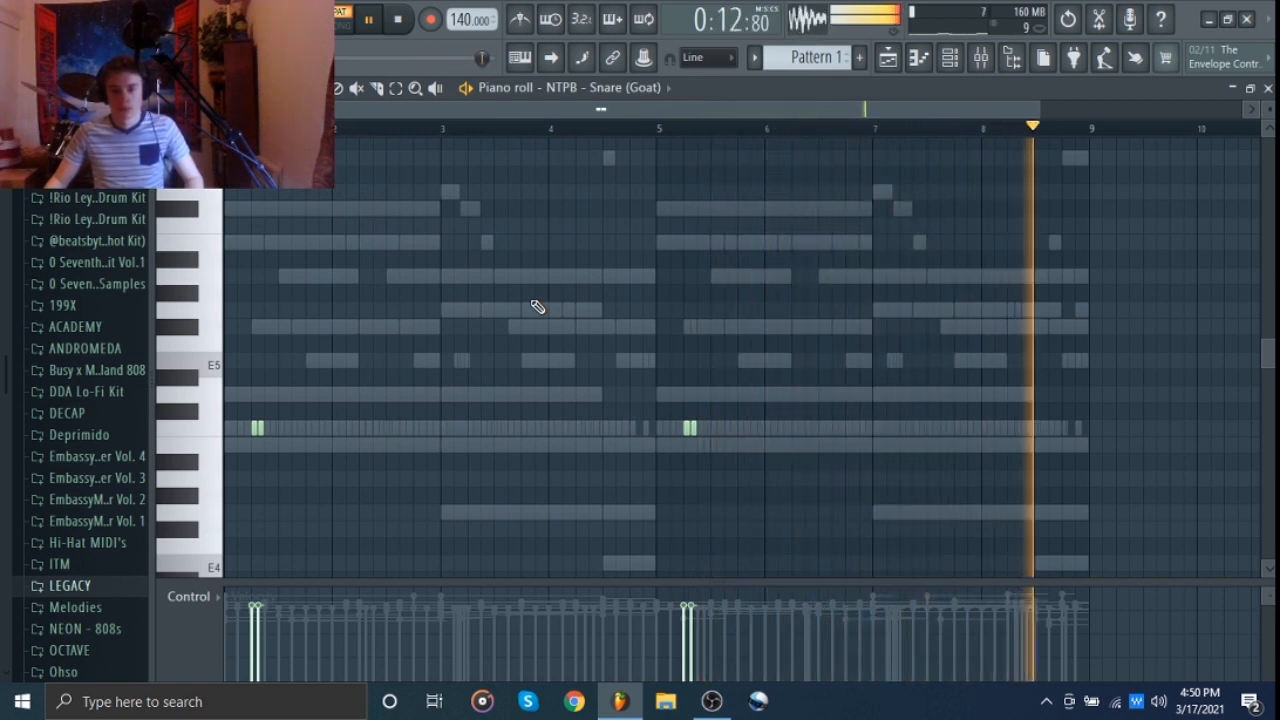
pyautogui.press('space')
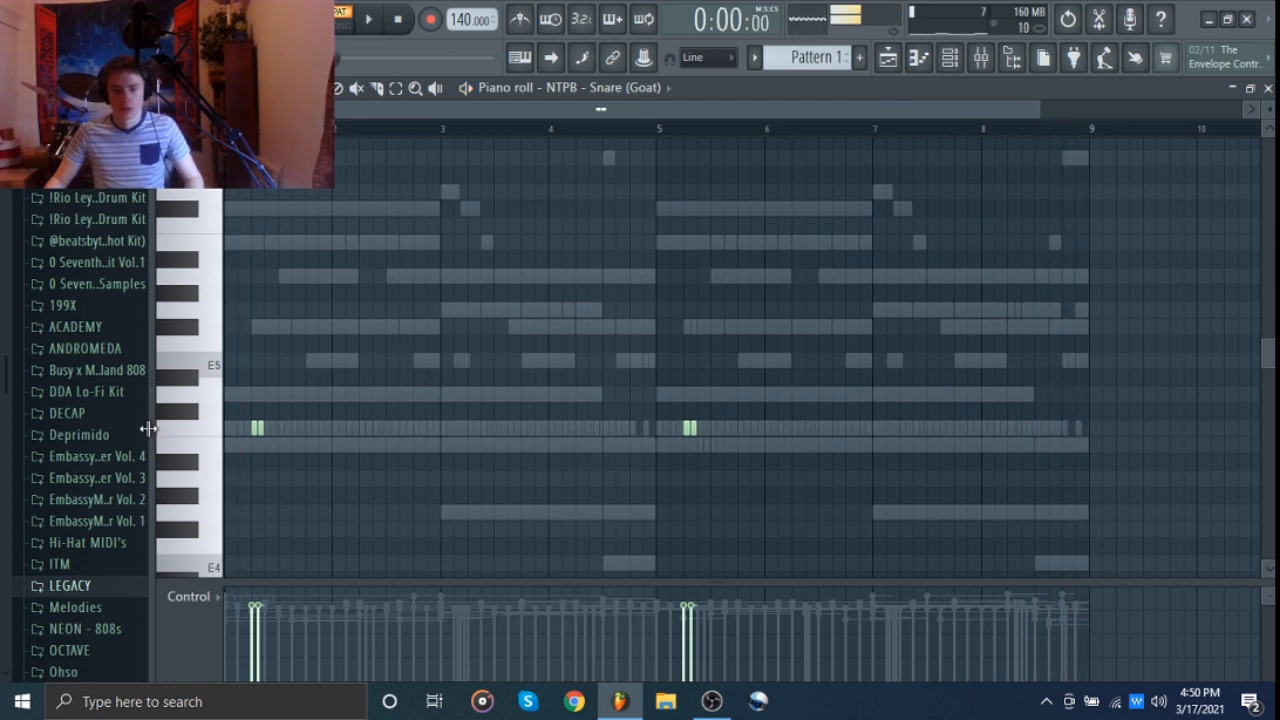
# Highlight the pair of adjacent C5 snare notes in bar 1, and clear the selection
pyautogui.scroll(6, 189, 438)
pyautogui.moveTo(308, 442); pyautogui.dragTo(394, 430)
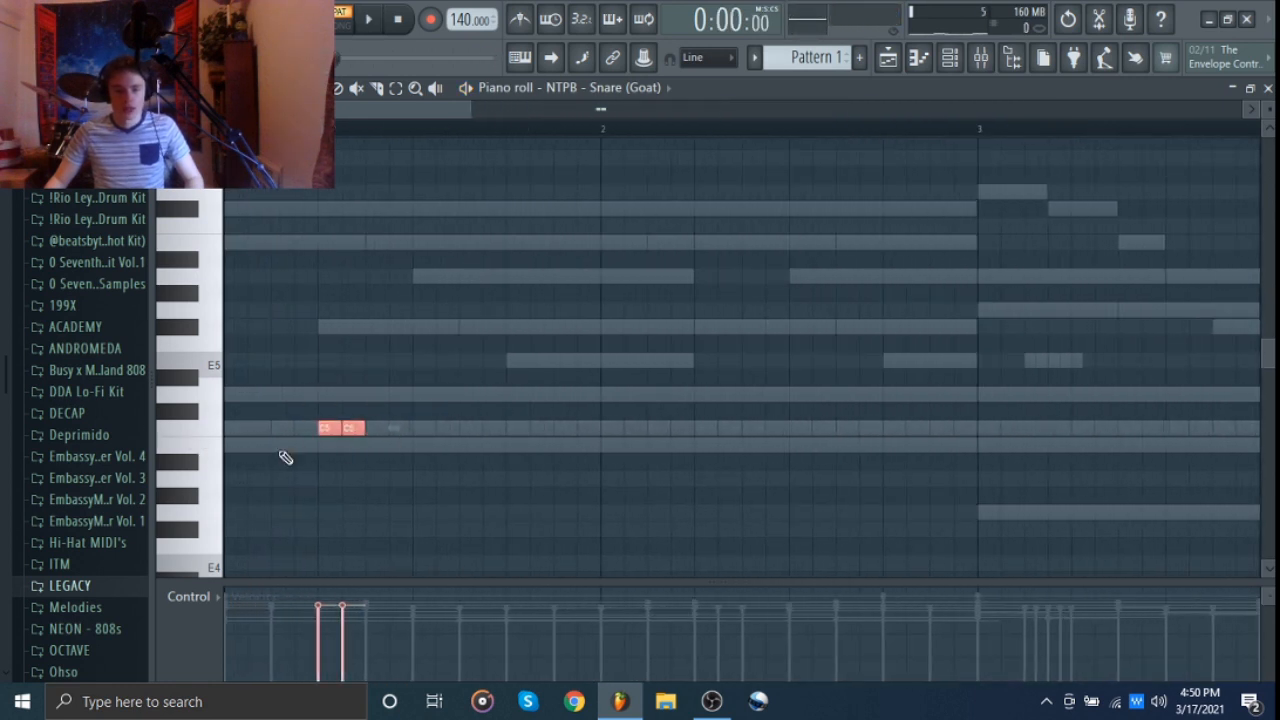
pyautogui.scroll(2, 194, 491)
pyautogui.scroll(1, 371, 483)
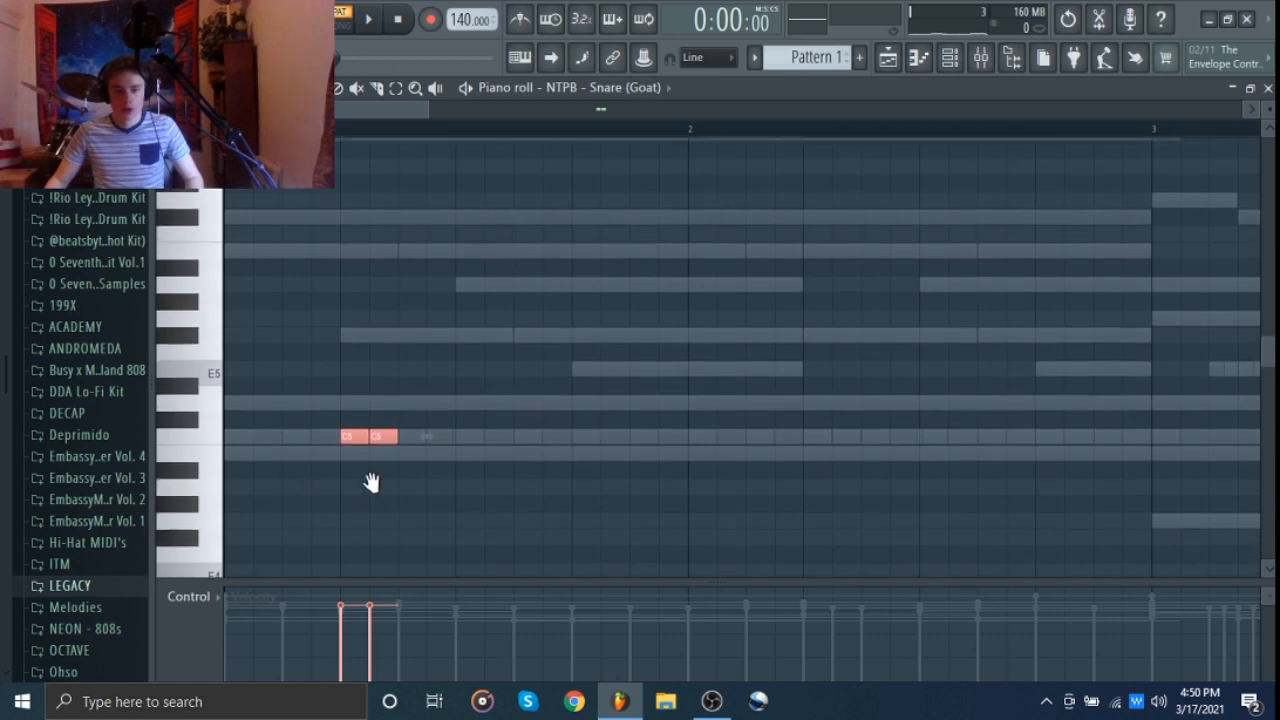
pyautogui.keyDown('ctrl'); pyautogui.click(316, 497); pyautogui.keyUp('ctrl')
pyautogui.moveTo(330, 458)
pyautogui.mouseDown()
pyautogui.moveTo(449, 381)
pyautogui.moveTo(325, 446)
pyautogui.mouseUp()
pyautogui.keyDown('ctrl'); pyautogui.click(474, 477); pyautogui.keyUp('ctrl')
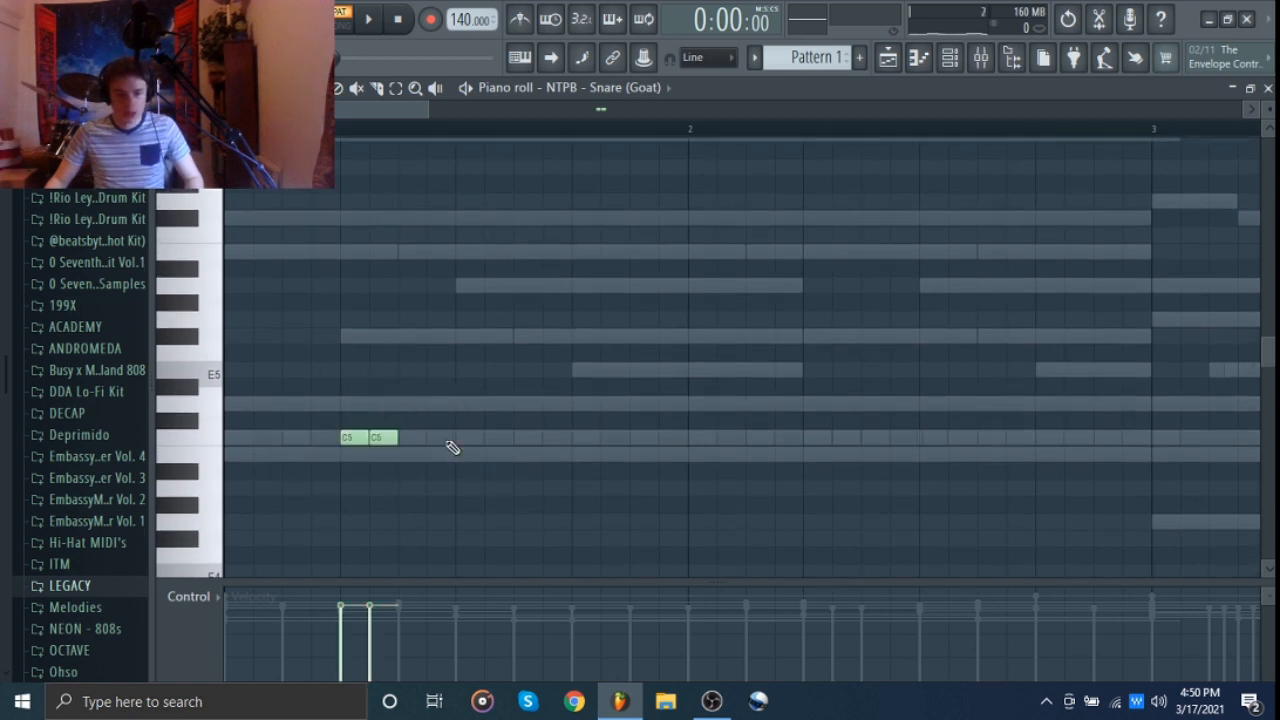
pyautogui.moveTo(476, 477); pyautogui.dragTo(293, 350)
pyautogui.keyDown('ctrl'); pyautogui.click(457, 380); pyautogui.keyUp('ctrl')
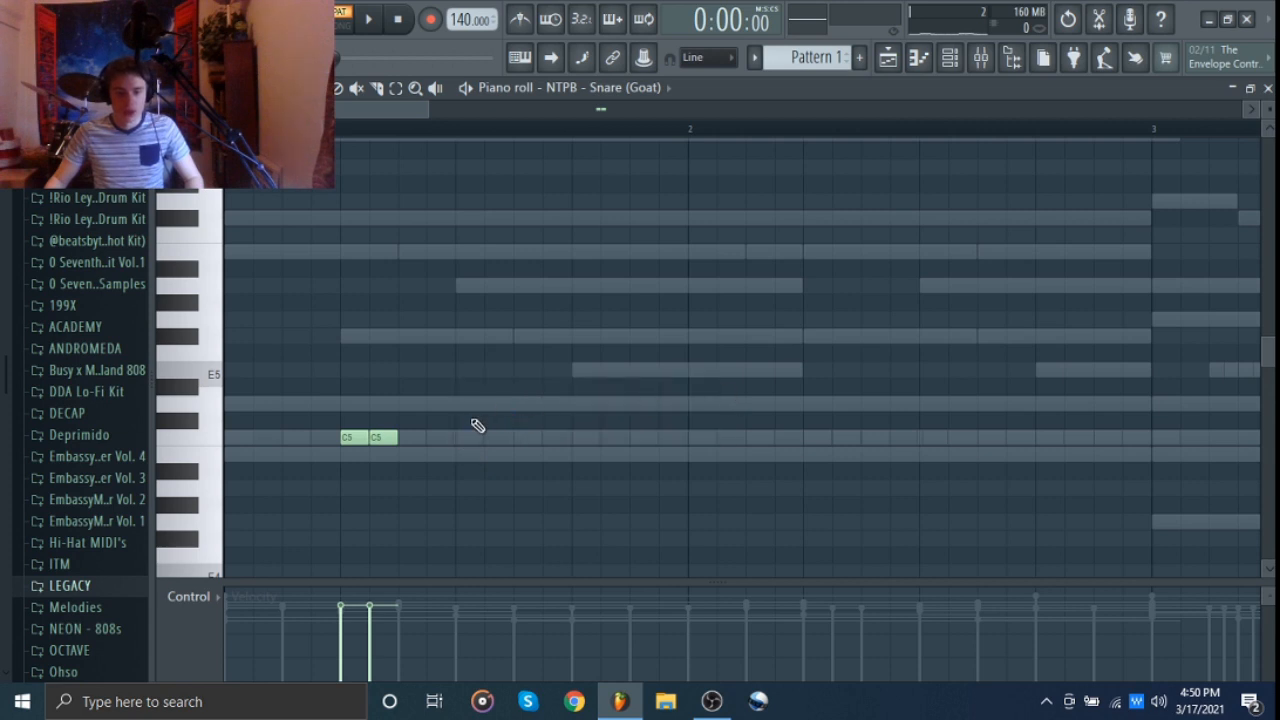
pyautogui.moveTo(472, 420); pyautogui.dragTo(328, 470)
pyautogui.keyDown('ctrl'); pyautogui.click(389, 493); pyautogui.keyUp('ctrl')
# Add a third C5 snare note directly after the pair in bar 1 and play the pattern
pyautogui.click(403, 437)
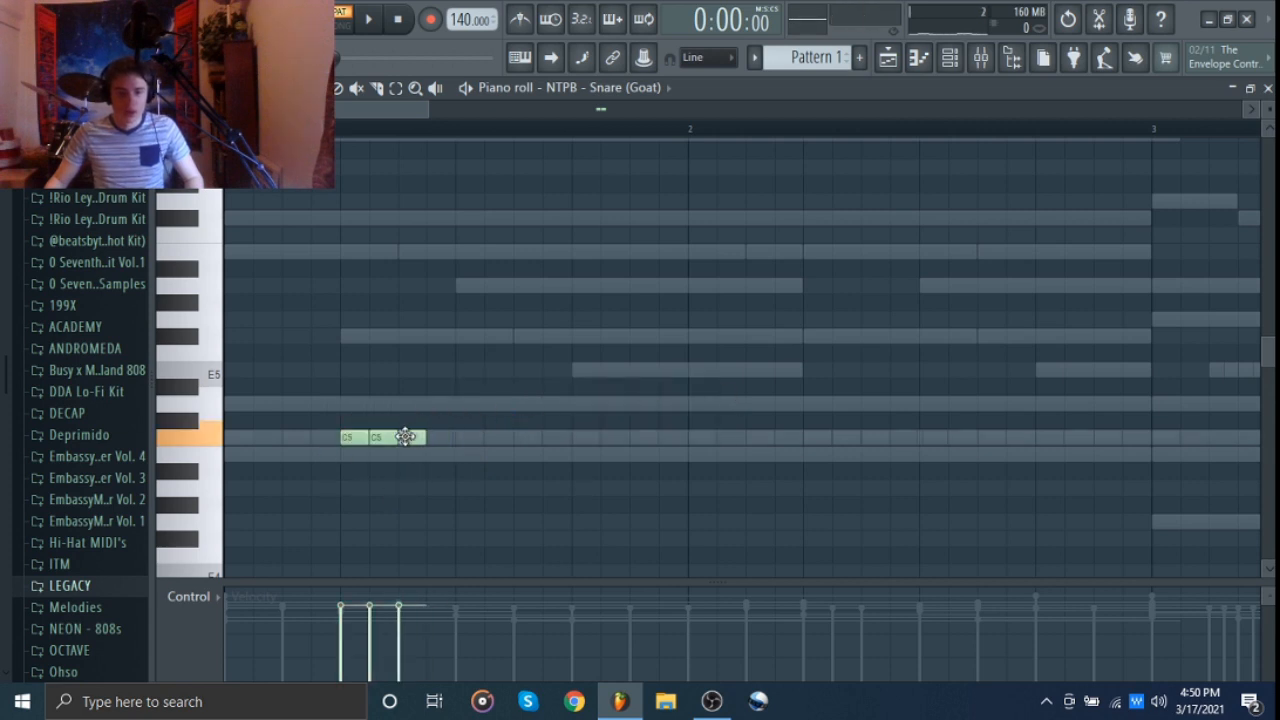
pyautogui.scroll(-3, 446, 421)
pyautogui.scroll(-2, 362, 430)
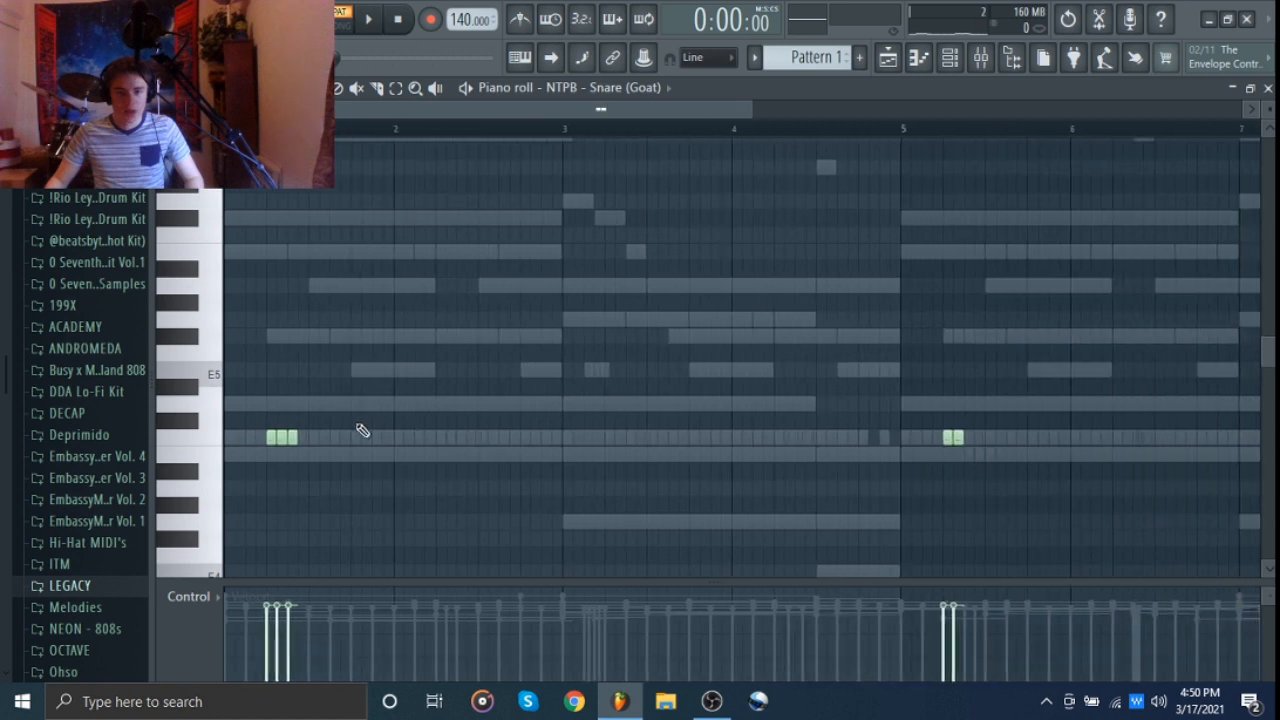
pyautogui.press('space')
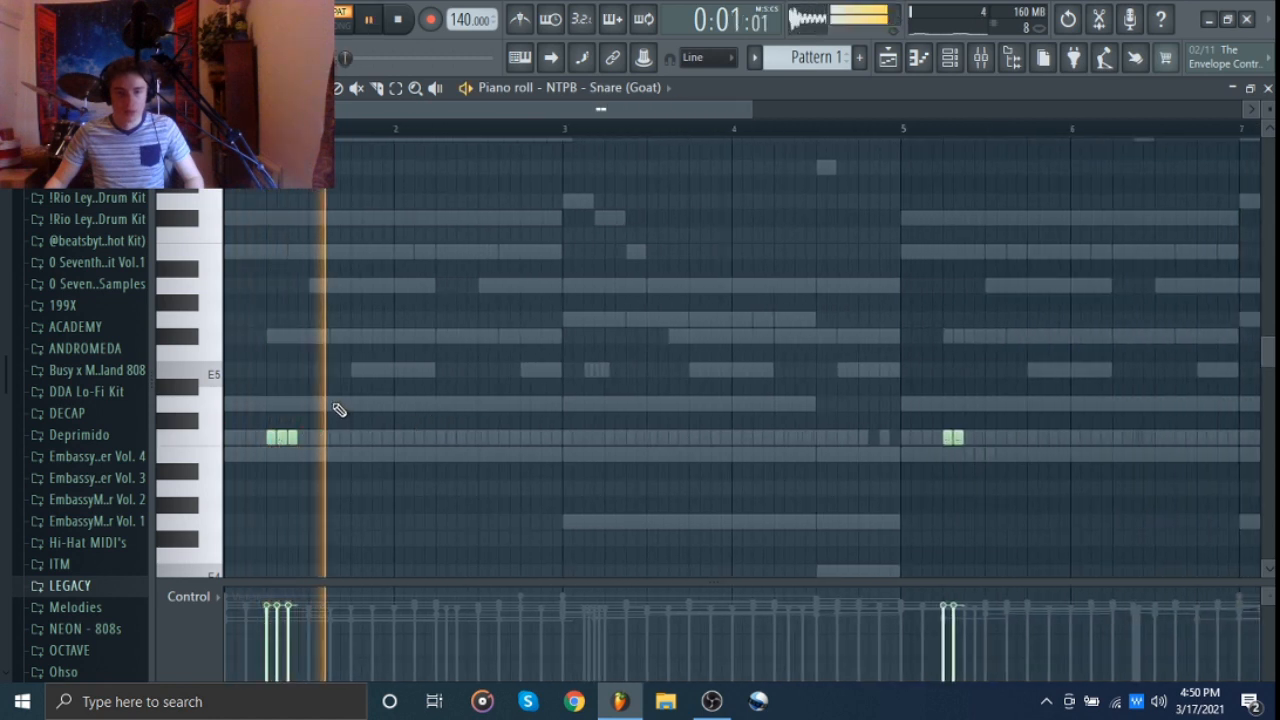
pyautogui.press('space')
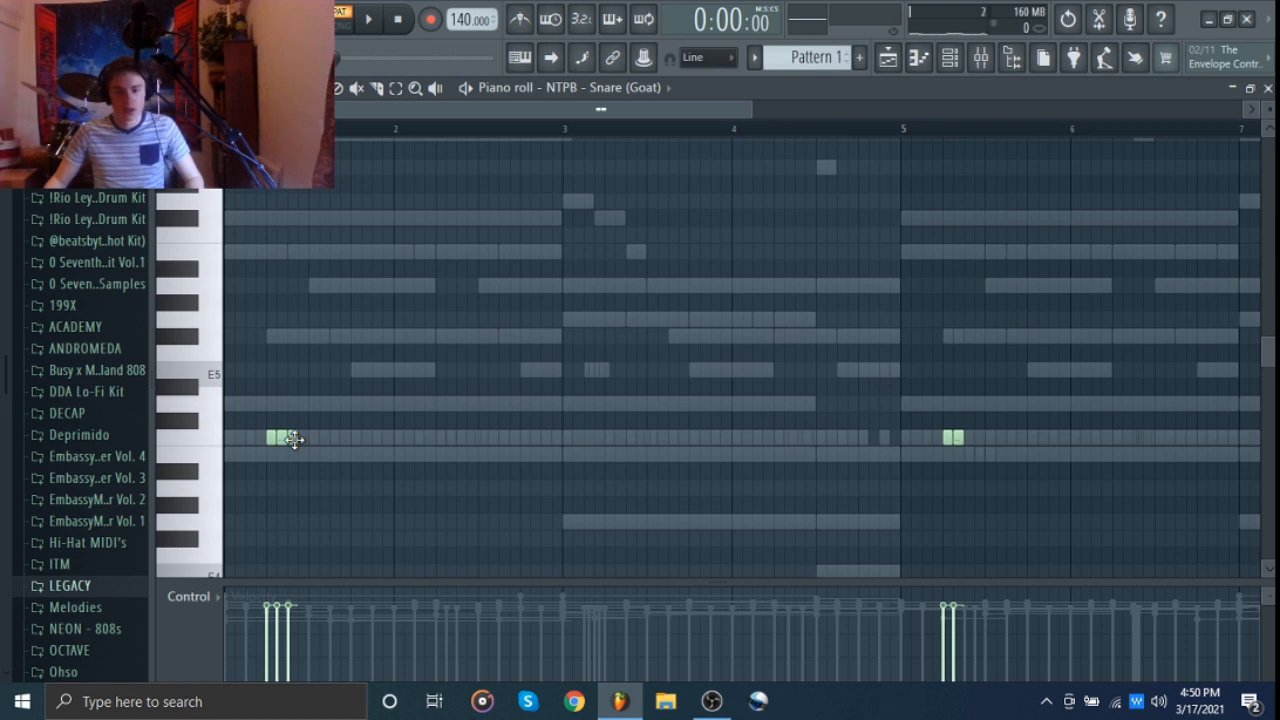
# Mute the Kick (Balance) and NEON 808 (12) channels and play the pattern with the Snare (Goat) notes
pyautogui.click(946, 60)
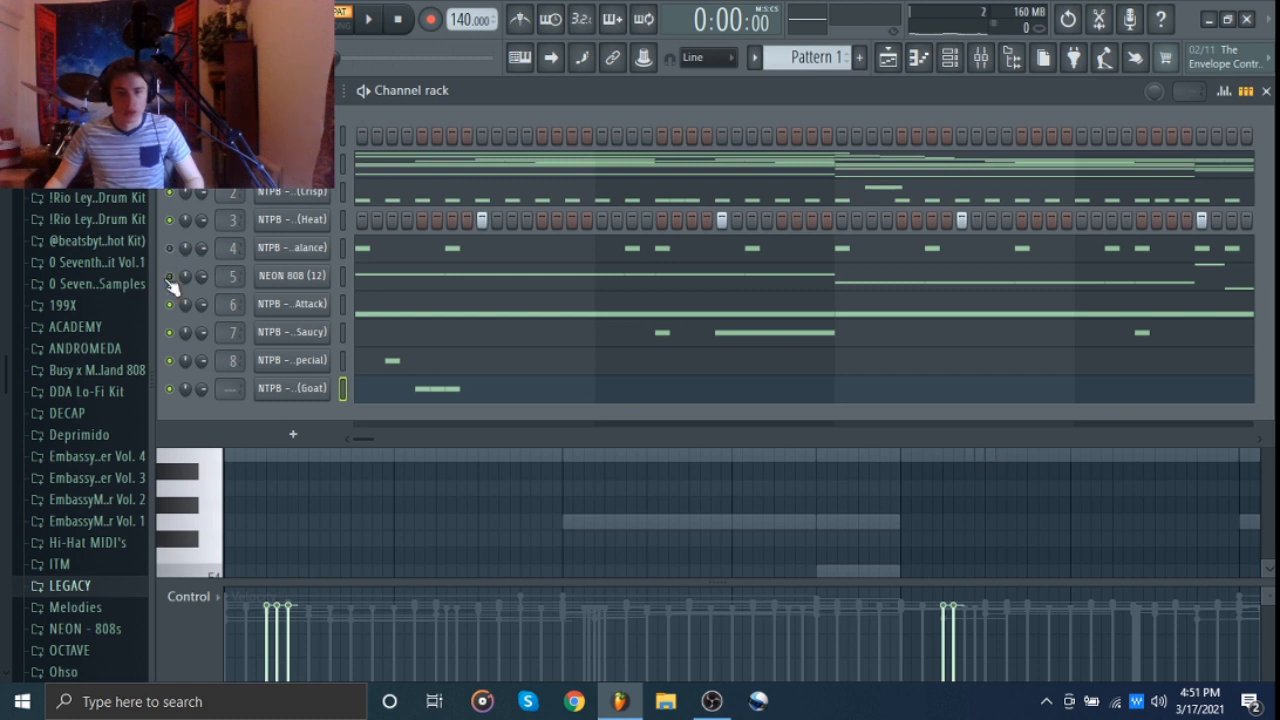
pyautogui.click(372, 522)
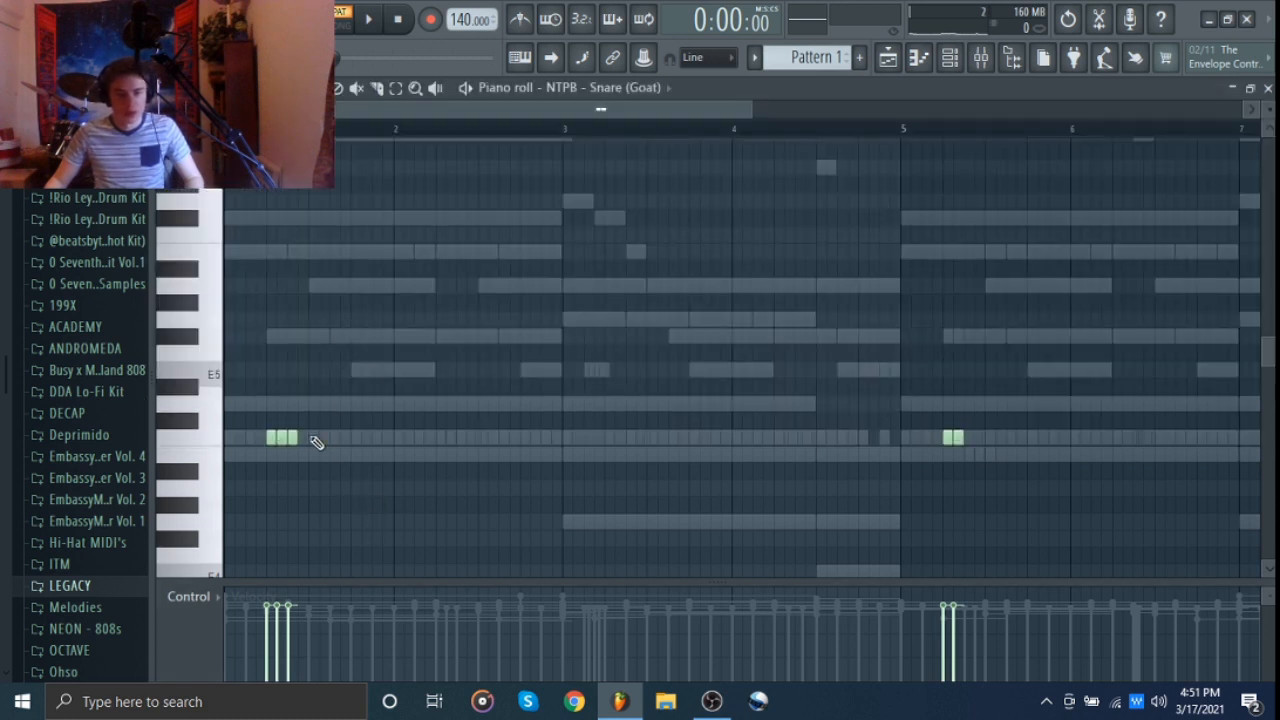
pyautogui.press('space')
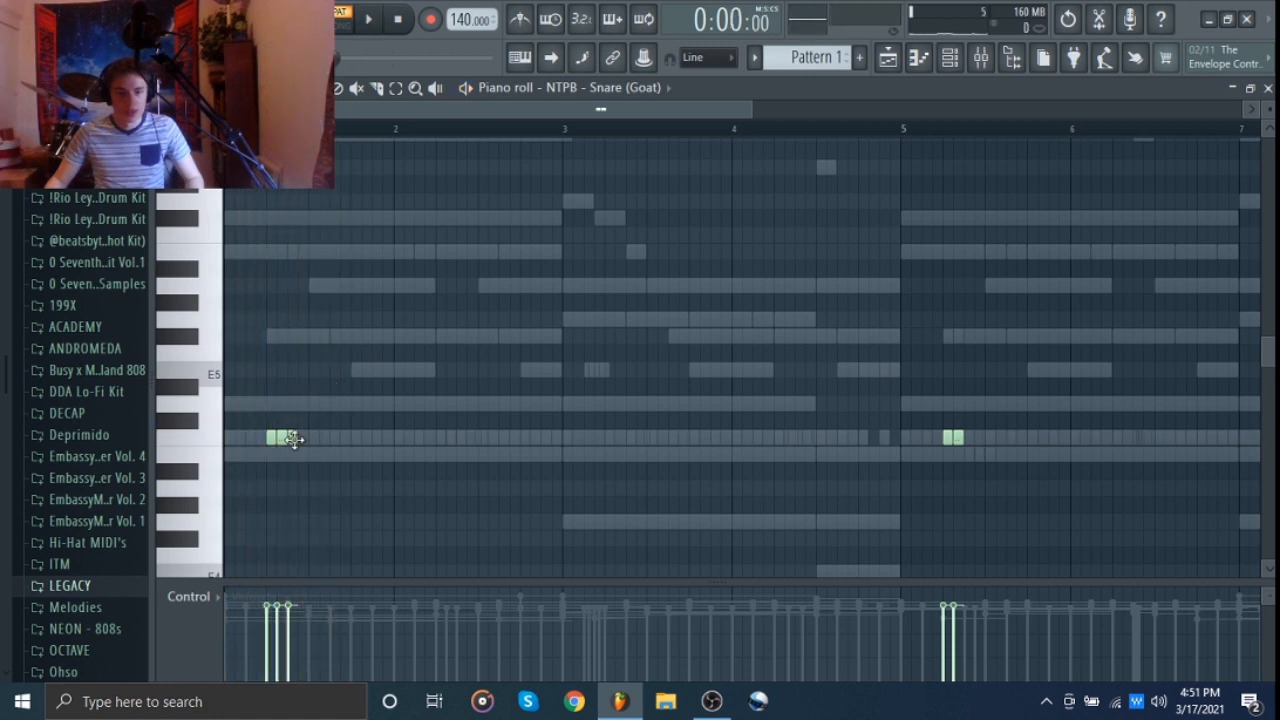
pyautogui.press('space')
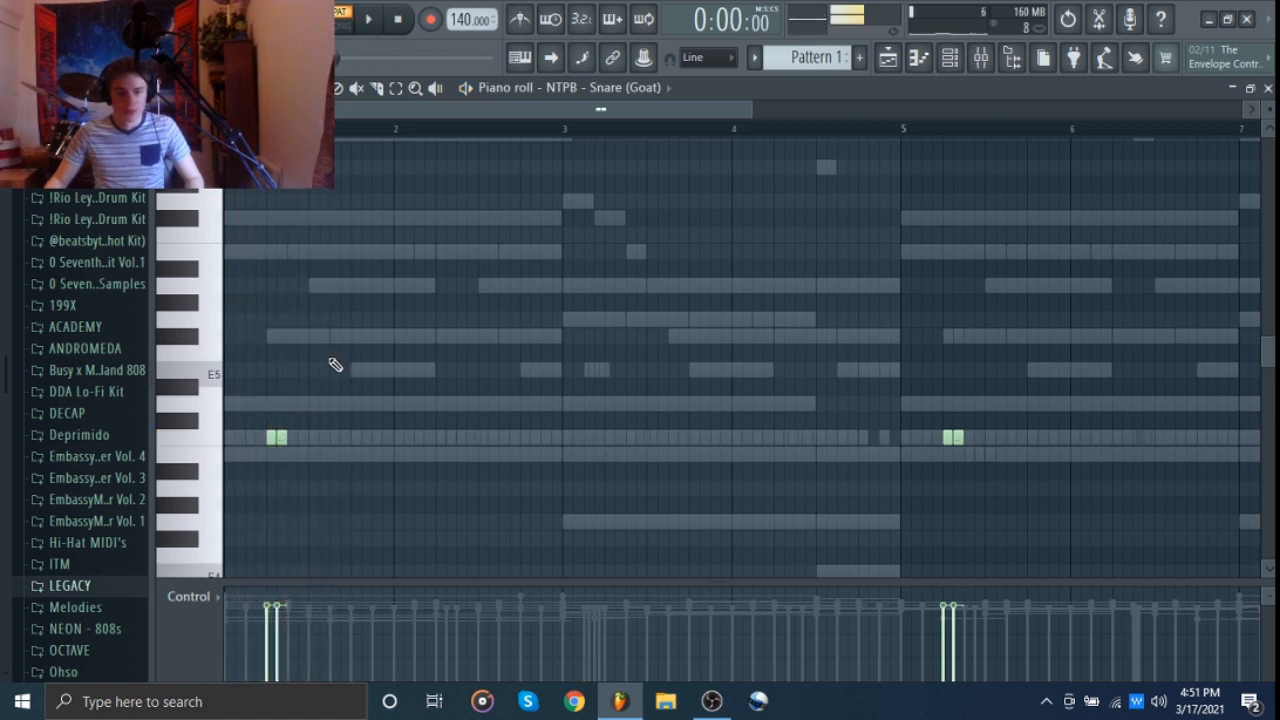
# Try a third C5 snare note after the pairs in bars 1 and 5, both adjacent and with a gap, and play the pattern
pyautogui.click(292, 438)
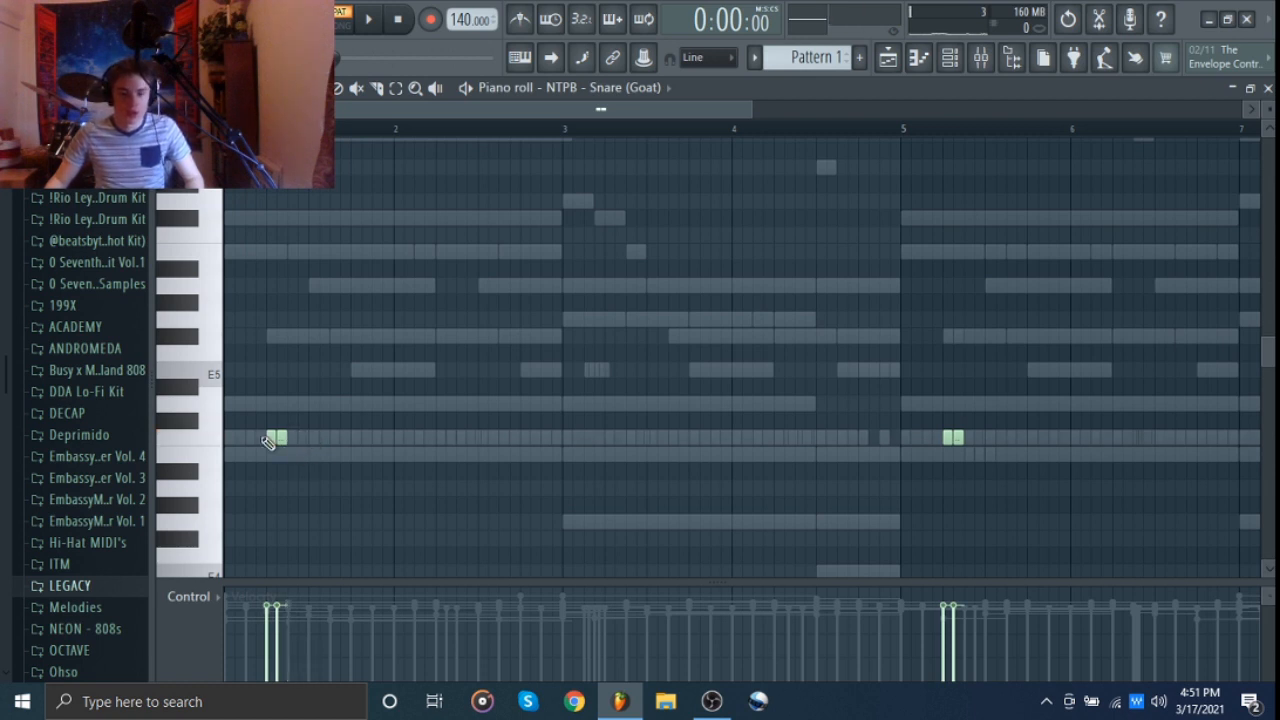
pyautogui.click(292, 438)
pyautogui.click(311, 438)
pyautogui.click(303, 438)
pyautogui.click(972, 437)
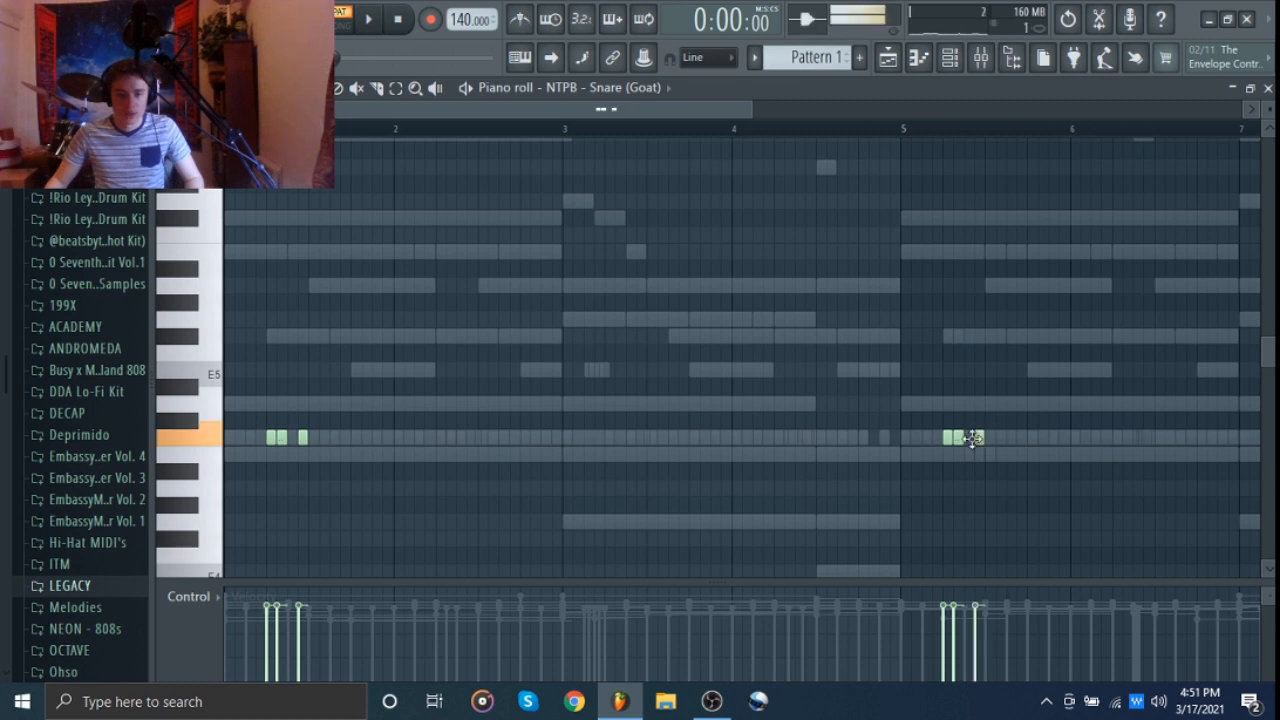
pyautogui.press('space')
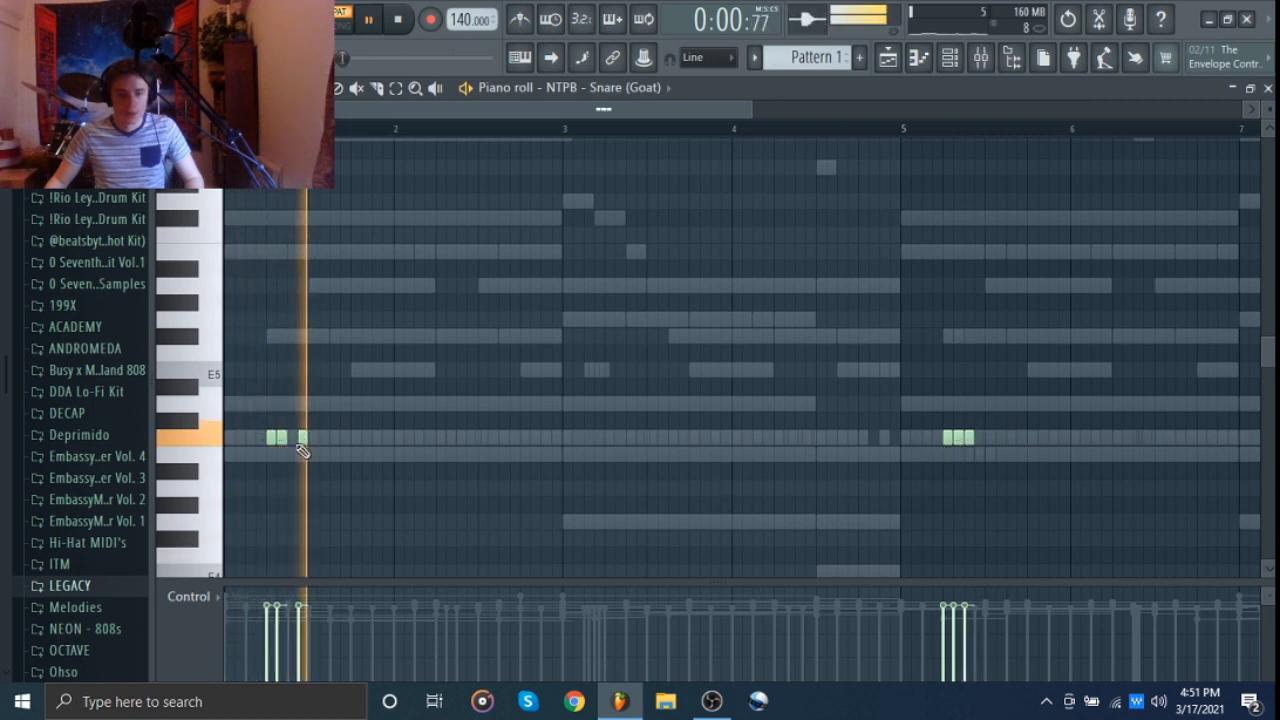
pyautogui.press('space')
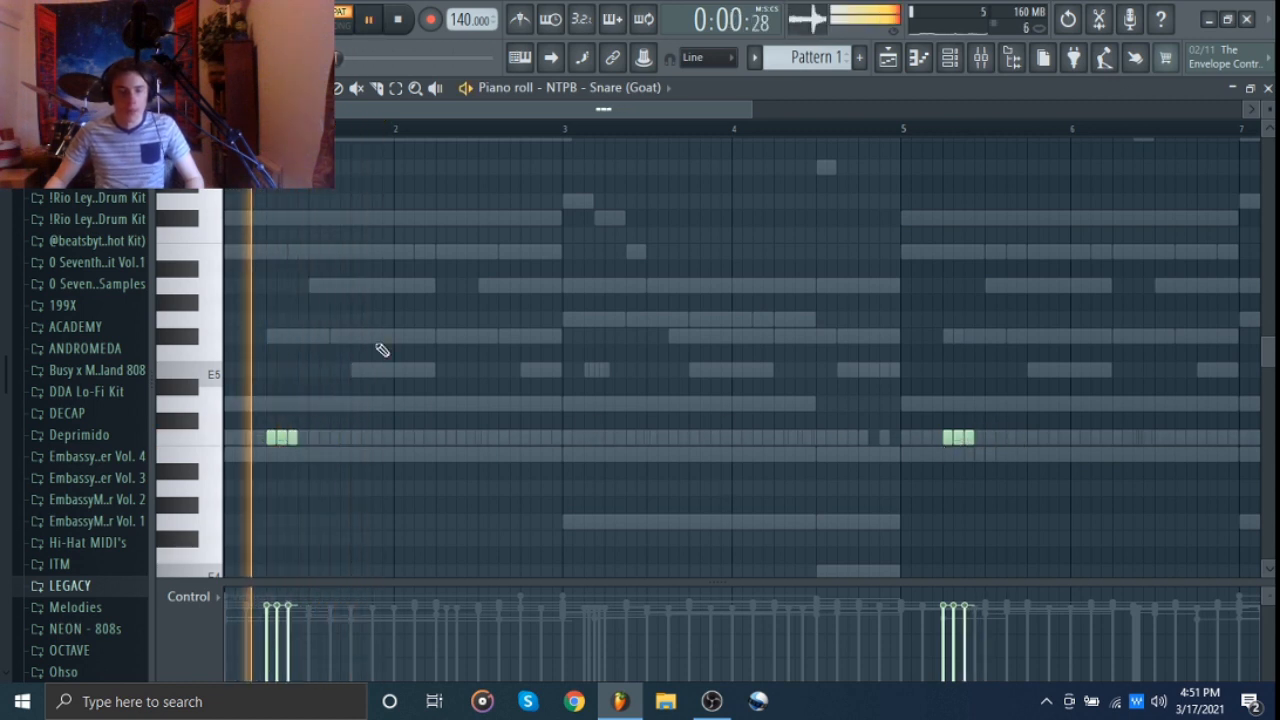
pyautogui.scroll(-2, 382, 349)
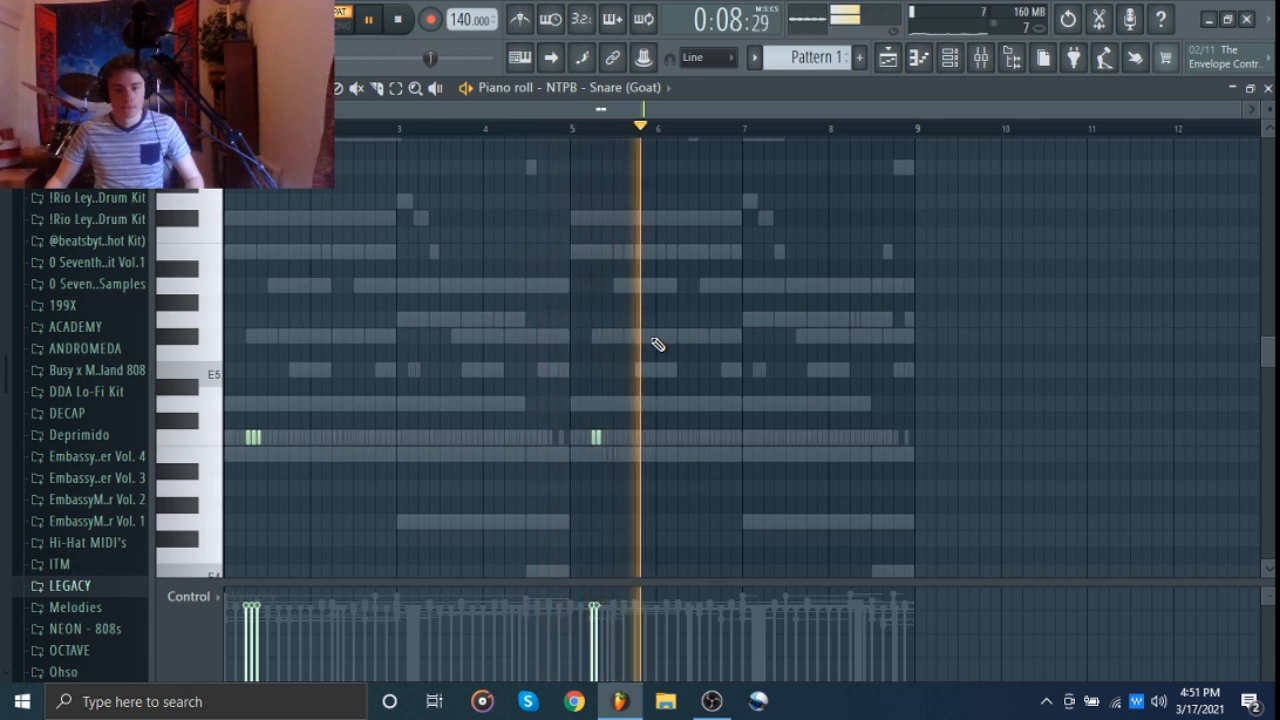
pyautogui.press('space')
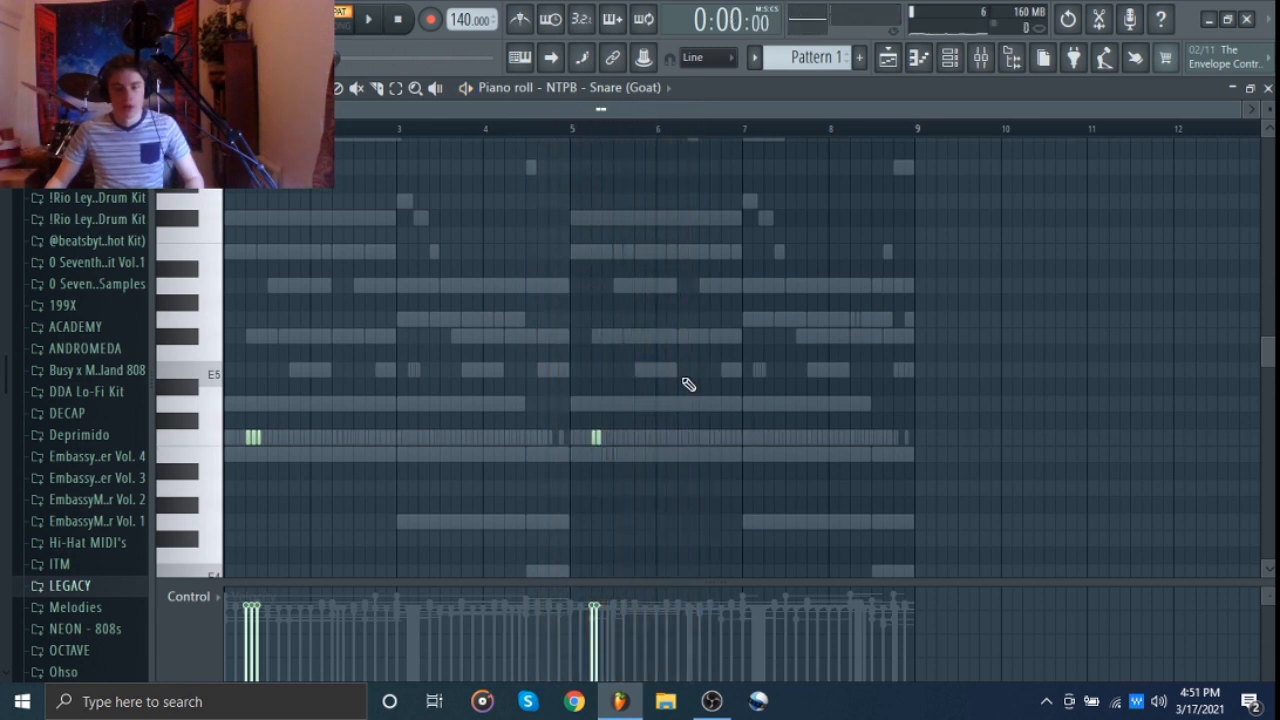
# Delete the third C5 snare note in bar 1 and check the snare notes in the channel rack
pyautogui.moveTo(682, 362); pyautogui.dragTo(518, 466)
pyautogui.moveTo(486, 394); pyautogui.dragTo(266, 497)
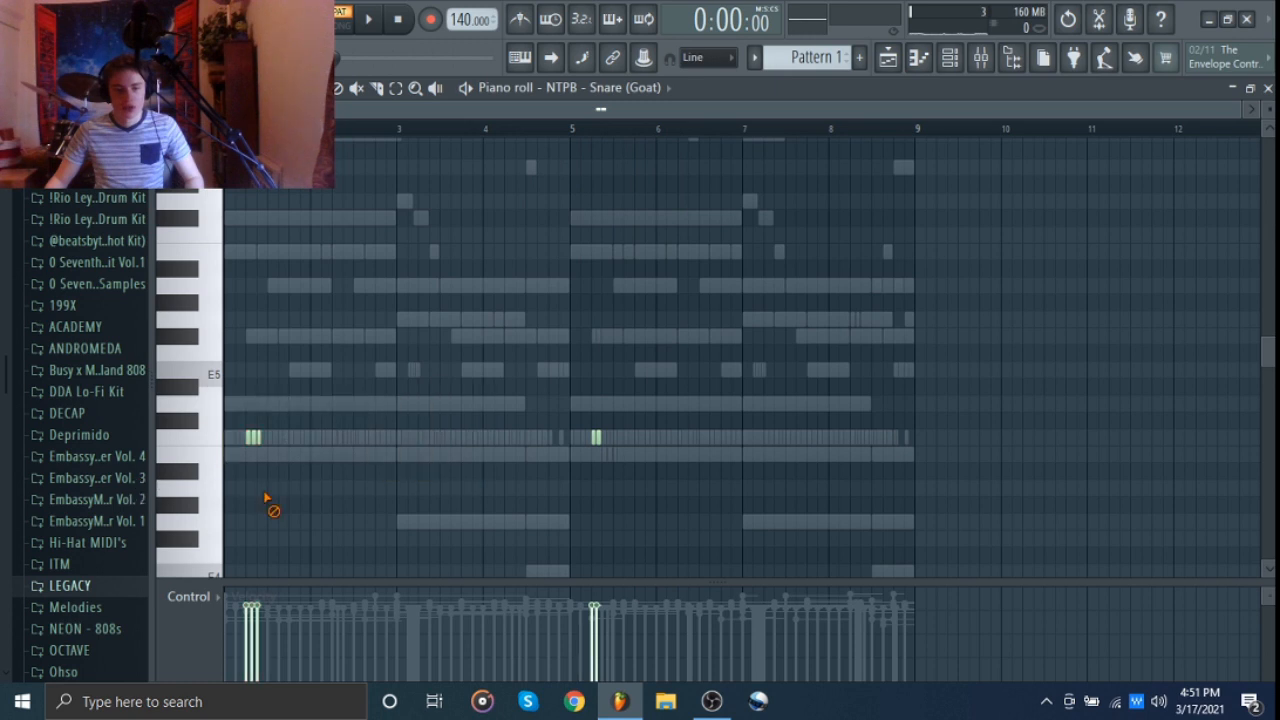
pyautogui.moveTo(243, 443); pyautogui.dragTo(317, 440)
pyautogui.keyDown('ctrl'); pyautogui.click(322, 445); pyautogui.keyUp('ctrl')
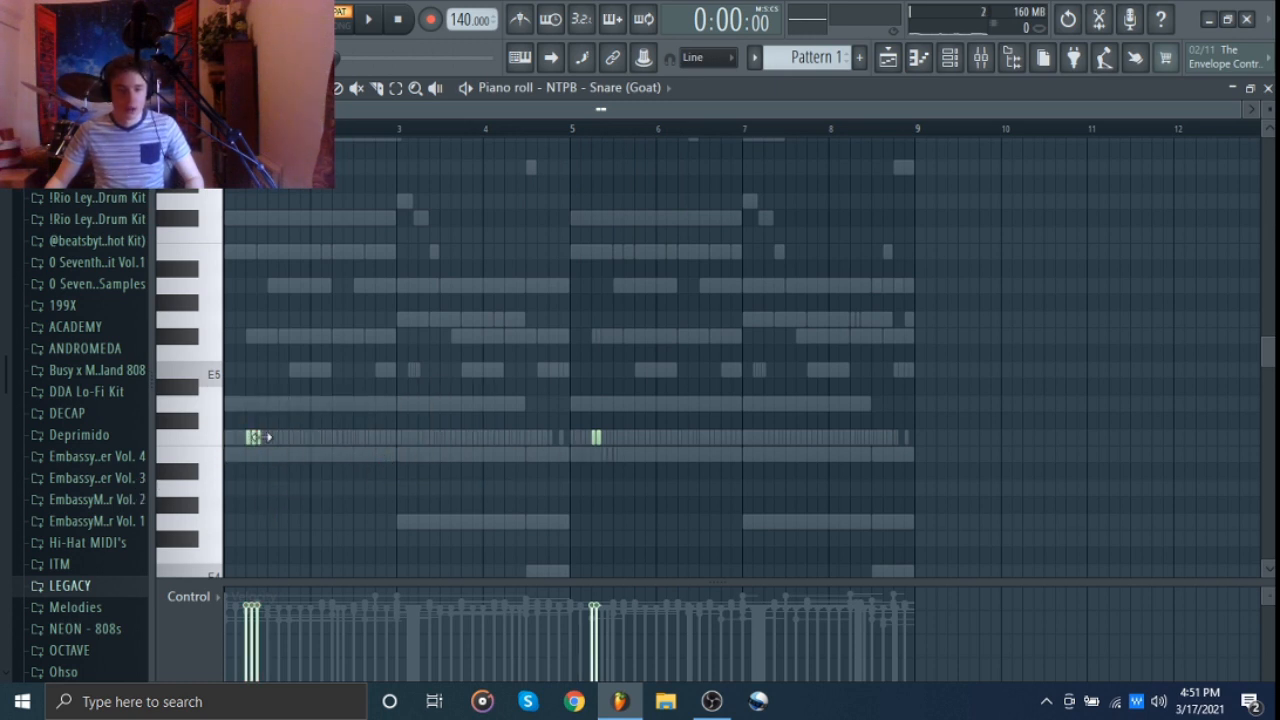
pyautogui.click(950, 57)
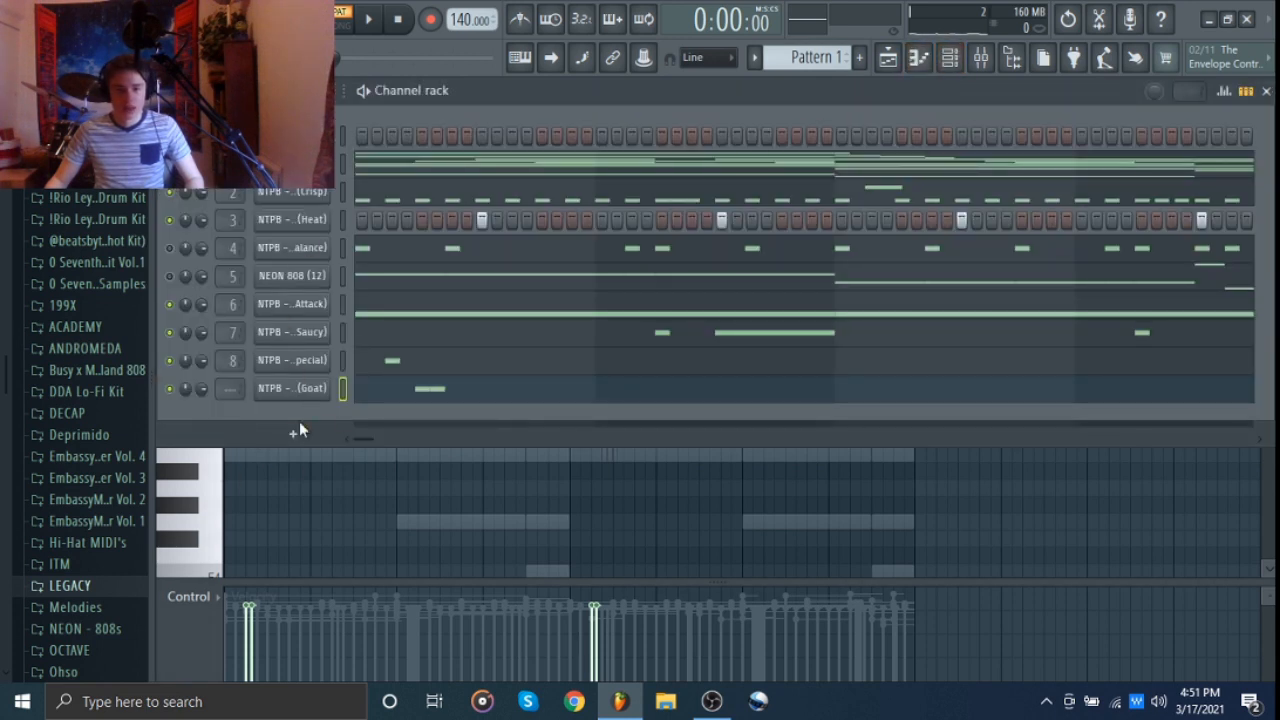
pyautogui.press('F6')
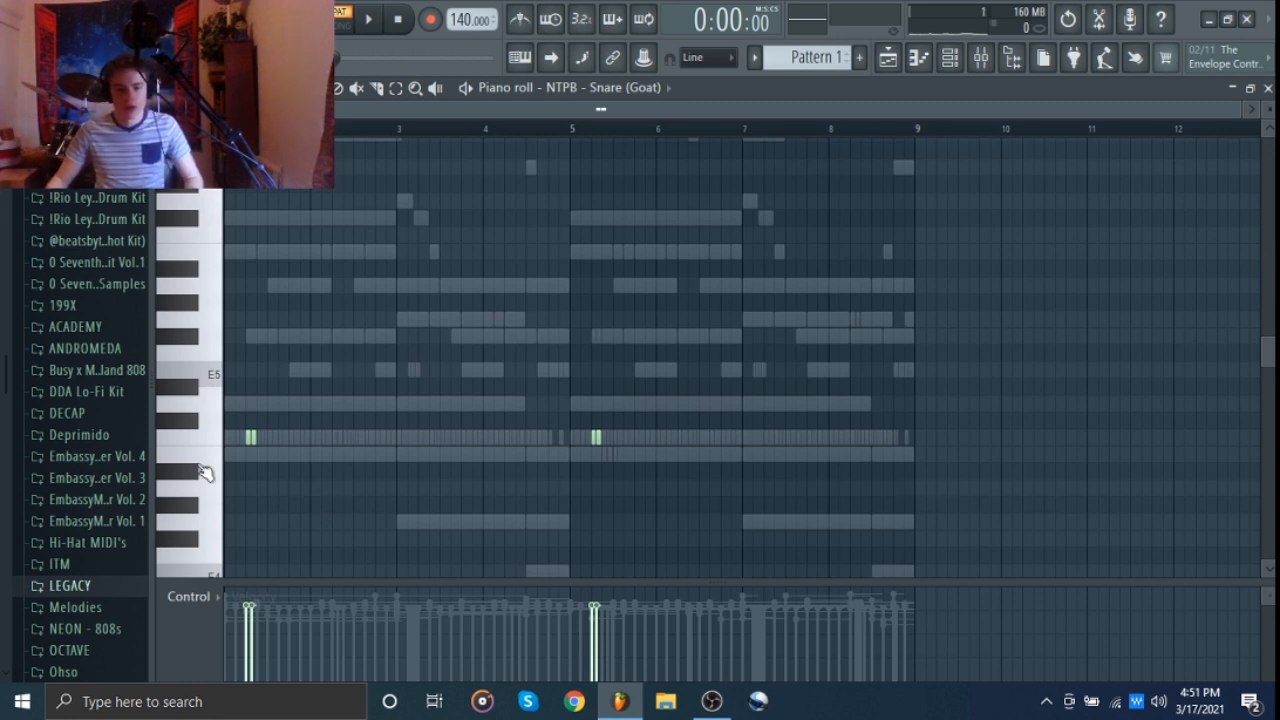
# Unmute the Kick (Balance) and NEON 808 (12) channels and play the pattern with all the drums
pyautogui.scroll(2, 203, 472)
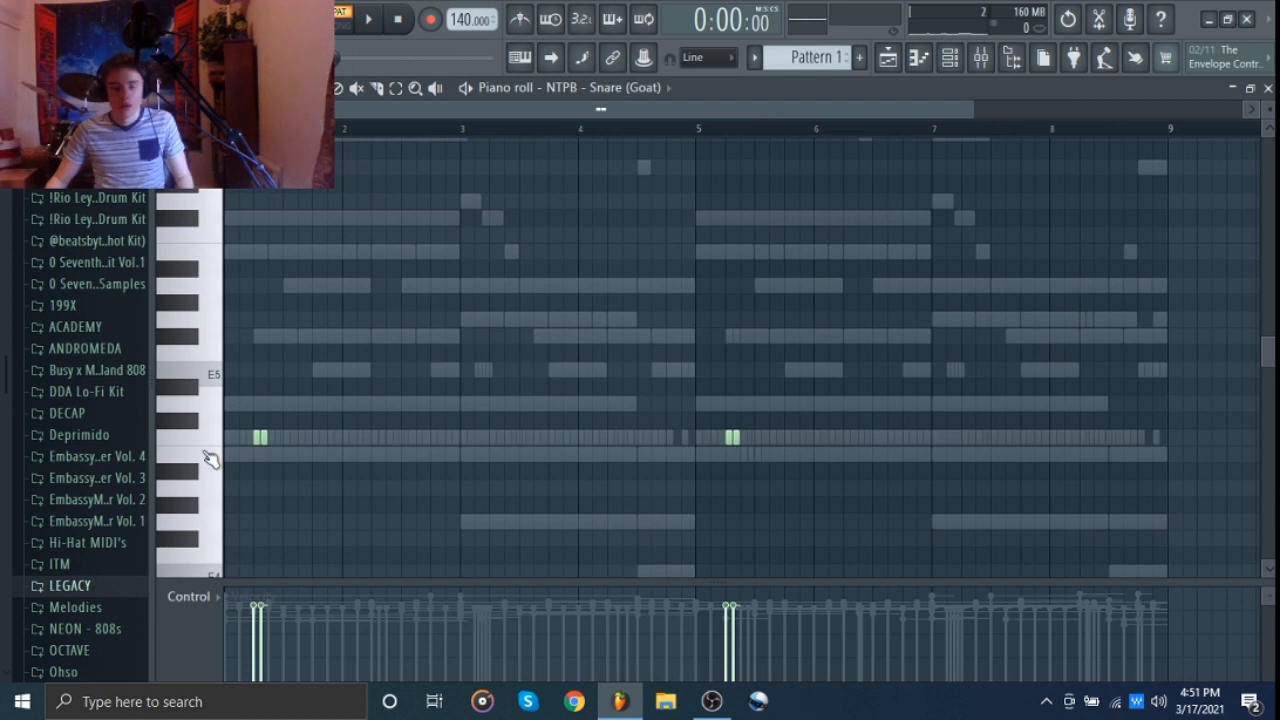
pyautogui.scroll(-2, 207, 458)
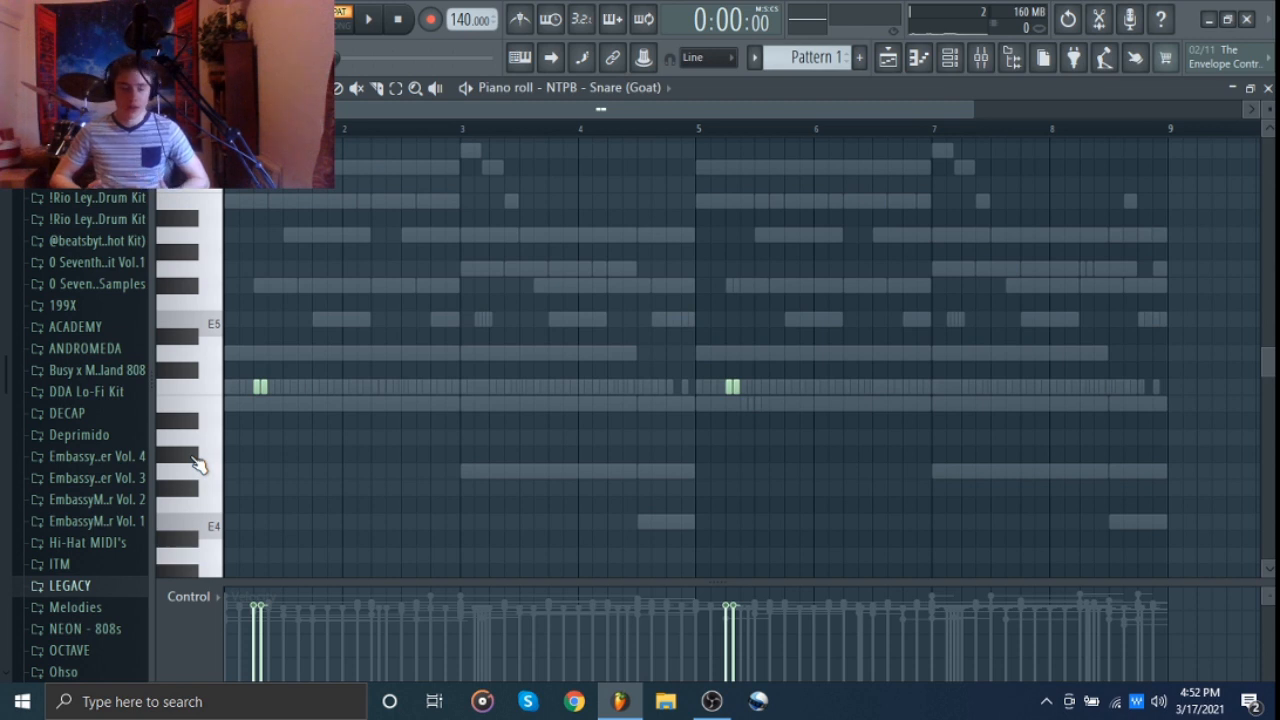
pyautogui.scroll(1, 400, 457)
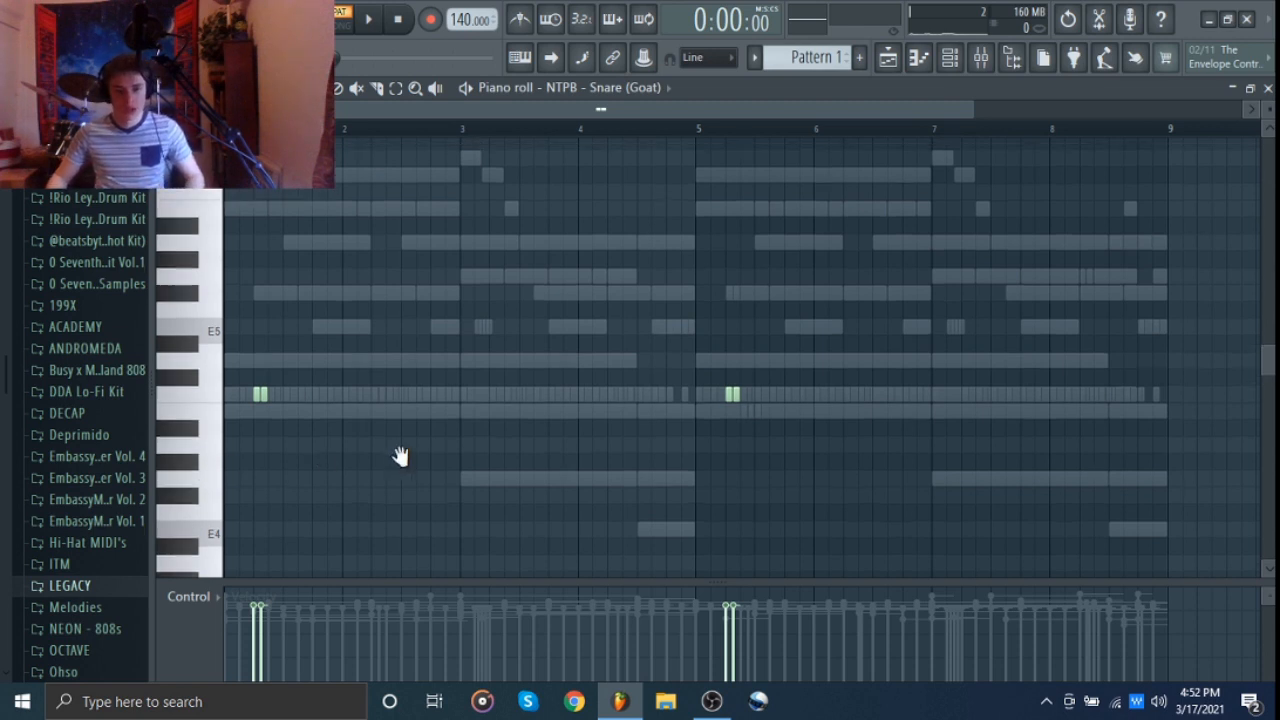
pyautogui.click(950, 58)
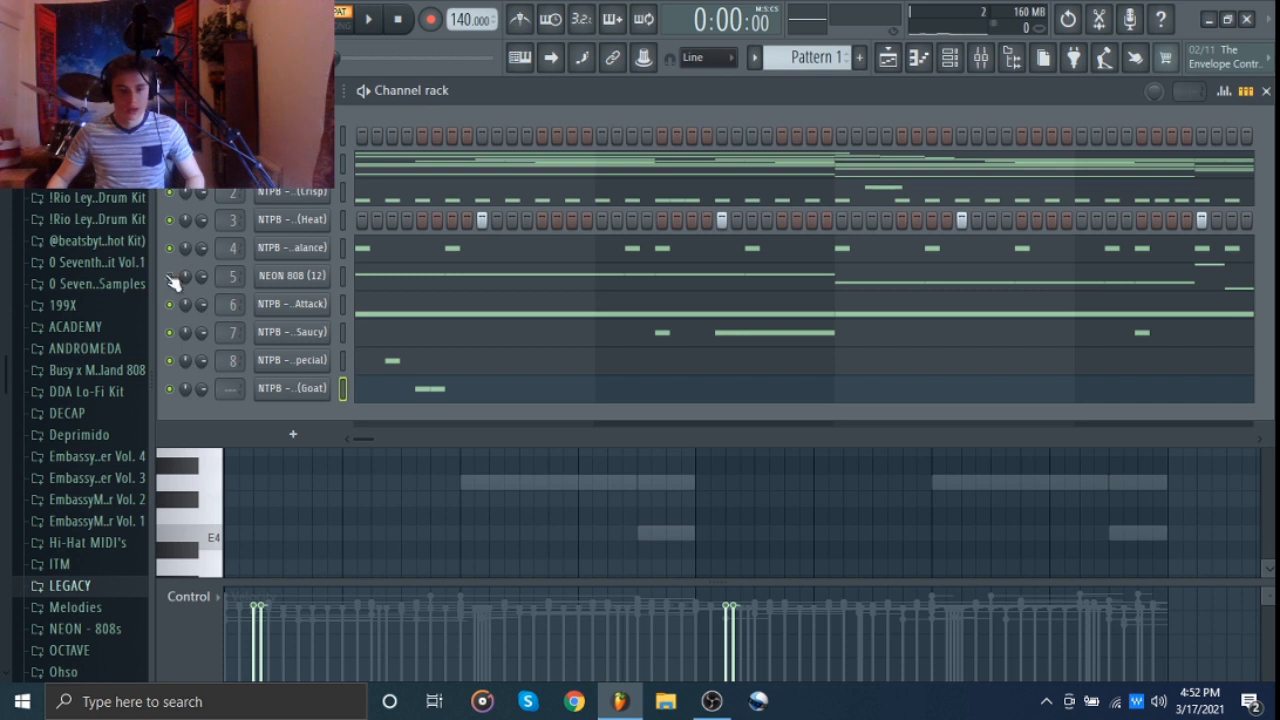
pyautogui.click(171, 331)
pyautogui.click(399, 518)
pyautogui.press('space')
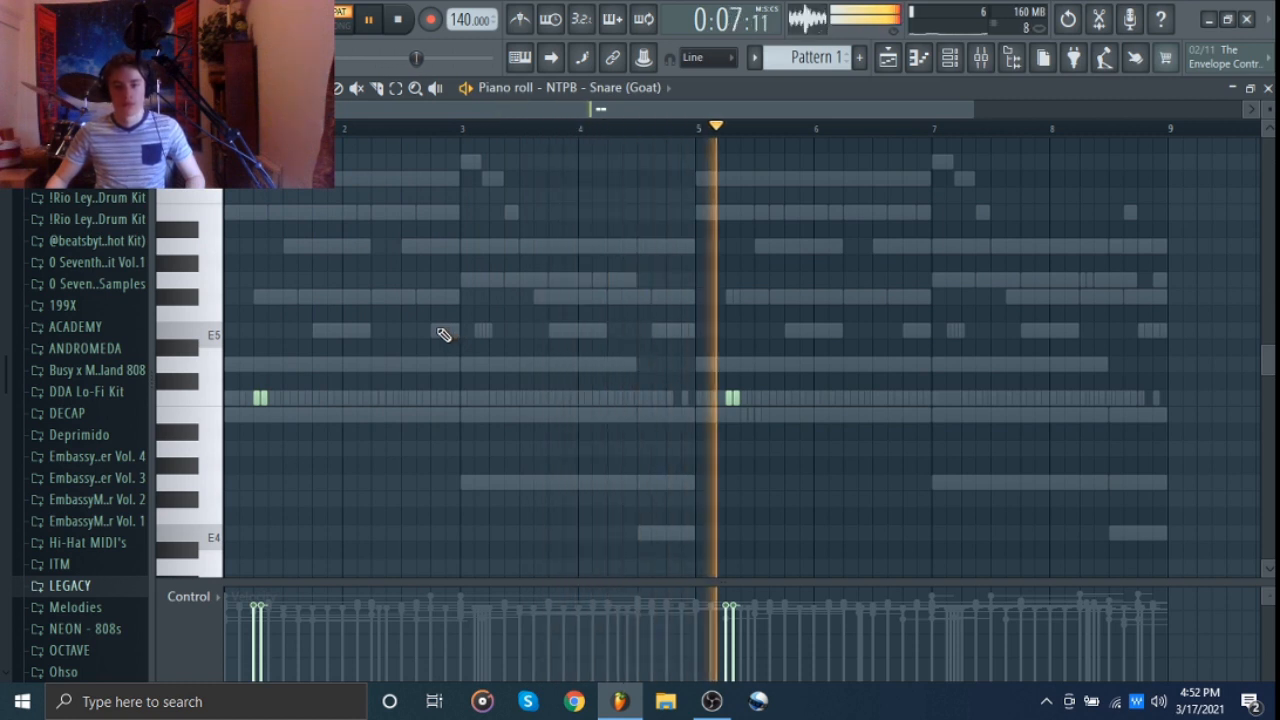
pyautogui.press('space')
# Open the NEON 808 (12) piano roll, highlight the B5 and G5 notes in bars 5 to 8, clear the selection and examine the 808 pattern
pyautogui.click(599, 88)
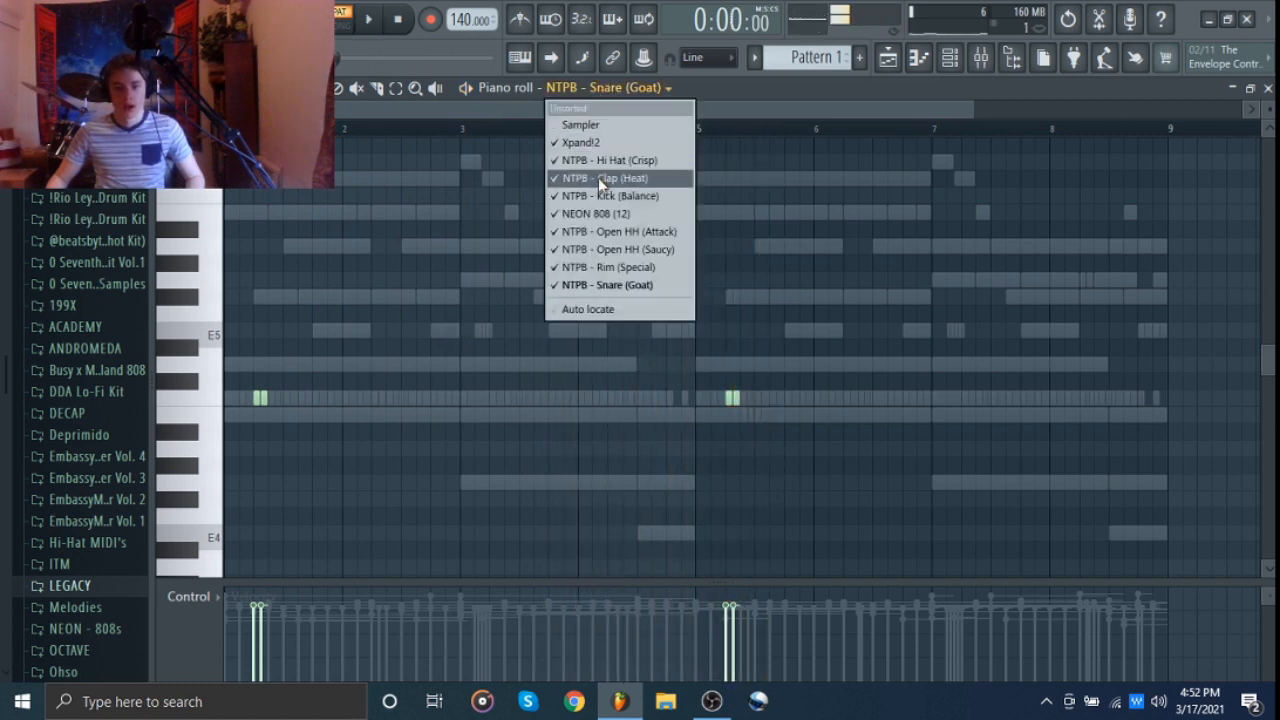
pyautogui.click(596, 213)
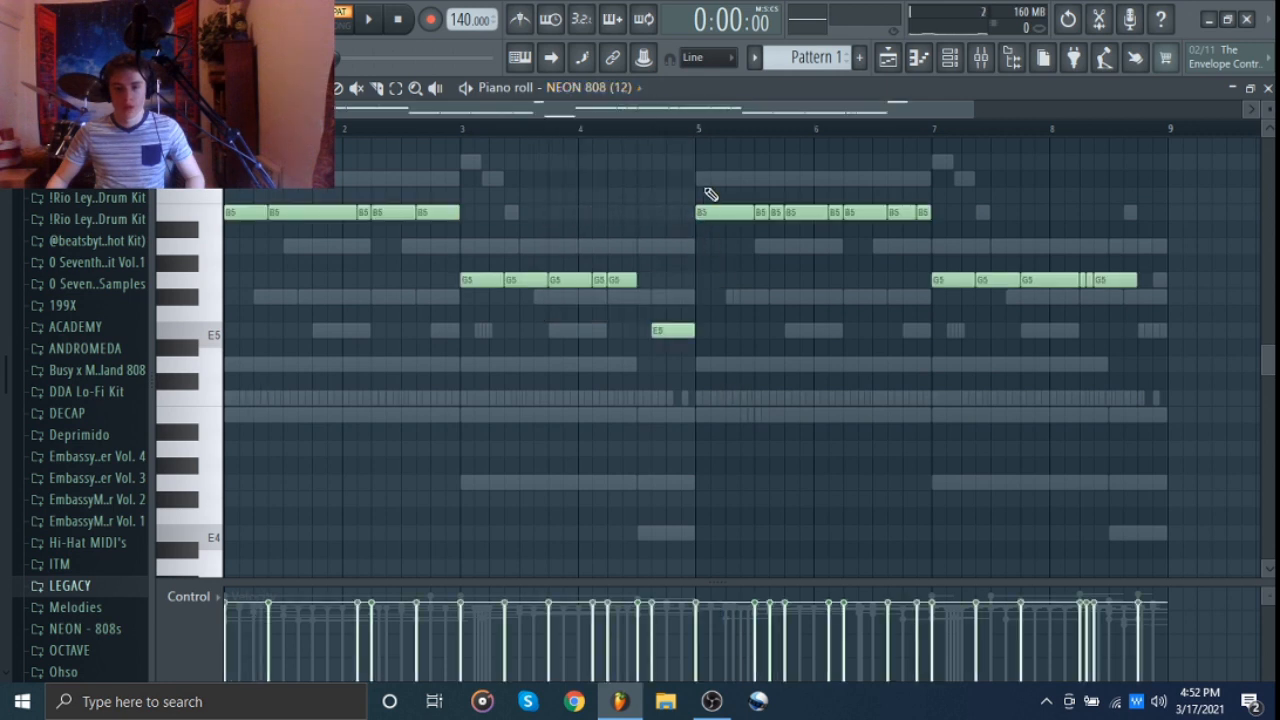
pyautogui.moveTo(706, 170); pyautogui.dragTo(1200, 410)
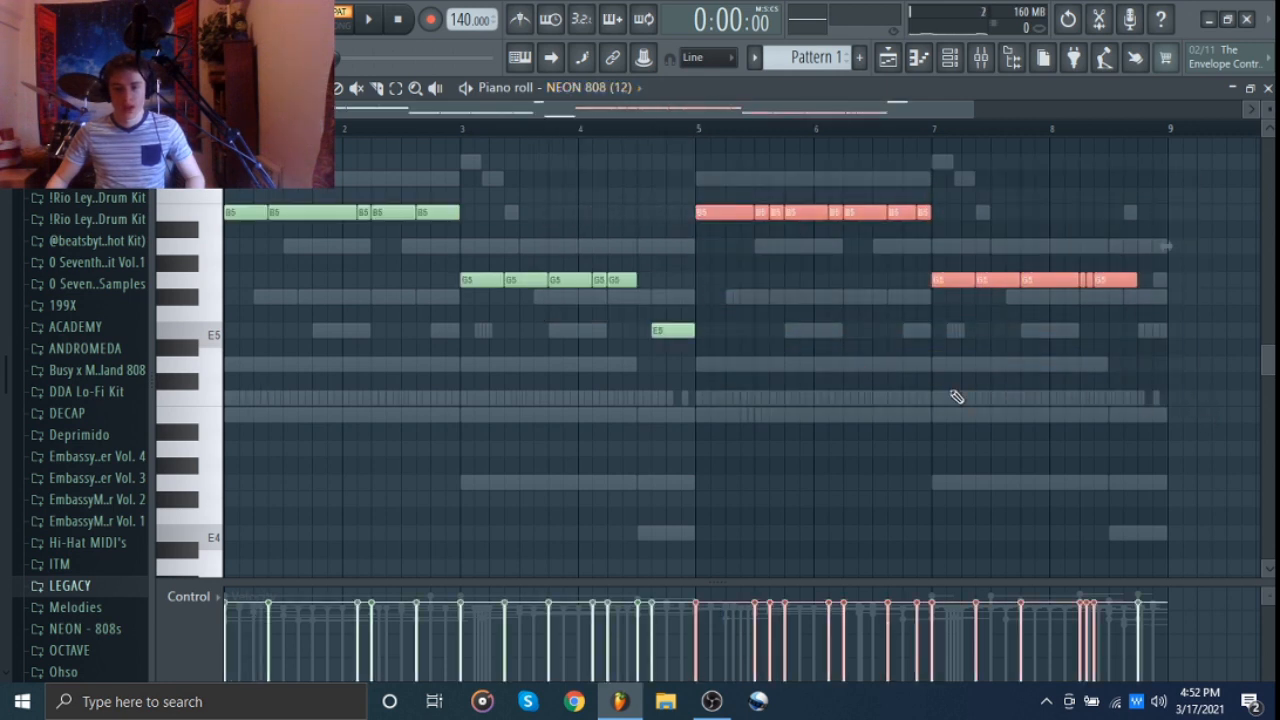
pyautogui.click(1063, 378)
pyautogui.scroll(2, 929, 288)
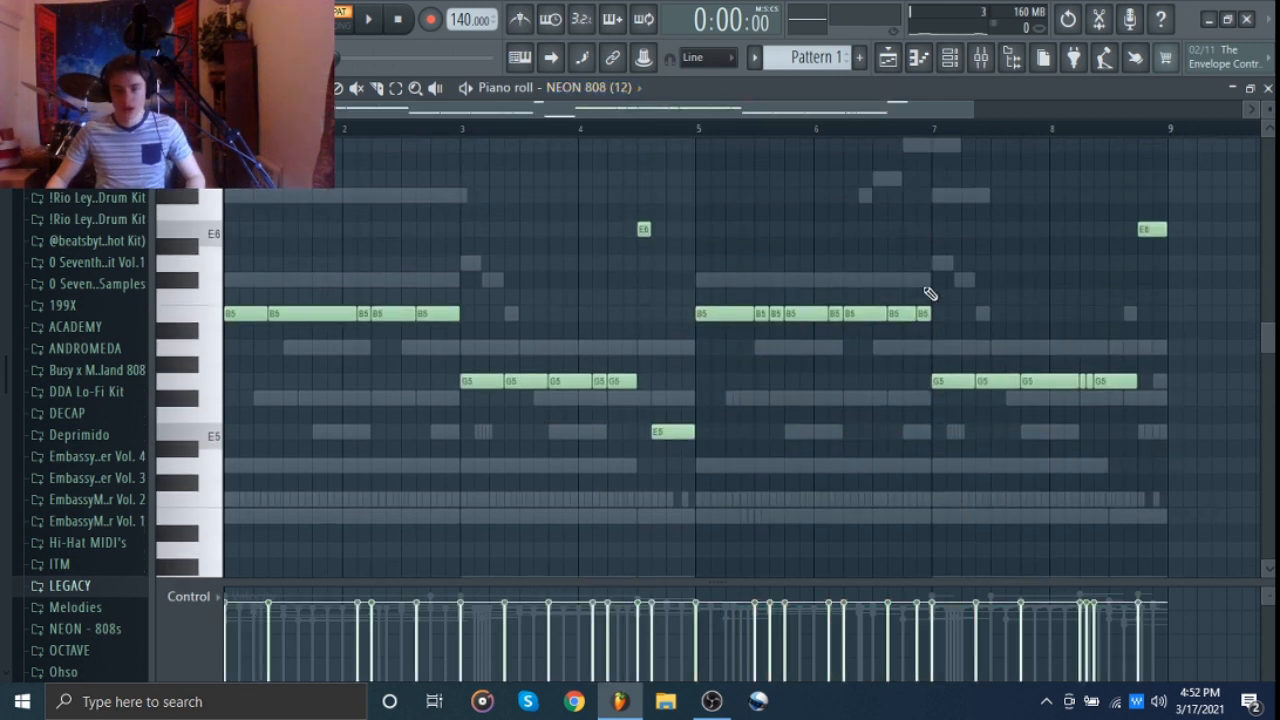
pyautogui.scroll(1, 929, 291)
pyautogui.keyDown('ctrl'); pyautogui.scroll(-3, 929, 291); pyautogui.keyUp('ctrl')
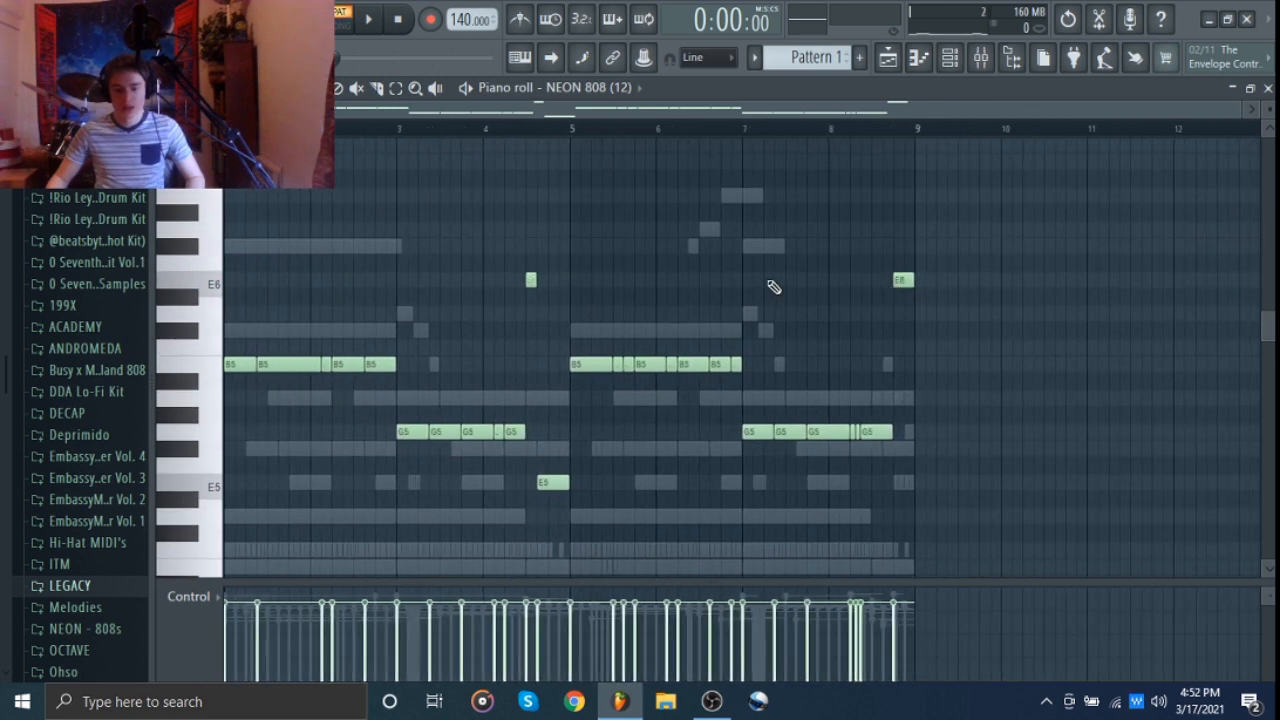
pyautogui.scroll(-1, 745, 278)
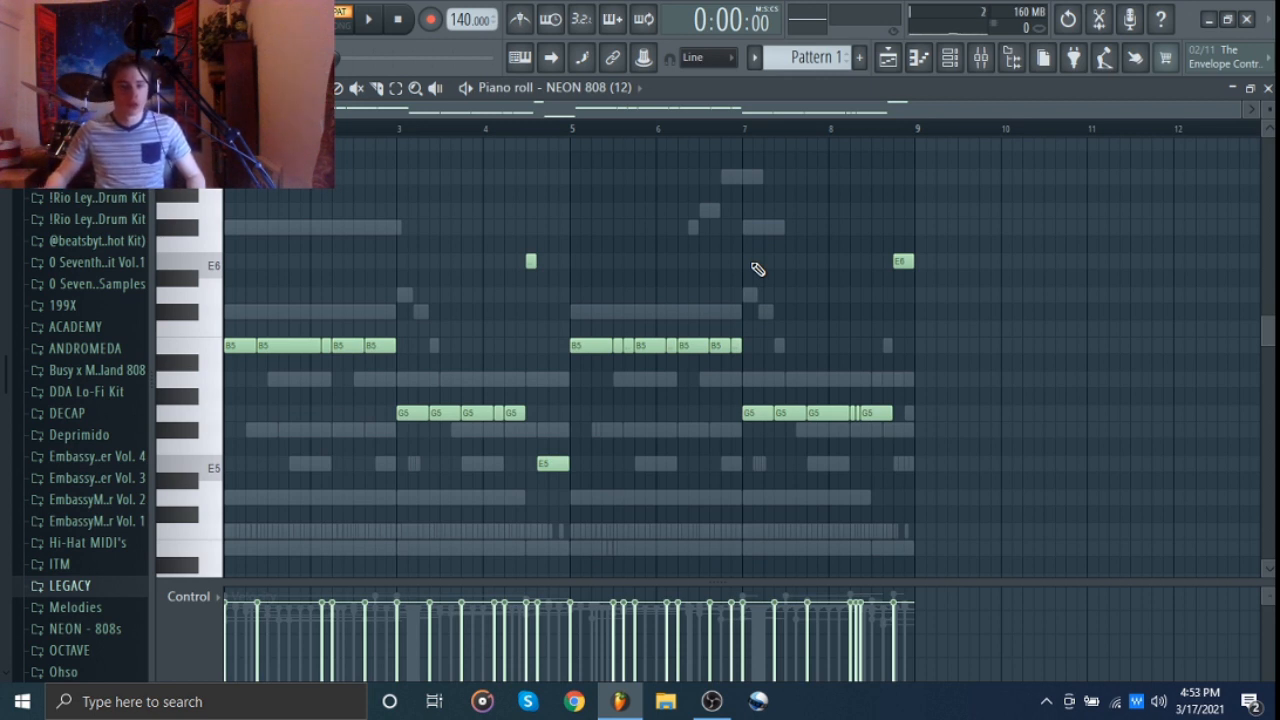
pyautogui.scroll(-2, 757, 268)
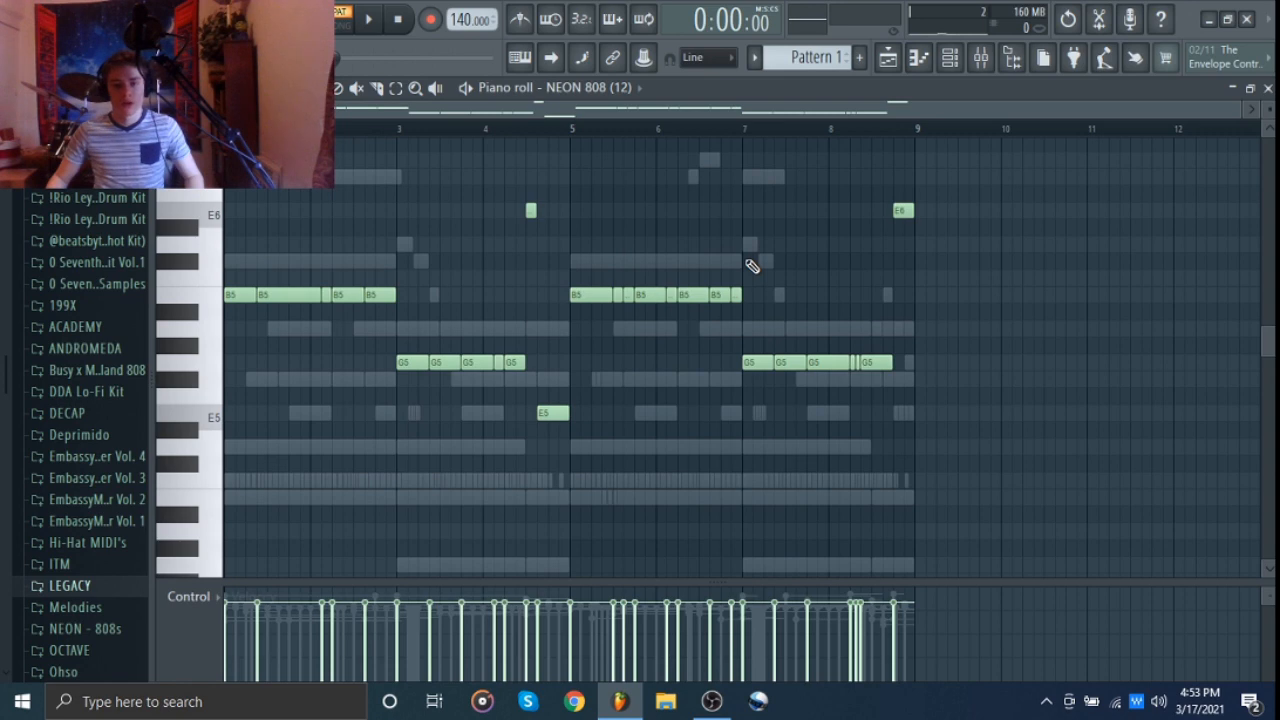
# Open the Xpand!2 channel's piano roll and examine the melody notes across all eight bars
pyautogui.click(590, 90)
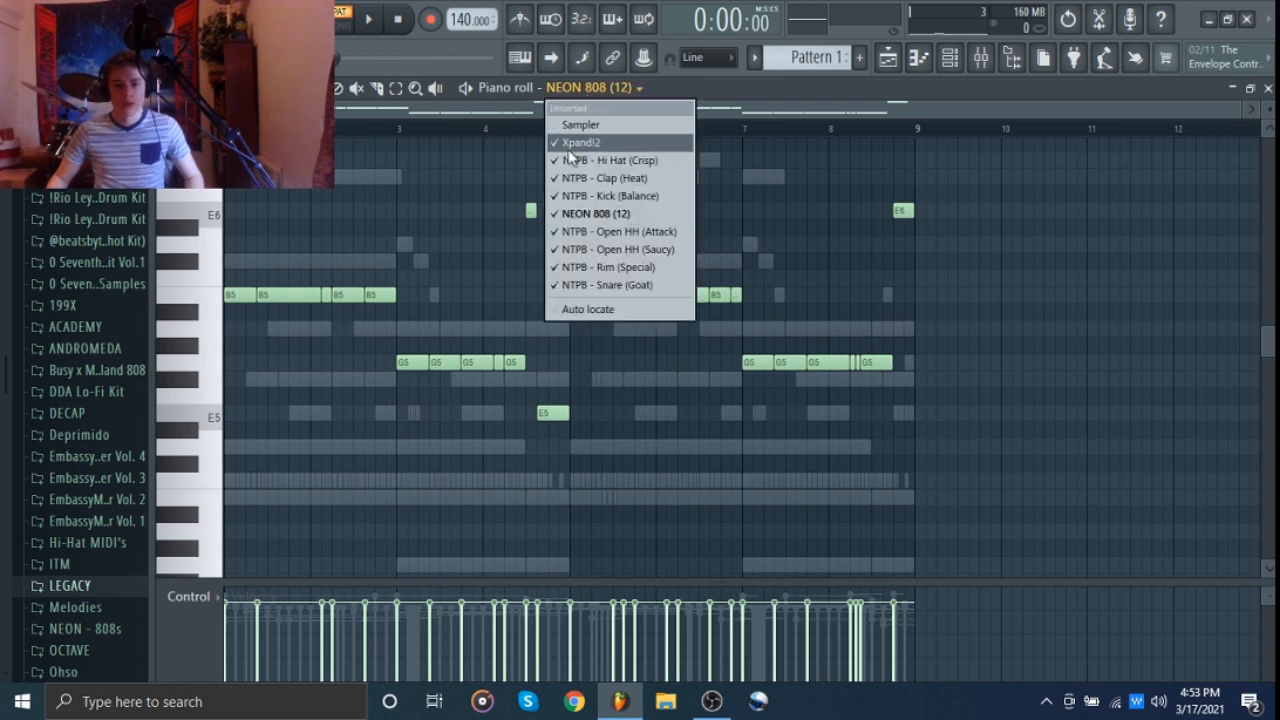
pyautogui.click(625, 142)
pyautogui.scroll(6, 899, 231)
pyautogui.scroll(-6, 899, 231)
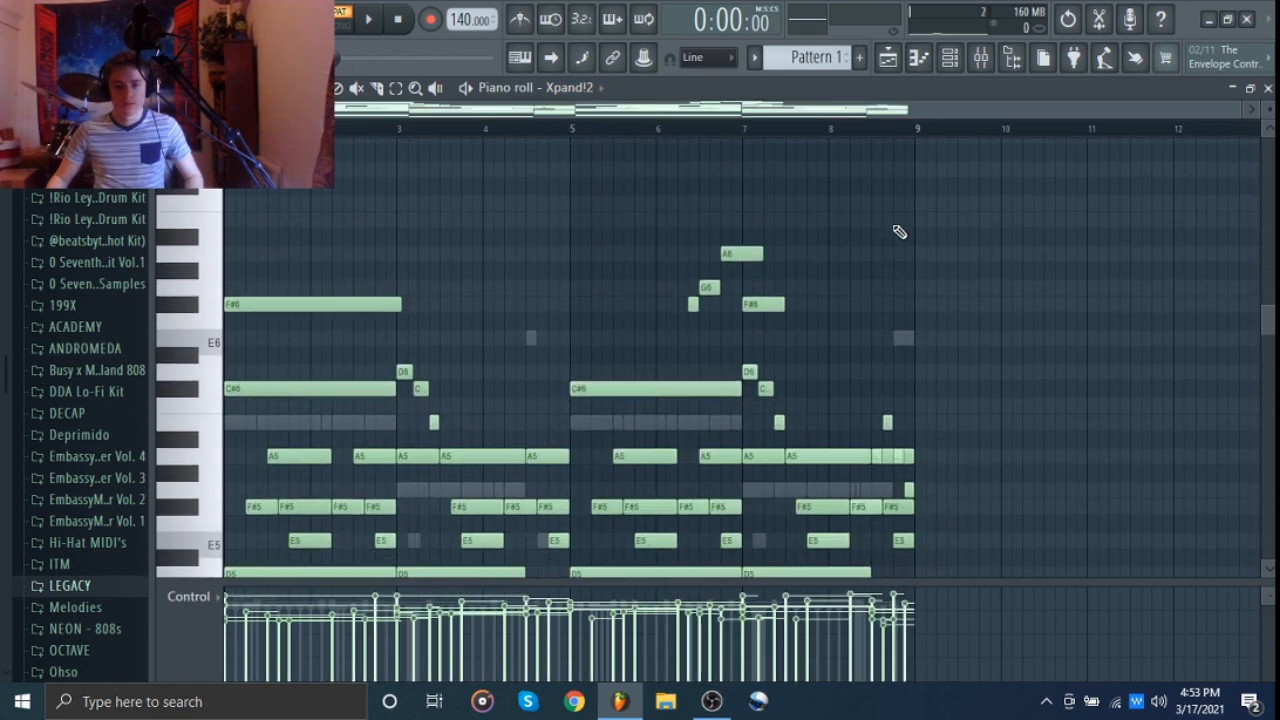
pyautogui.scroll(-2, 899, 231)
pyautogui.scroll(3, 899, 231)
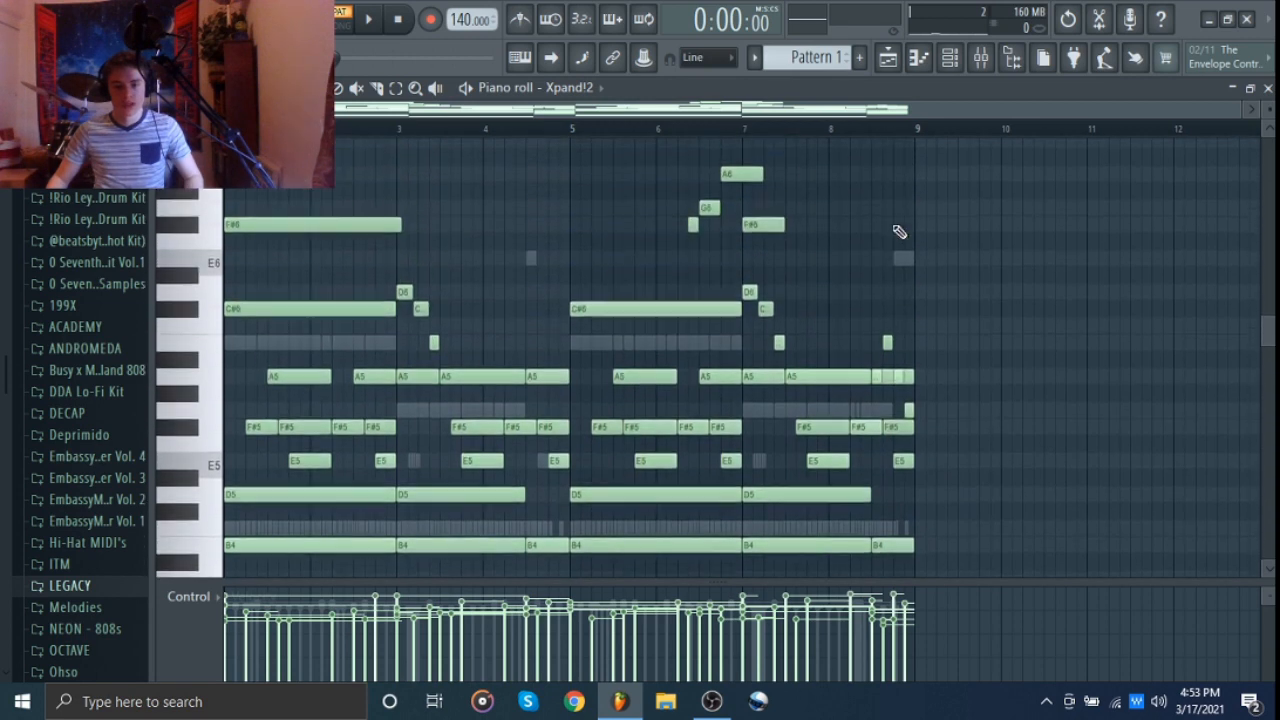
pyautogui.scroll(-1, 899, 231)
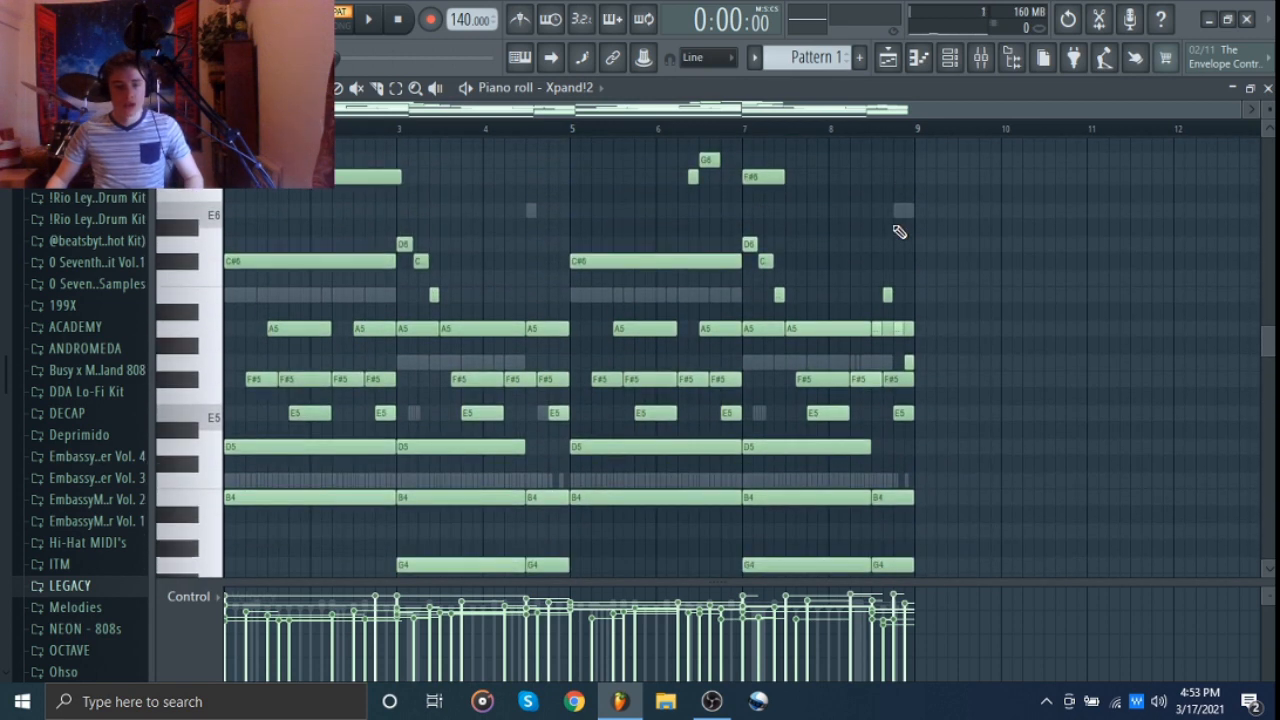
pyautogui.scroll(-1, 900, 207)
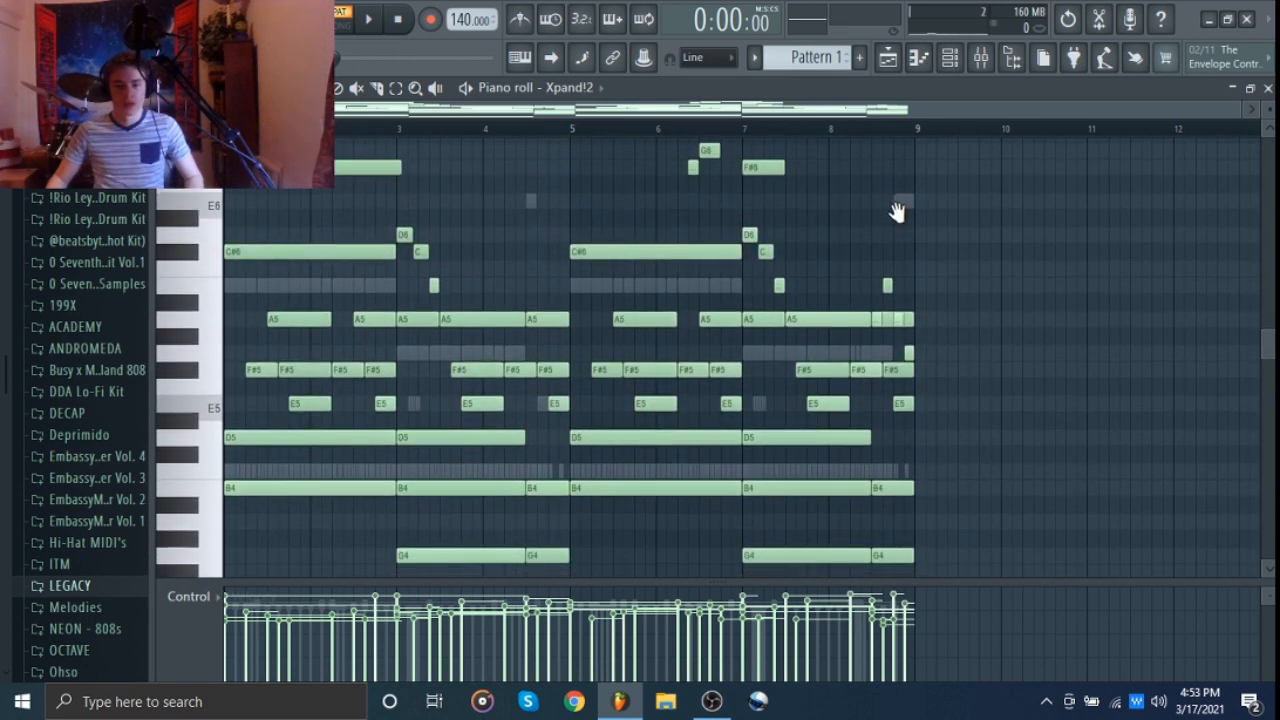